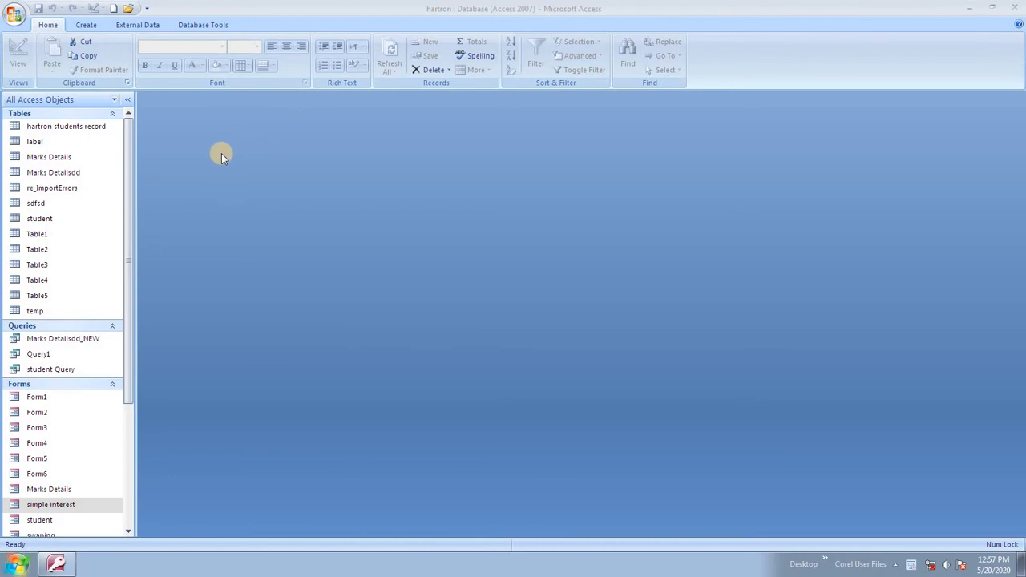
Step through the Create and External Data ribbon tabs to the Database Tools tab of hartron.
left_click(45, 25)
left_click(75, 25)
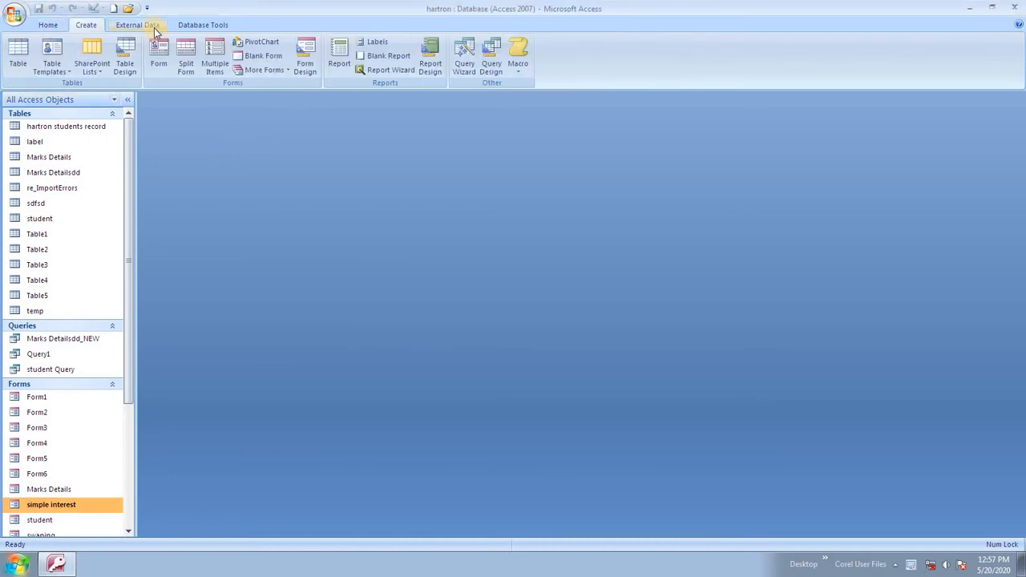
left_click(149, 25)
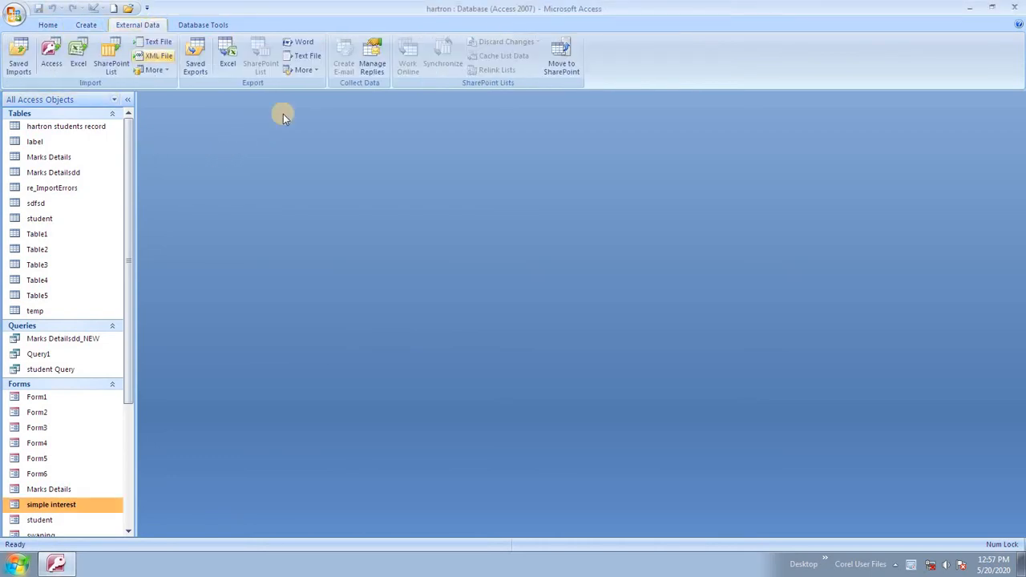
left_click(200, 24)
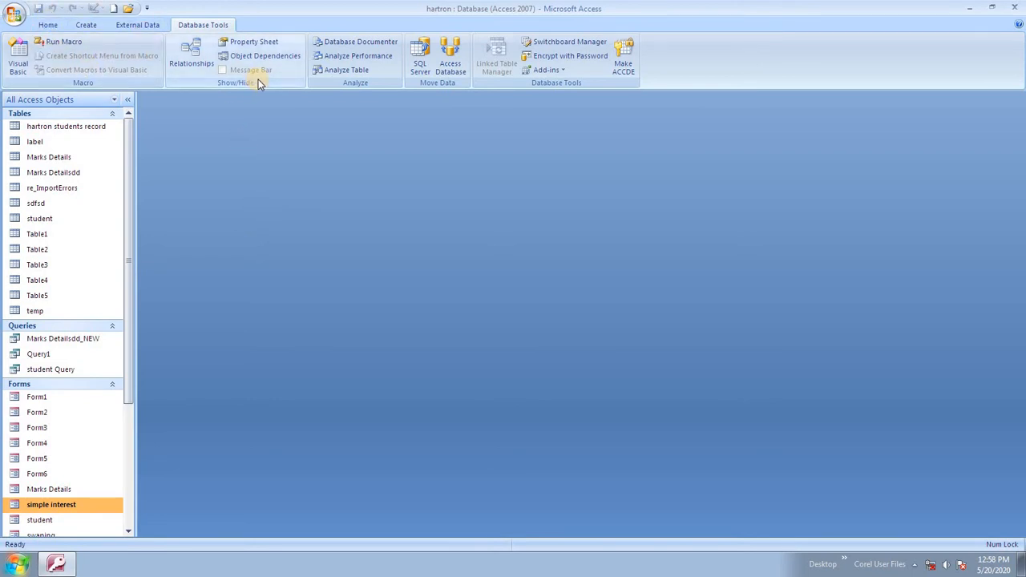
Create a blank database named 'relationship' from the Office button's New command.
left_click(15, 14)
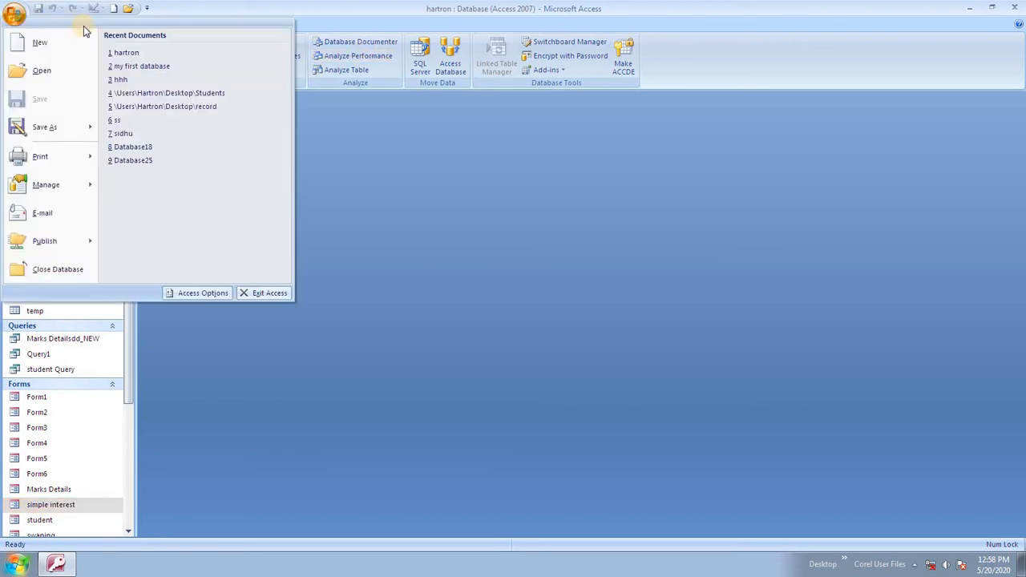
left_click(37, 42)
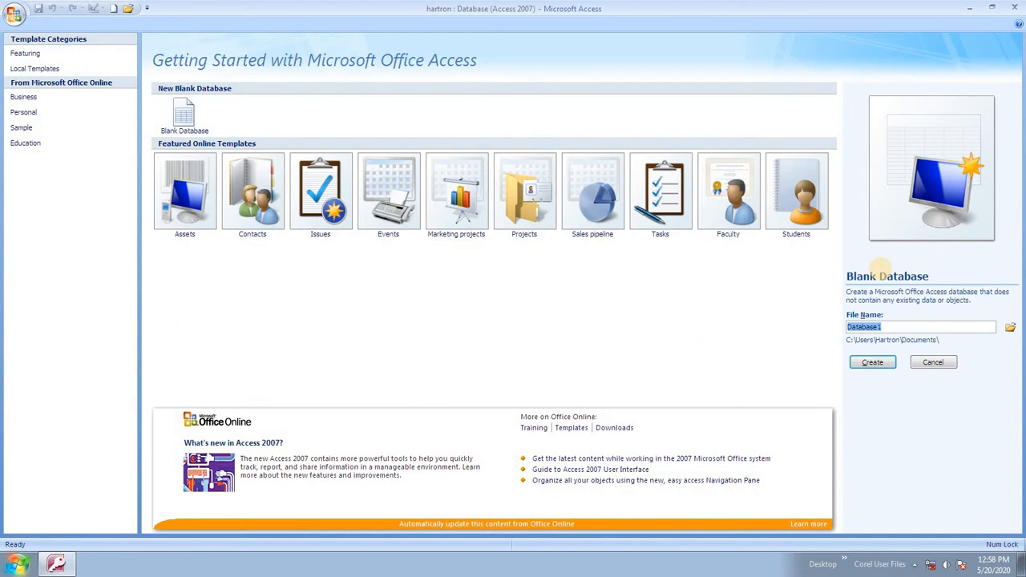
type("re")
type("lationship")
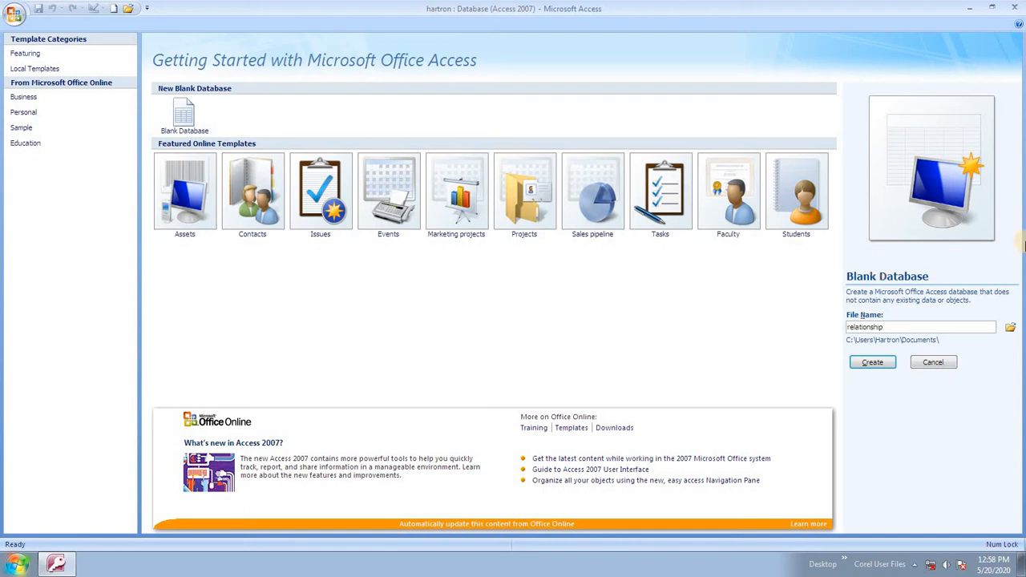
left_click(872, 363)
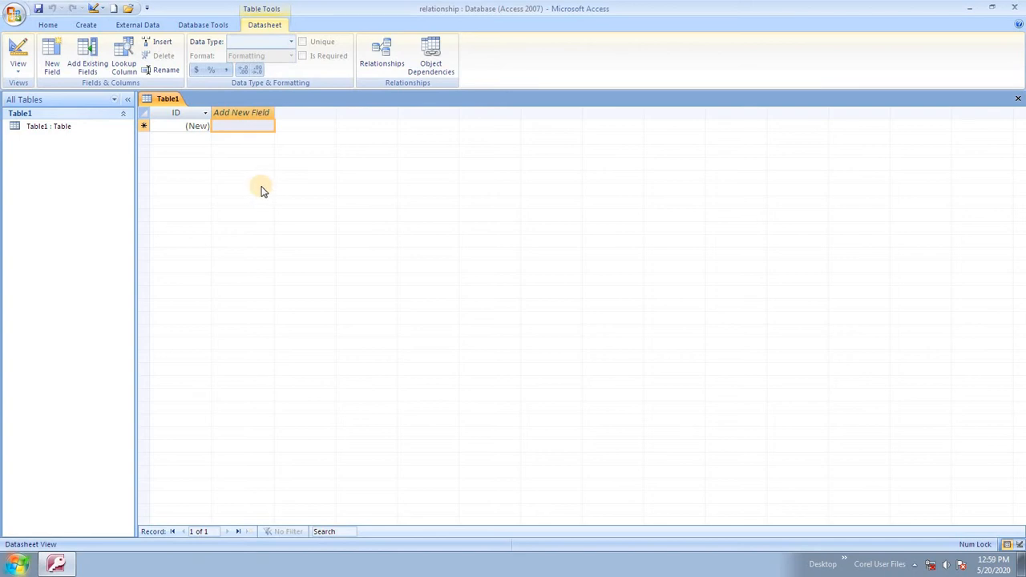
Save Table1 as 'student_detail', fixing the typed name, and switch it to Design View.
key("ctrl+s")
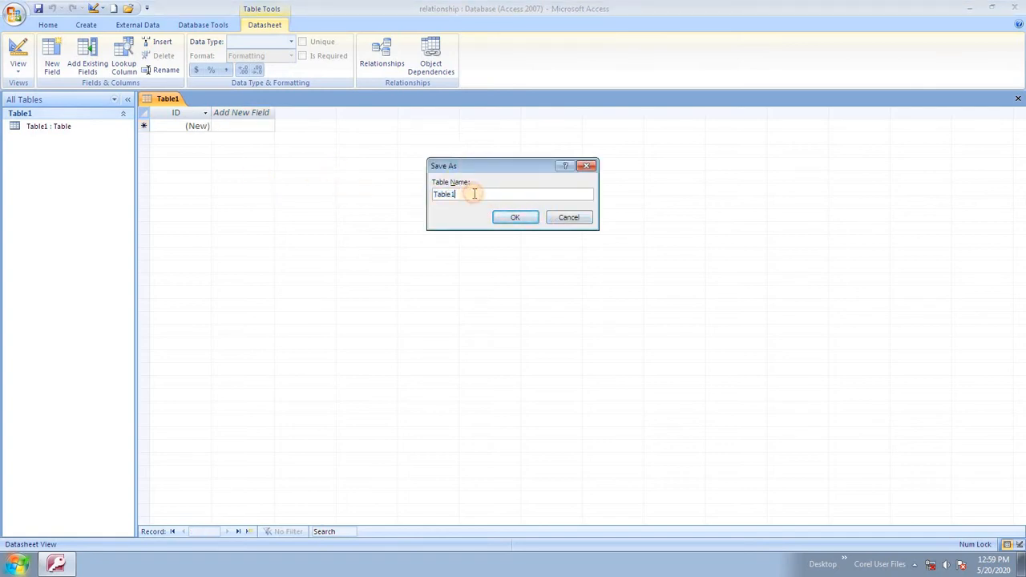
type("student")
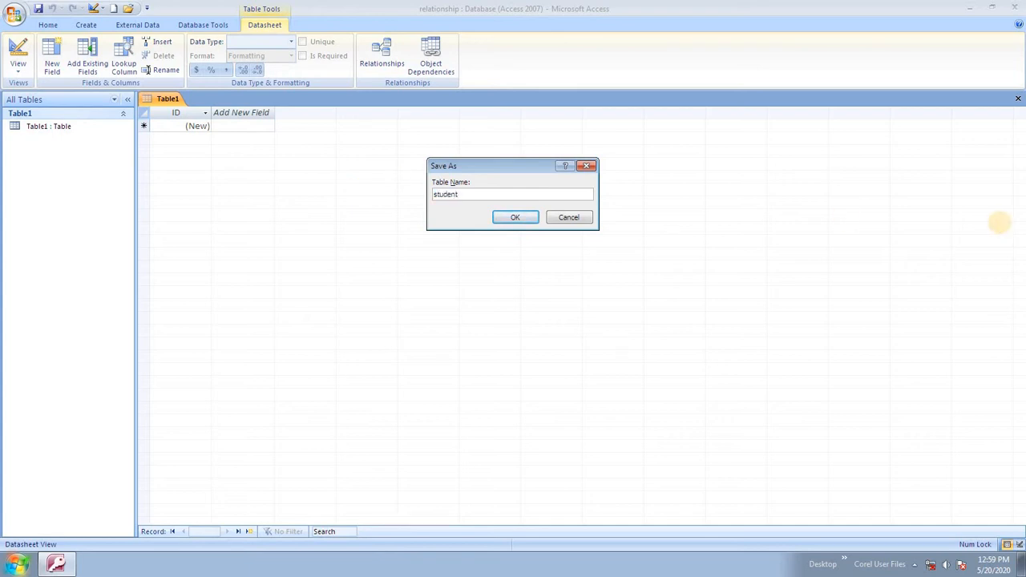
type("_details")
key("BackSpace")
key("BackSpace")
key("BackSpace")
key("BackSpace")
key("BackSpace")
key("BackSpace")
type("detail")
left_click(495, 219)
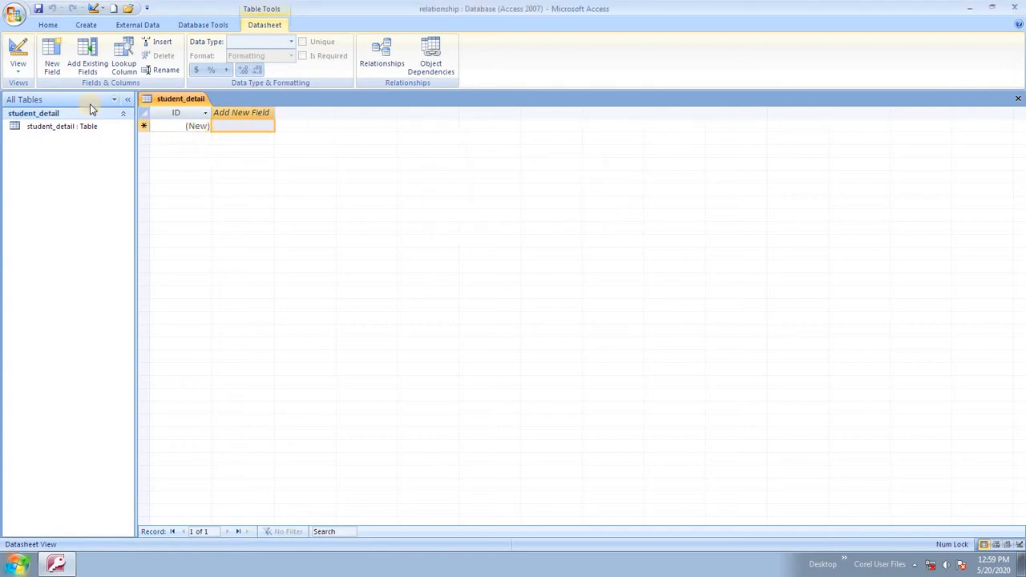
left_click(17, 69)
left_click(64, 183)
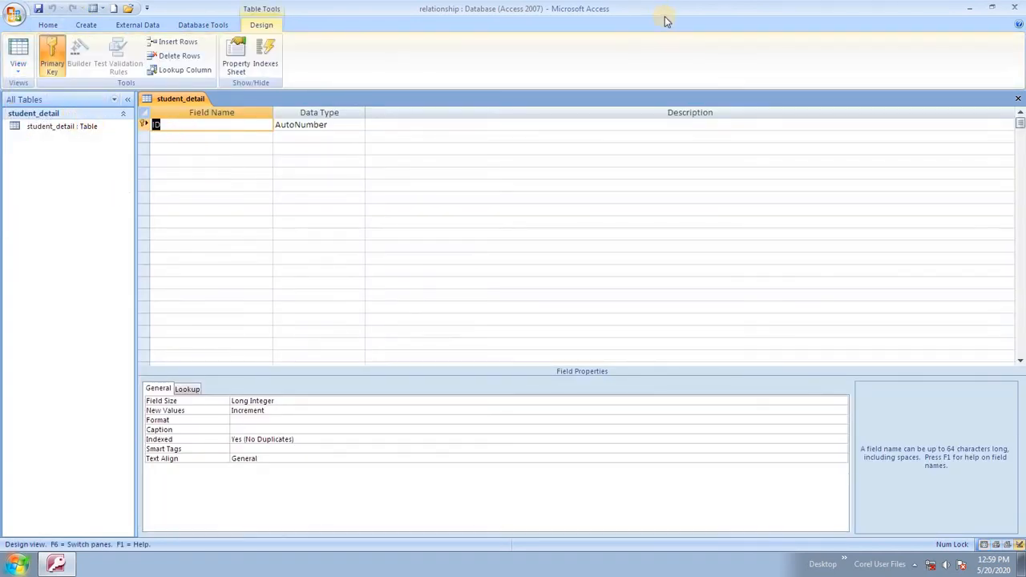
Rename the ID field to Rollno and add a Name field, accepting the reserved-word warning.
type("roll")
key("BackSpace")
key("BackSpace")
key("BackSpace")
key("BackSpace")
type("Rollno")
key("Tab")
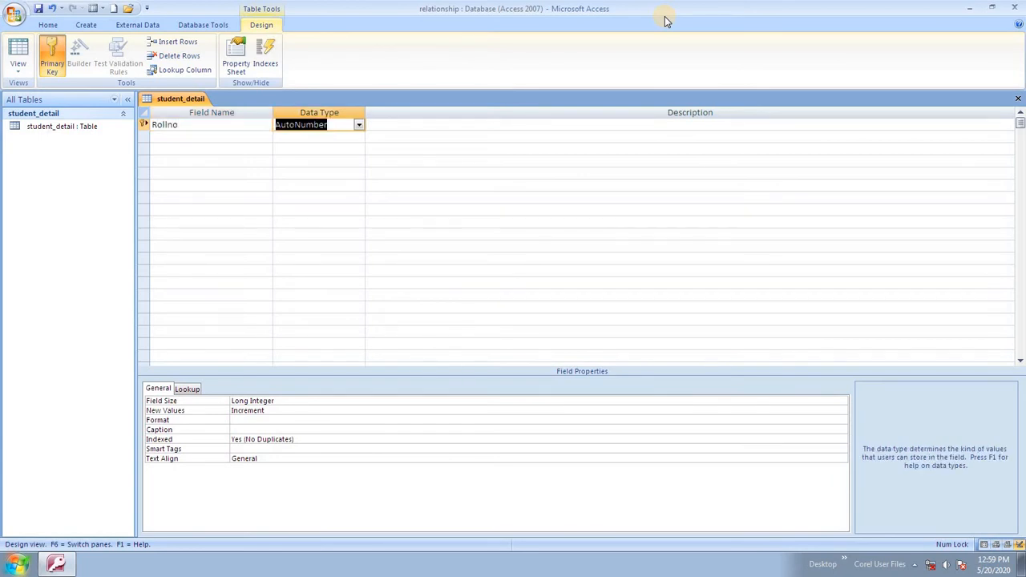
key("Tab")
key("Tab")
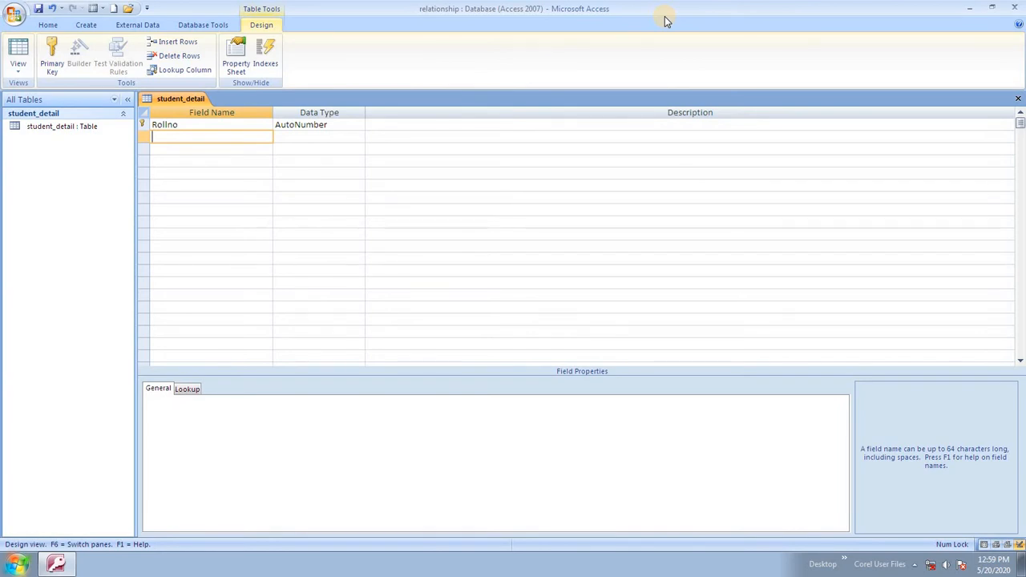
type("Name")
key("Tab")
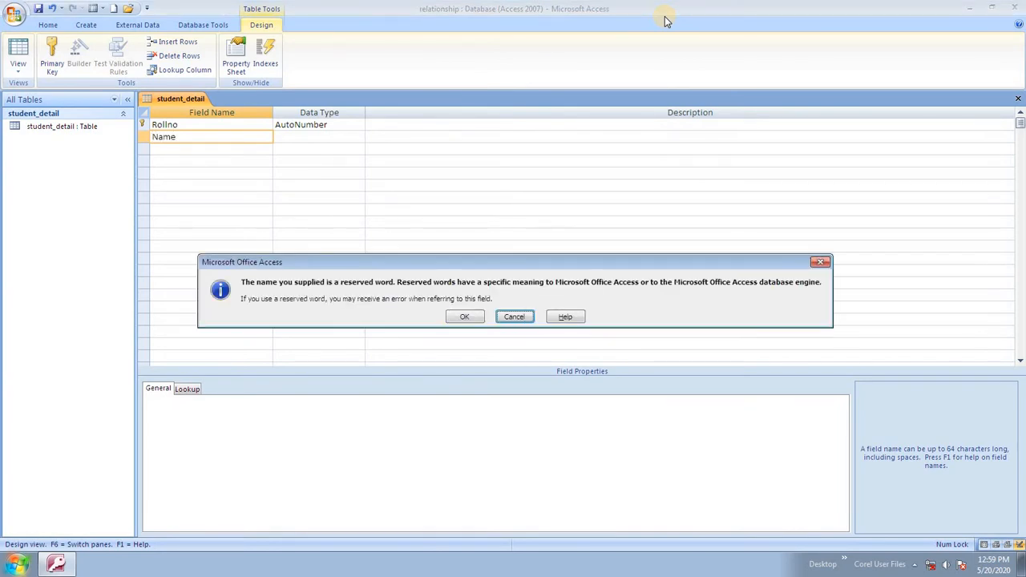
key("Tab")
key("Tab")
key("Return")
key("Tab")
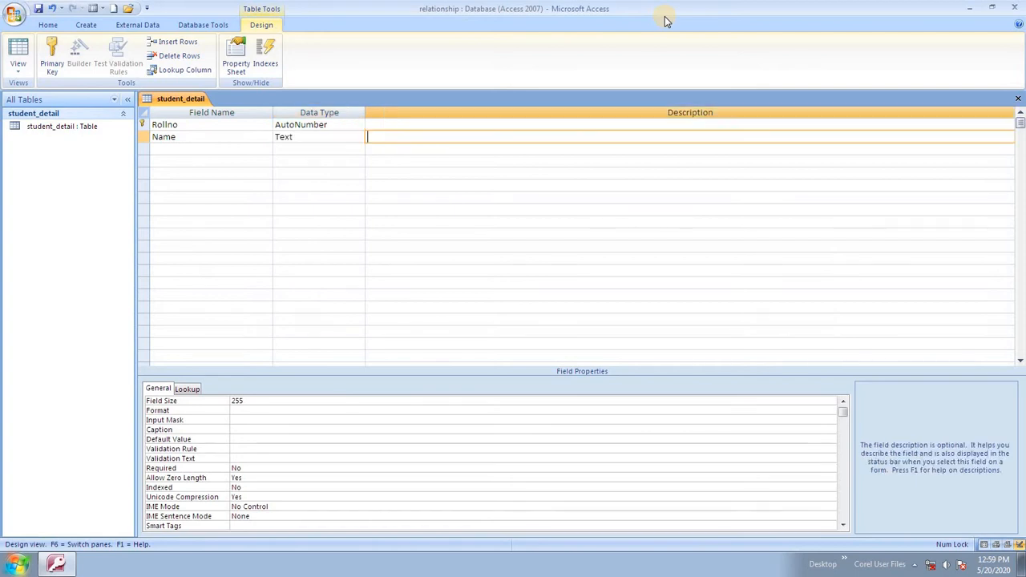
key("Tab")
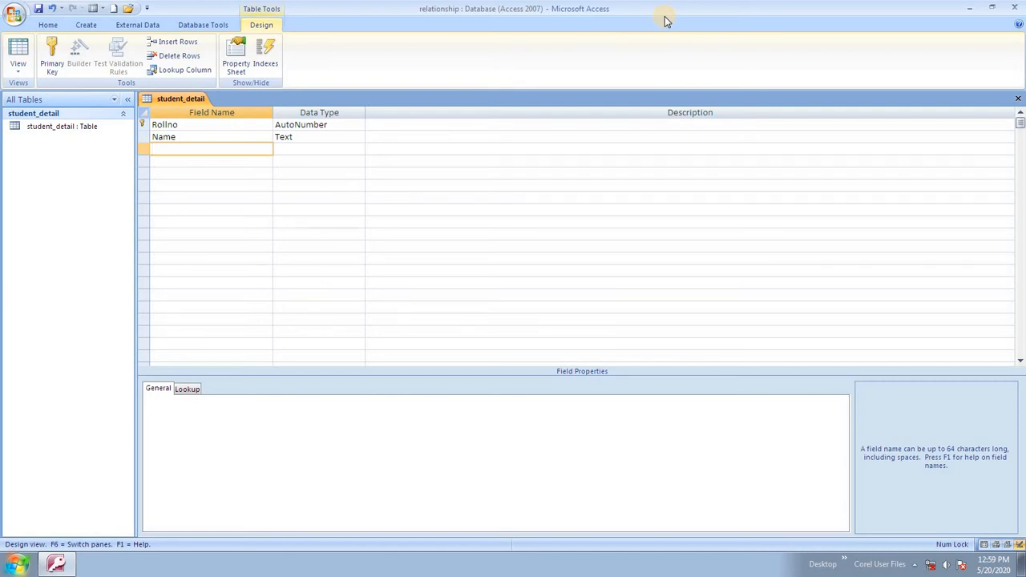
Add Course as Text, Fees as Number and a Contact field, then switch to Datasheet View.
type("Course")
key("Tab")
key("Tab")
key("Tab")
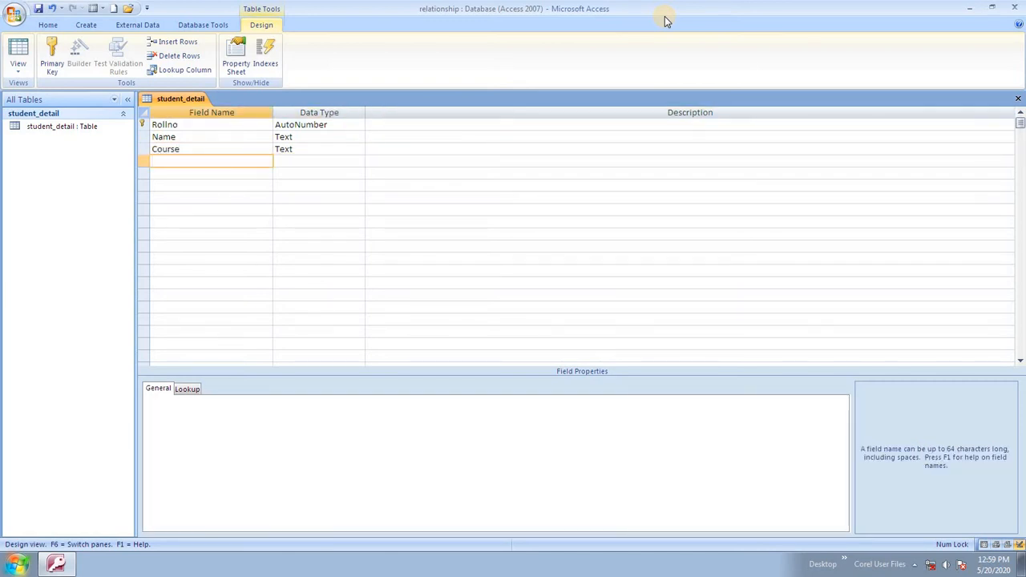
type("Fees")
key("Tab")
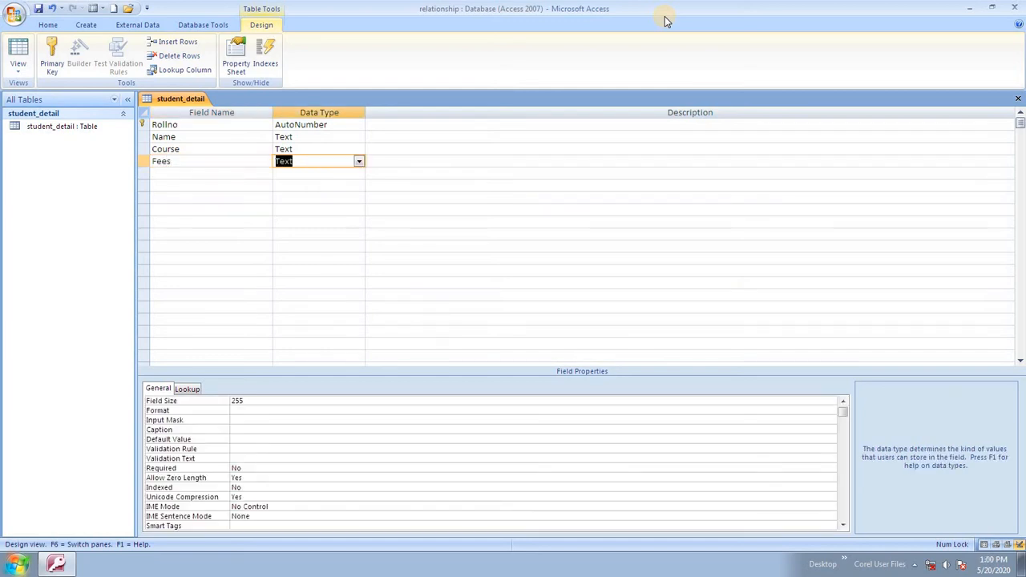
type("n")
key("Tab")
key("Tab")
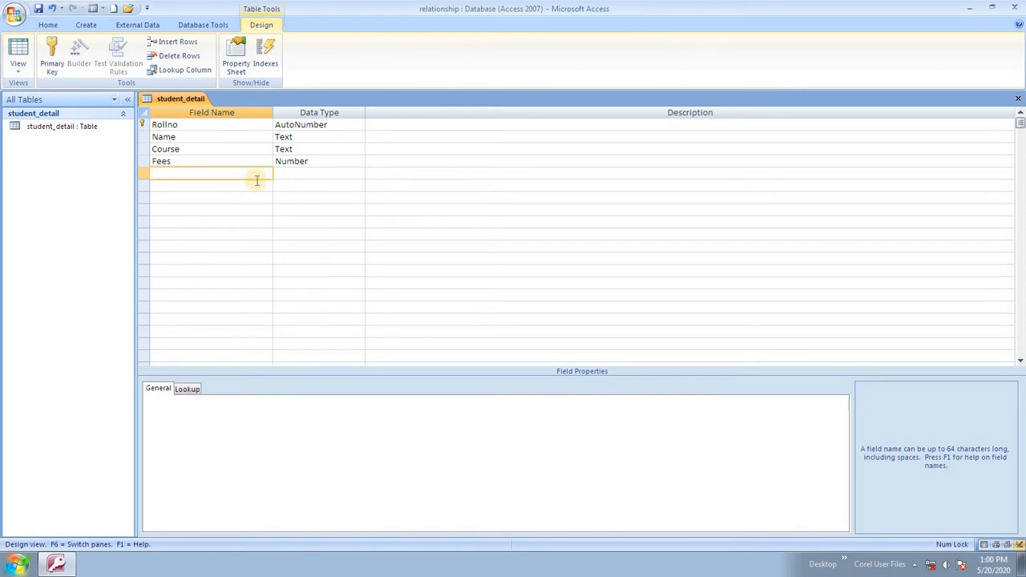
type("Contact")
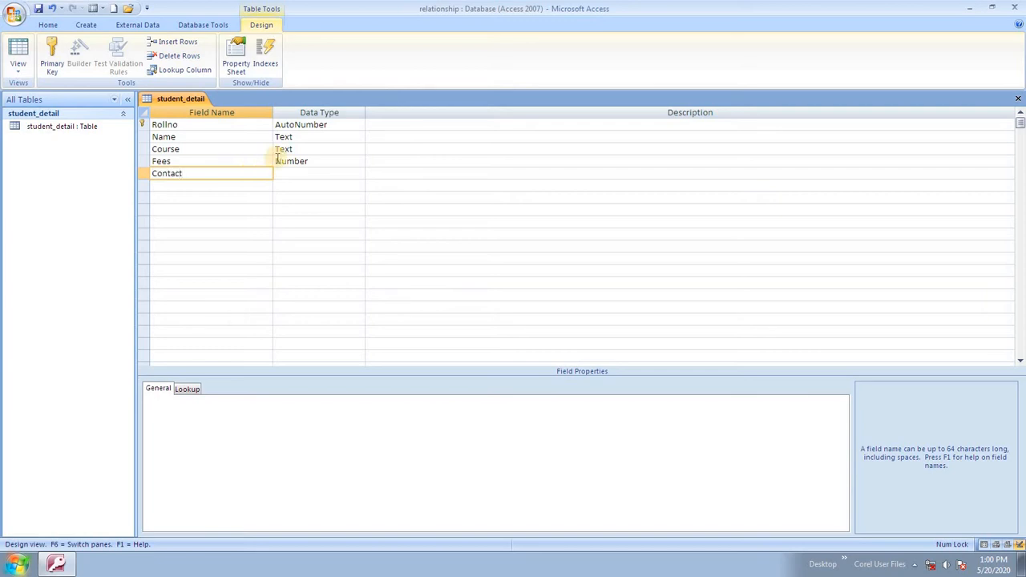
key("Tab")
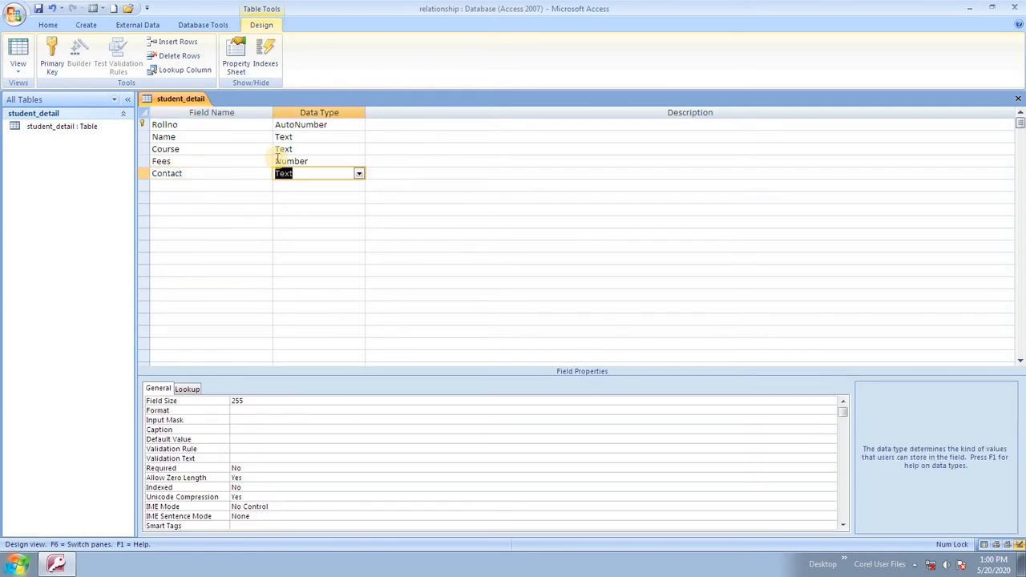
left_click(18, 65)
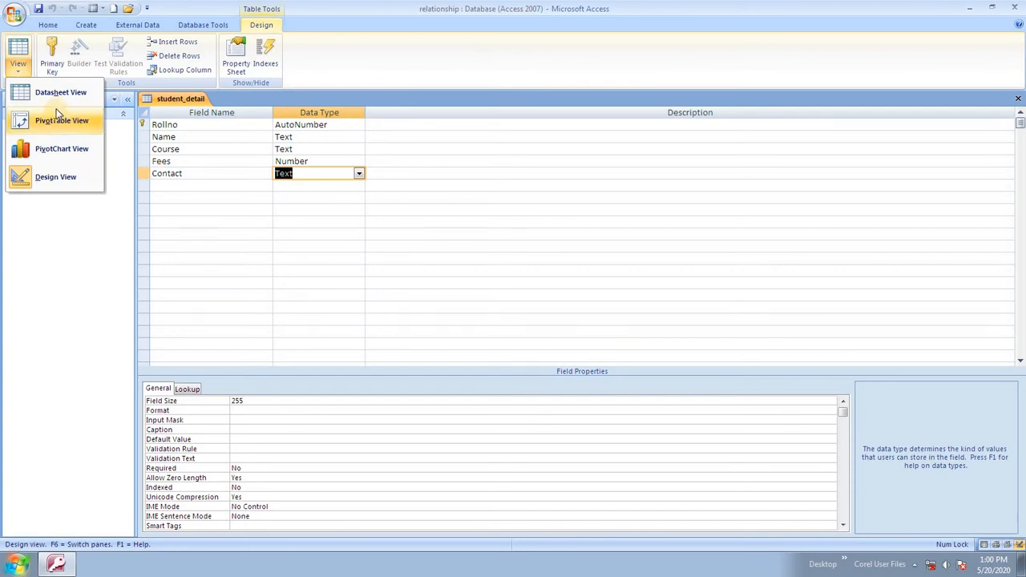
left_click(68, 91)
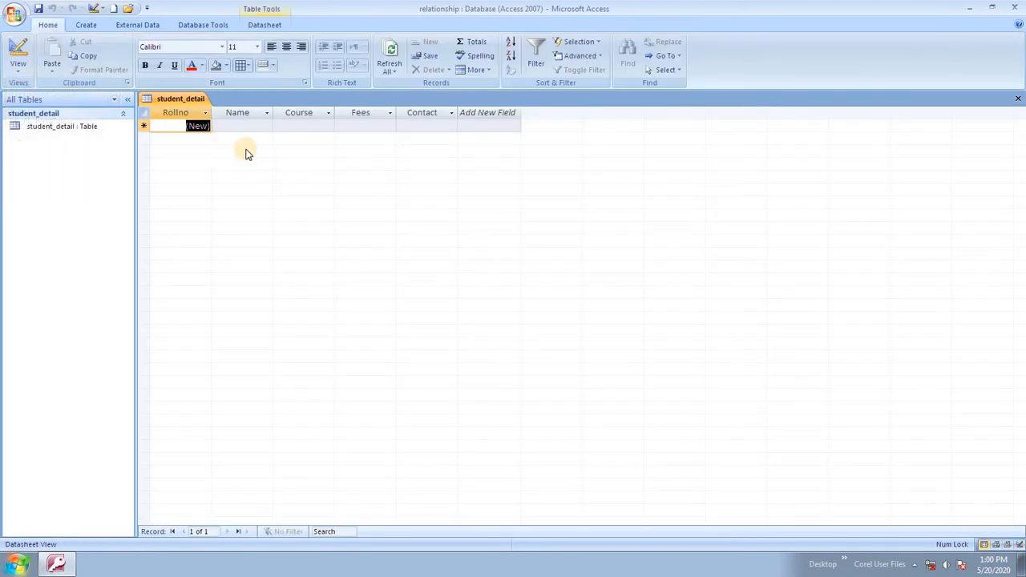
Enter the first student's name, course HDCS, fees 23540 and contact number.
left_click(197, 126)
left_click(242, 125)
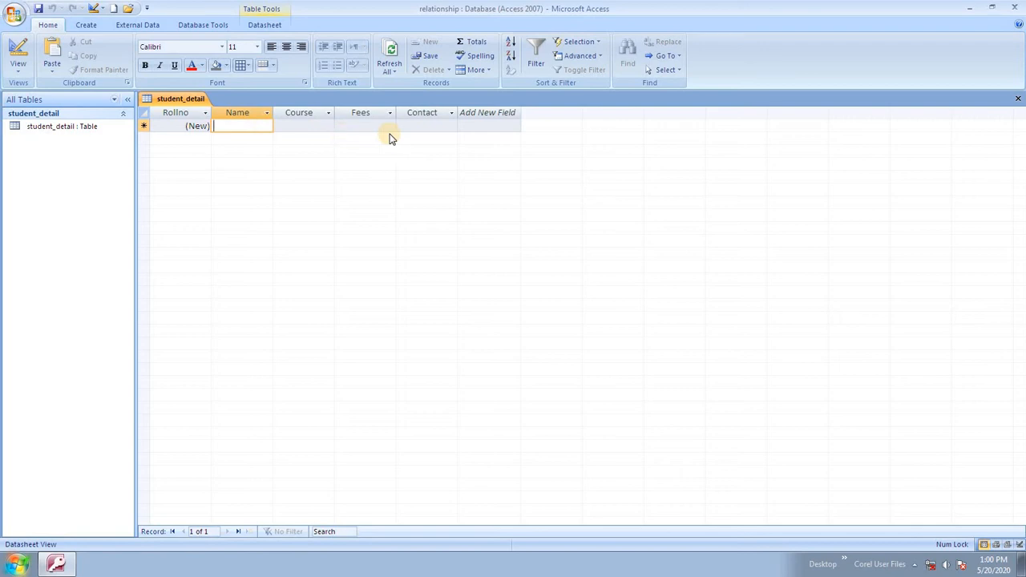
type("Ram")
key("Tab")
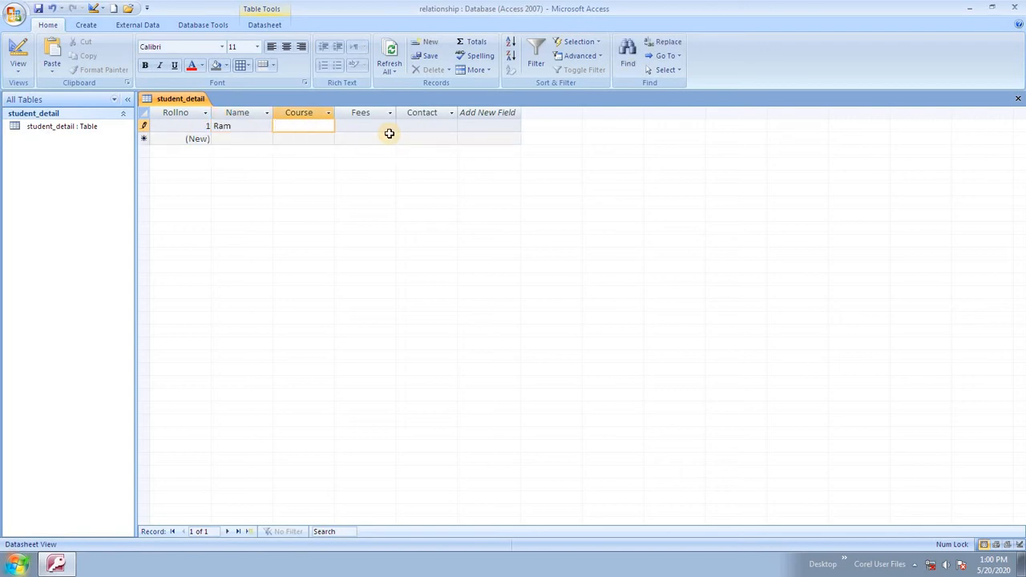
type("HDCS")
key("Tab")
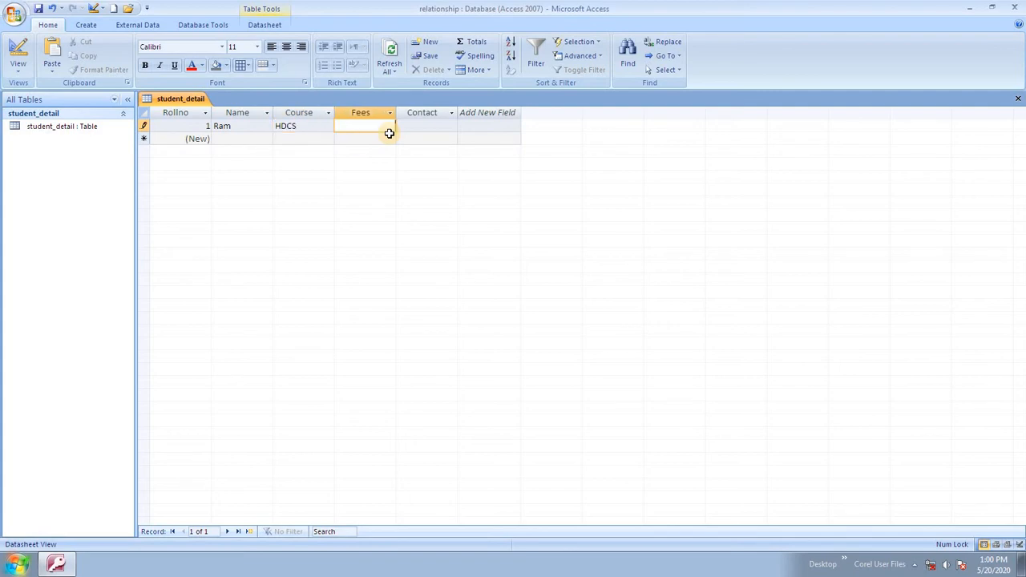
type("23540")
key("Tab")
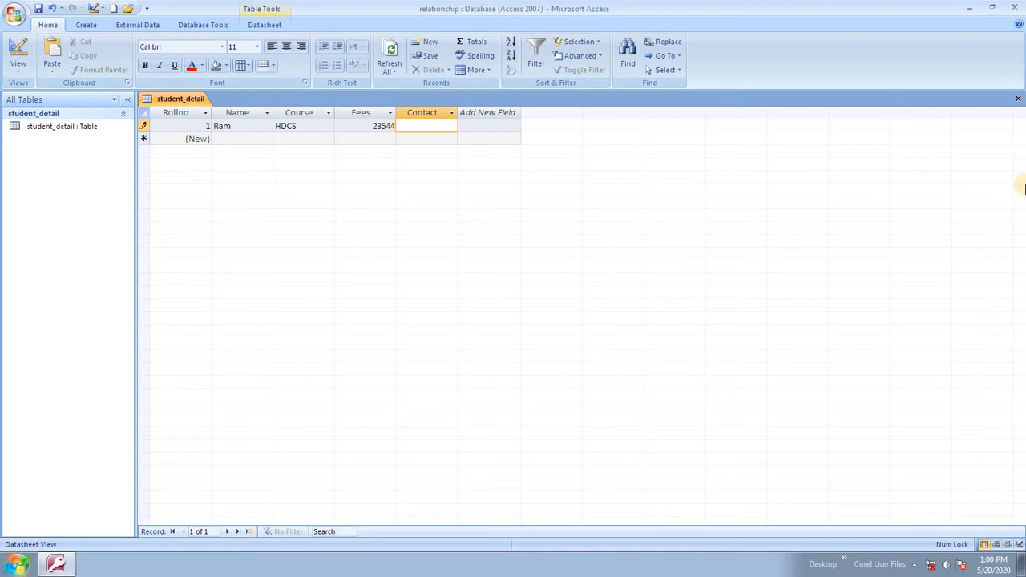
type("9898989898")
key("Left")
key("Left")
key("Left")
key("Left")
key("Left")
key("Left")
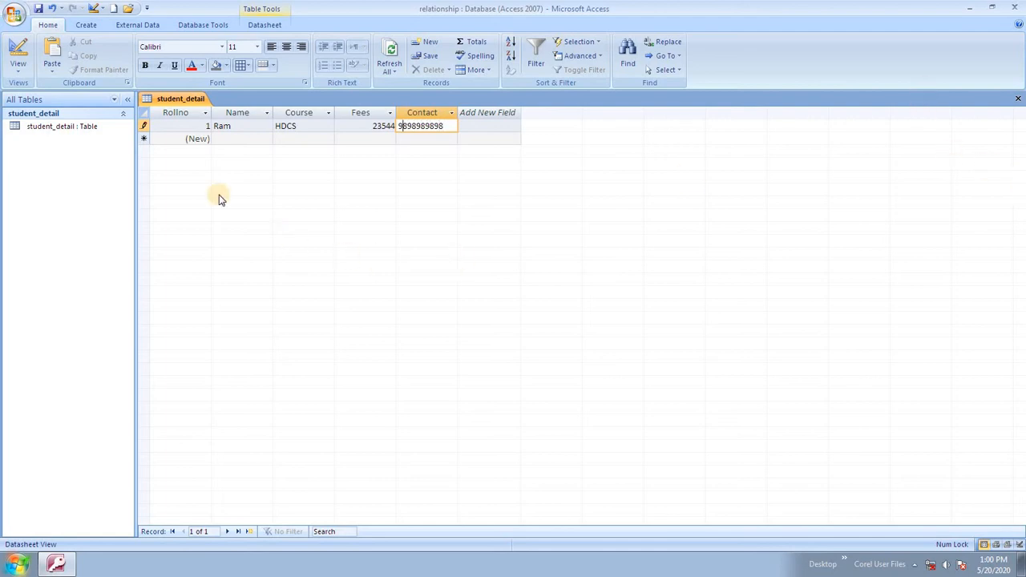
left_click(235, 138)
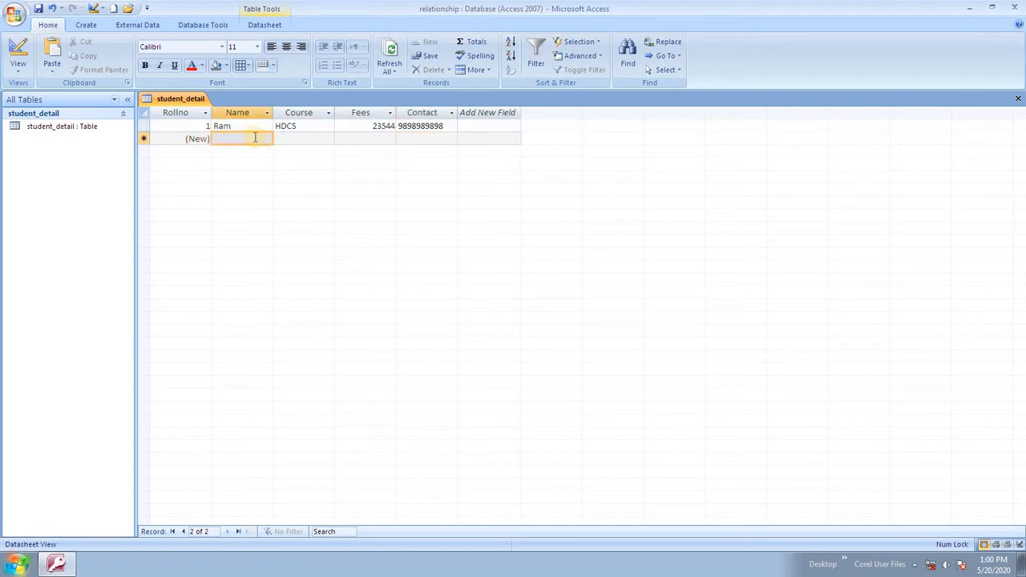
Add a second student record with course CCCS, fees 12544 and a contact number.
type("Vir")
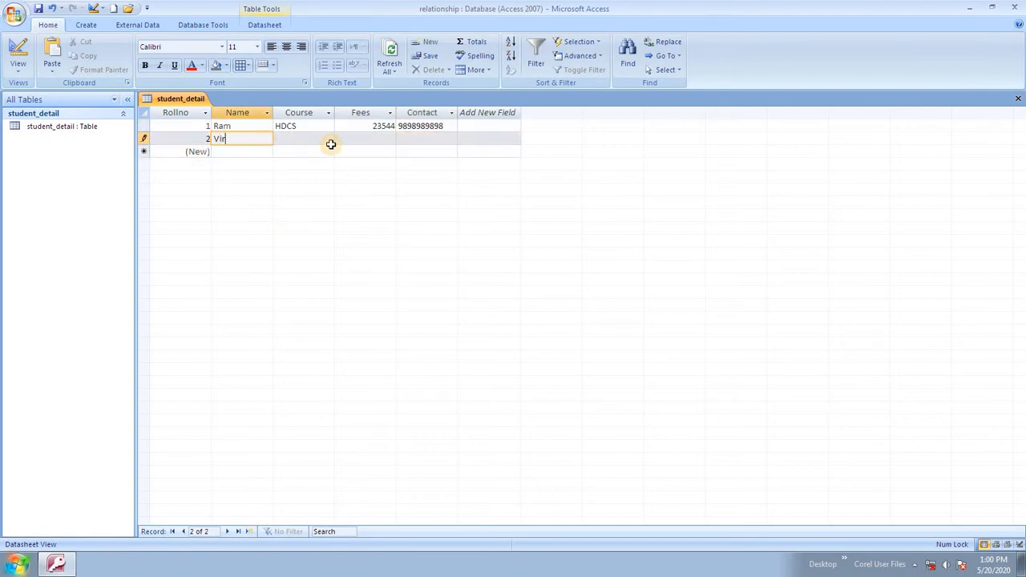
key("Tab")
type("CCCS")
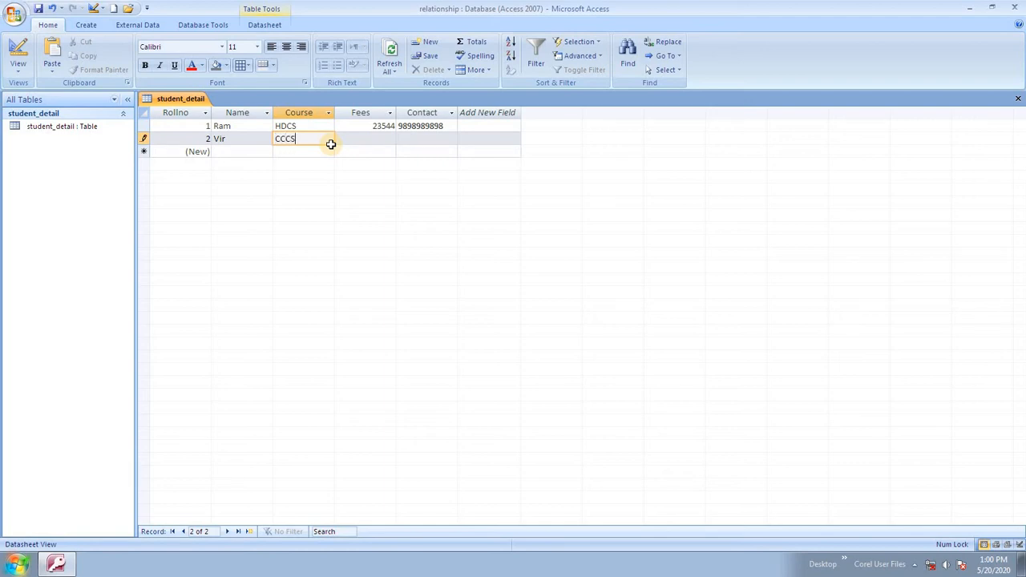
key("Tab")
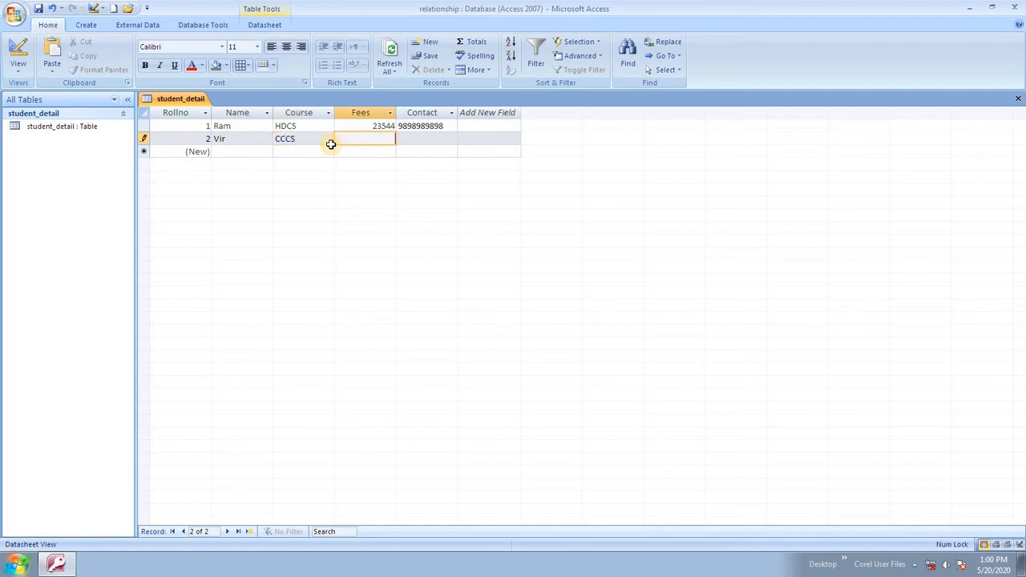
type("12544")
key("Tab")
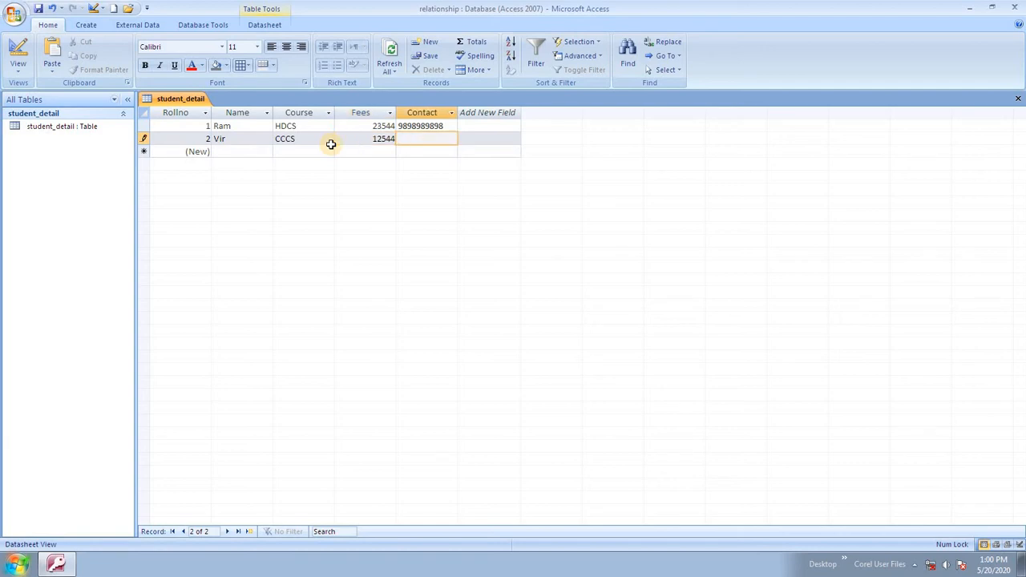
type("89")
type("457845")
key("Tab")
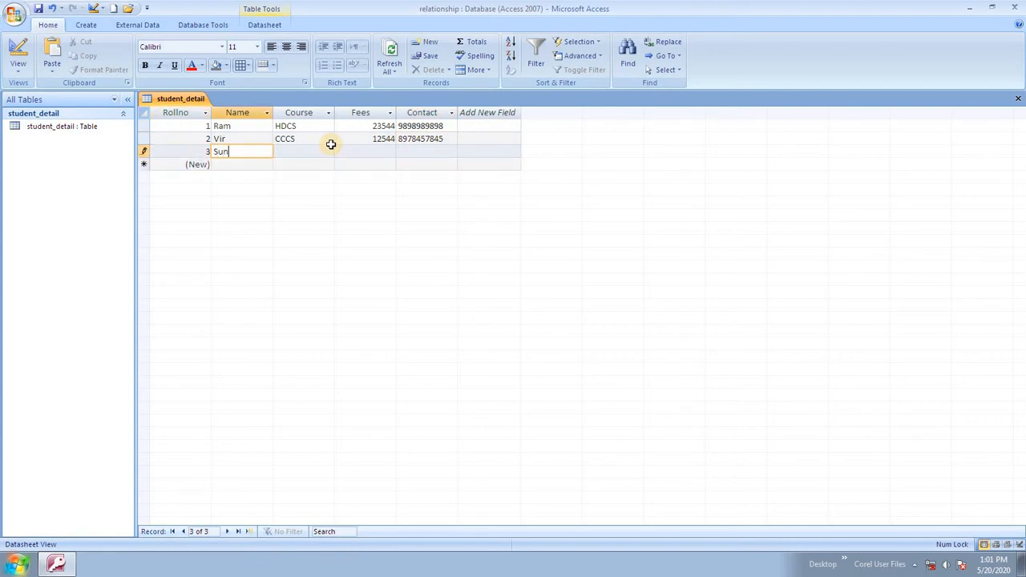
Add a third student record with course OA, fees corrected to 5414, and a contact number.
key("Tab")
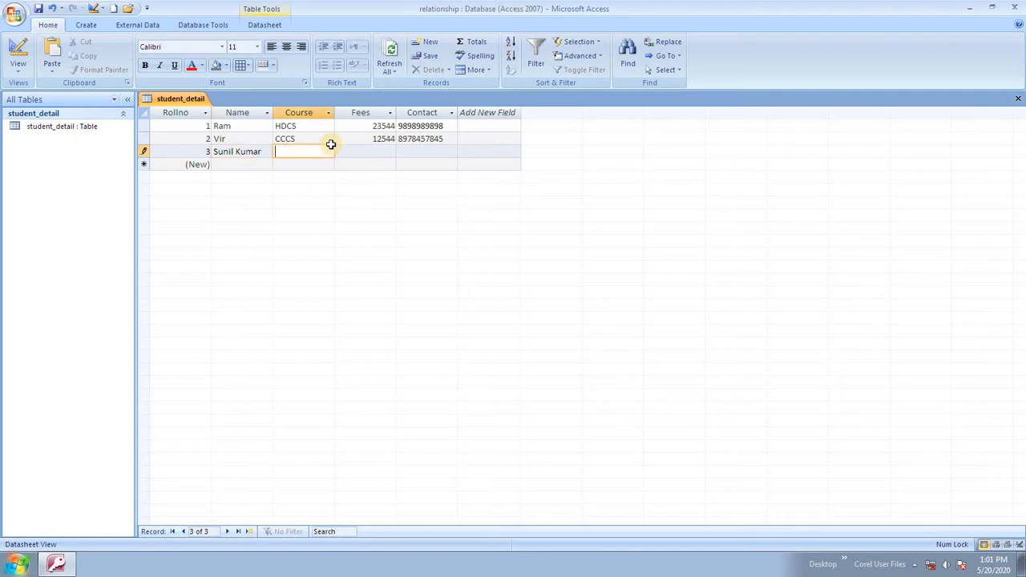
type("OA")
key("Tab")
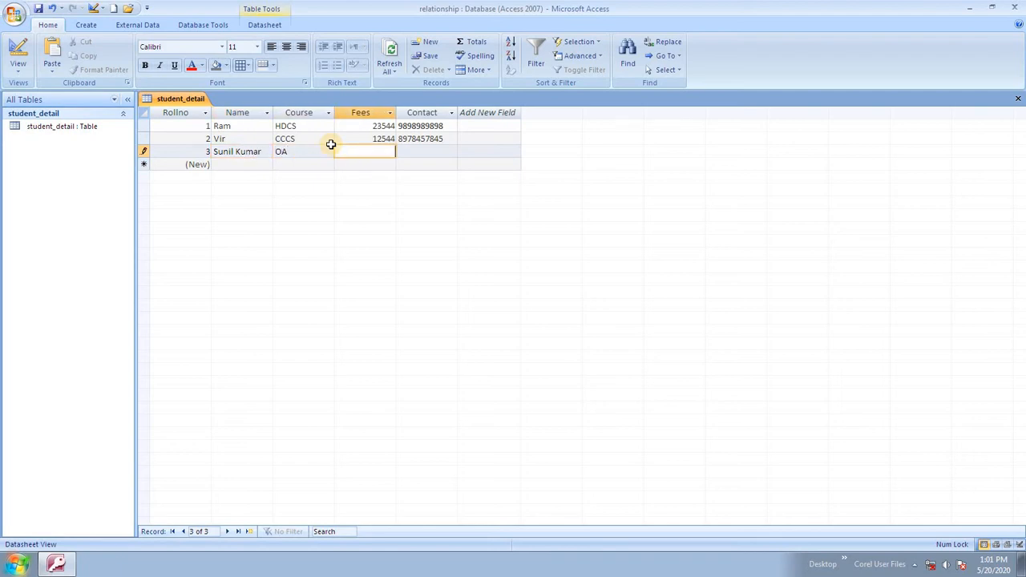
type("54514")
key("Tab")
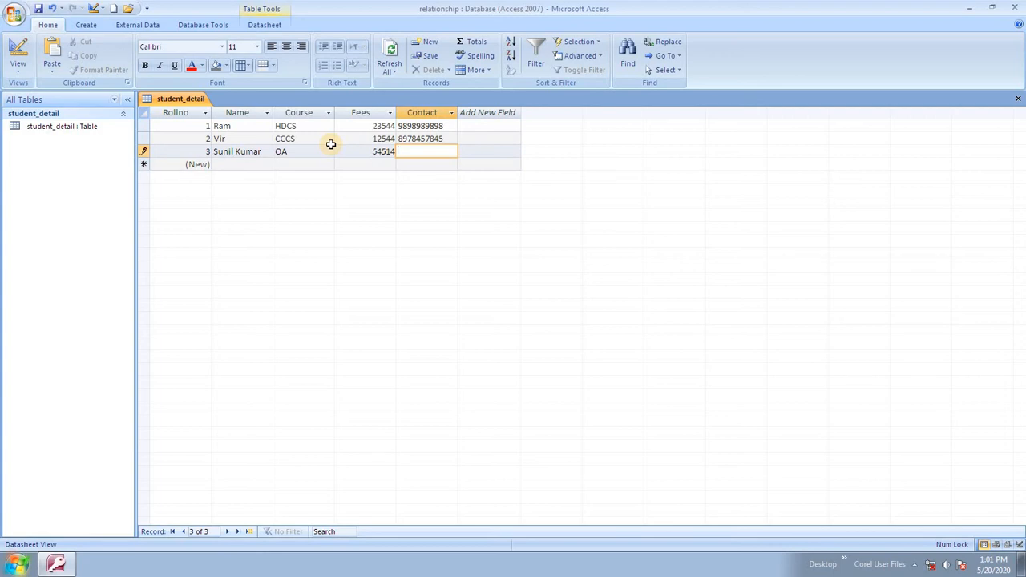
key("shift+Tab")
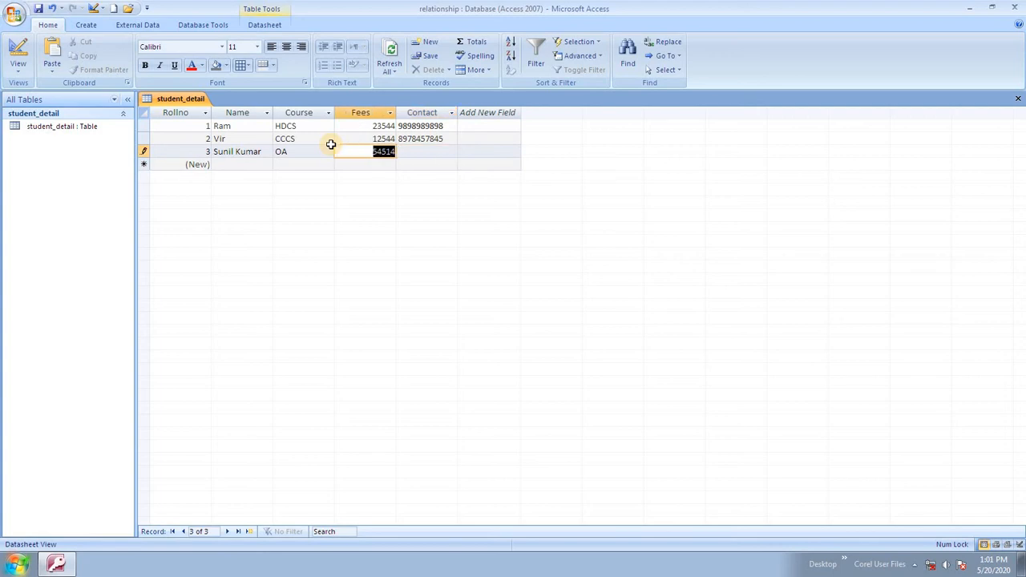
key("Tab")
key("Tab")
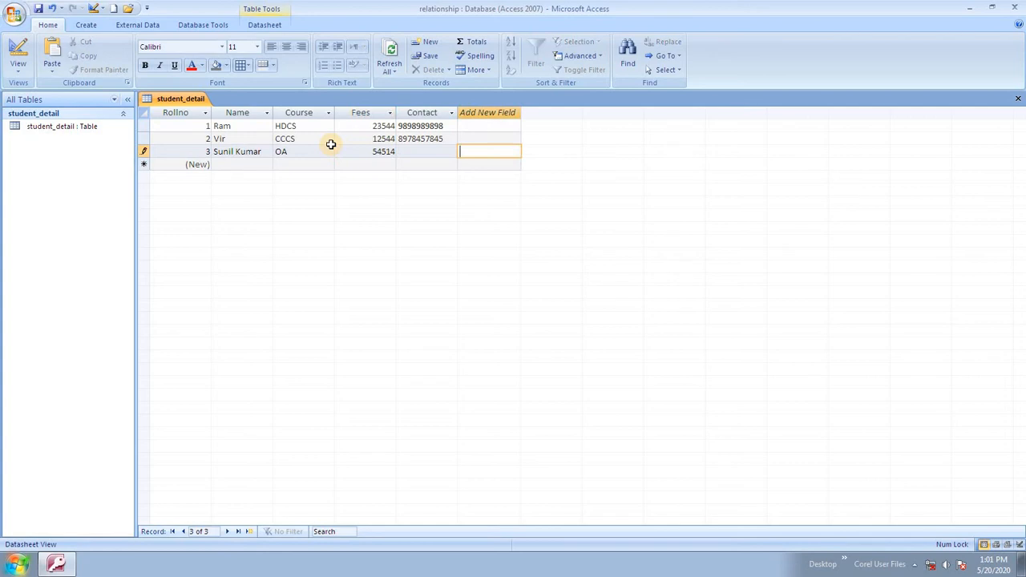
key("shift+Tab")
key("shift+Tab")
key("Tab")
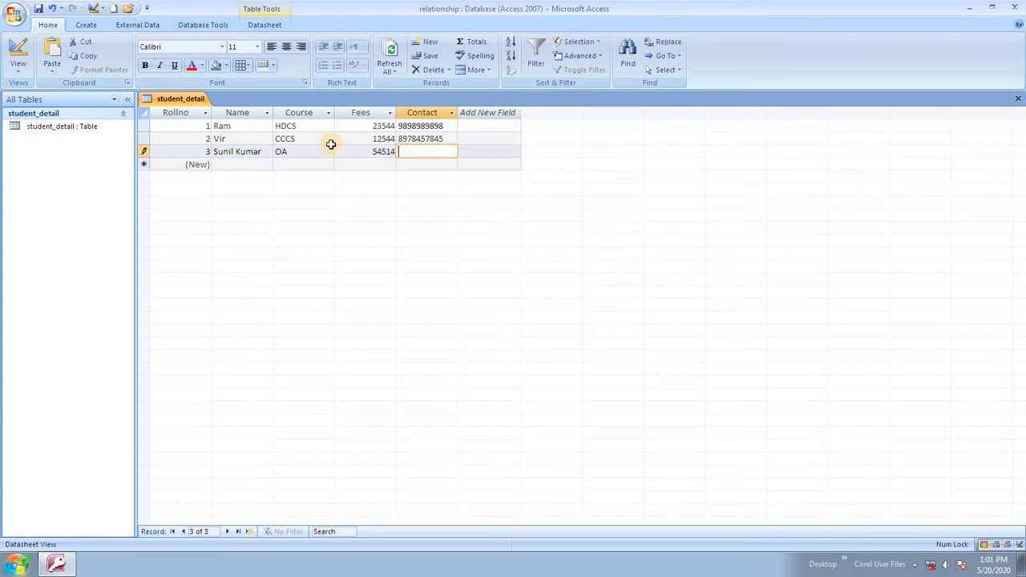
key("shift+Tab")
type("5414")
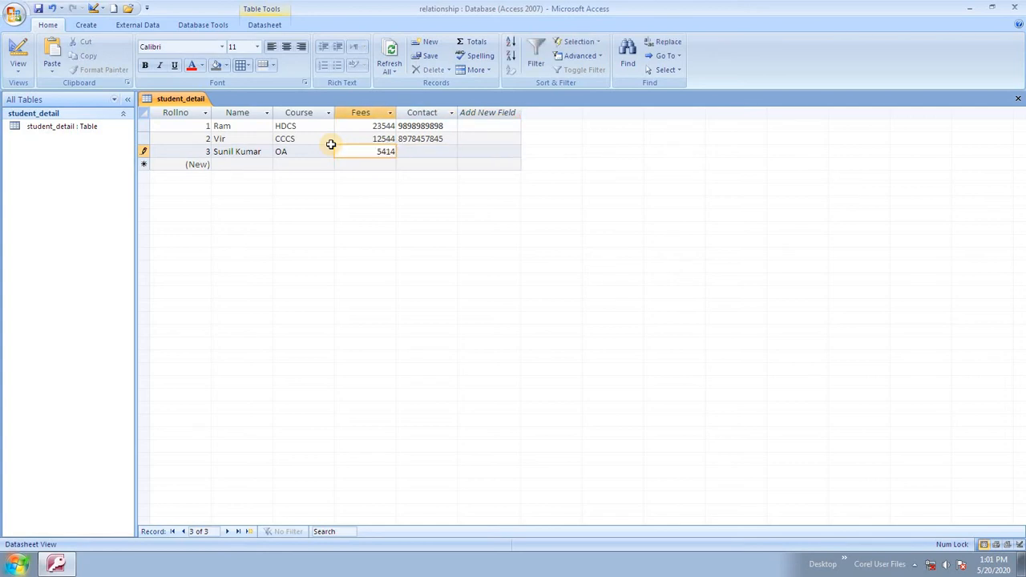
key("Tab")
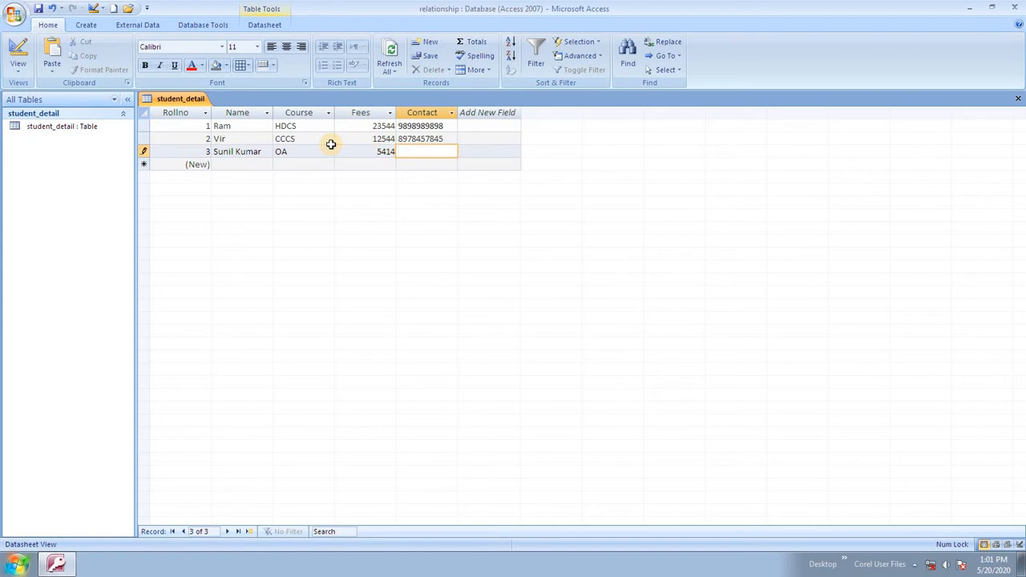
key("Tab")
key("Tab")
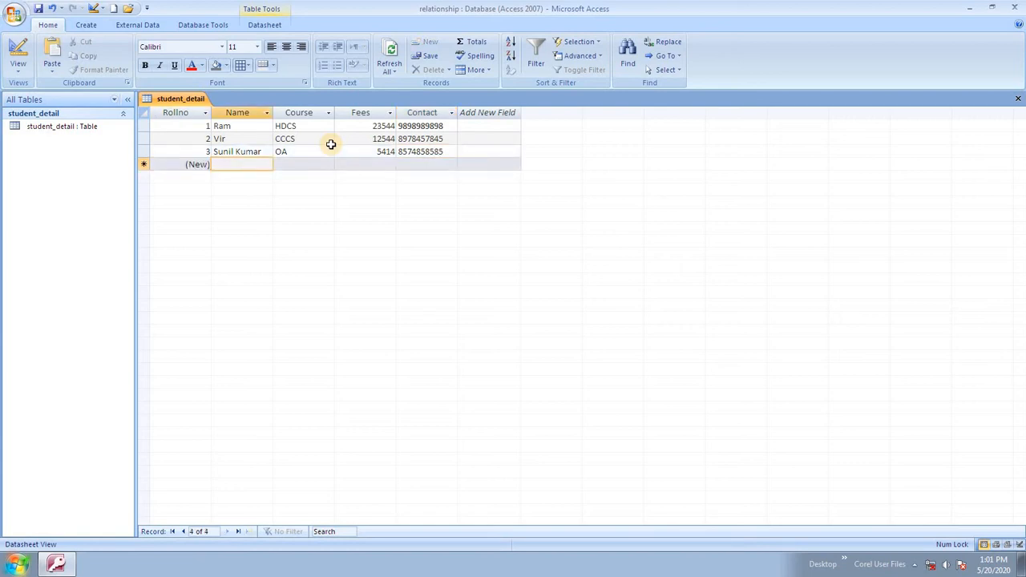
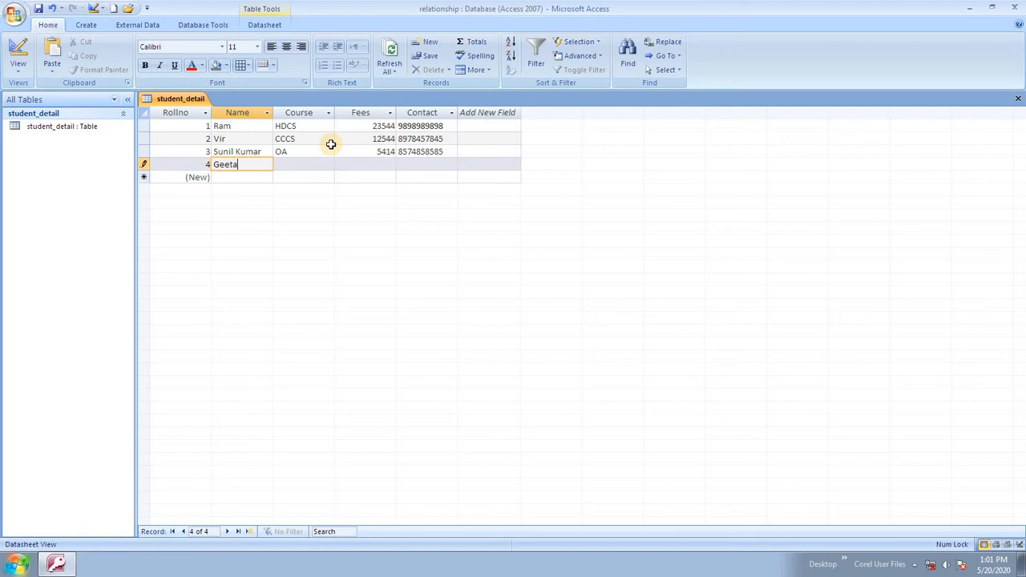
Add a fourth student record with course FA, fees 3200 and a contact number.
key("Tab")
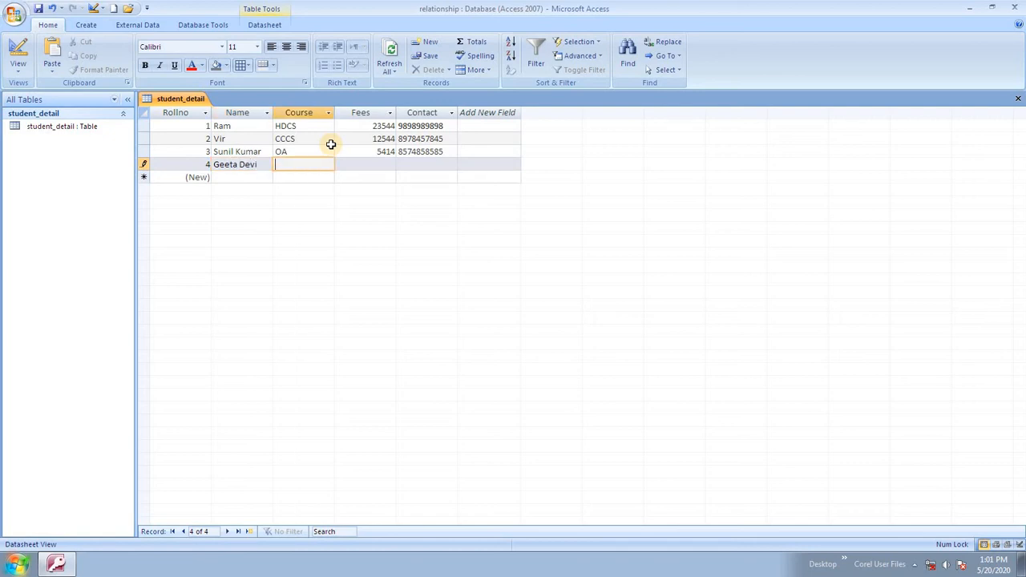
type("FA")
key("Tab")
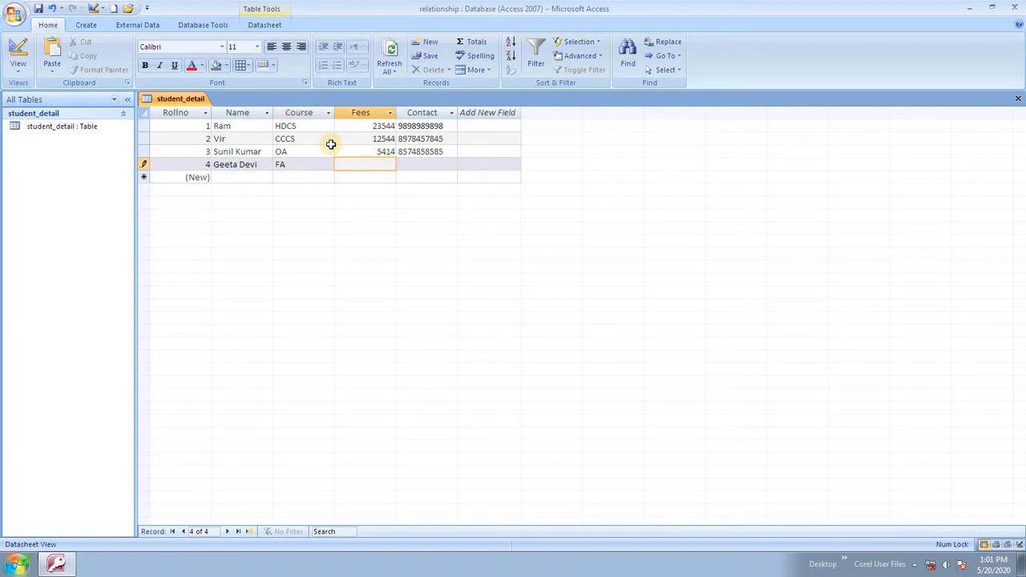
type("32000")
key("BackSpace")
key("Tab")
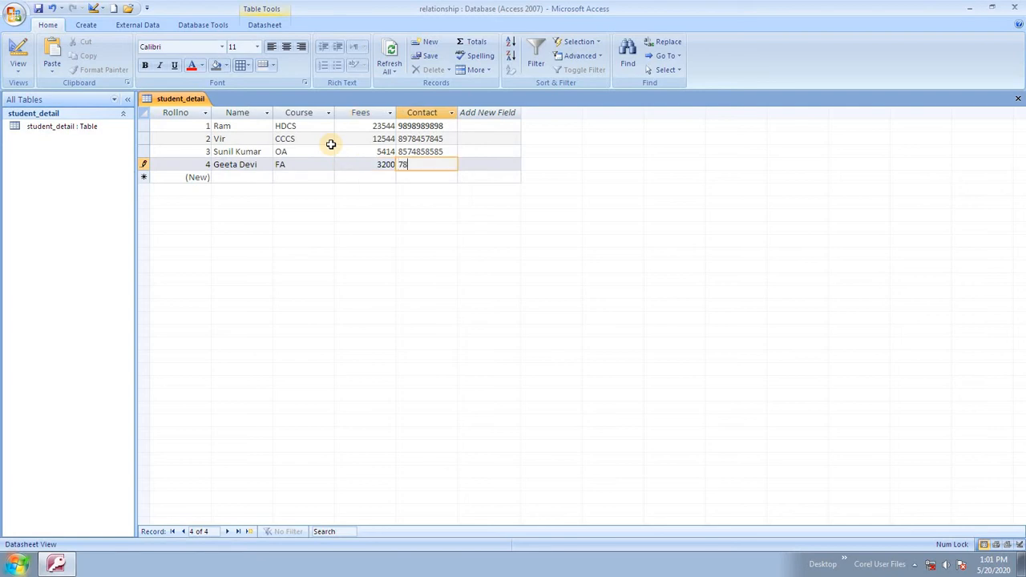
key("Tab")
key("Tab")
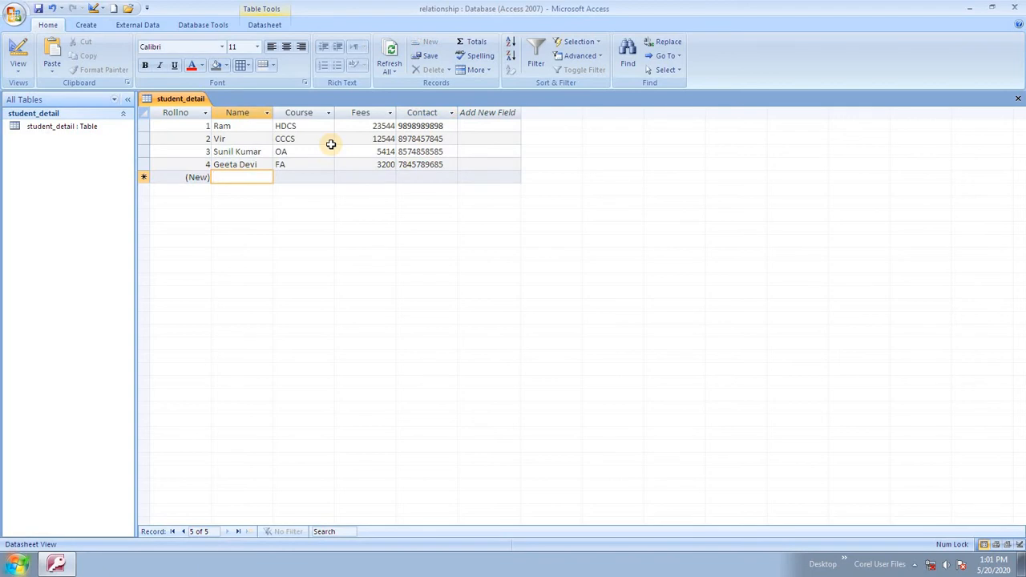
Add a fifth record, correcting the misspelled name, with course OA, fees 5414 and contact number.
type("Kam")
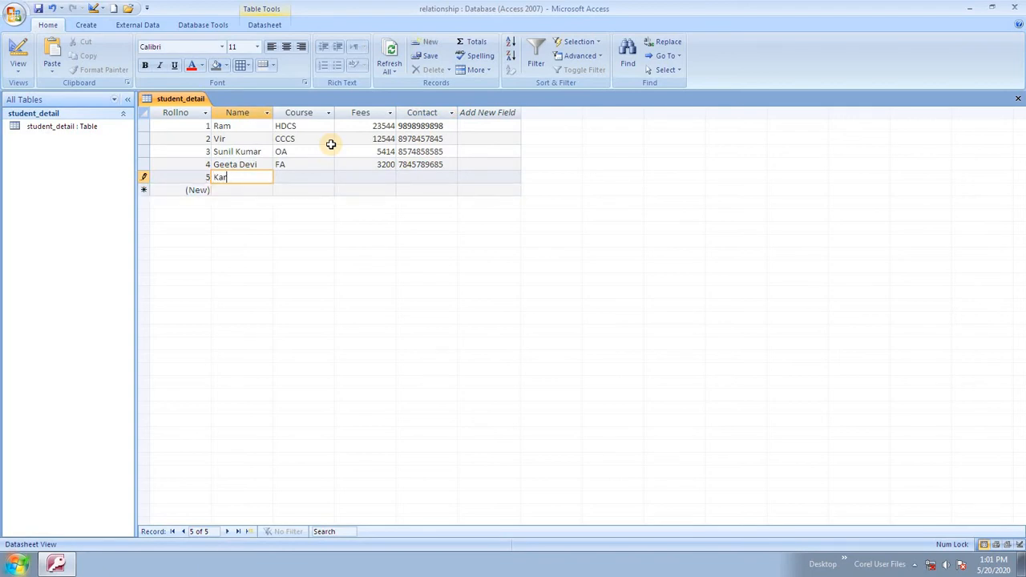
type("ampla")
key("Tab")
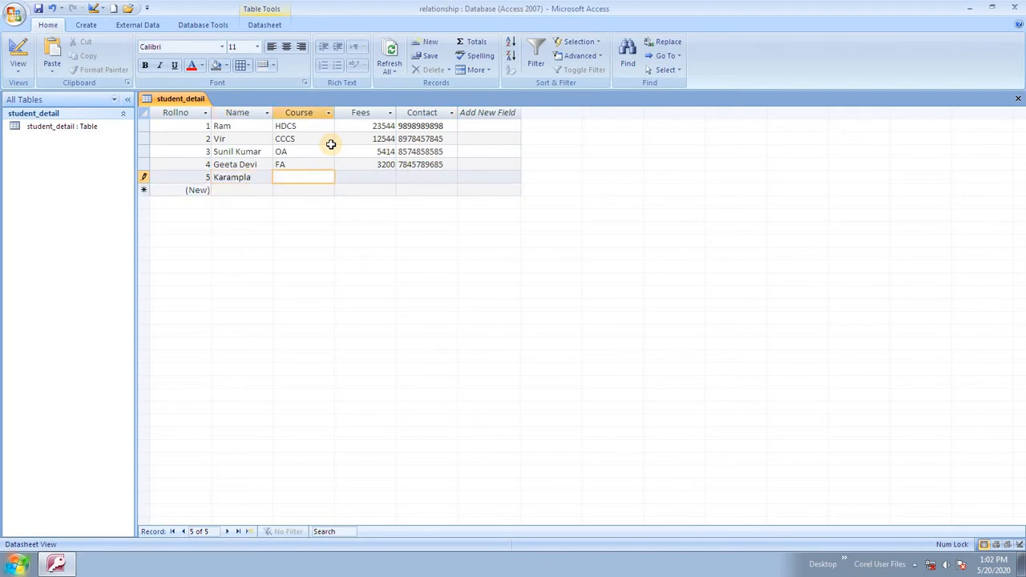
key("shift+Tab")
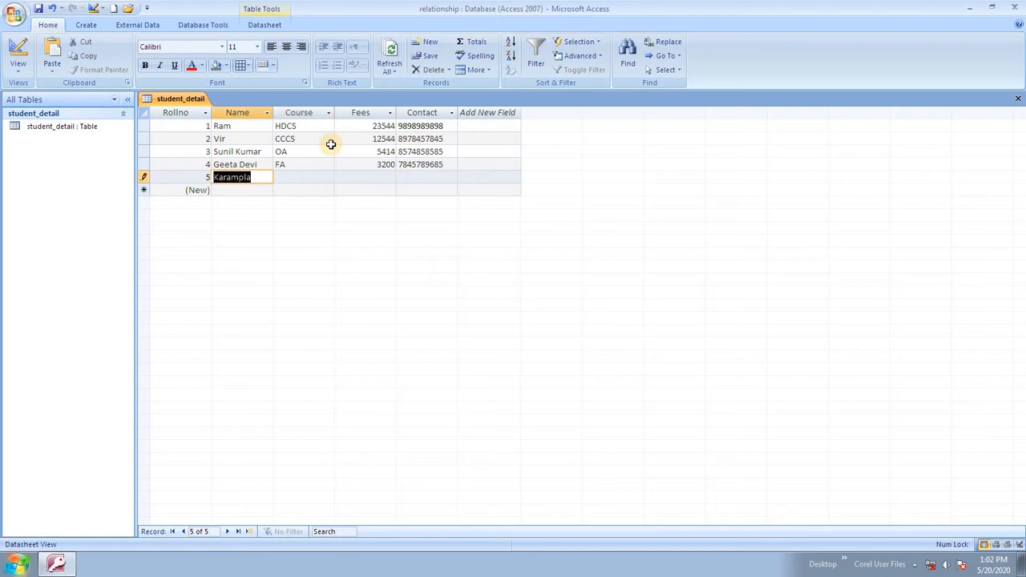
type("Kar")
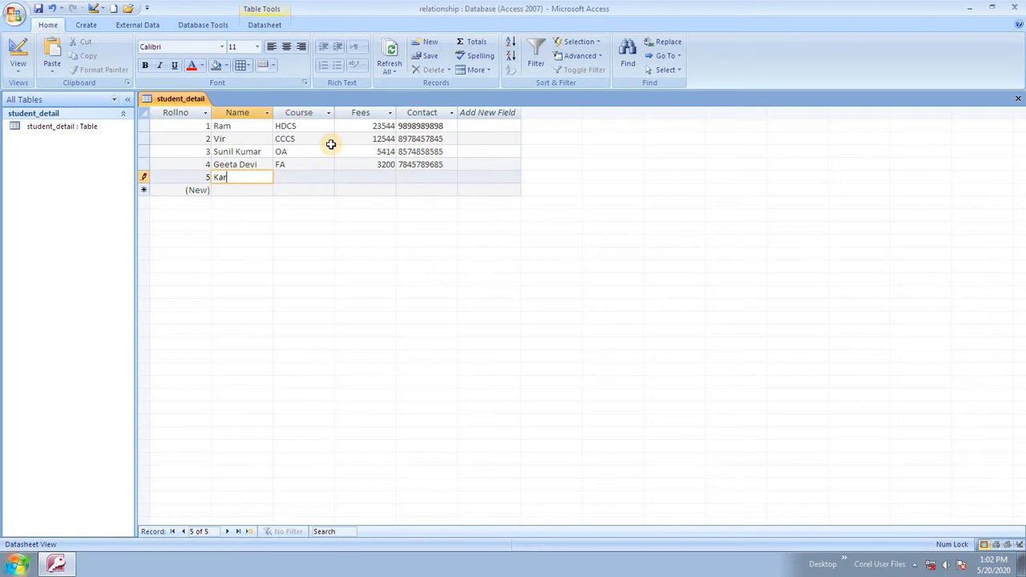
type("mpal")
key("Tab")
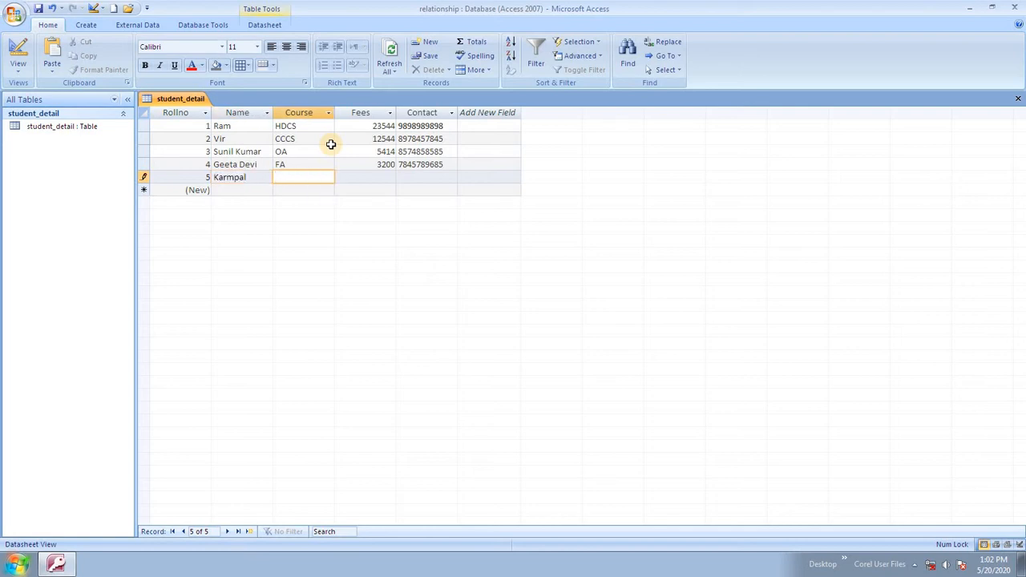
type("OA")
key("Tab")
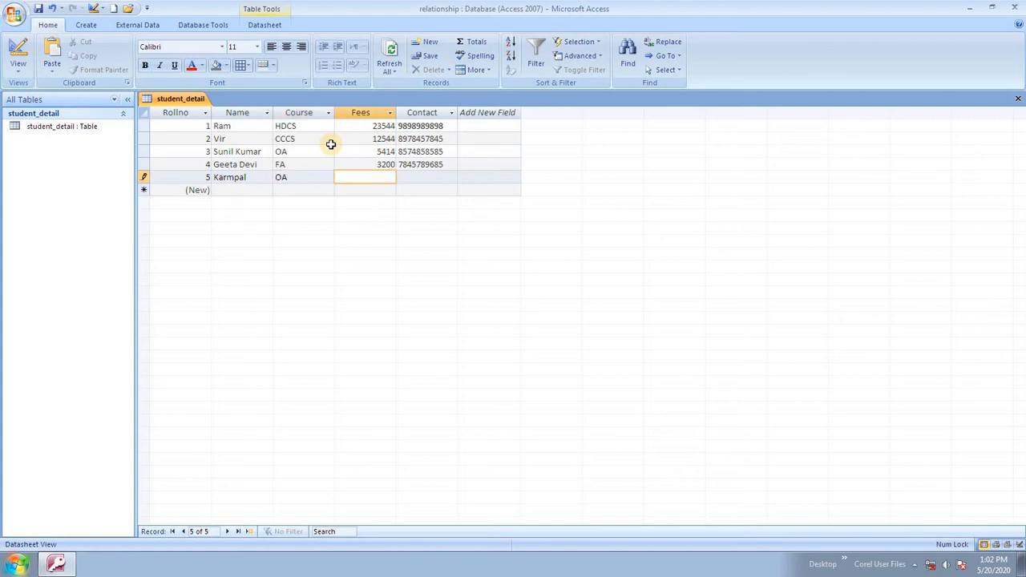
type("5414")
key("Tab")
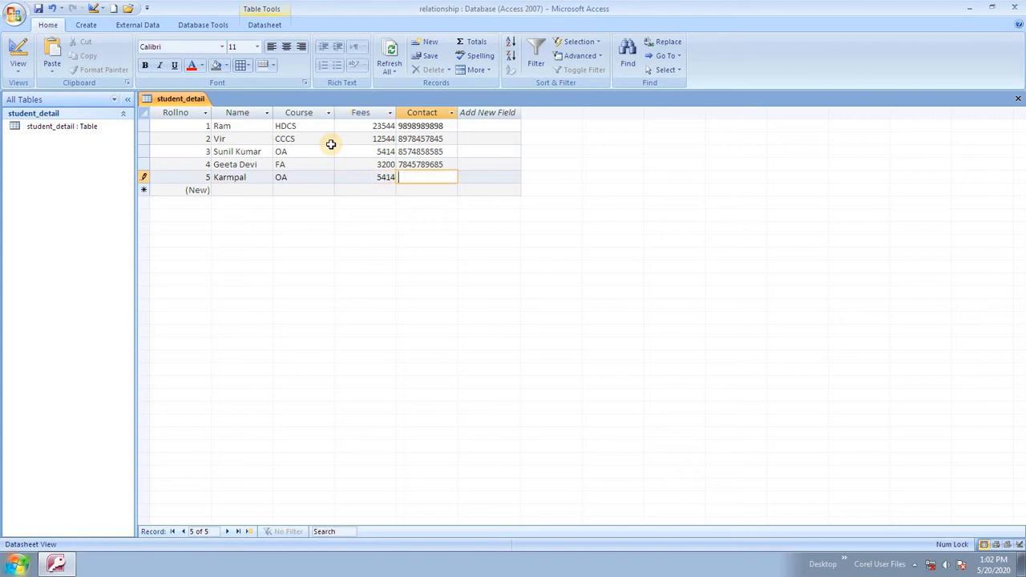
key("shift+Return")
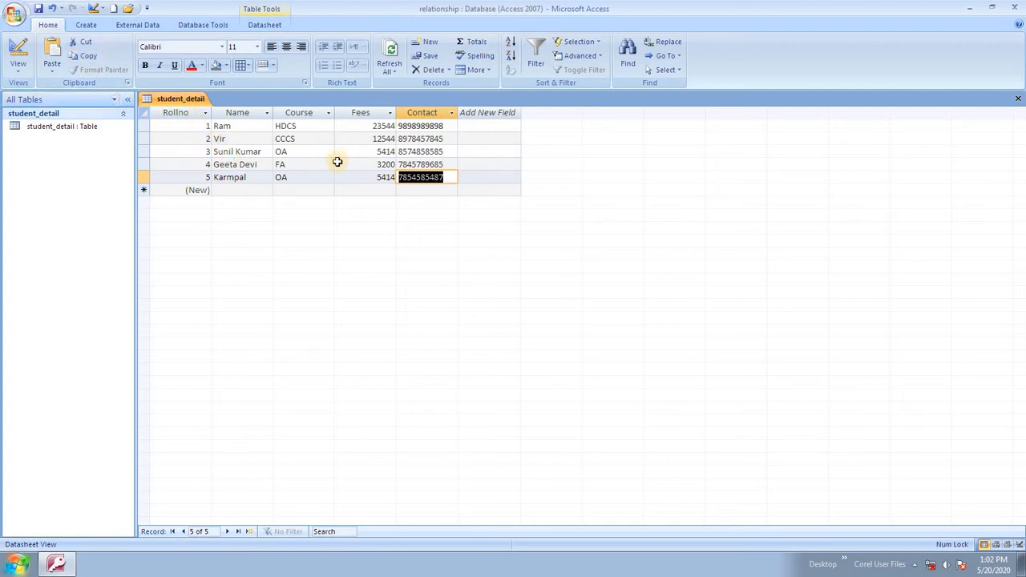
Create a new blank table from the Create tab and save it as 'Sem1'.
left_click(18, 66)
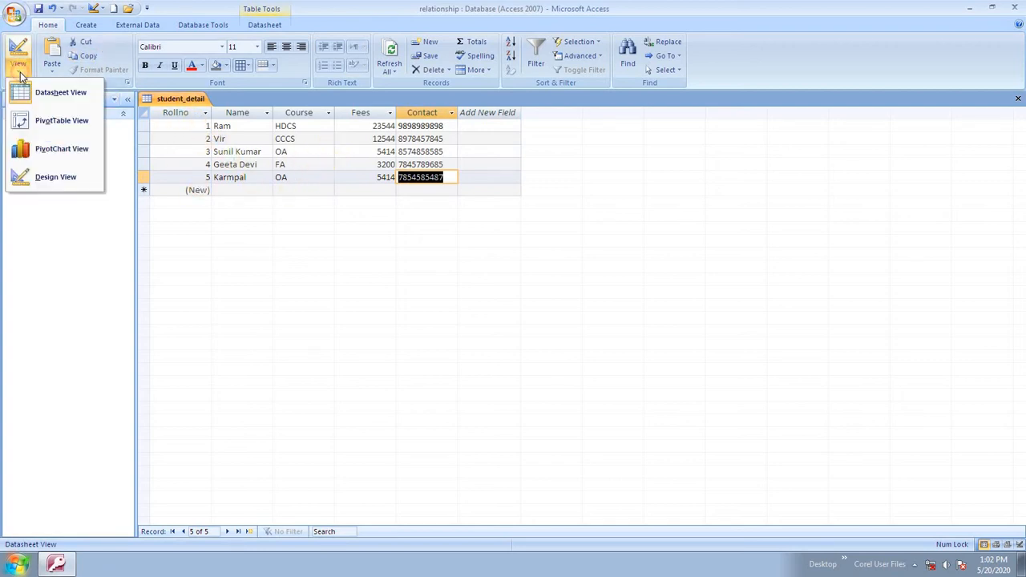
left_click(210, 183)
left_click(86, 25)
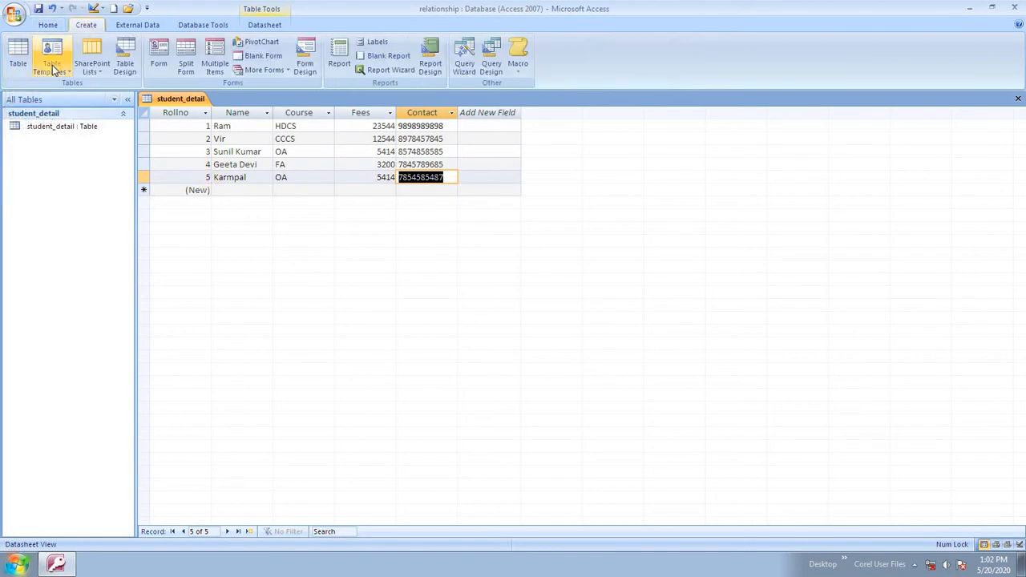
left_click(19, 55)
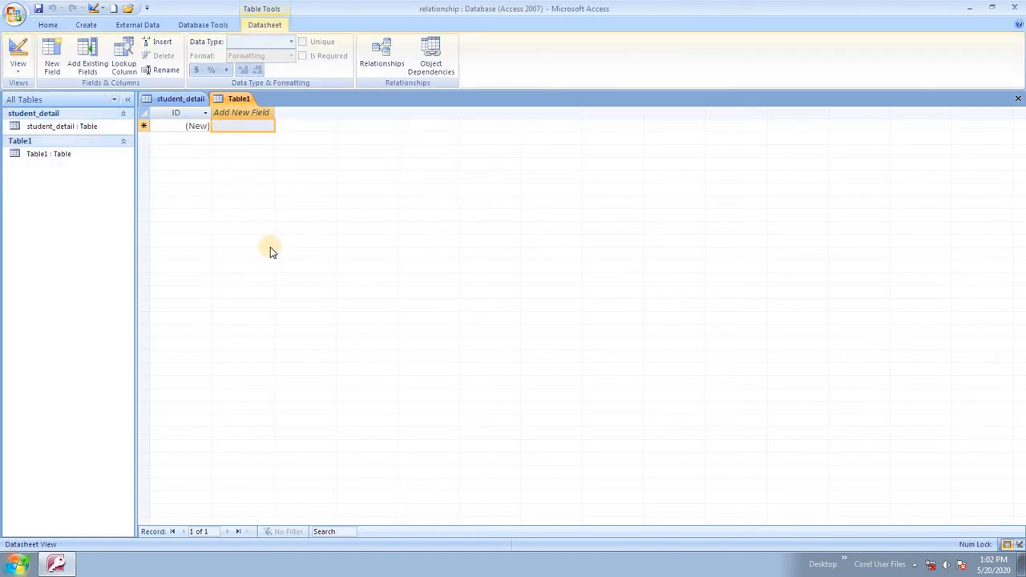
key("ctrl+s")
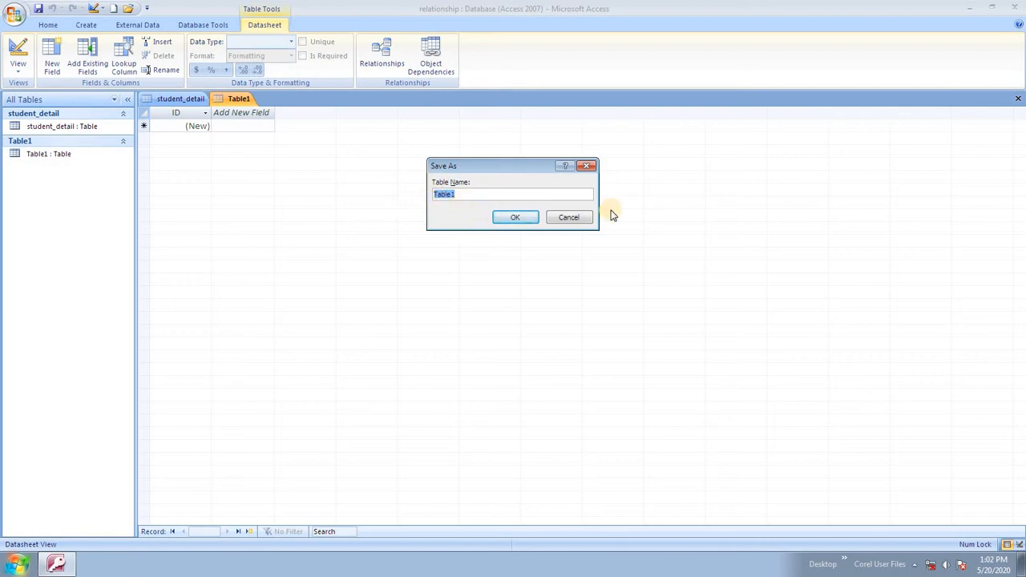
type("Sem1")
left_click(517, 217)
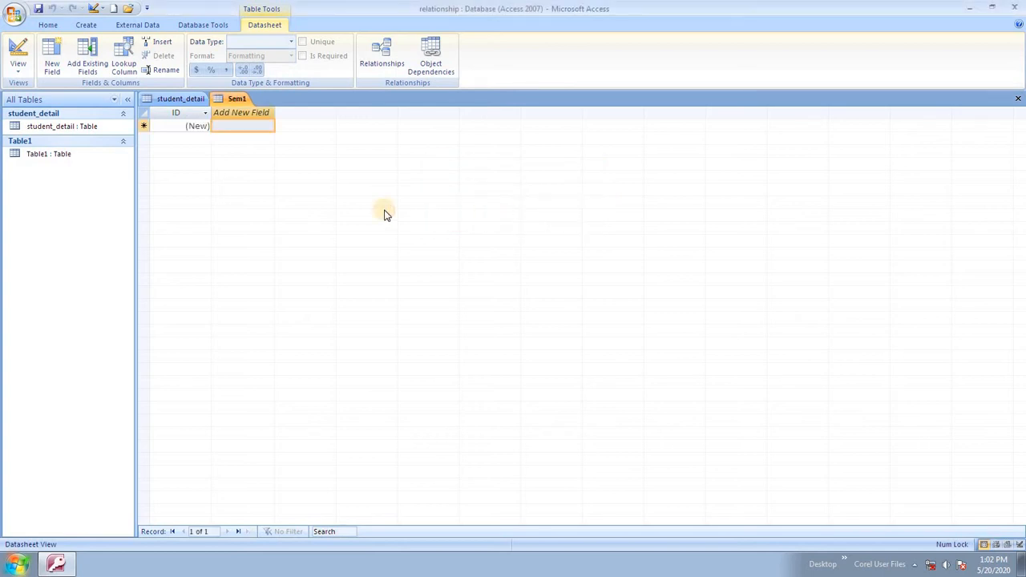
Switch the Sem1 table to Design View.
left_click(14, 71)
left_click(48, 96)
left_click(20, 74)
left_click(49, 174)
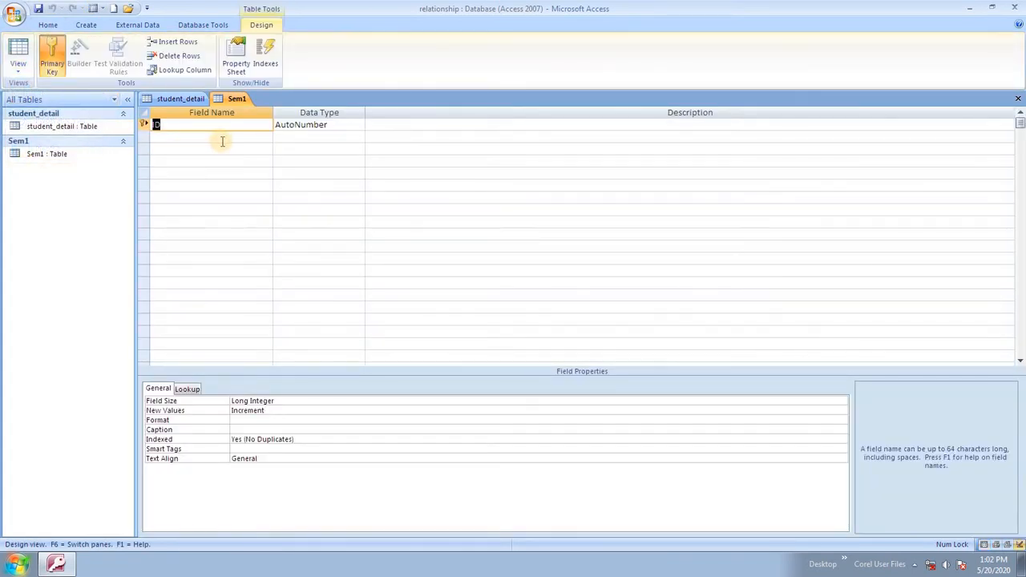
Rename the ID field to Rollno and add a Name Text field below it.
type("Rollno")
key("Tab")
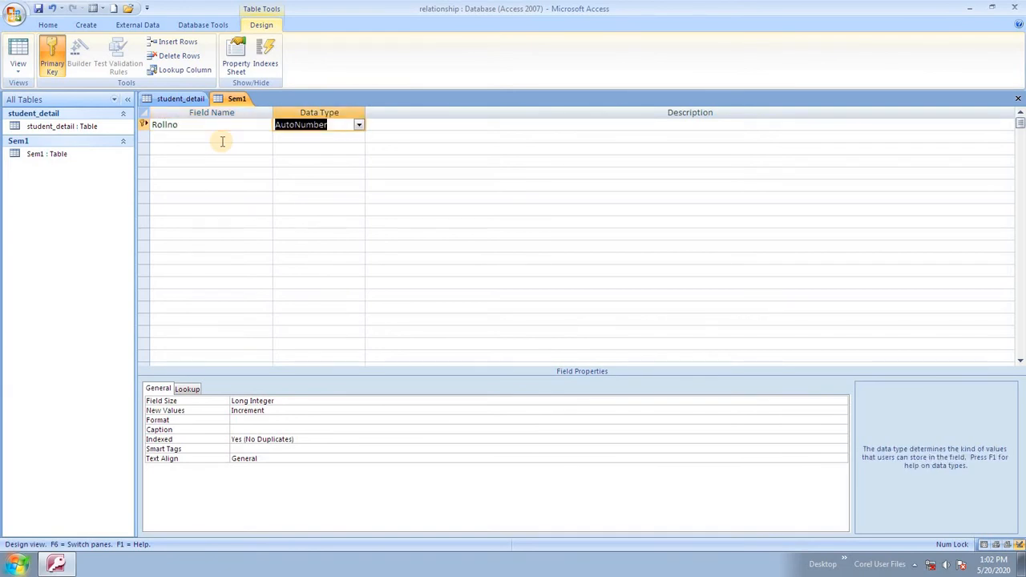
left_click(222, 142)
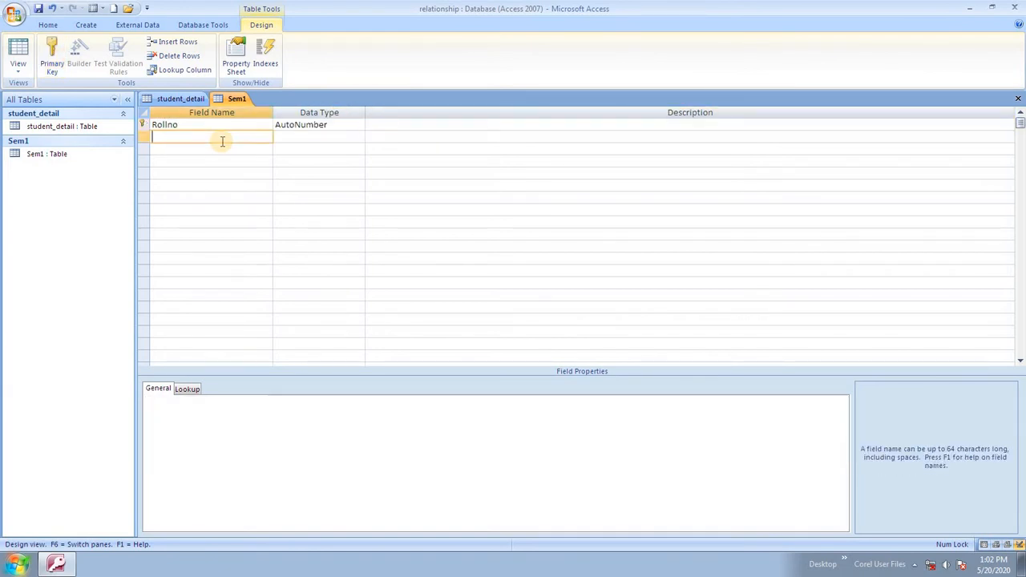
type("NAme")
key("BackSpace")
key("BackSpace")
key("BackSpace")
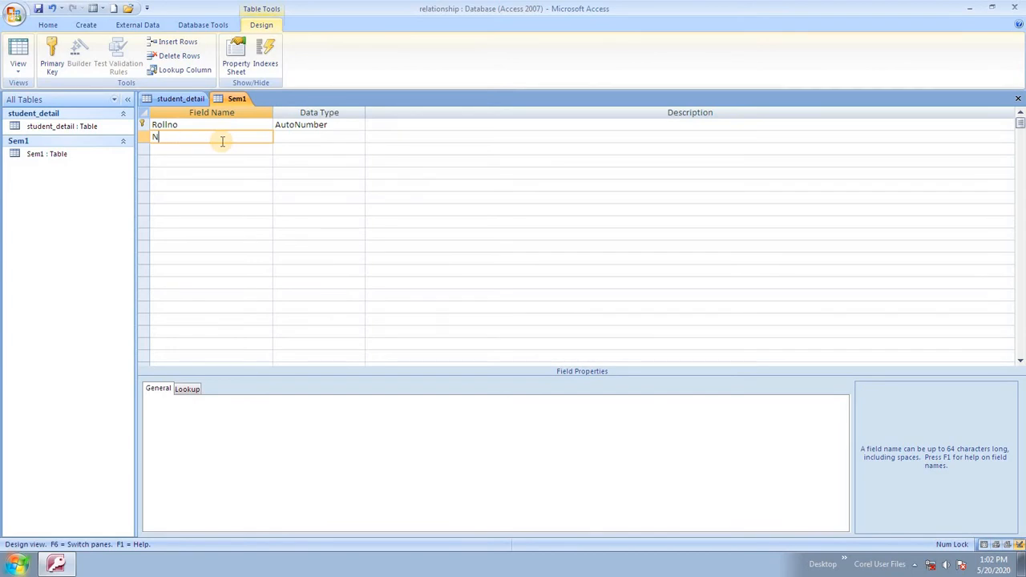
type("ame")
key("Tab")
key("Return")
key("Tab")
Add Hindi and English as Number fields.
key("Tab")
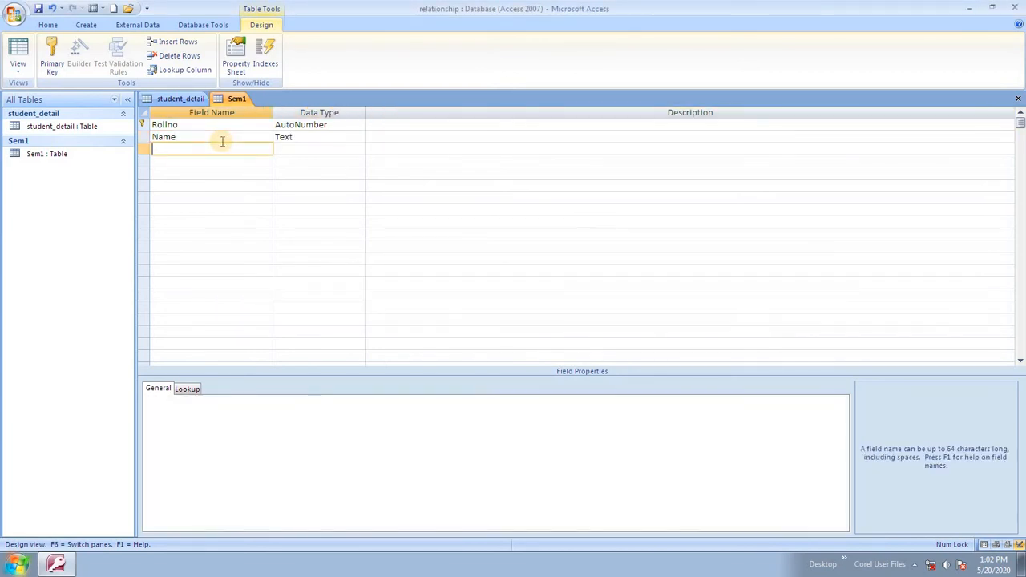
type("He")
key("BackSpace")
type("indi")
key("Tab")
type("Number")
key("Tab")
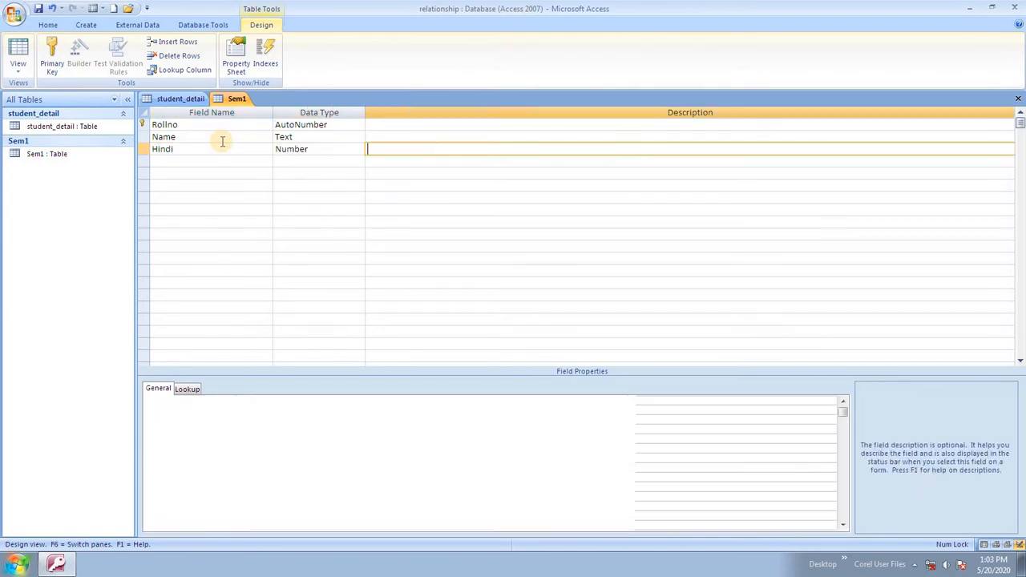
key("Tab")
type("English")
key("Tab")
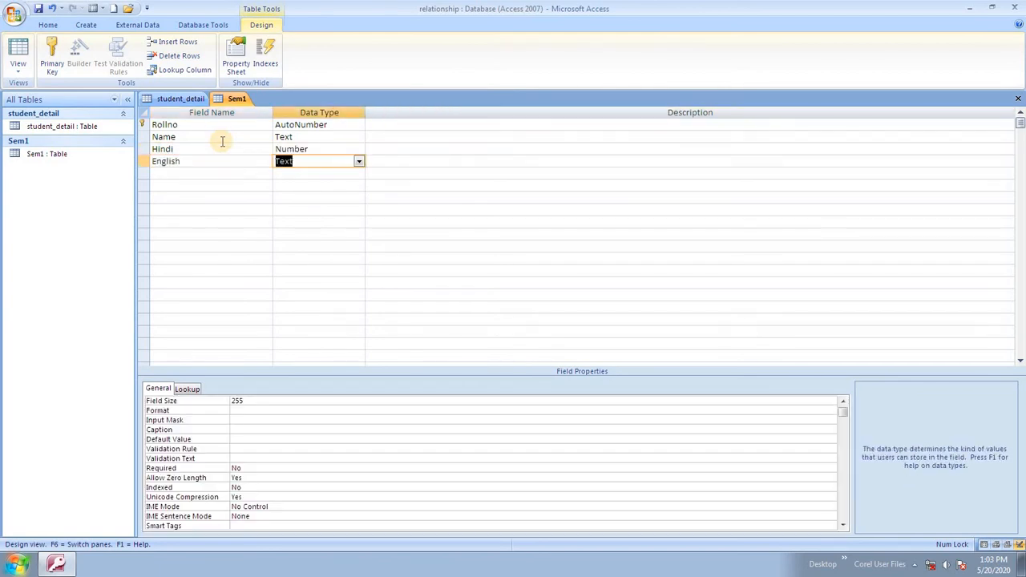
type("Number")
key("Tab")
key("Tab")
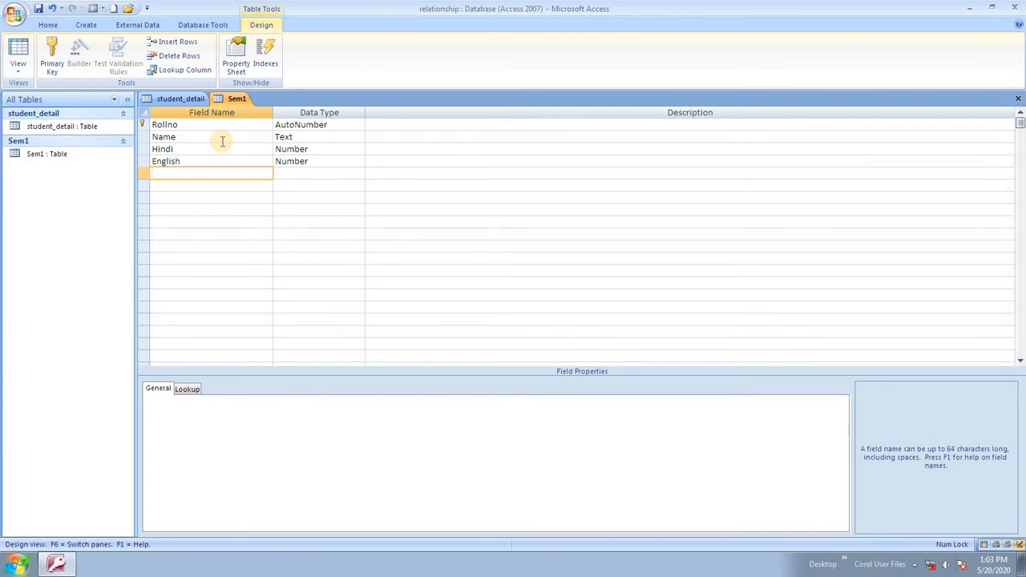
Add Math, Science and Physical as Number fields.
type("Math")
key("Tab")
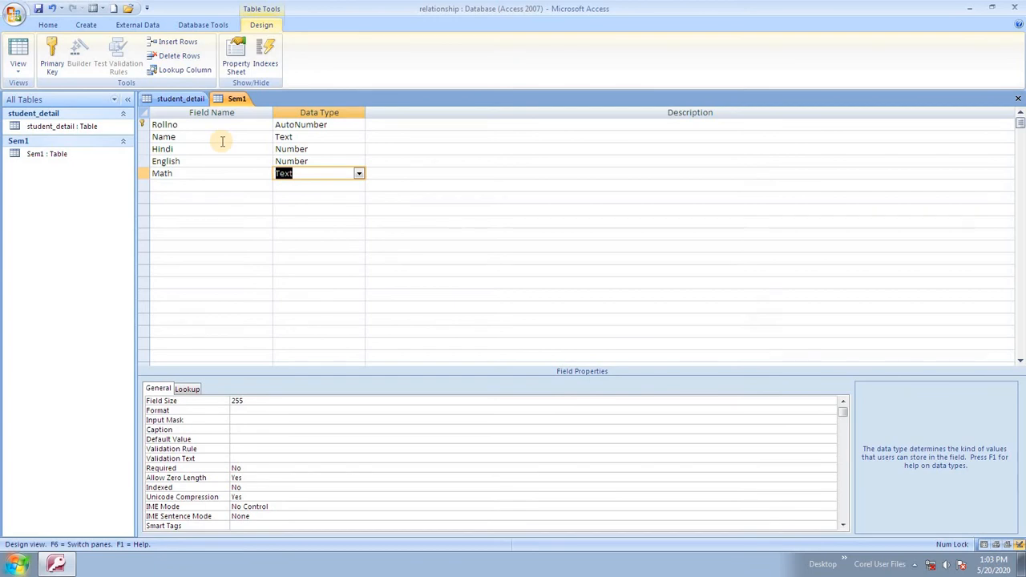
type("n")
key("Tab")
key("Tab")
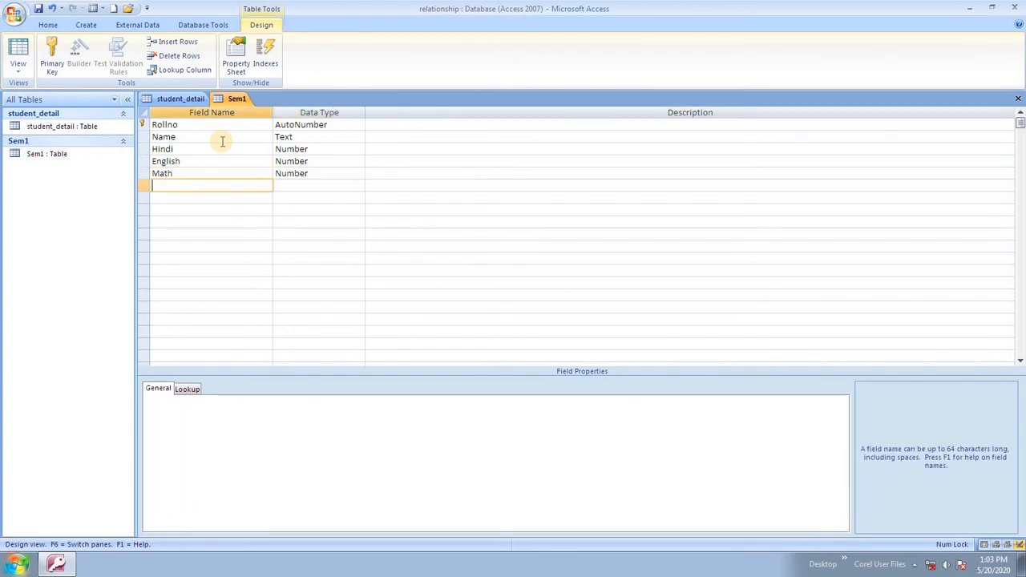
type("Science")
key("Tab")
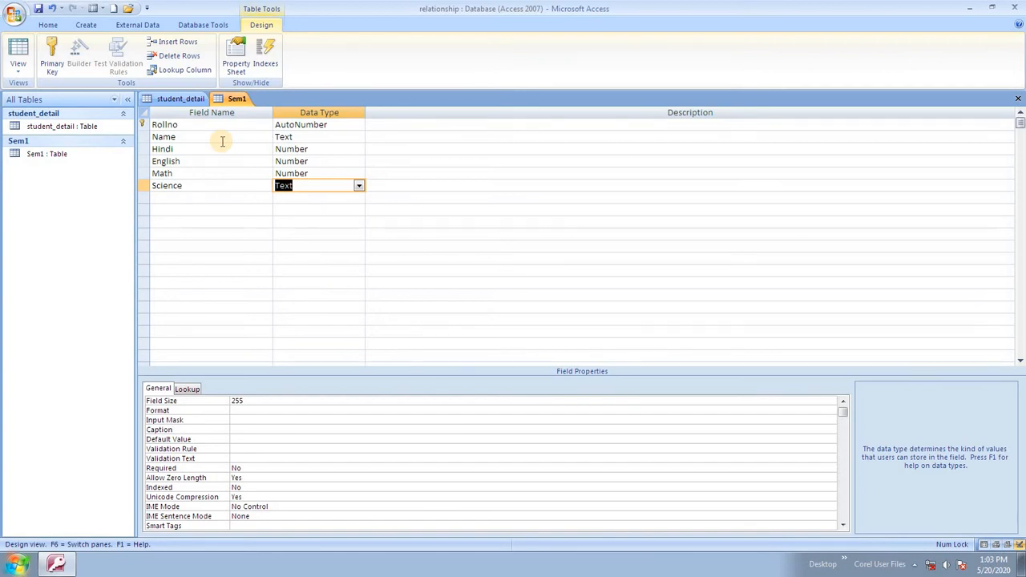
type("n")
key("Return")
key("Return")
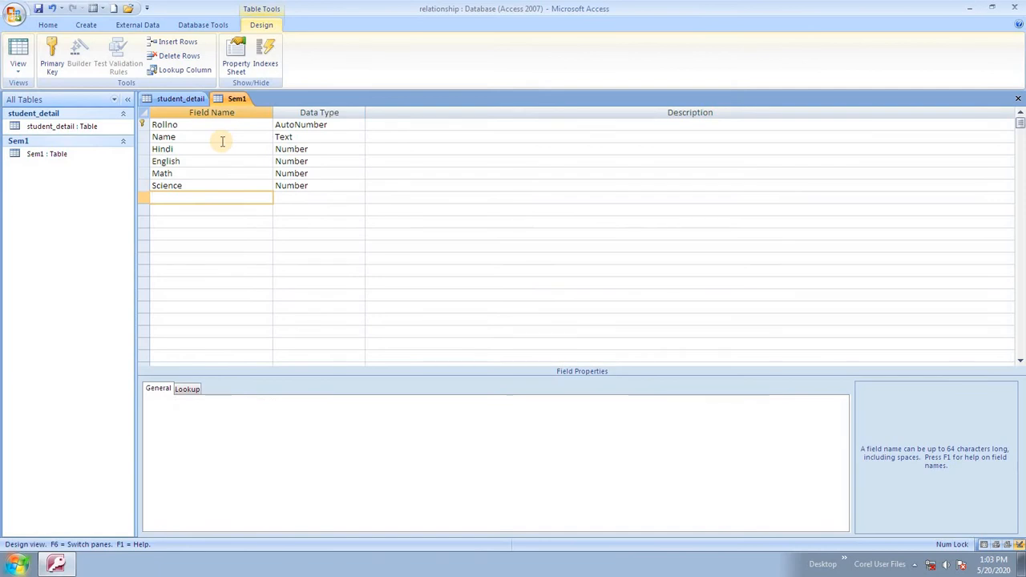
type("Physical")
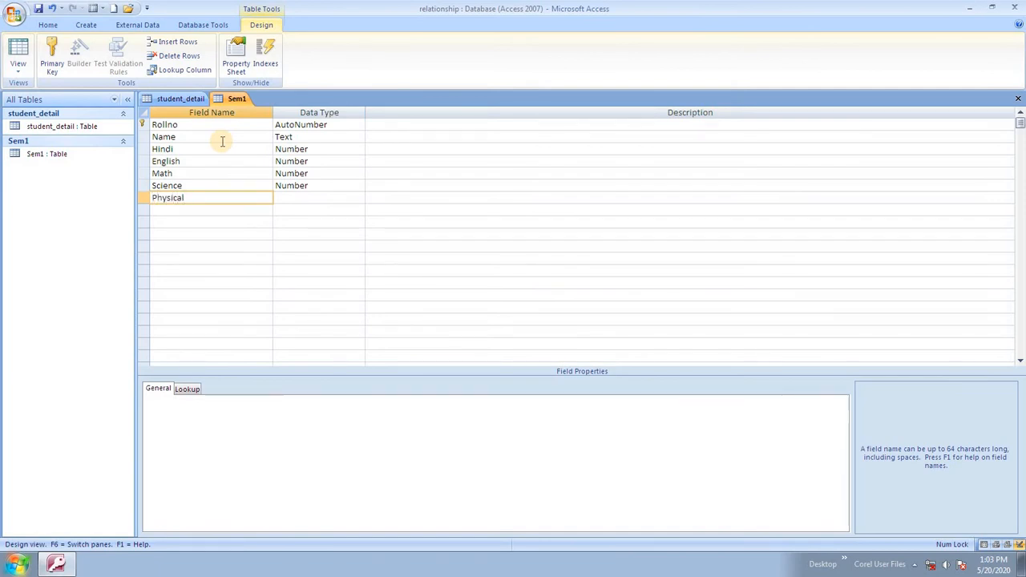
key("Return")
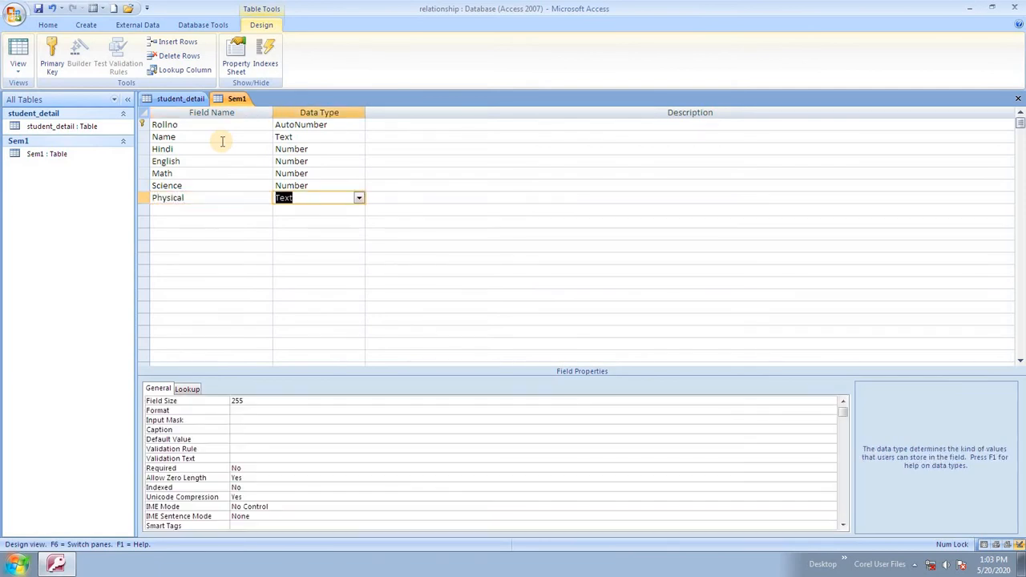
type("n")
key("Up")
key("Up")
key("Up")
key("Up")
Edit the Hindi field name, briefly changing it to MSWord, then restore it to Hindi.
key("Left")
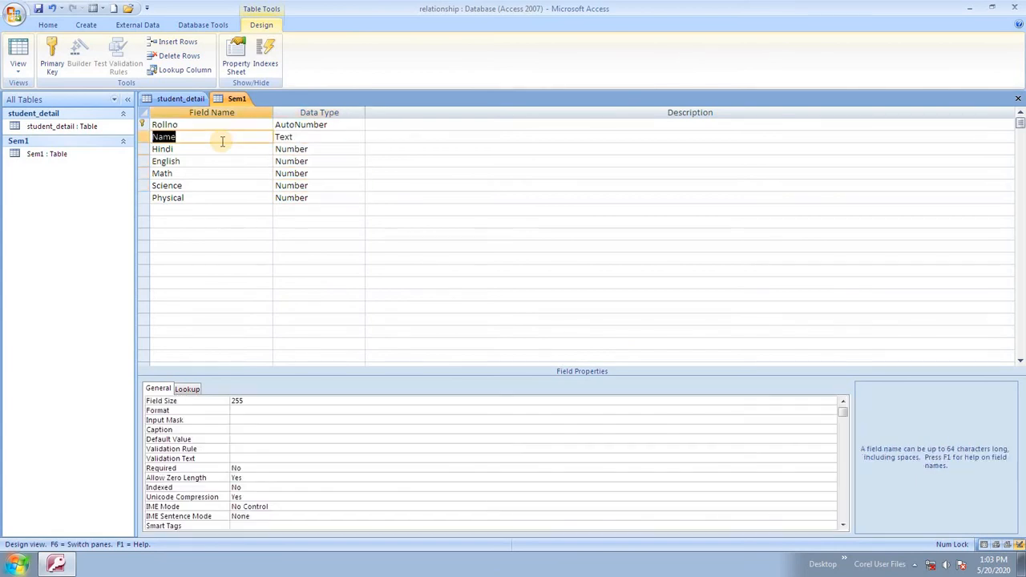
key("Tab")
key("Tab")
key("shift+Tab")
key("Down")
key("Left")
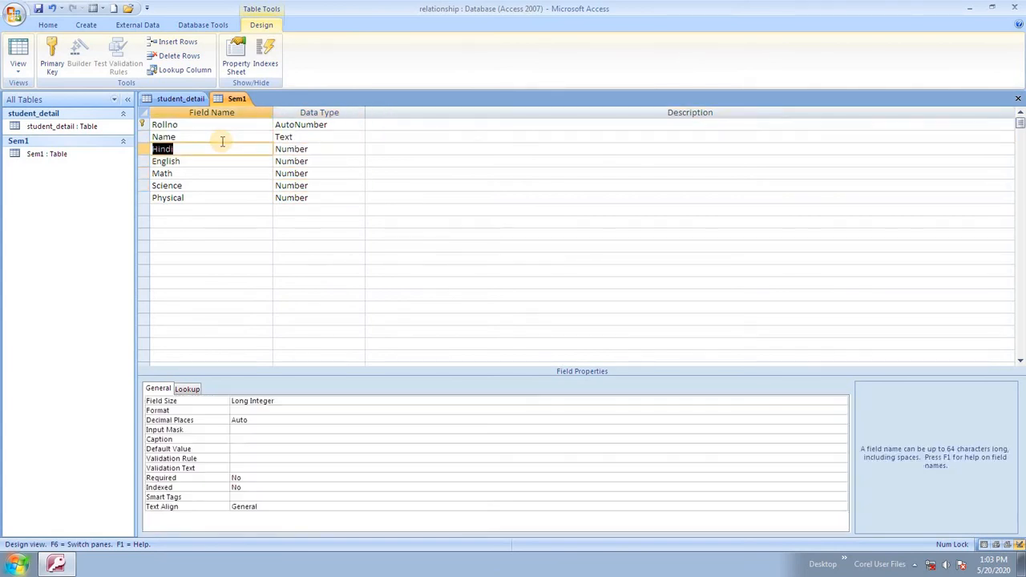
type("MSWord")
key("Down")
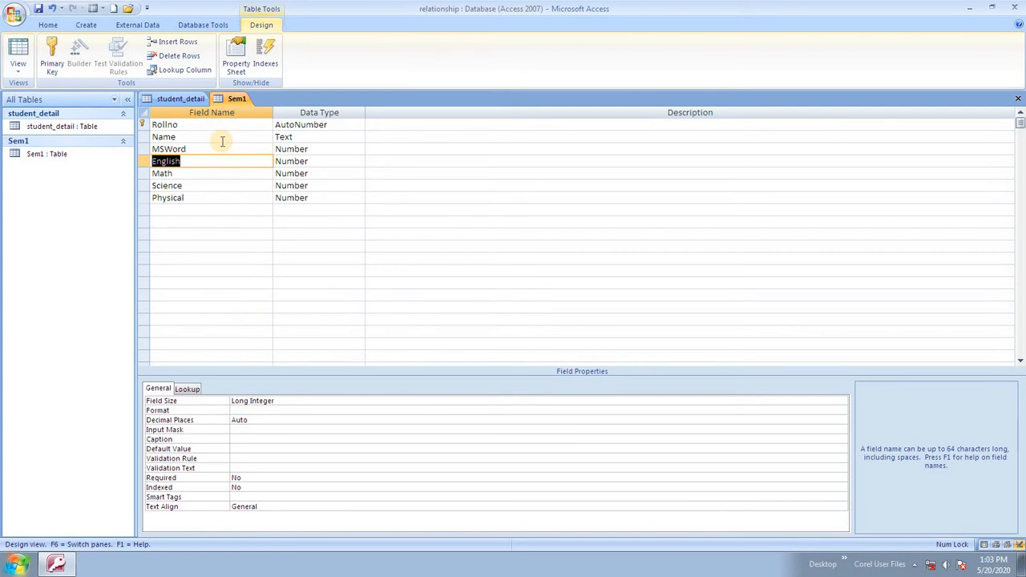
key("Up")
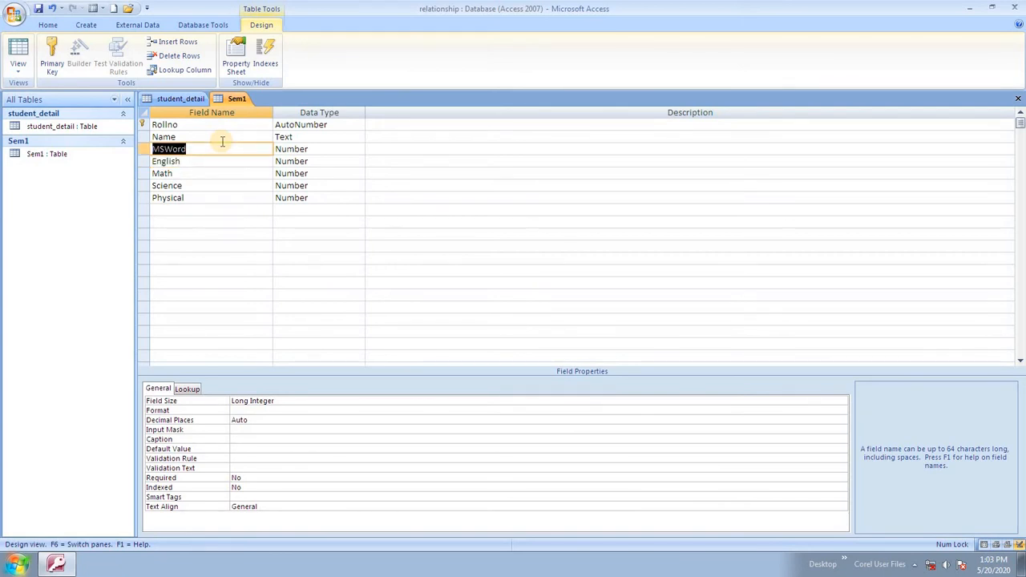
type("Hindi")
key("Down")
key("Down")
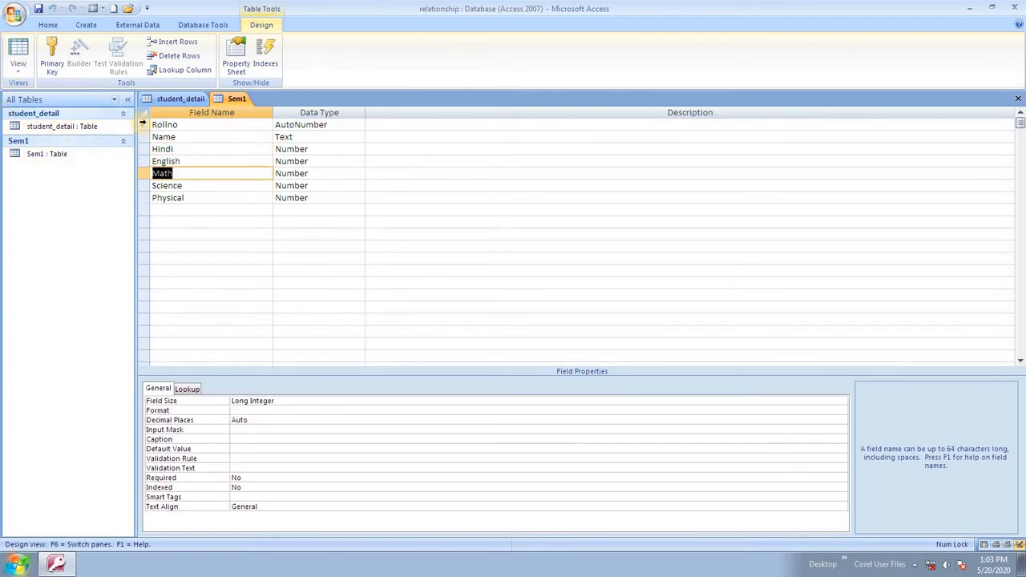
Delete the Course field in student_detail's design, then return to its Datasheet view.
left_click(178, 99)
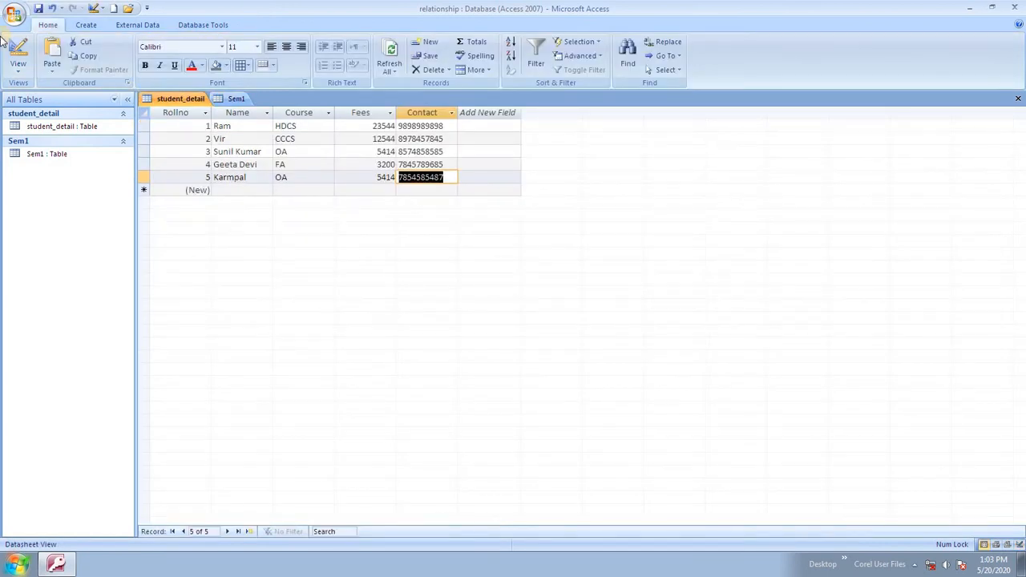
left_click(13, 77)
left_click(50, 175)
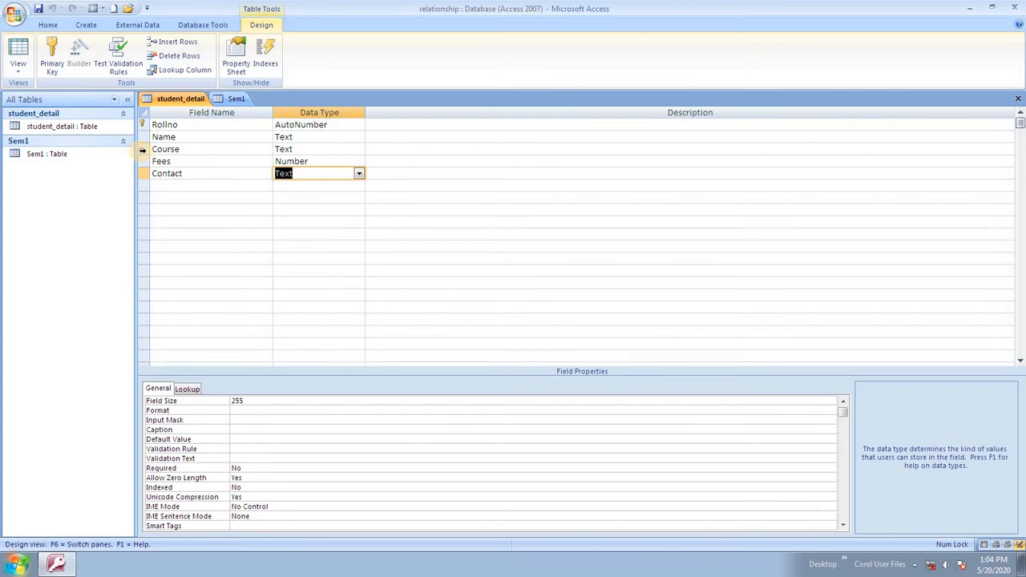
left_click(141, 150)
left_click(177, 55)
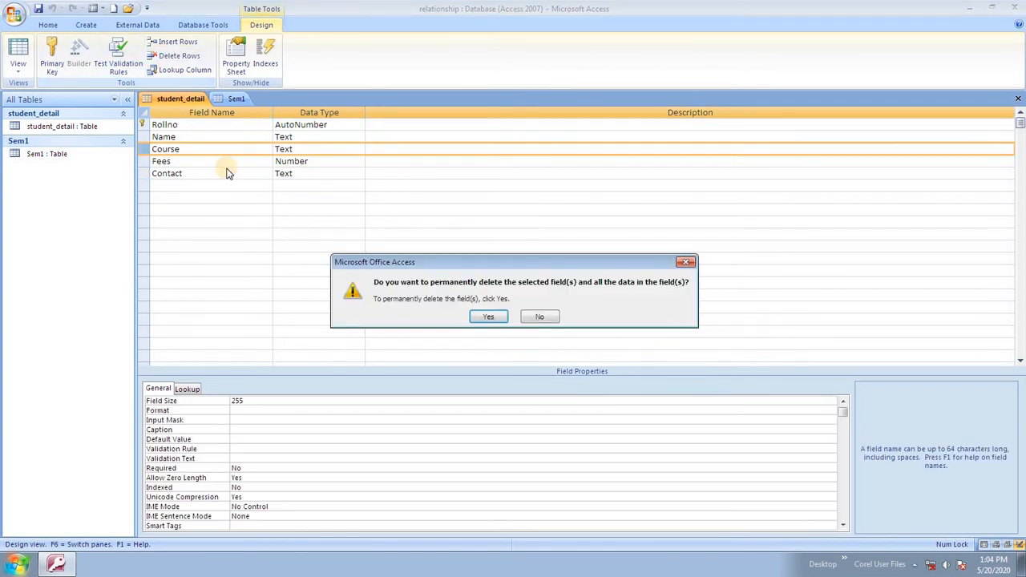
left_click(488, 318)
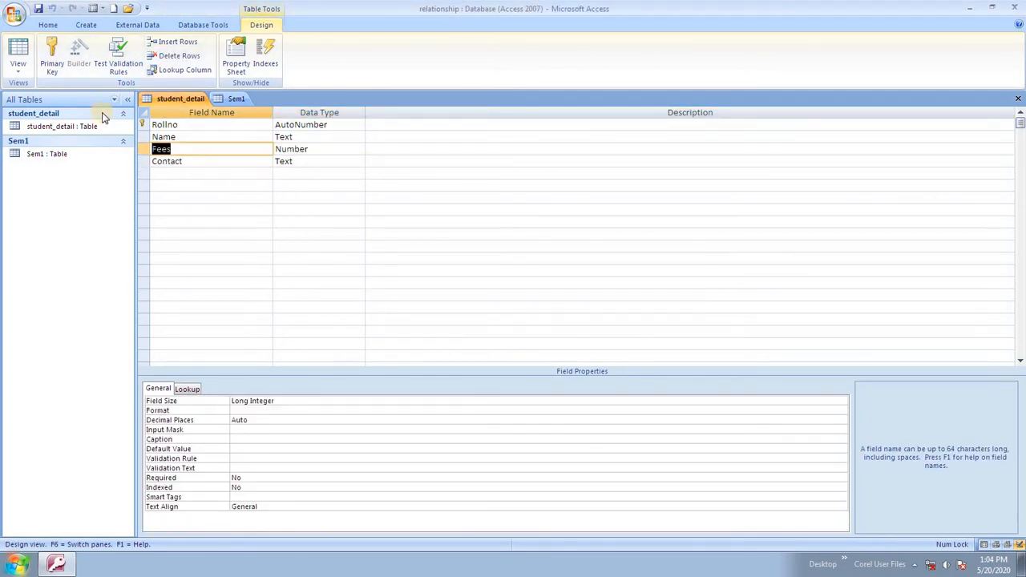
right_click(163, 101)
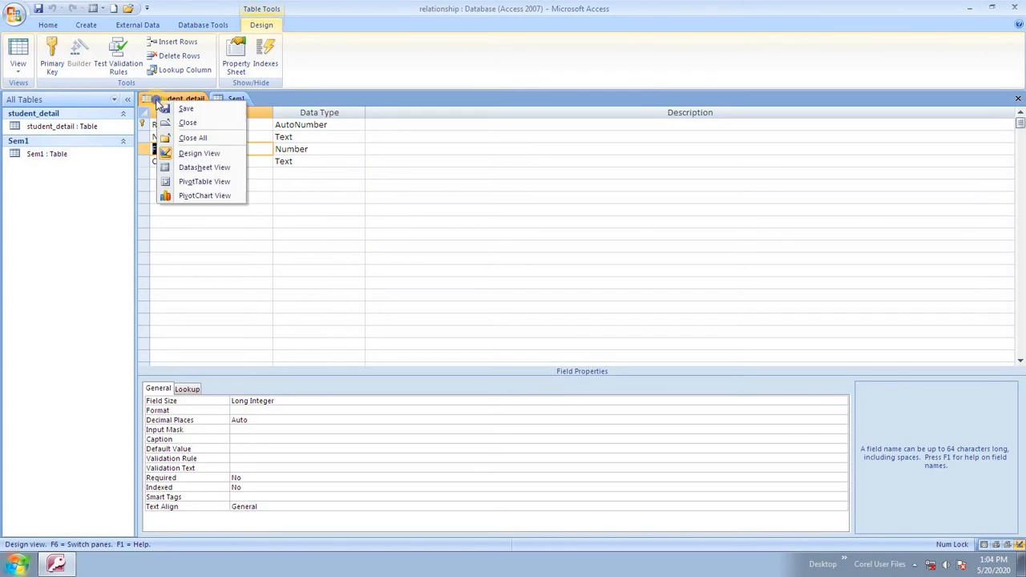
left_click(221, 168)
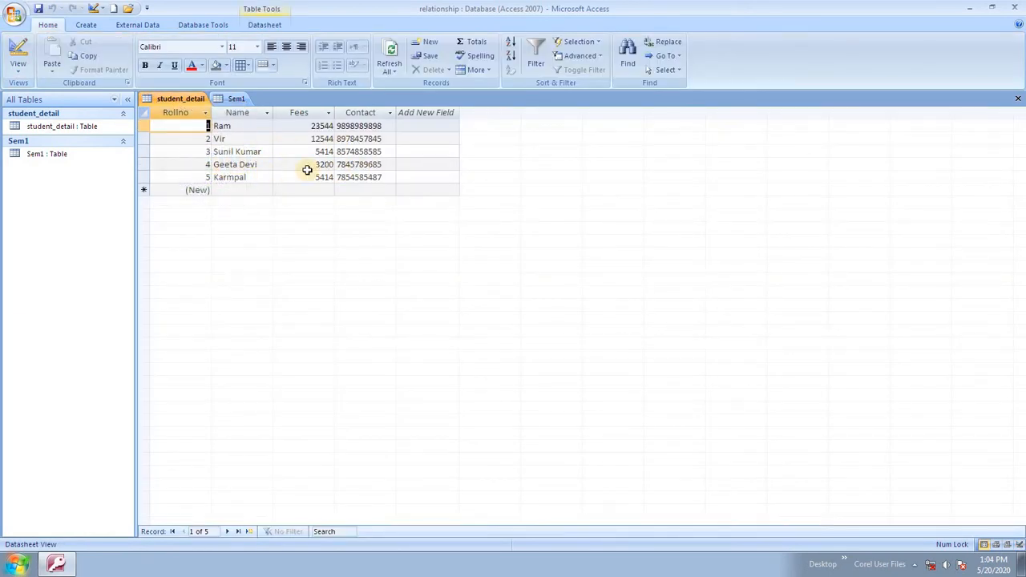
Open the Sem1 and student_detail tables and select student_detail's Name column.
left_click(41, 162)
double_click(40, 162)
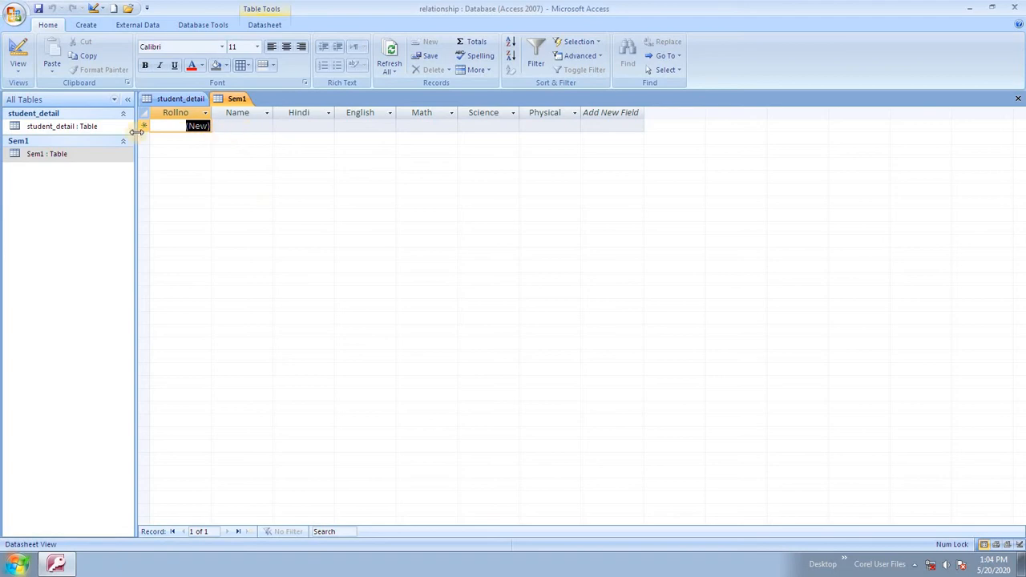
left_click(34, 130)
double_click(34, 129)
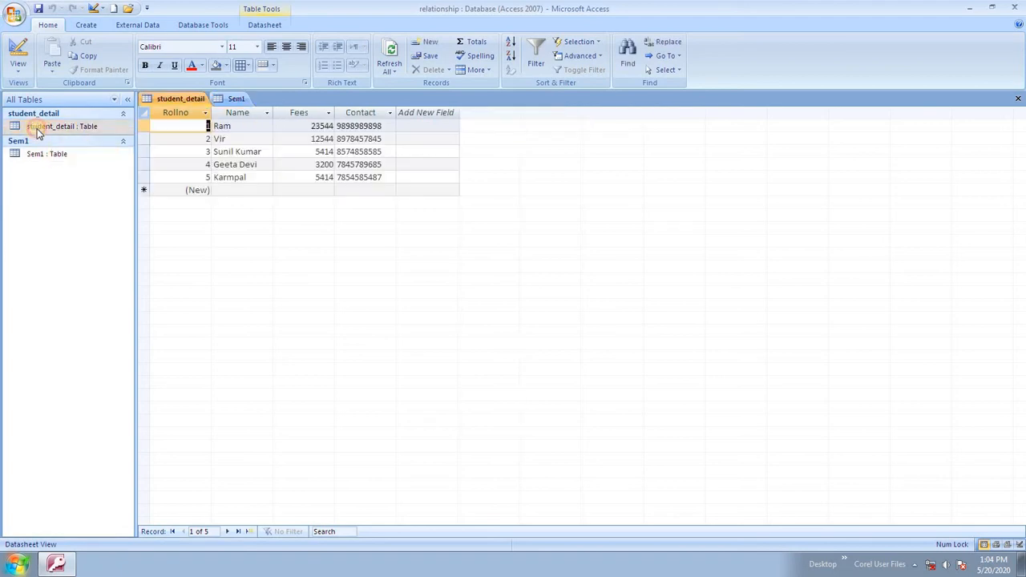
left_click(244, 114)
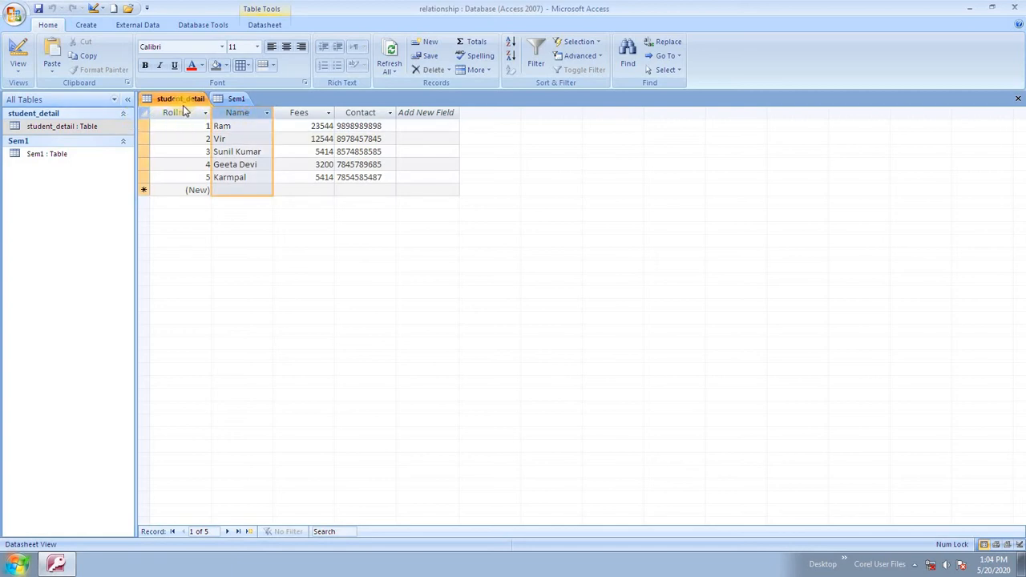
Paste the five copied Rollno and Name records into Sem1 and confirm.
left_click(239, 100)
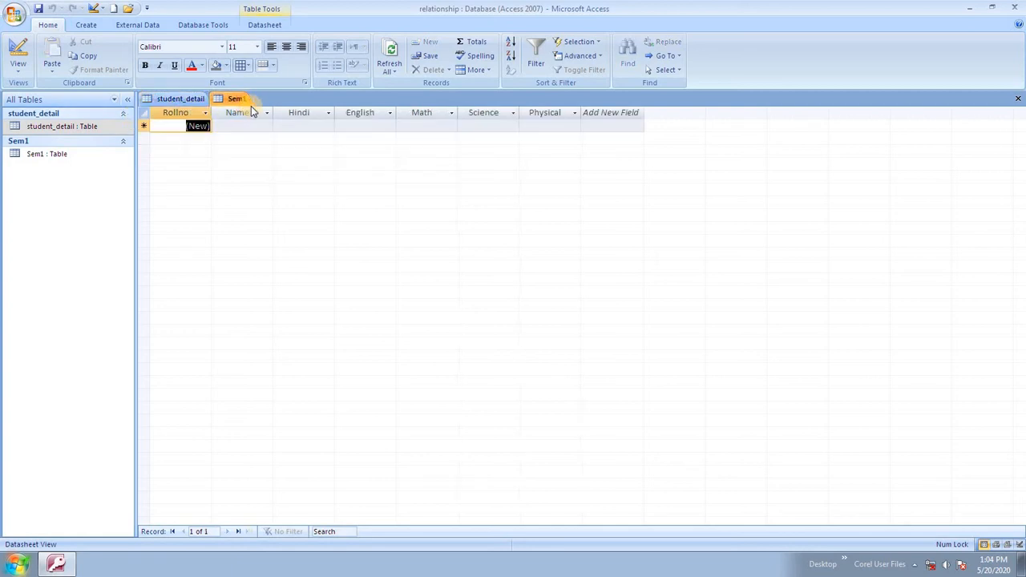
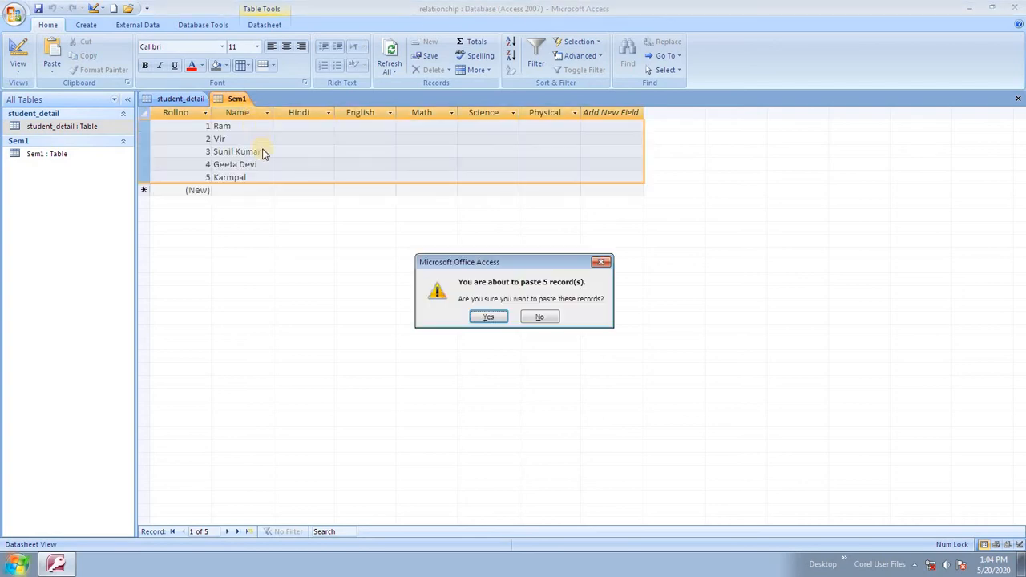
left_click(489, 318)
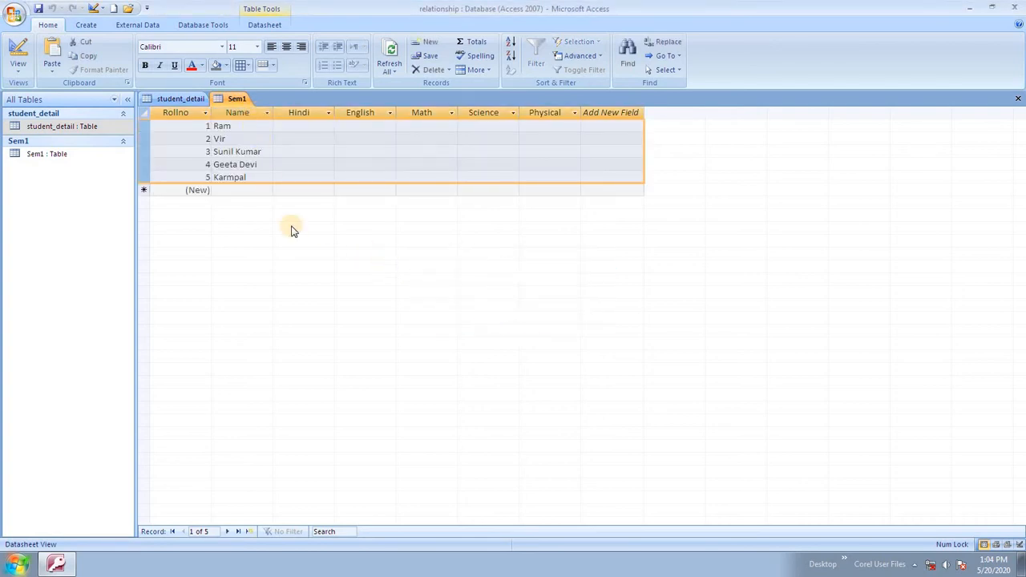
left_click(263, 165)
left_click(282, 129)
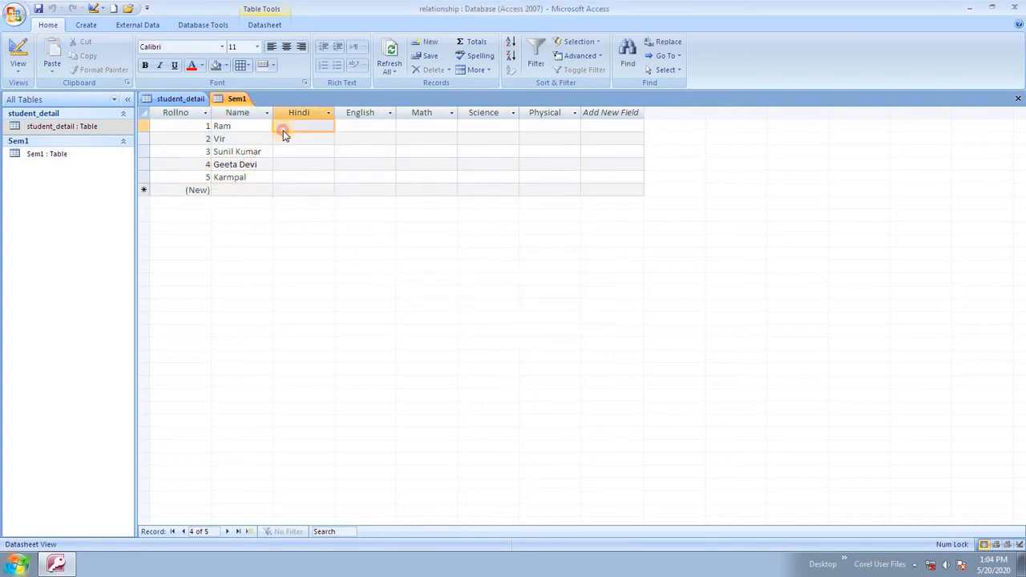
Enter Ram's marks (45, 52, 36, 45, 85) and Vir's marks (12, 45, 78, 85, 36).
type("45")
key("Tab")
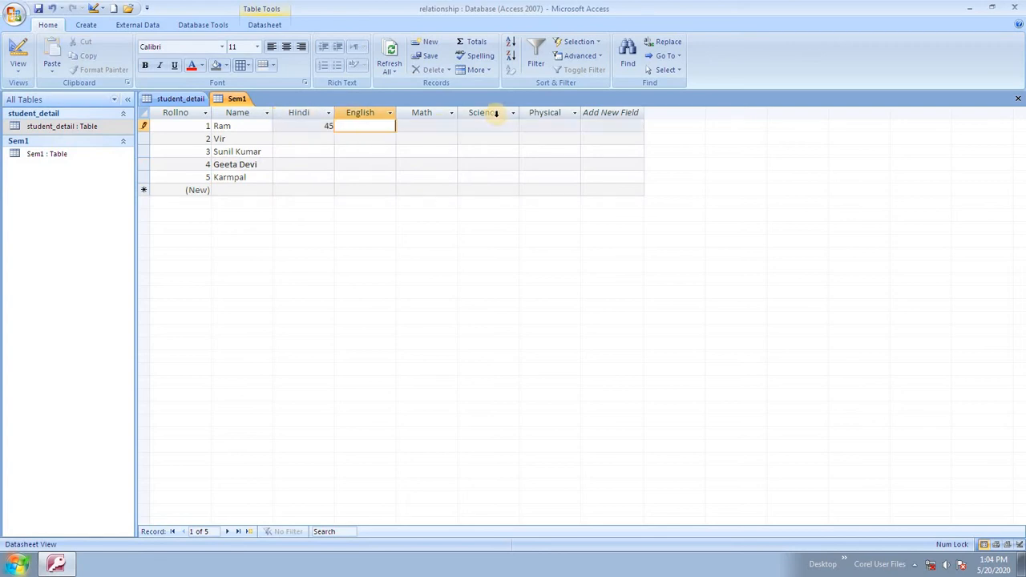
type("52")
key("Tab")
type("36")
key("Tab")
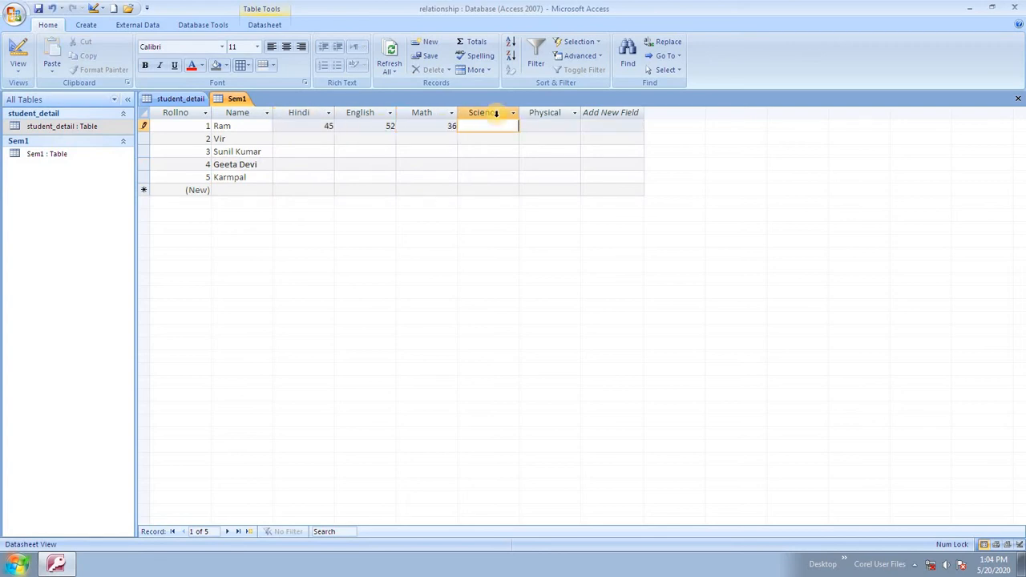
type("45")
key("Tab")
key("Tab")
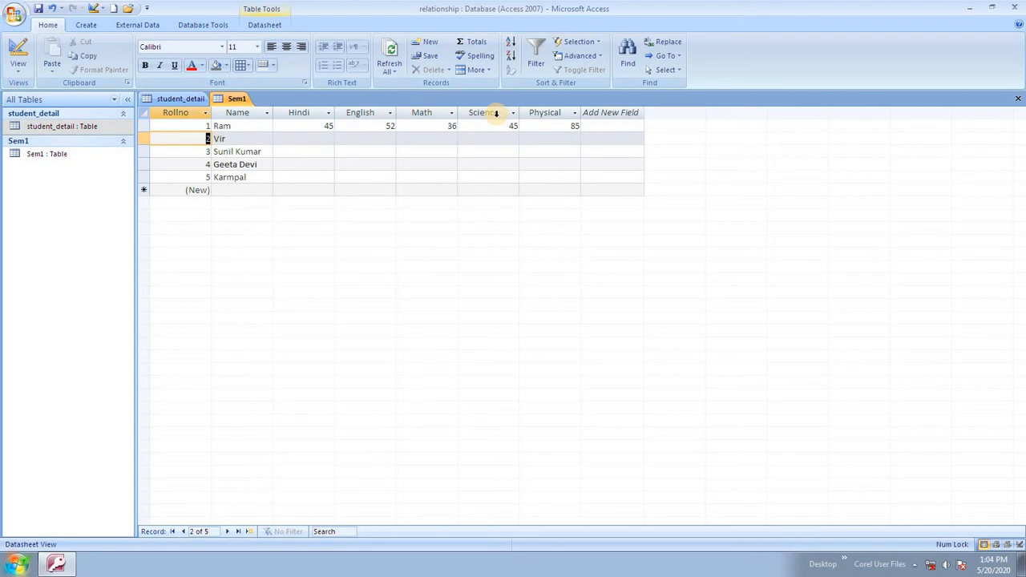
key("Tab")
key("Tab")
type("12")
key("Tab")
type("45")
key("Tab")
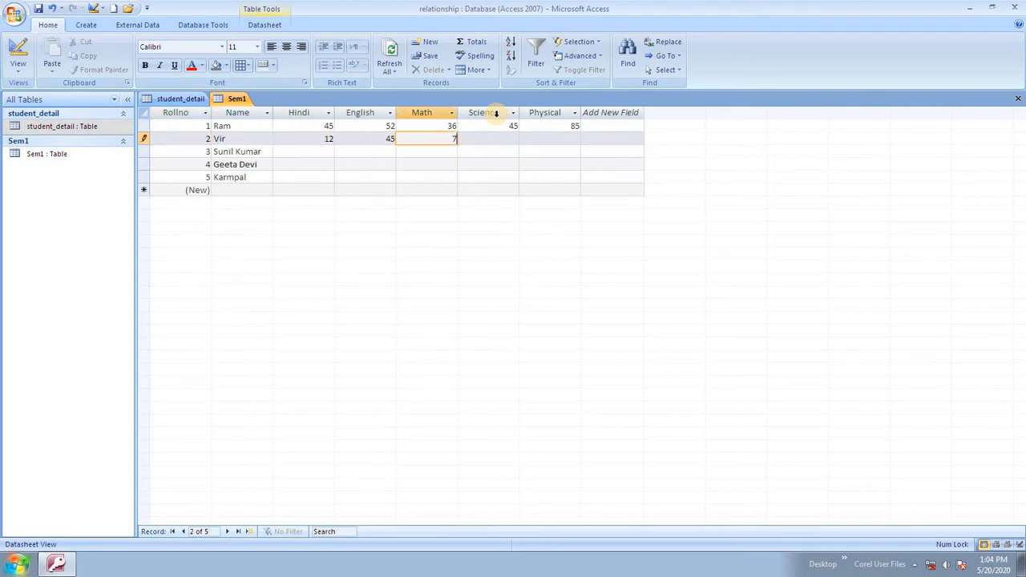
type("78")
key("Tab")
type("85")
key("Tab")
type("36")
key("Tab")
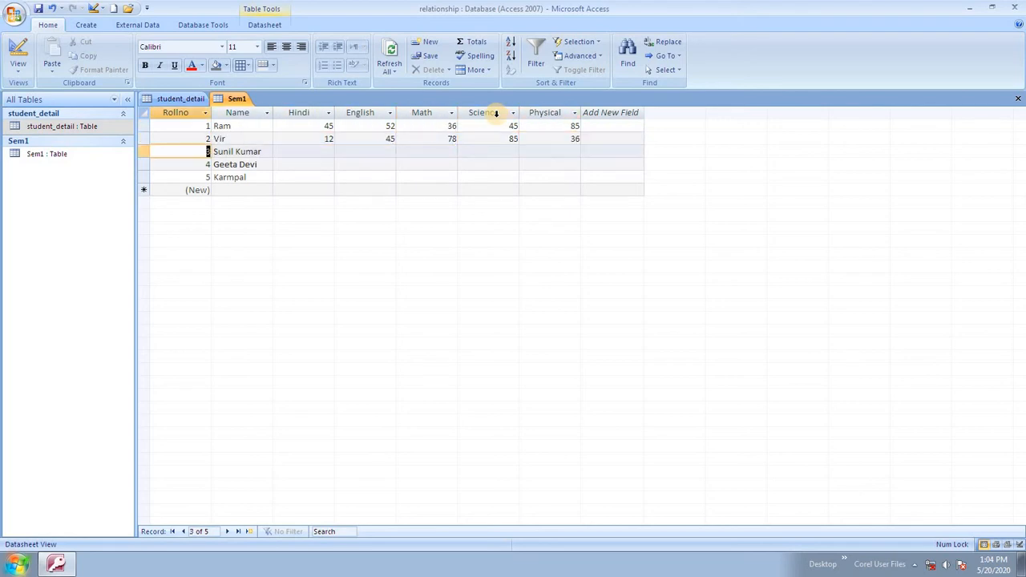
key("Tab")
key("Tab")
type("12")
key("Tab")
type("45")
key("Tab")
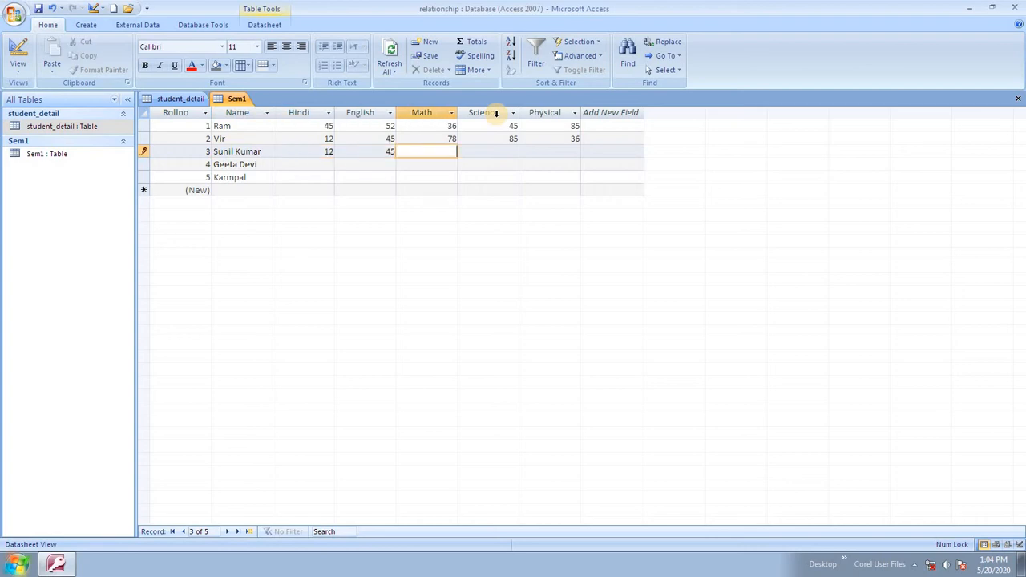
type("65")
key("Tab")
type("98")
key("Tab")
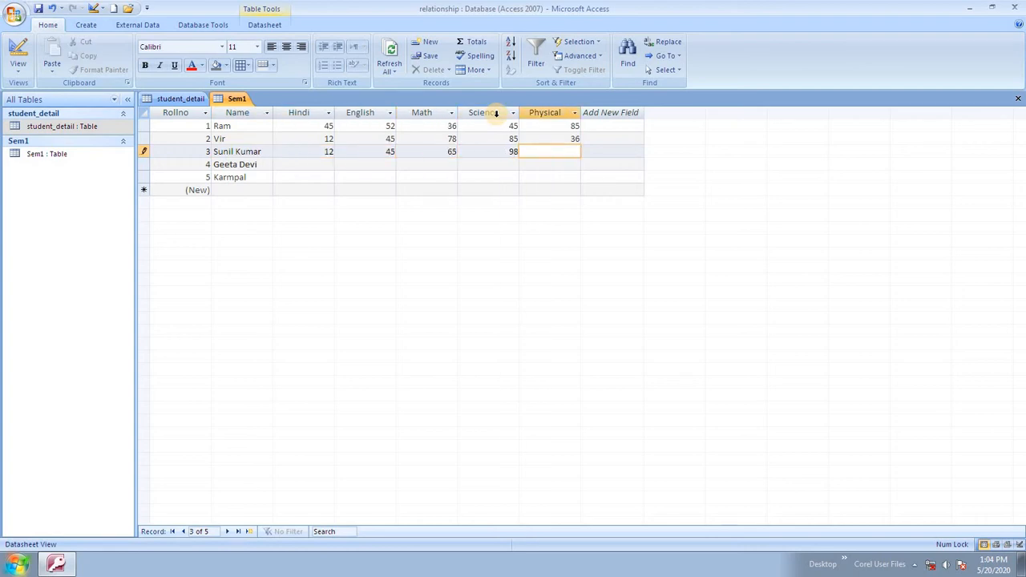
type("25")
key("Tab")
key("Tab")
key("Tab")
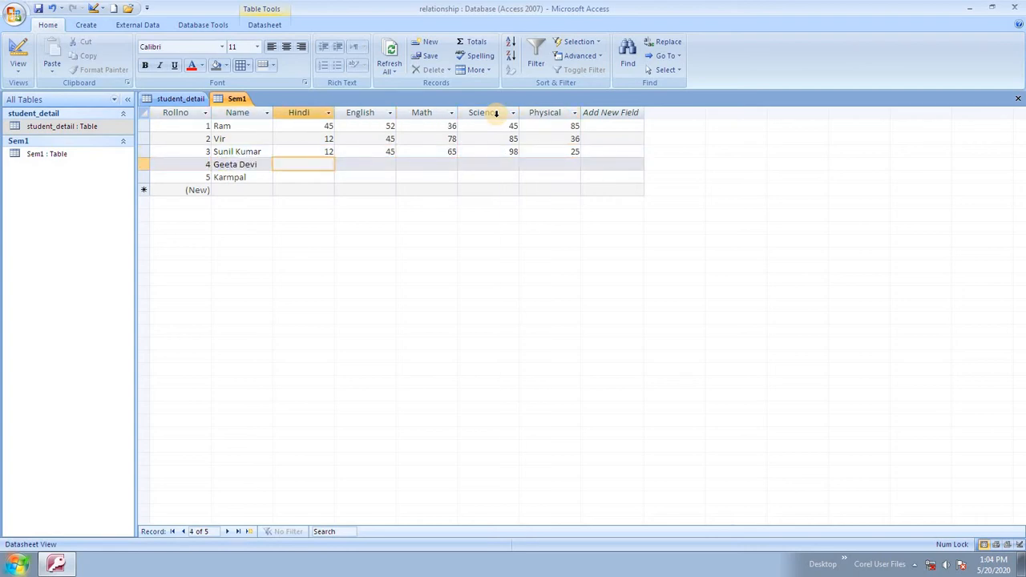
type("36")
key("Tab")
type("25")
key("Tab")
type("85")
key("Tab")
type("74")
key("Tab")
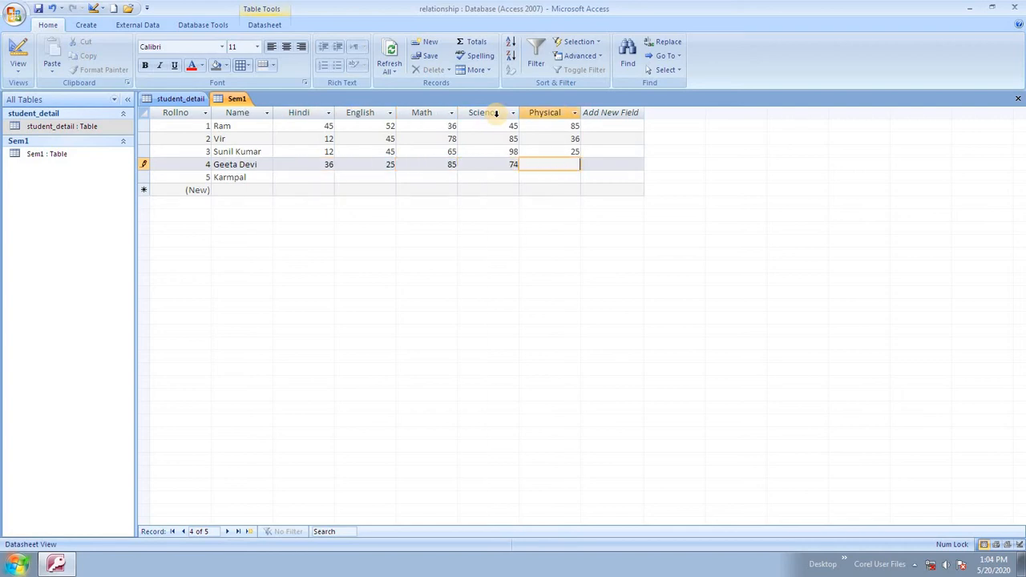
type("85")
key("Tab")
key("Tab")
key("Tab")
Enter Karmpal's Hindi 36, English 54 and Math 58 marks.
type("3")
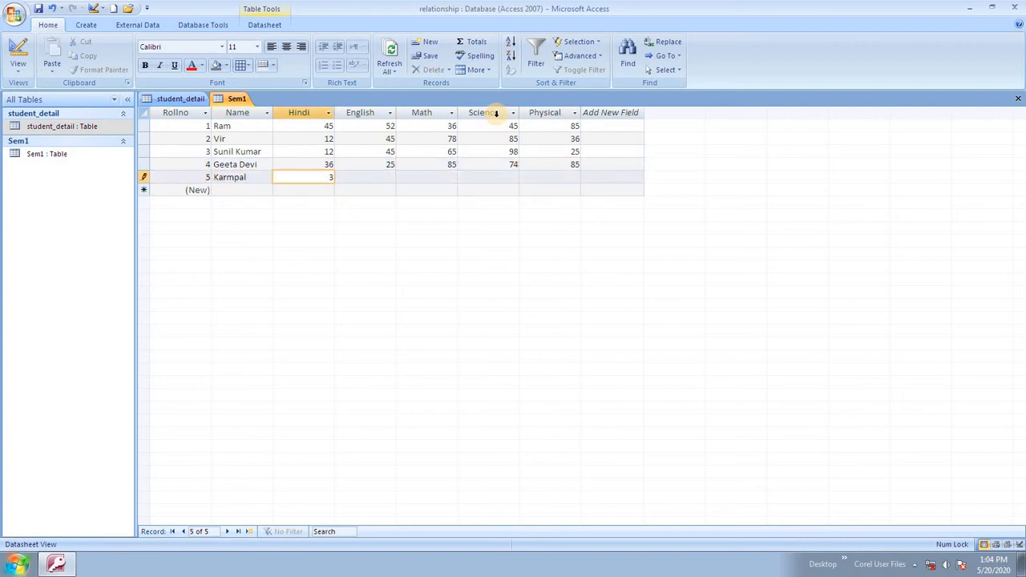
type("6")
key("Tab")
type("54")
key("Tab")
key("Tab")
type("5")
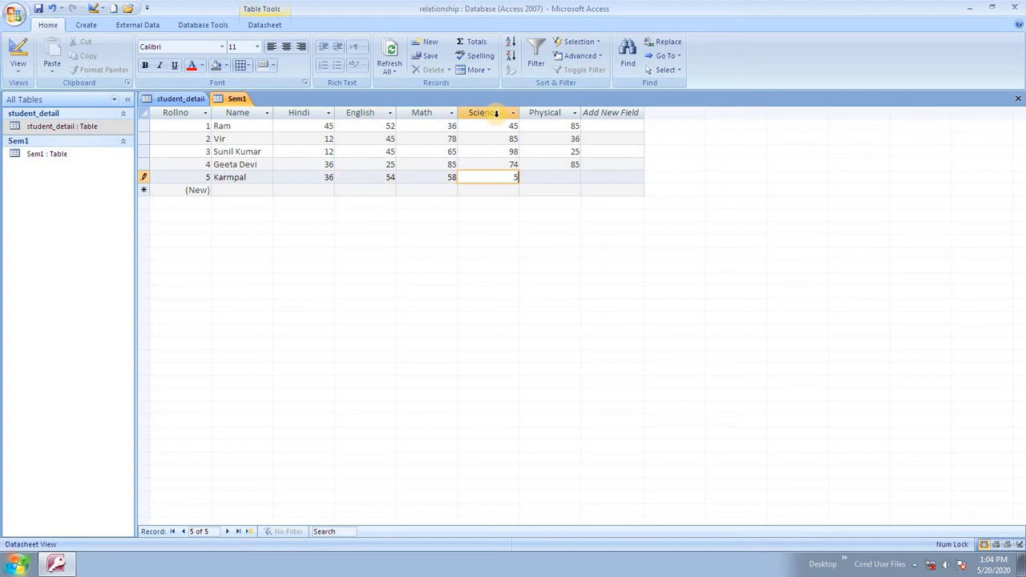
key("Tab")
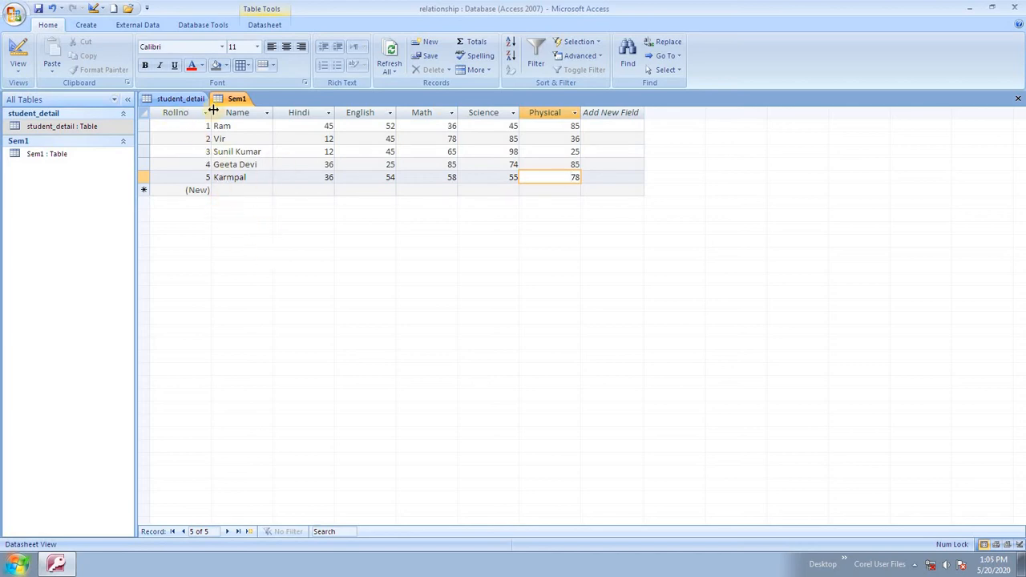
Copy the Sem1 table from the navigation pane.
right_click(242, 98)
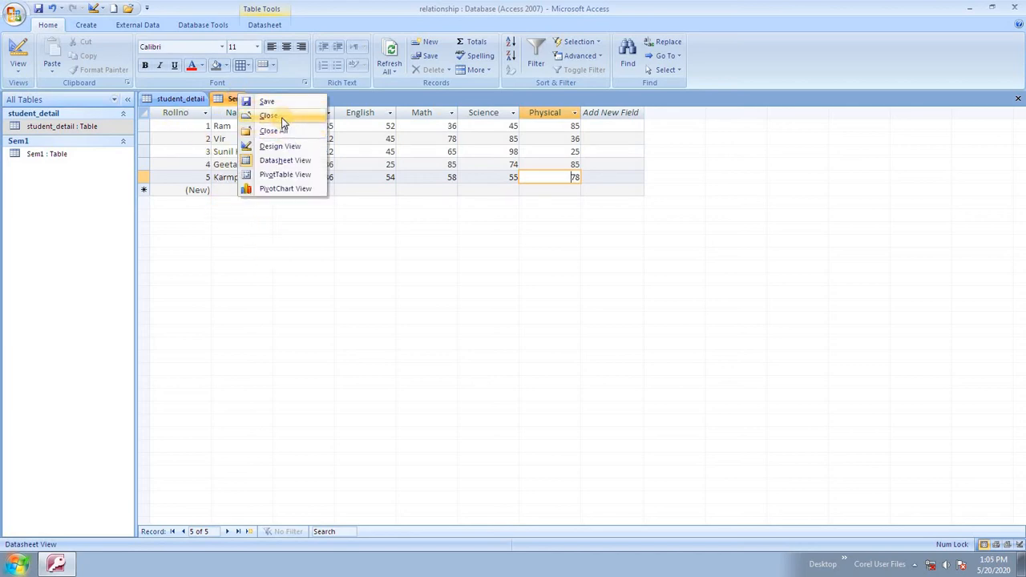
left_click(293, 229)
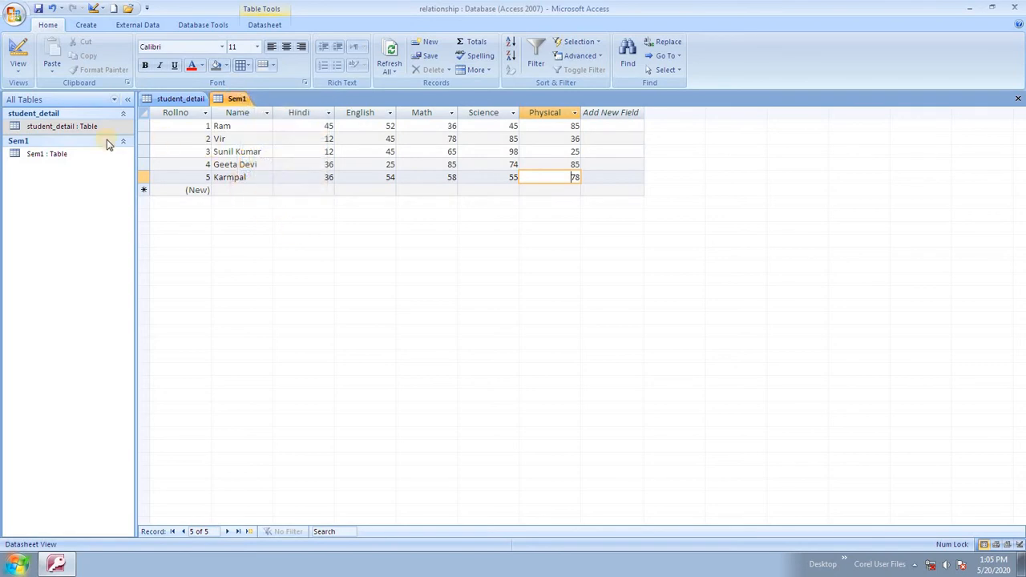
right_click(60, 154)
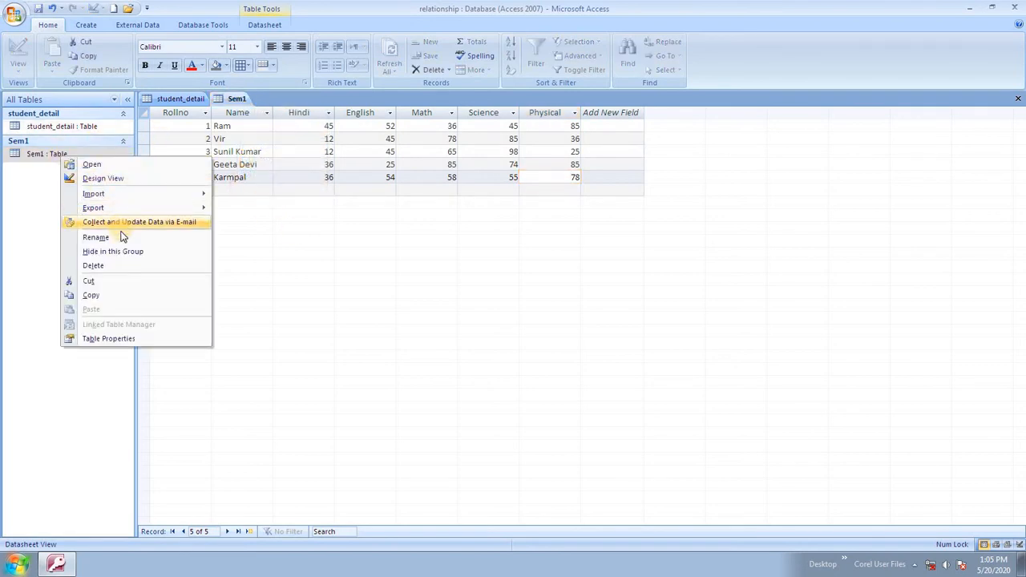
left_click(110, 298)
Paste it as a new table named Sem2 with structure and data.
right_click(63, 251)
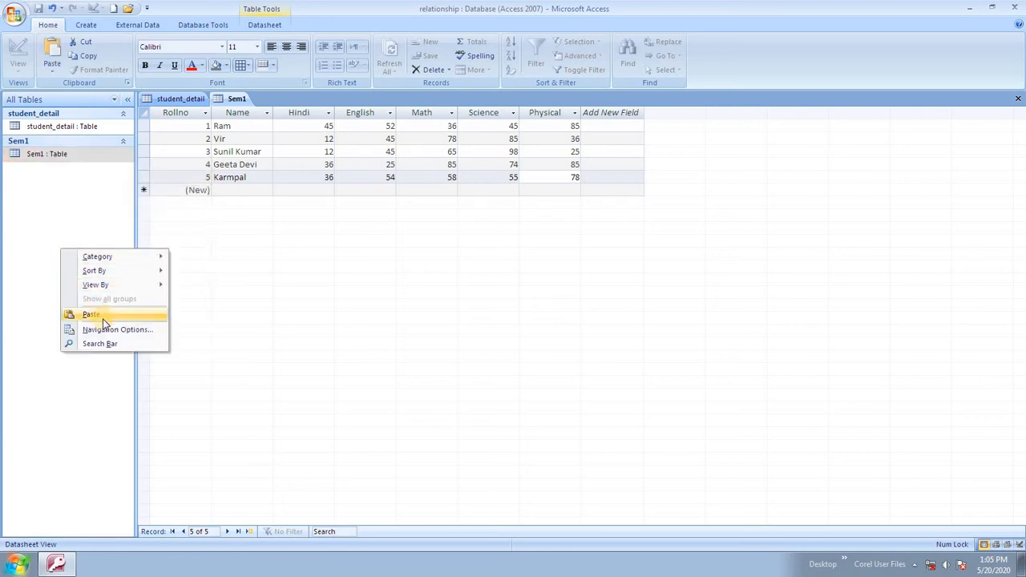
left_click(103, 317)
left_click(476, 180)
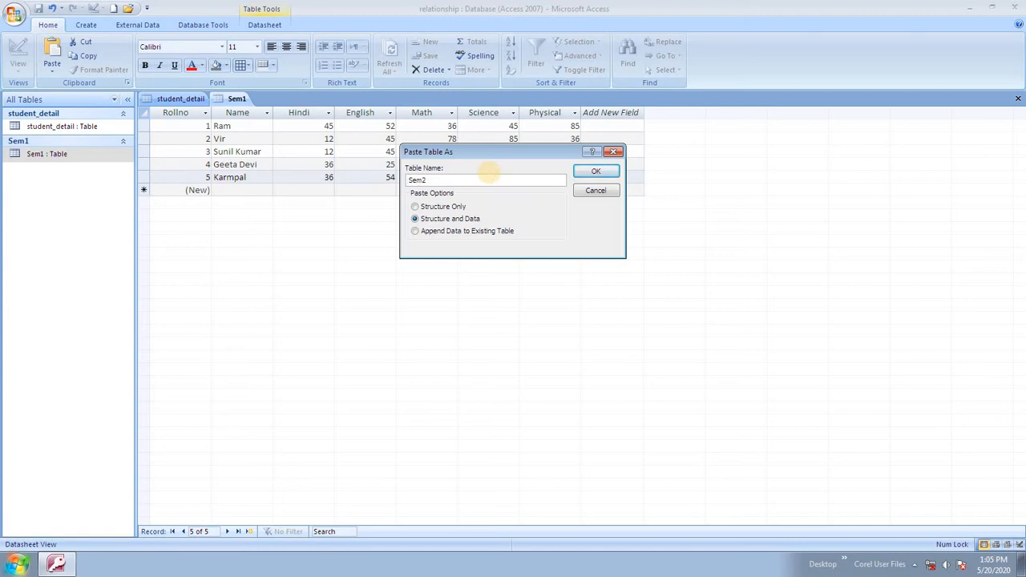
left_click(410, 181)
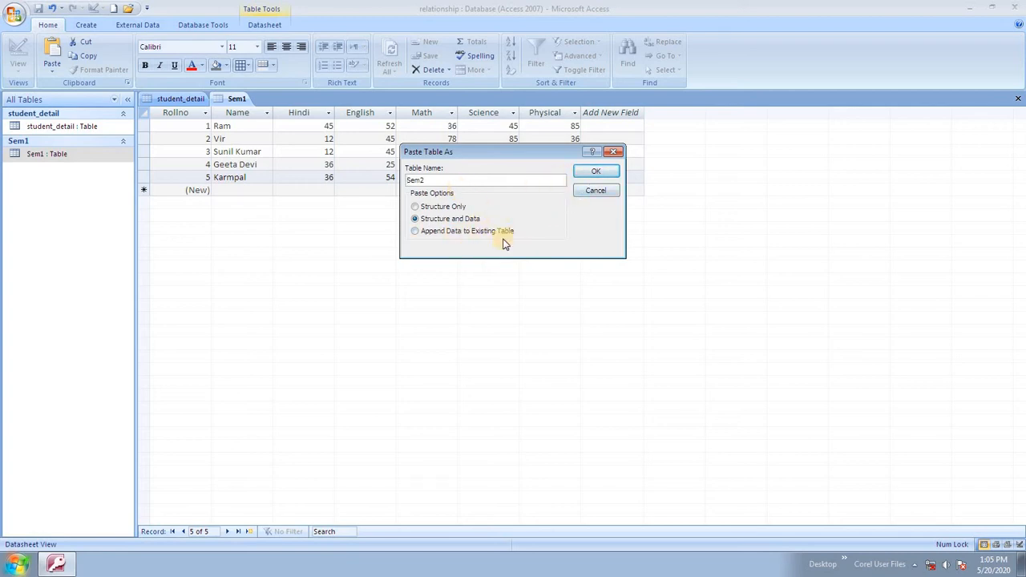
left_click(596, 172)
left_click(67, 186)
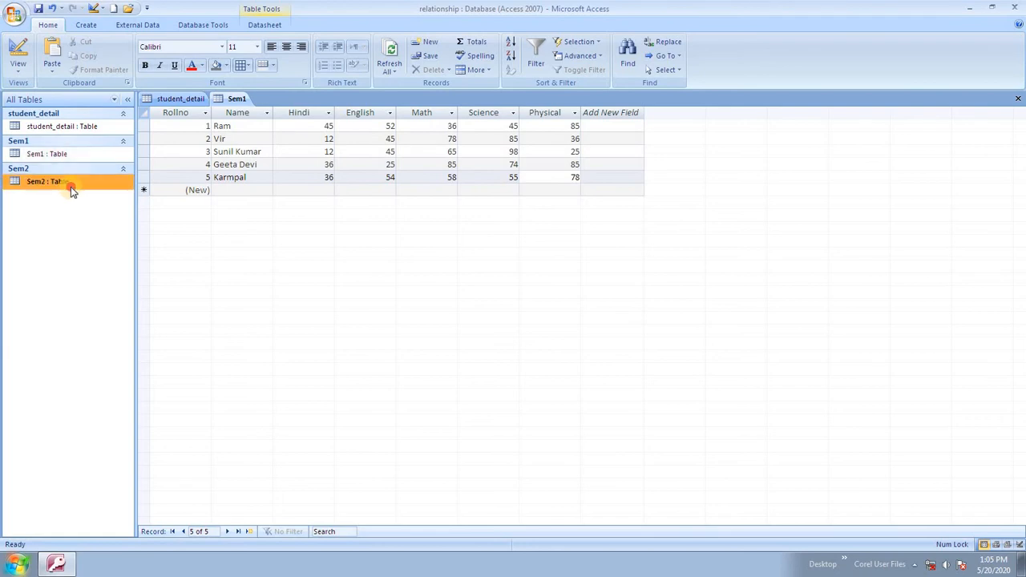
Switch between the Sem1 and Sem2 tables, ending with Sem2 open for editing.
double_click(64, 183)
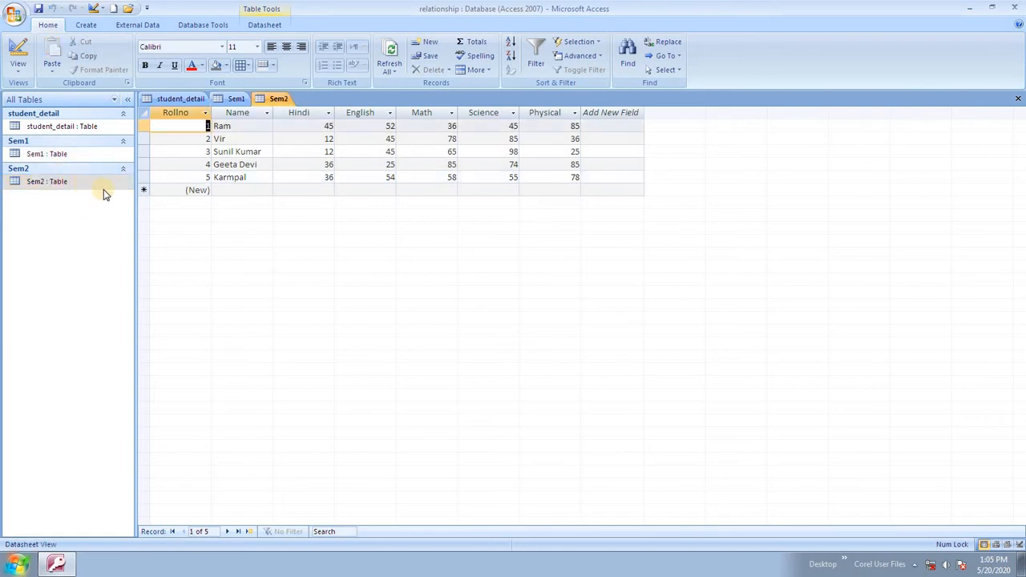
double_click(57, 153)
left_click(64, 184)
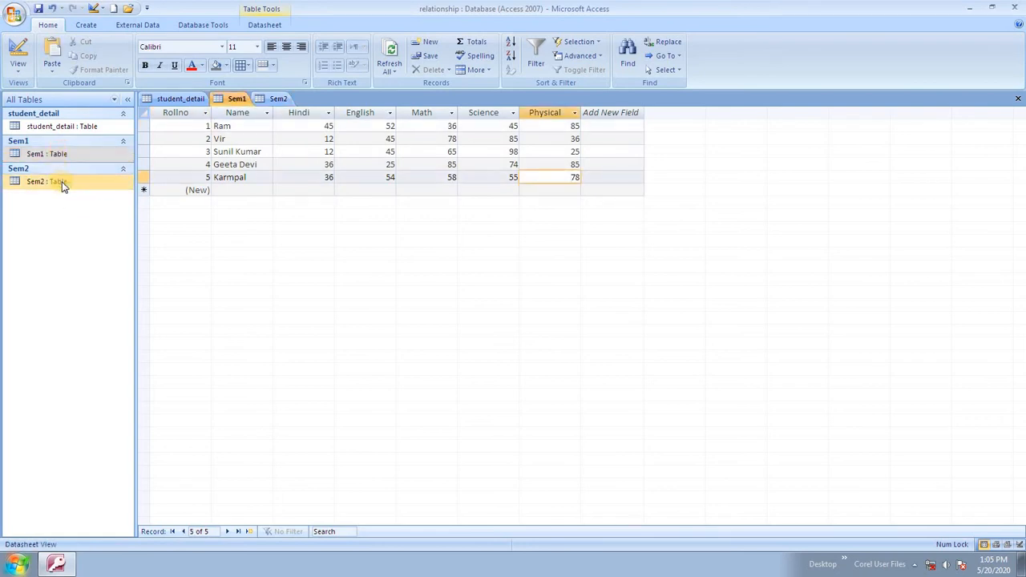
double_click(63, 186)
left_click(62, 159)
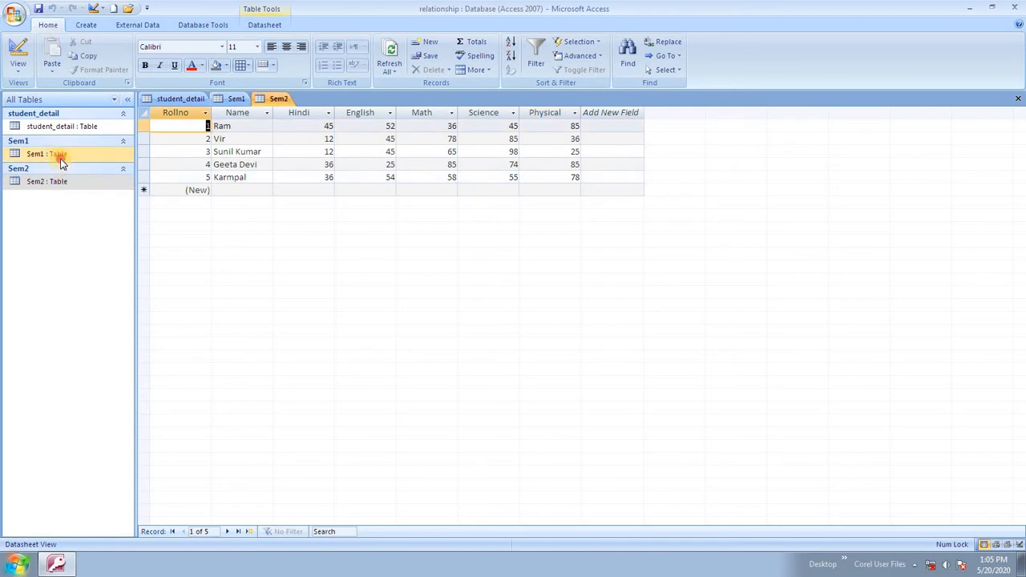
double_click(62, 159)
left_click(78, 181)
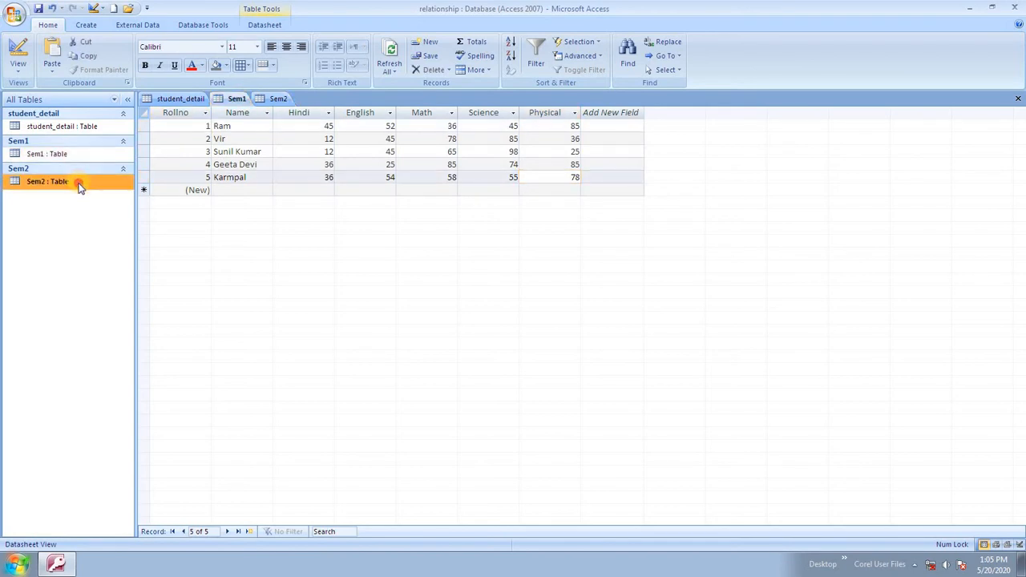
double_click(78, 183)
Enter Ram's new Sem2 marks: 52, 45, 78, 36, 25.
left_click(321, 126)
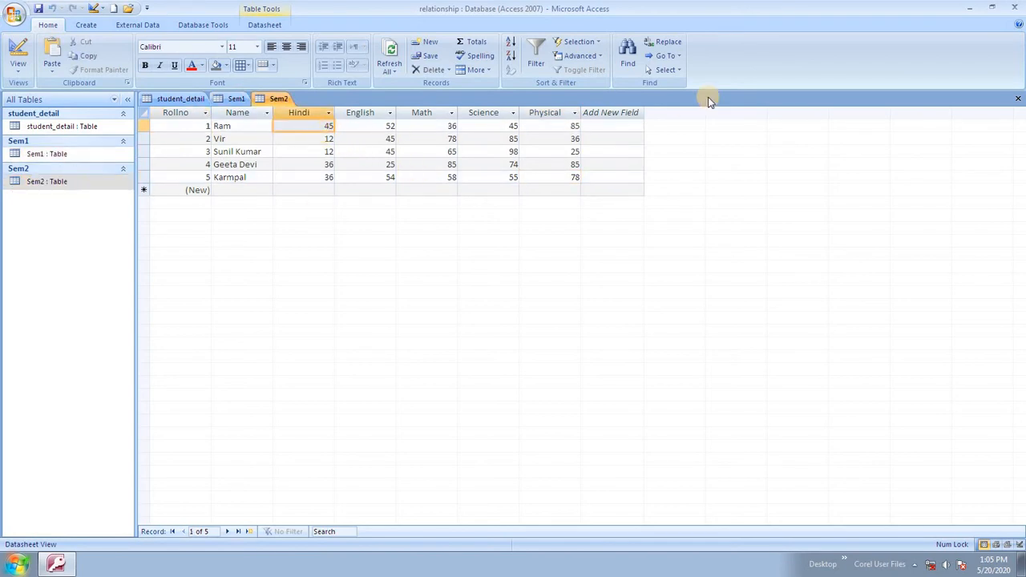
type("52")
key("Tab")
type("45")
key("Tab")
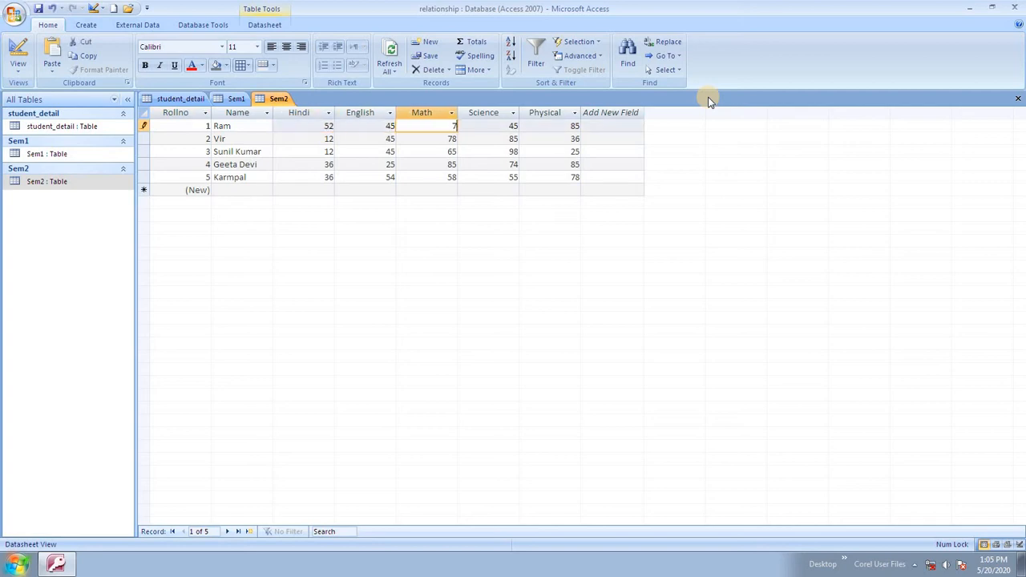
type("78")
key("Tab")
type("36")
key("Tab")
type("25")
key("Tab")
key("Tab")
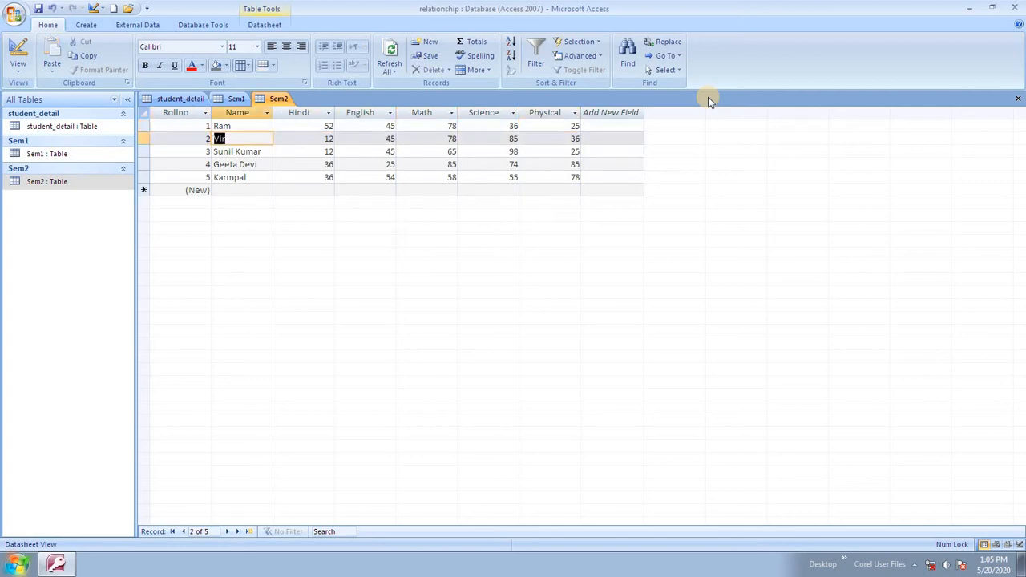
Enter new Sem2 marks for Vir's row: 12, 52, 12, 45.
key("Tab")
type("12")
key("Tab")
key("Tab")
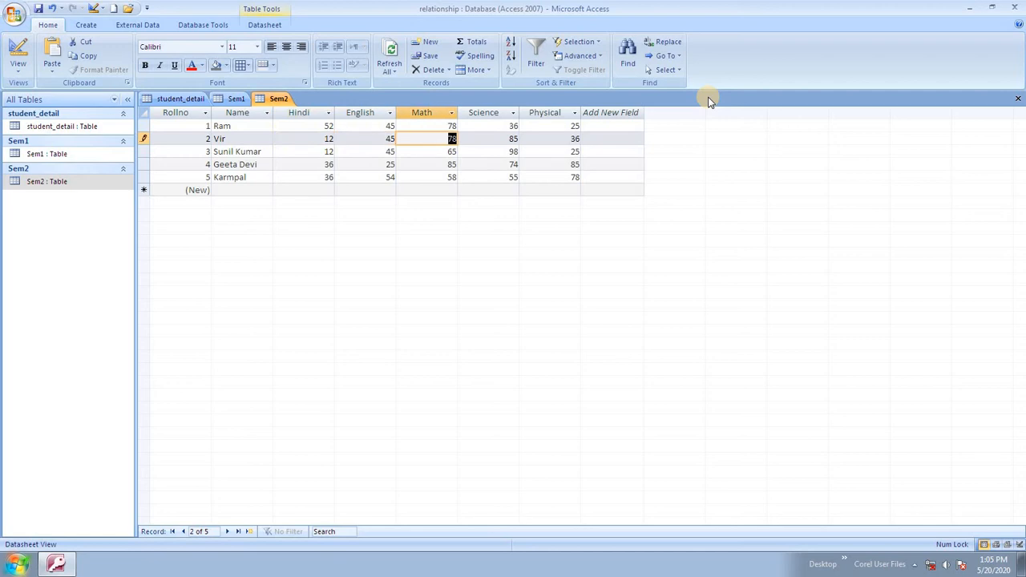
type("52")
key("Tab")
type("12")
key("Tab")
type("45")
key("Tab")
key("Tab")
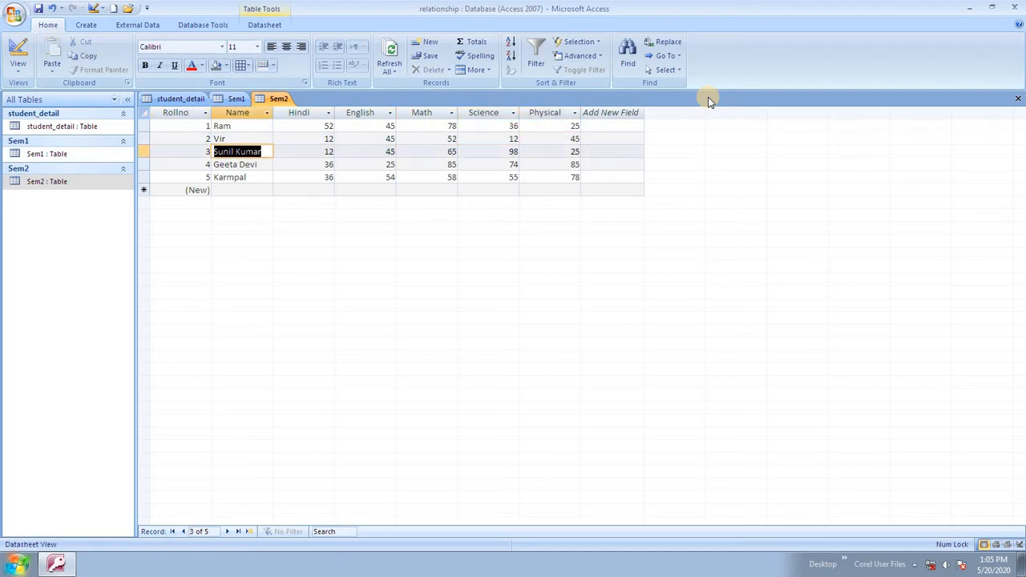
Enter row 3's new Sem2 marks: 3, 52, 52, 25, 45.
key("Tab")
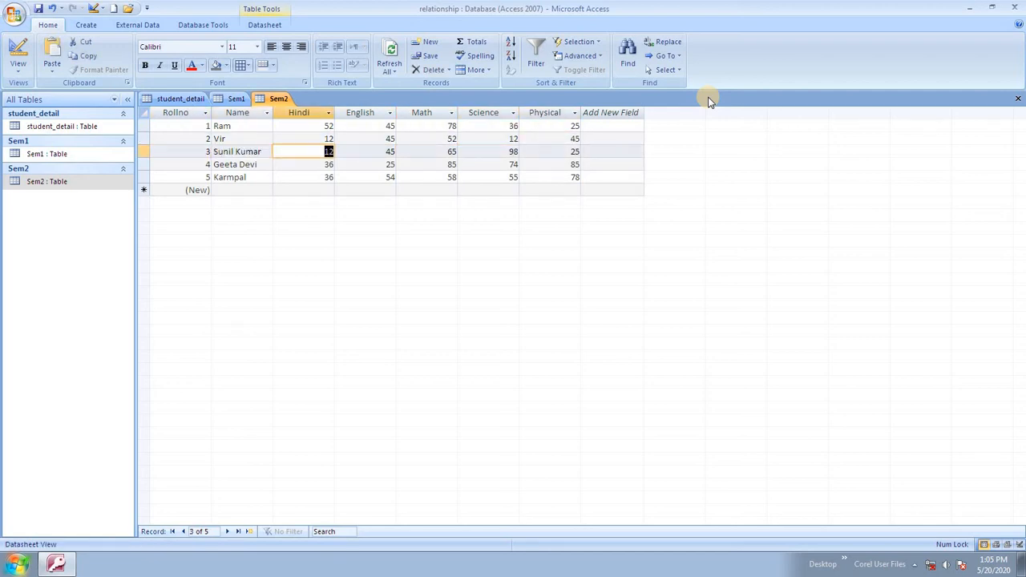
type("3")
key("Tab")
type("52")
key("Tab")
type("52")
key("Tab")
type("25")
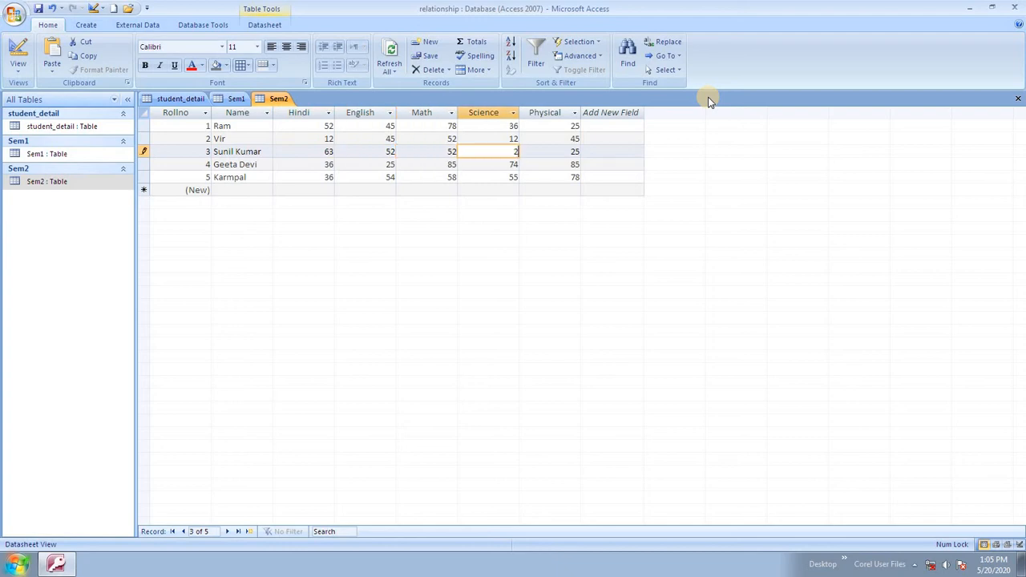
key("Tab")
key("Tab")
key("Tab")
key("Tab")
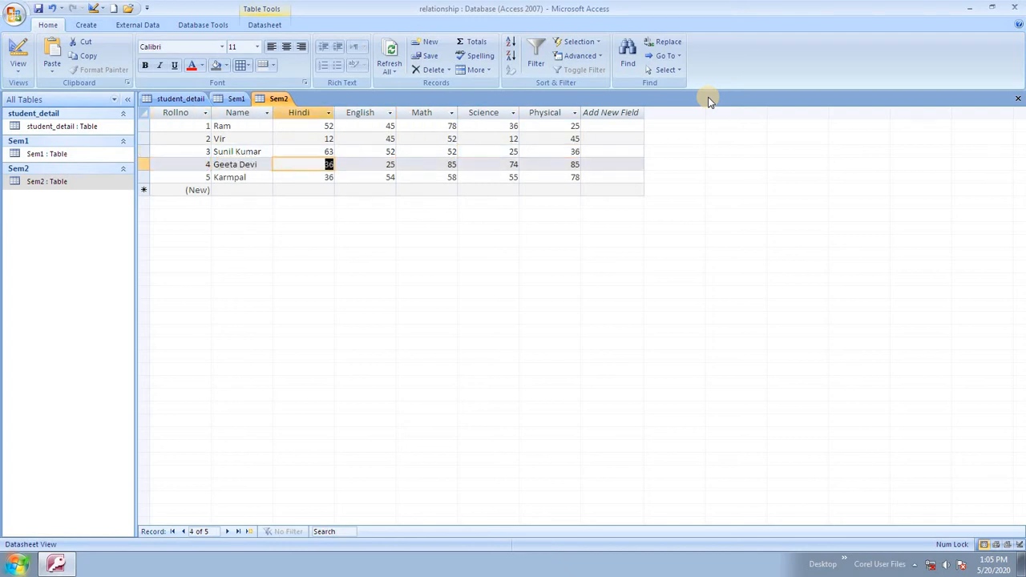
type("45")
Fill rows 4 and 5 so roll number 5 reads 23, 12, 54, 87, 85, then compare against Sem1.
key("Tab")
type("12")
key("Tab")
type("78")
key("Tab")
type("45")
key("Tab")
type("9")
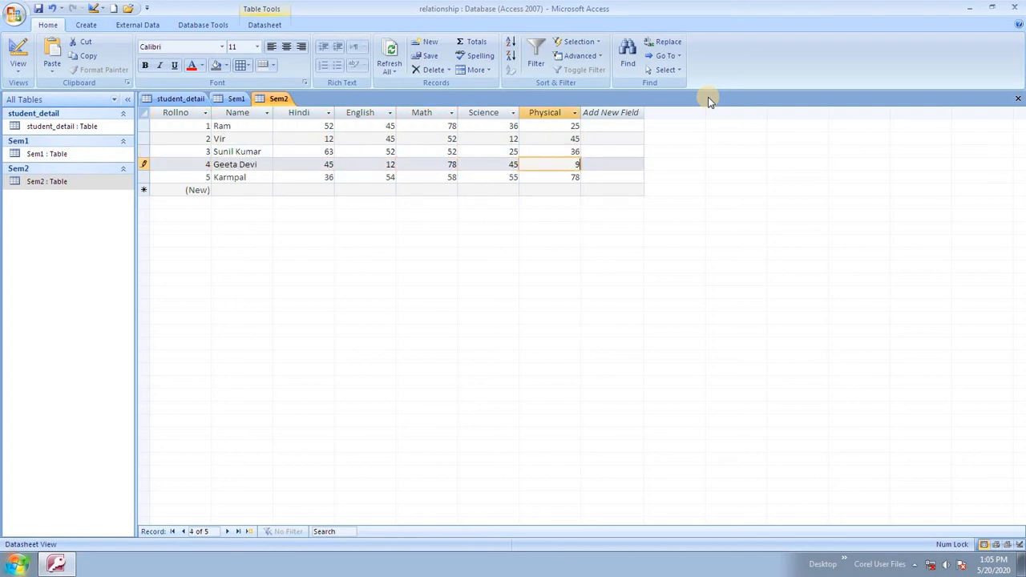
type("6")
key("Tab")
key("Tab")
key("Tab")
type("2")
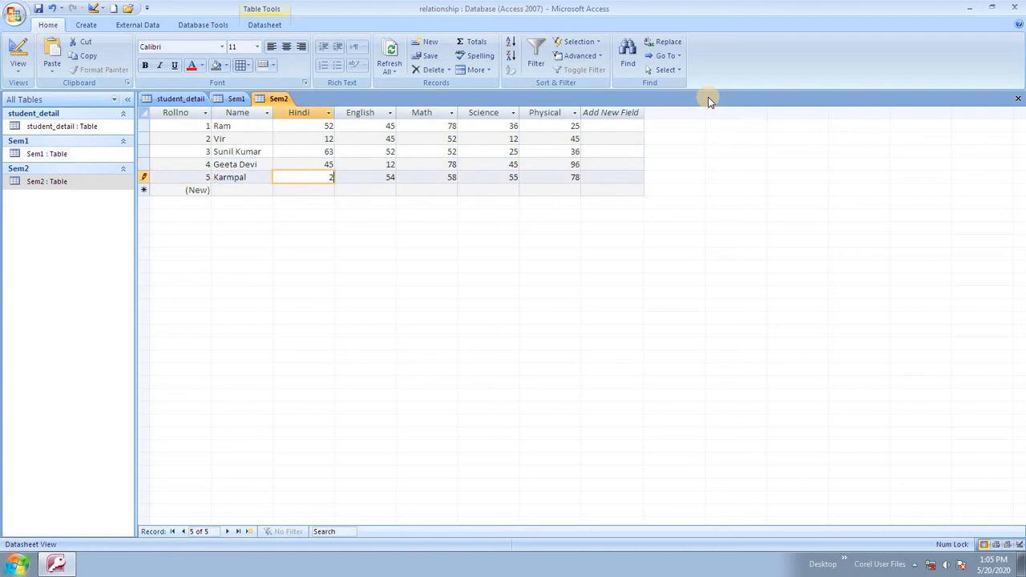
type("3")
key("Tab")
type("12")
key("Tab")
type("54")
key("Tab")
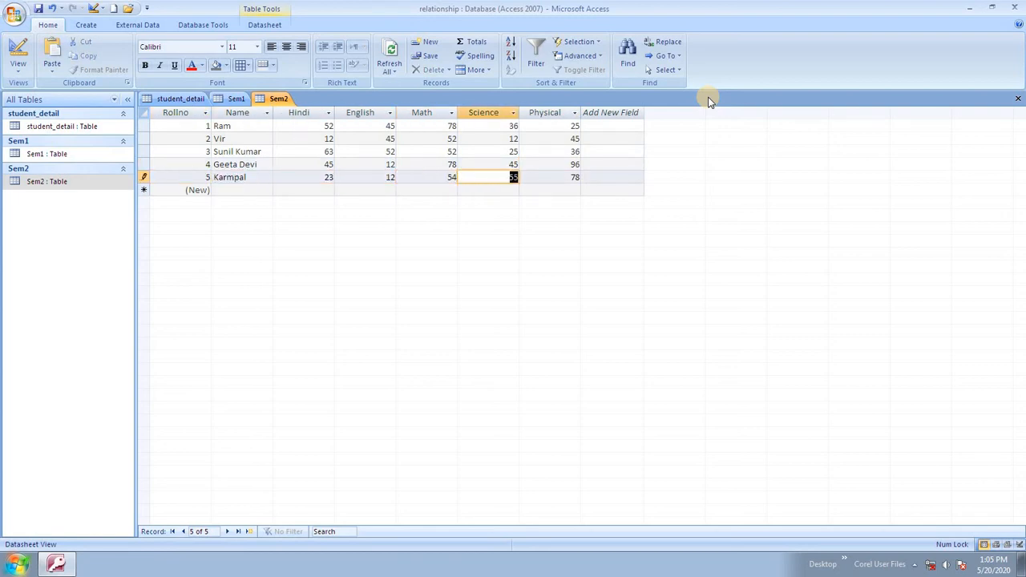
type("87")
key("Tab")
key("Tab")
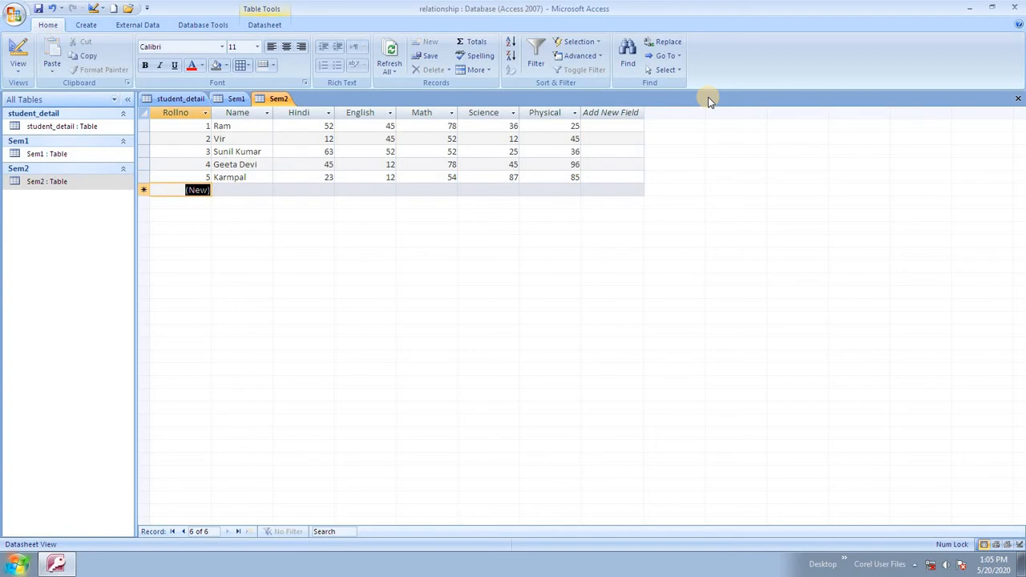
double_click(110, 154)
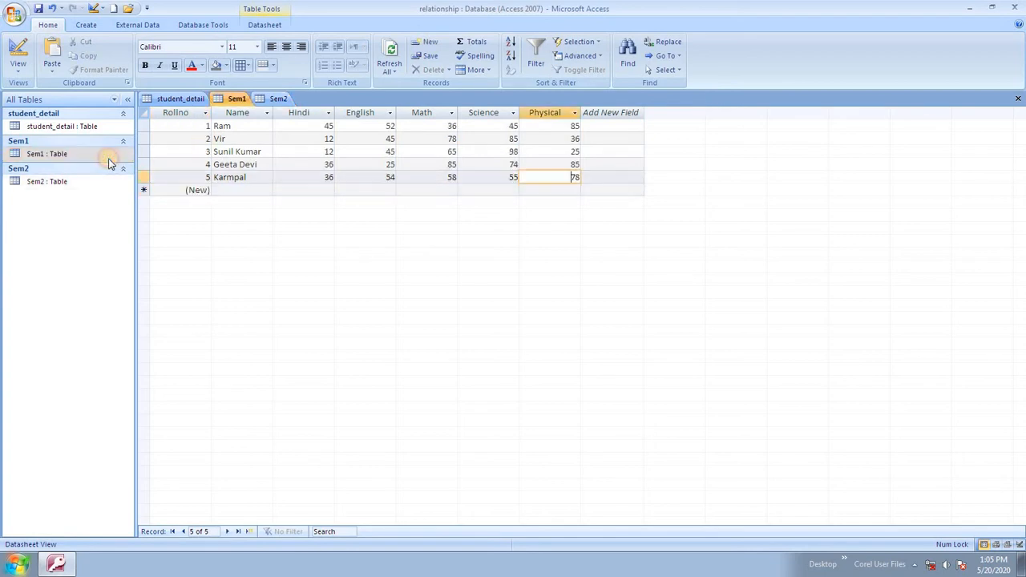
double_click(85, 182)
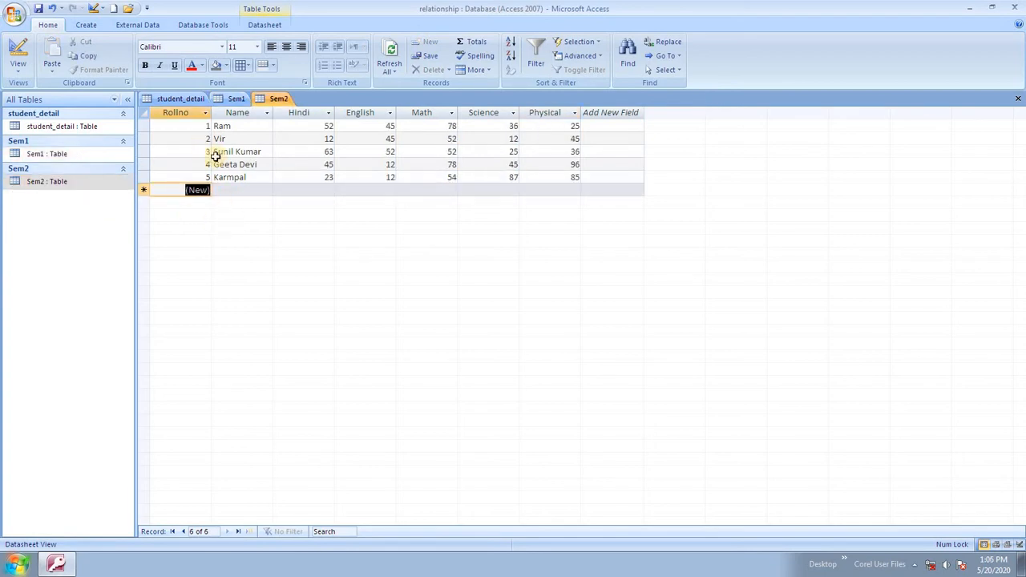
Switch the Sem2, Sem1 and student_detail tables to Design View.
left_click(18, 74)
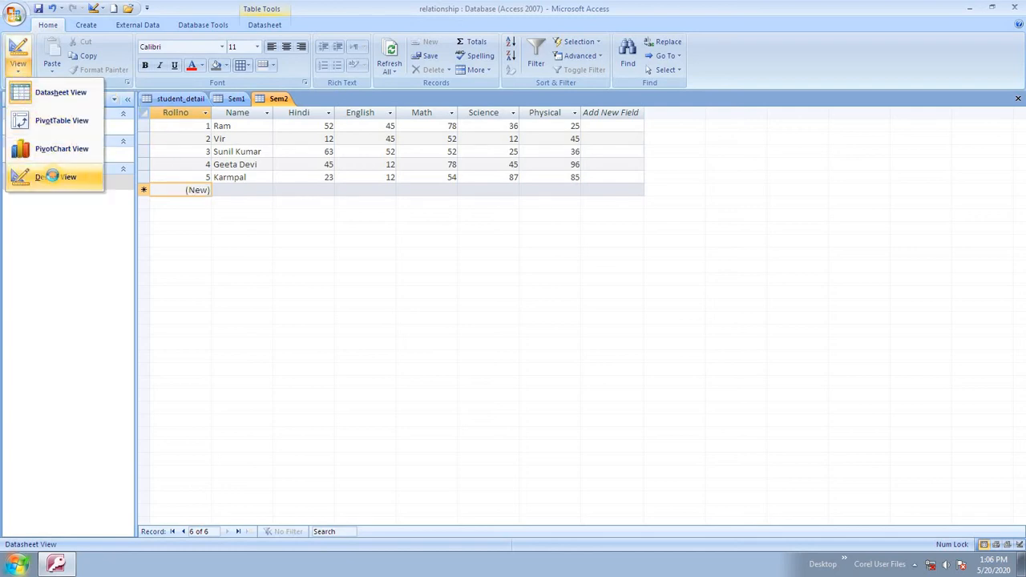
left_click(45, 178)
left_click(49, 150)
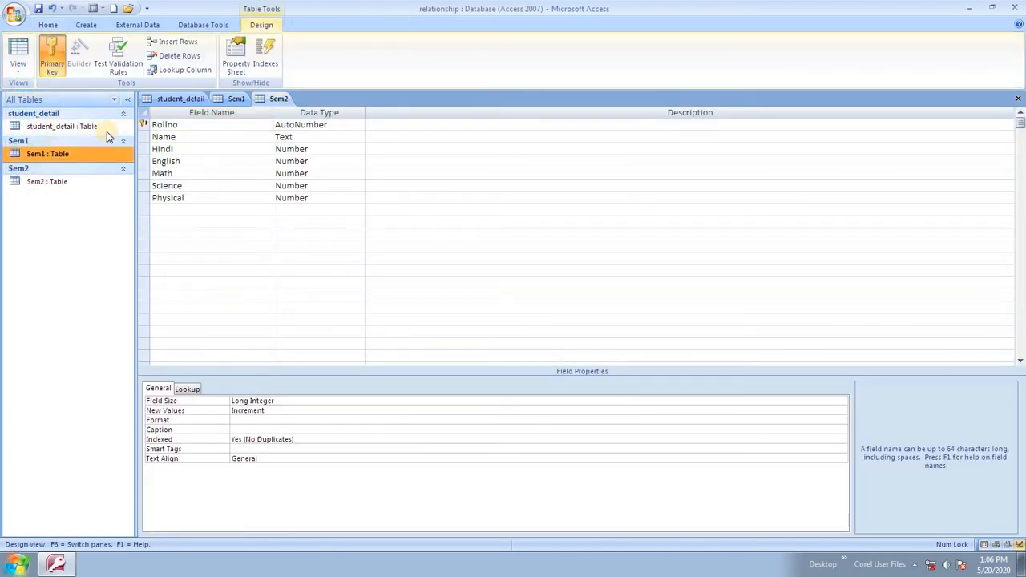
right_click(247, 99)
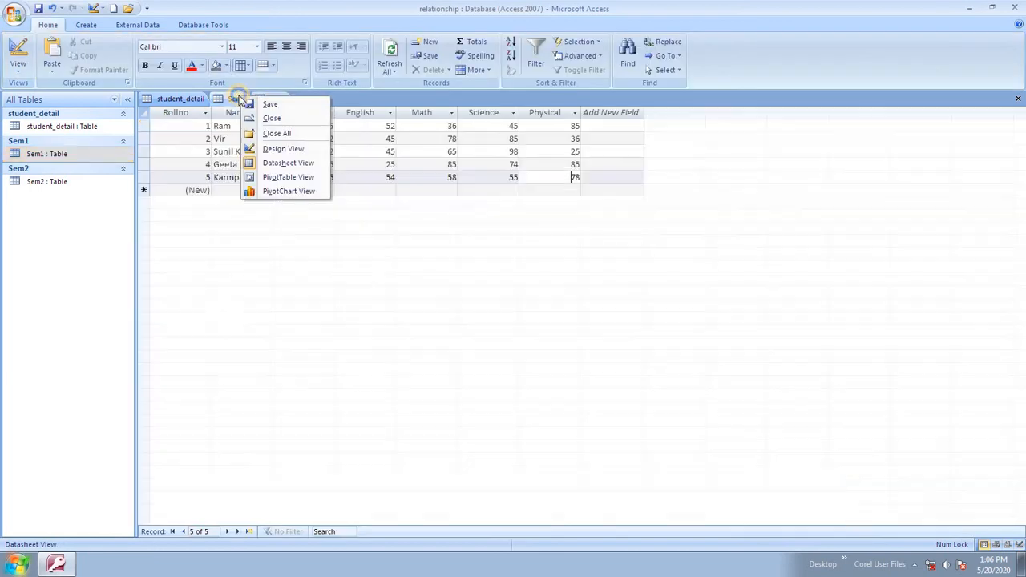
left_click(282, 149)
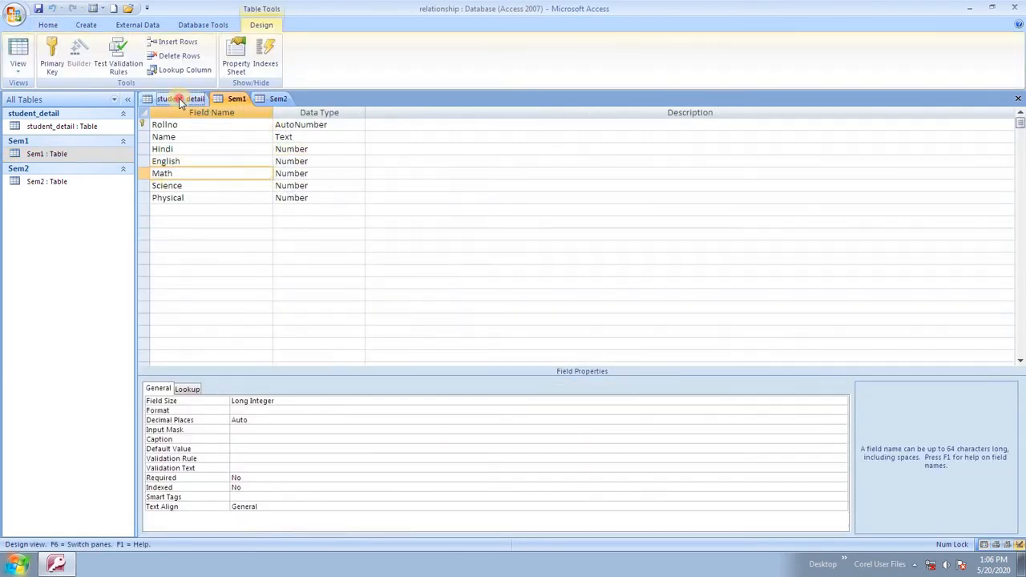
left_click(180, 100)
right_click(180, 100)
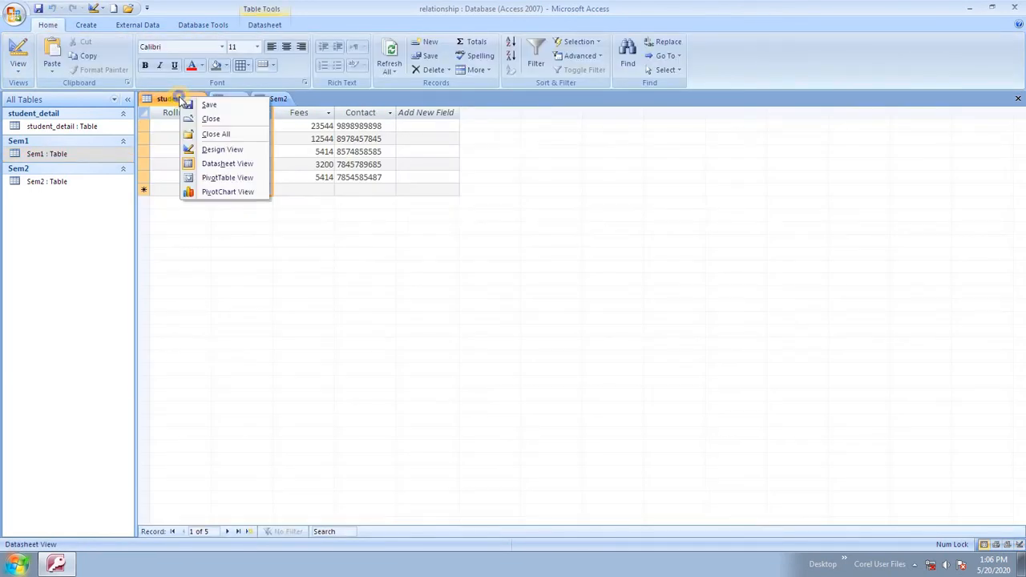
left_click(231, 151)
left_click(239, 99)
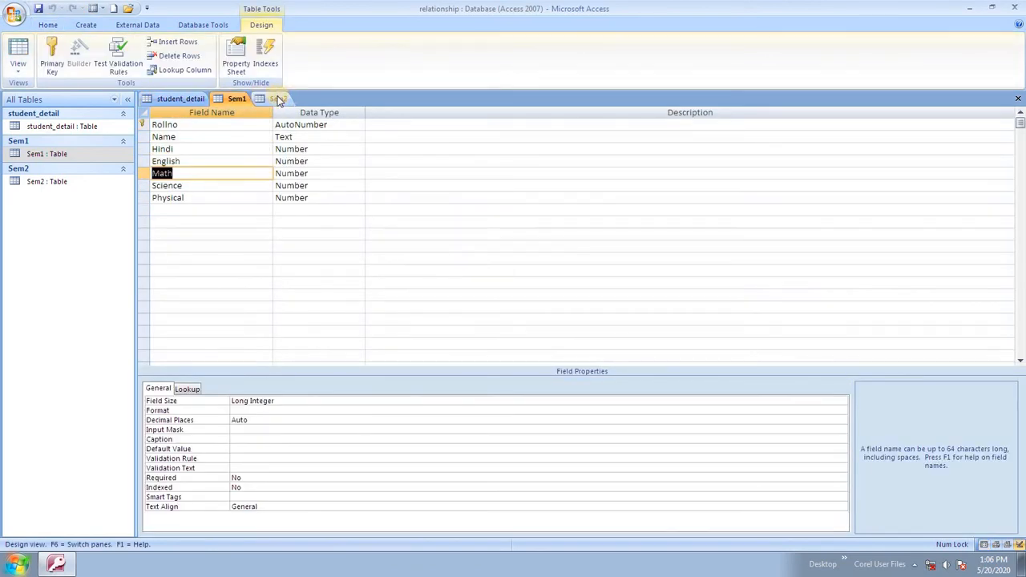
left_click(279, 100)
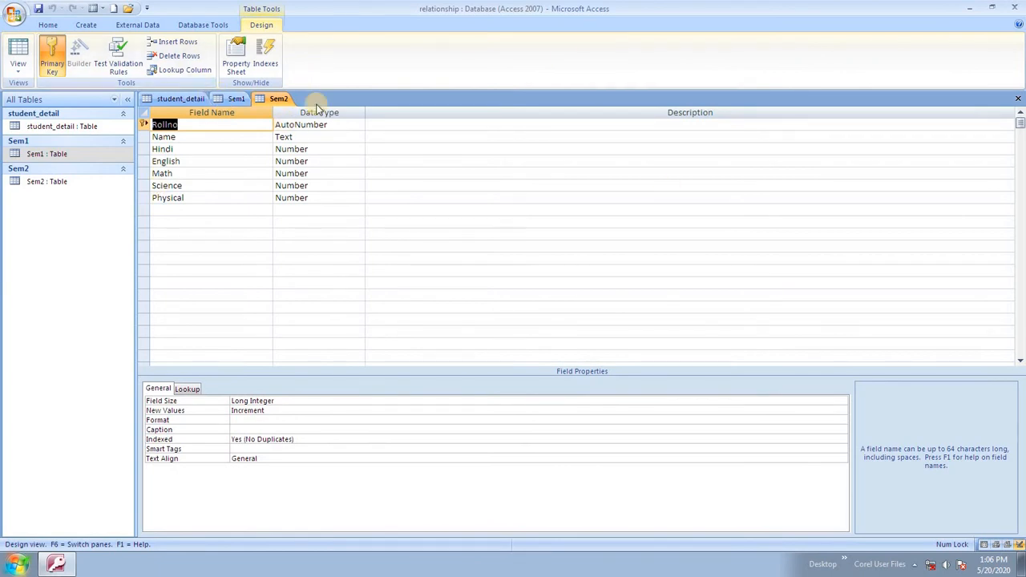
Close student_detail, then use Close All on the remaining table tabs.
left_click(196, 24)
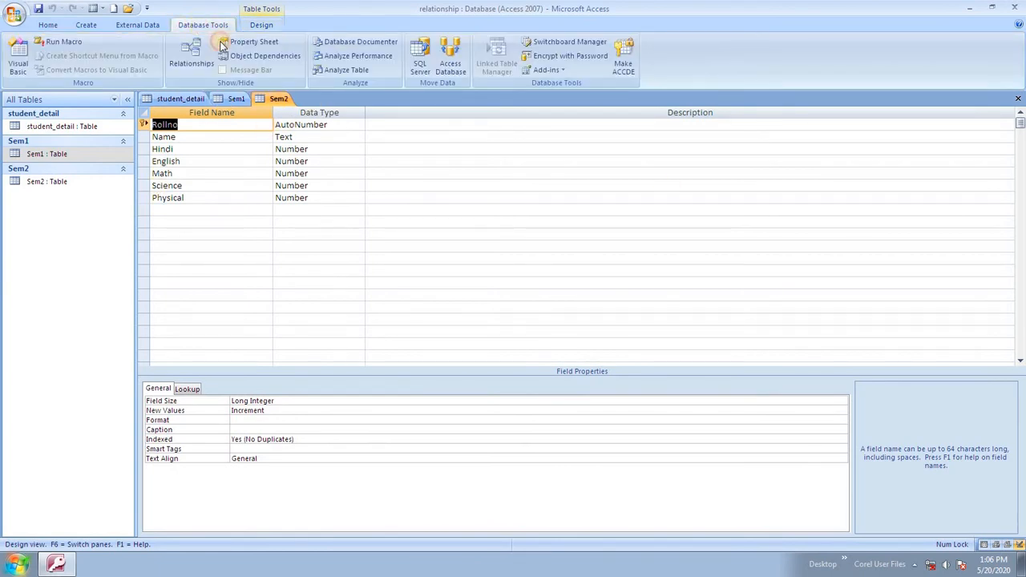
right_click(180, 99)
left_click(228, 120)
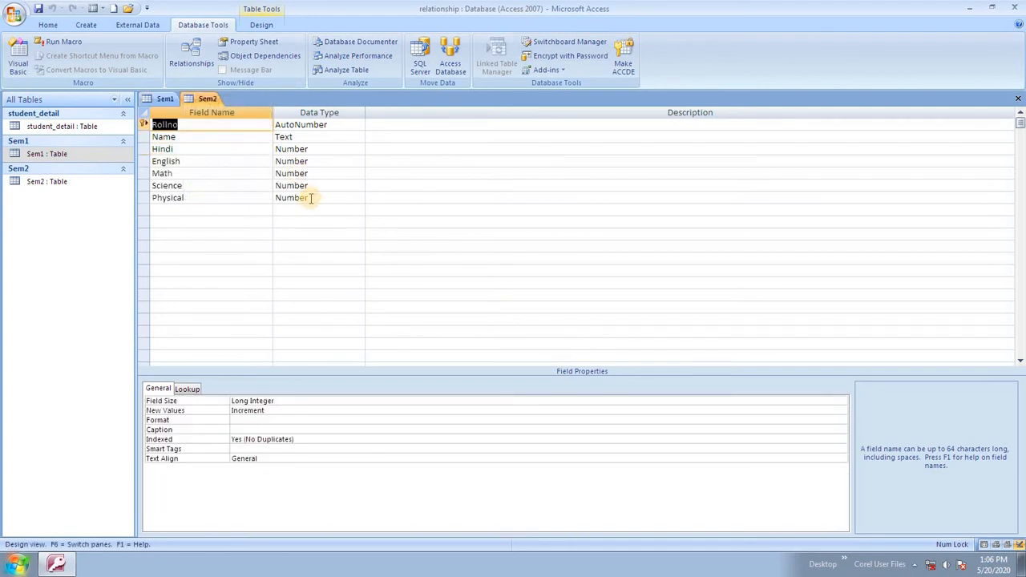
right_click(164, 99)
left_click(205, 137)
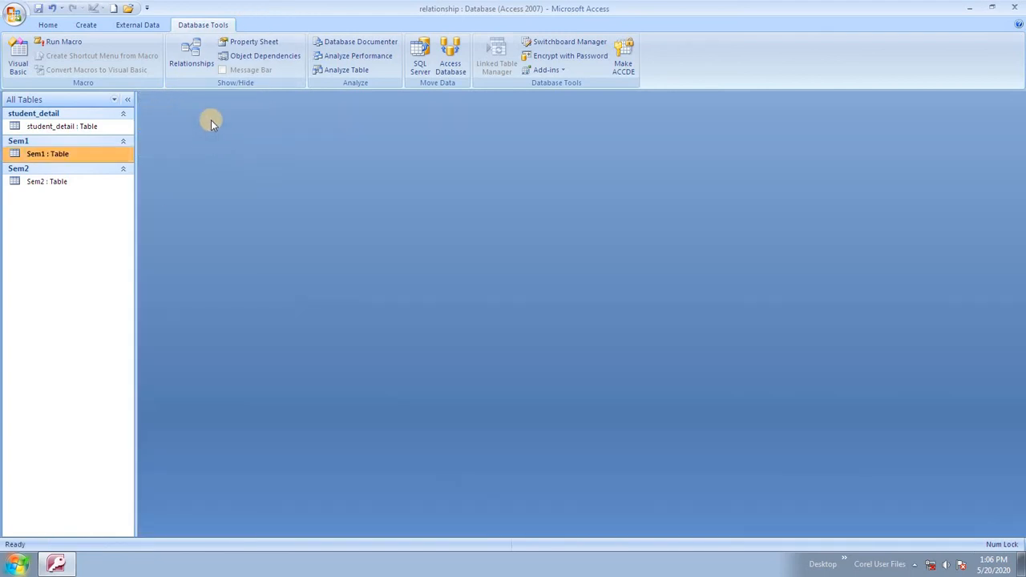
Add student_detail, Sem1 and Sem2 to the Relationships window from Show Table, then close it.
left_click(192, 54)
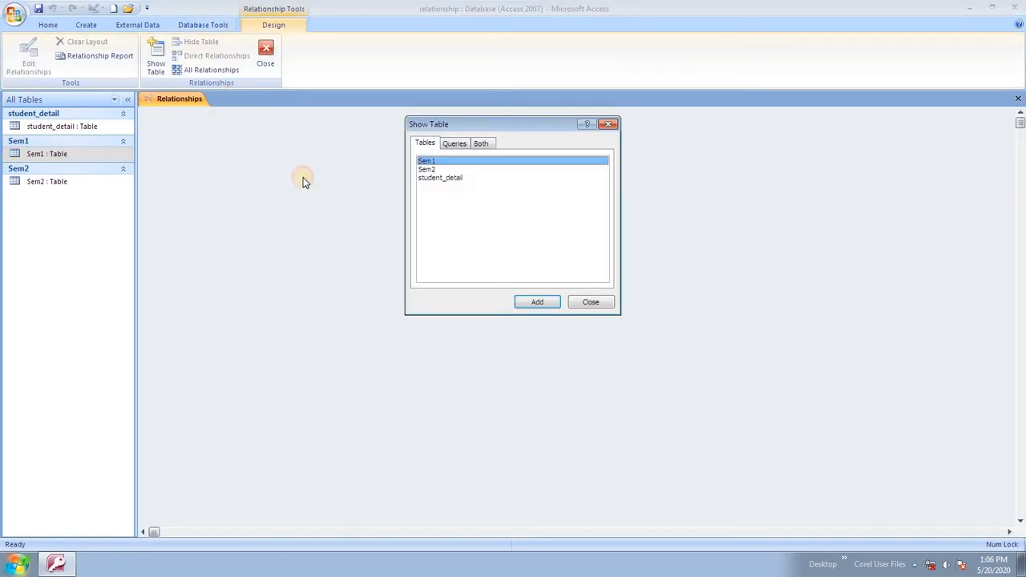
left_click(449, 178)
left_click(534, 302)
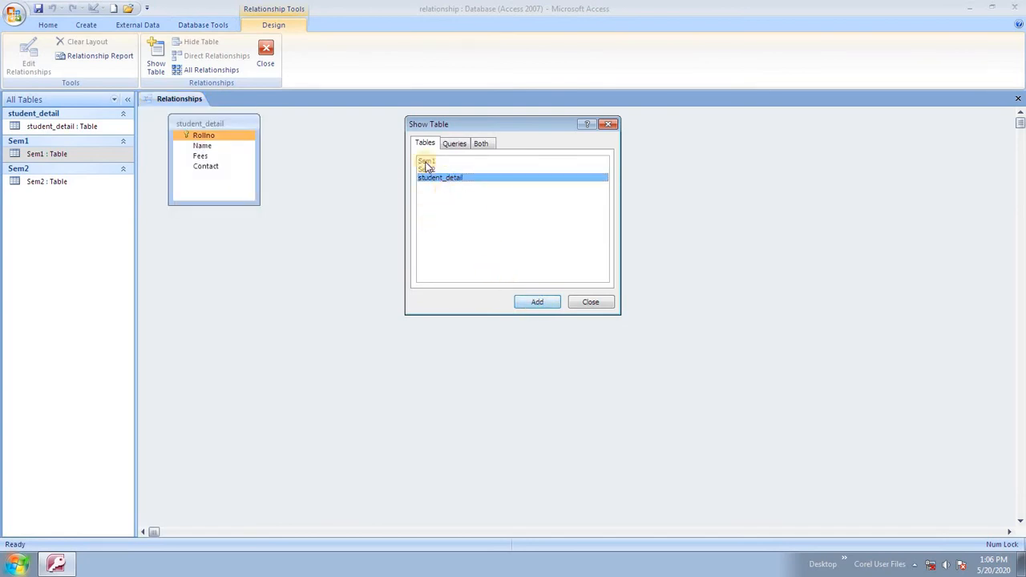
left_click(431, 161)
left_click(538, 301)
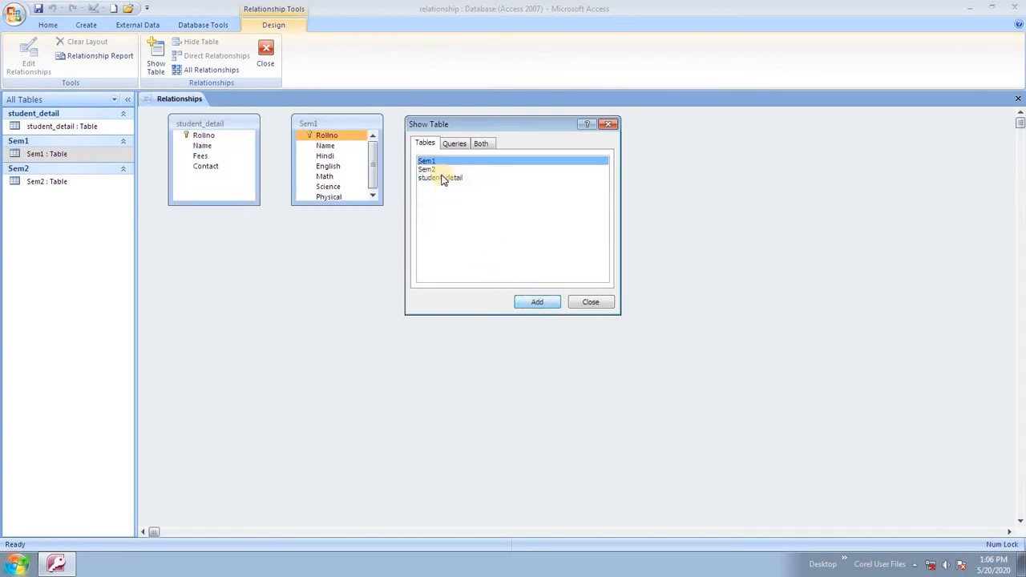
left_click(427, 170)
left_click(537, 303)
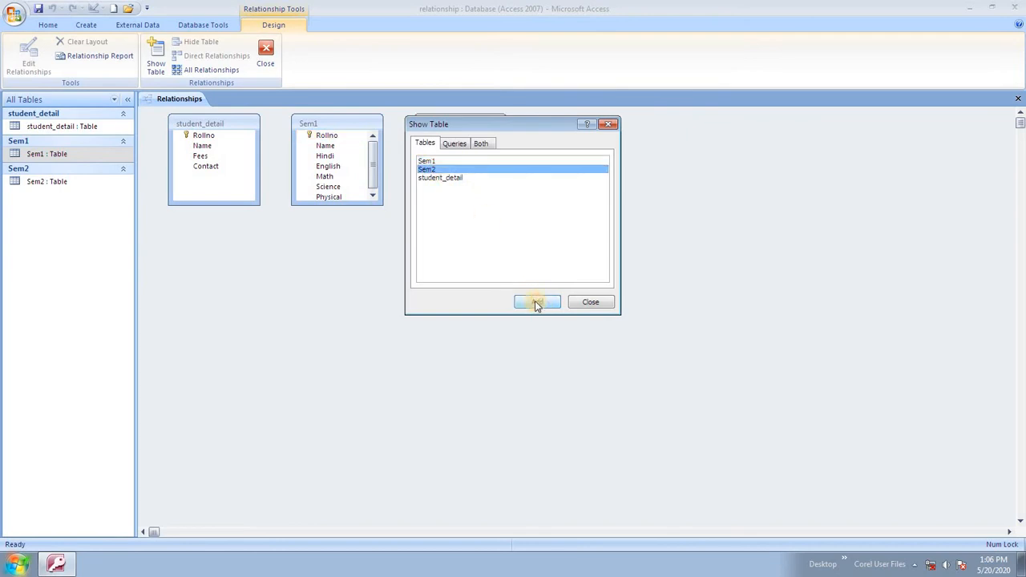
left_click(582, 305)
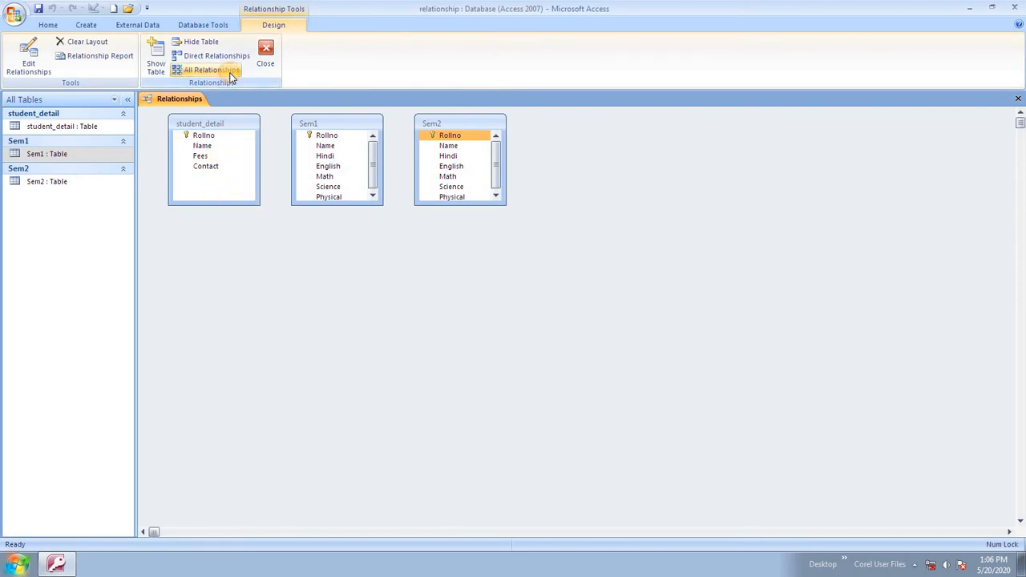
Create a Rollno-to-Rollno relationship from student_detail to Sem1.
left_click(230, 135)
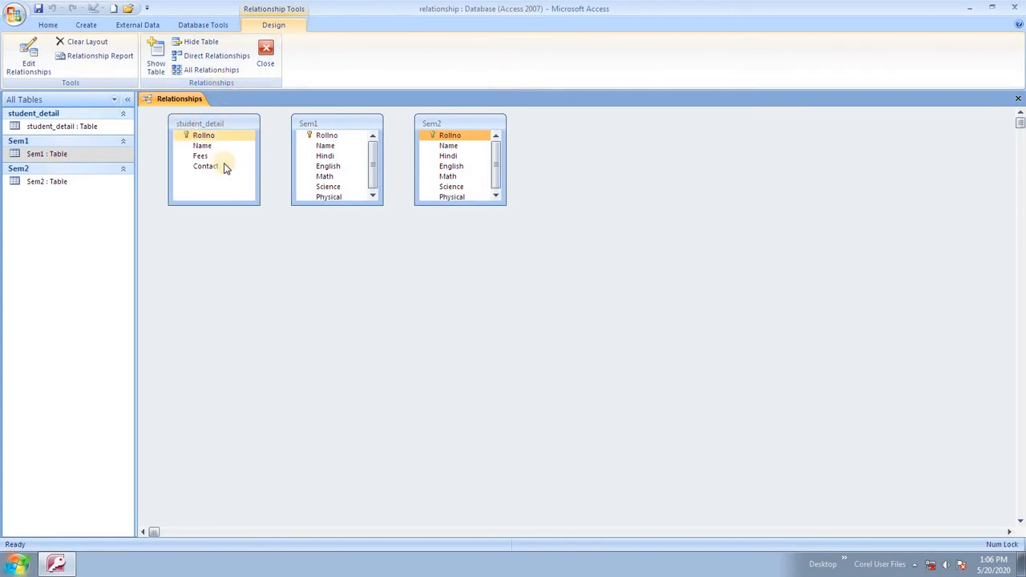
left_click(214, 137)
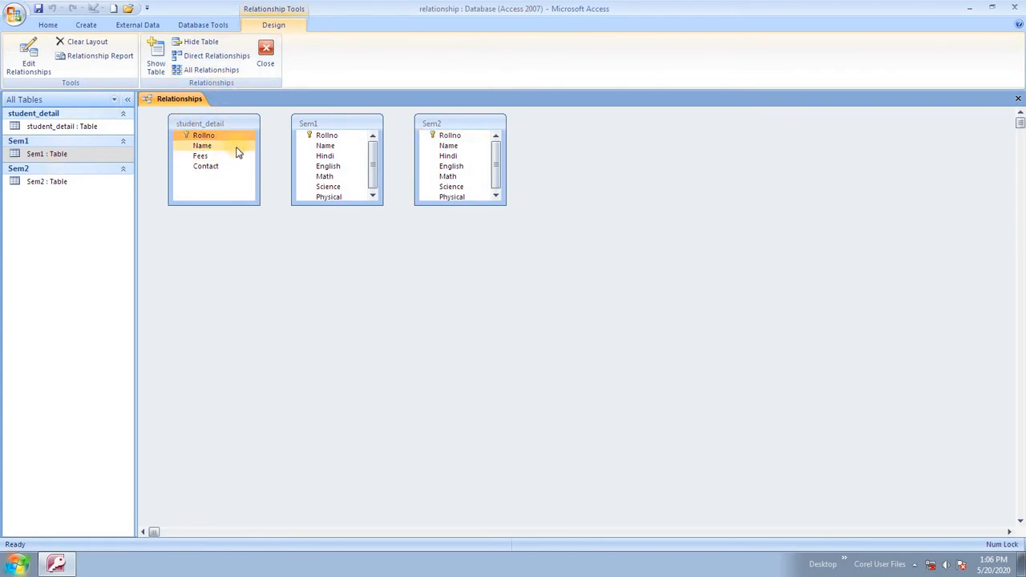
left_click_drag(218, 138, 327, 135)
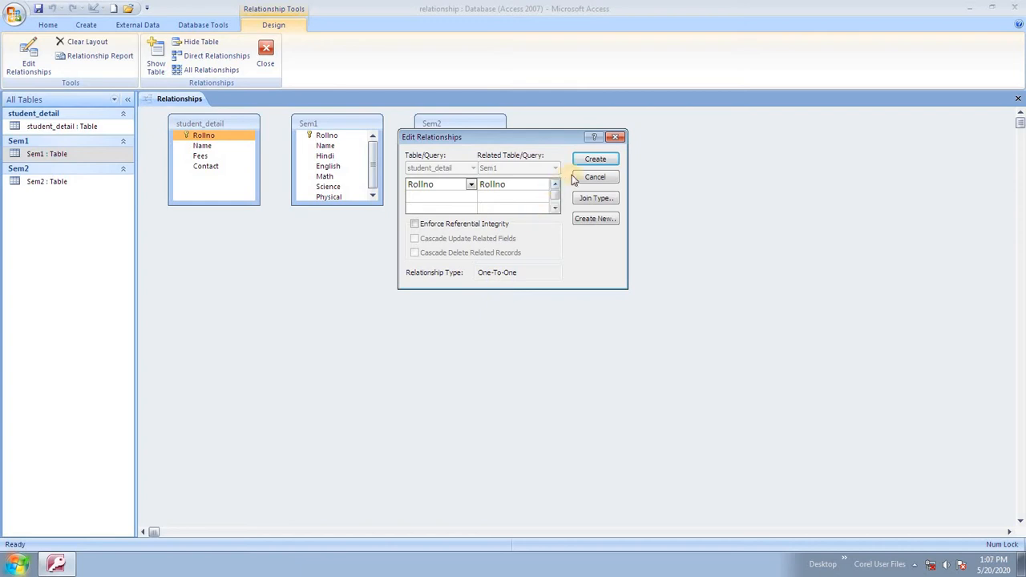
left_click(597, 158)
Link Sem1's Rollno to Sem2's Rollno, then close the Relationships layout.
left_click_drag(345, 136, 465, 136)
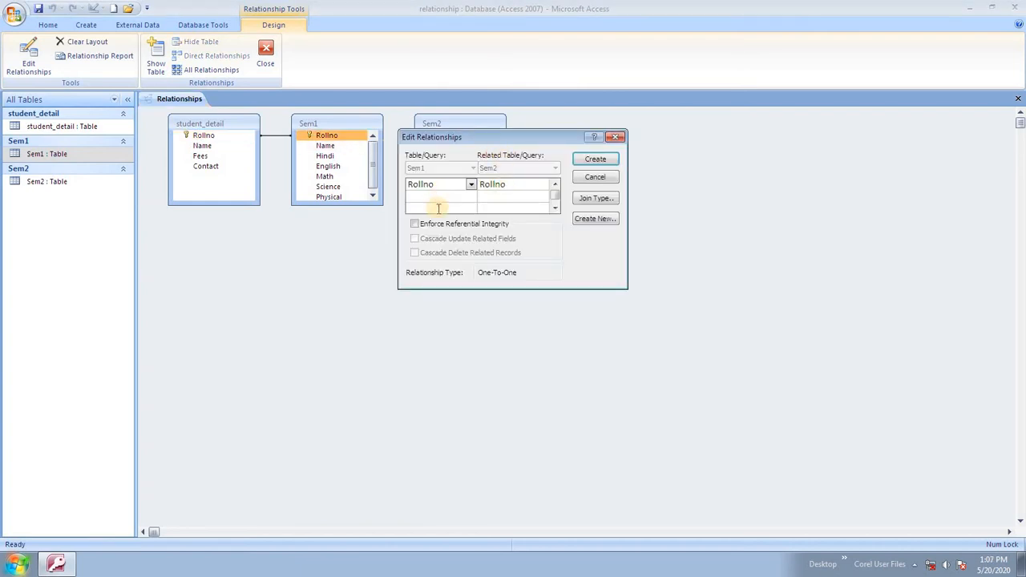
left_click(597, 159)
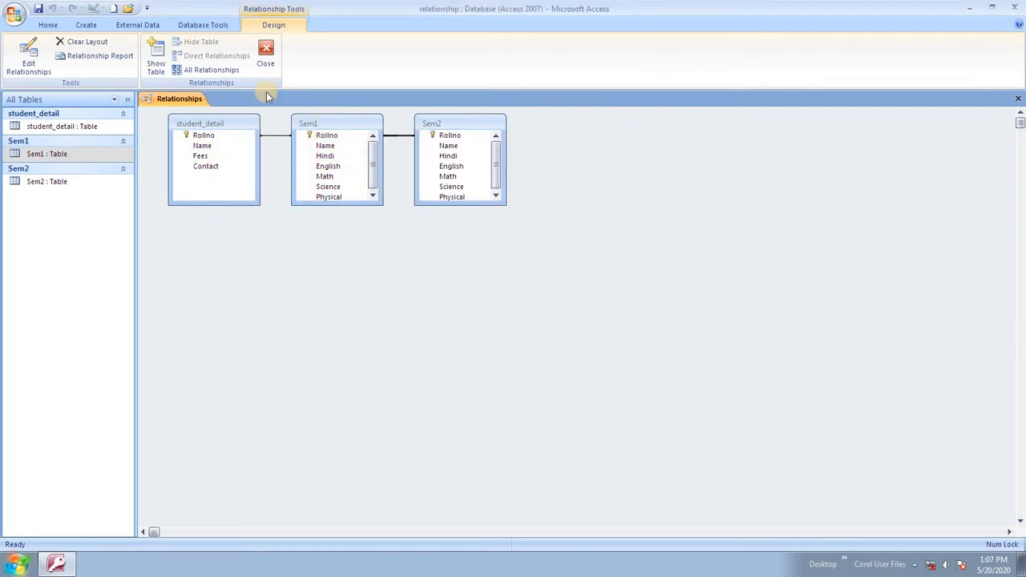
left_click(265, 57)
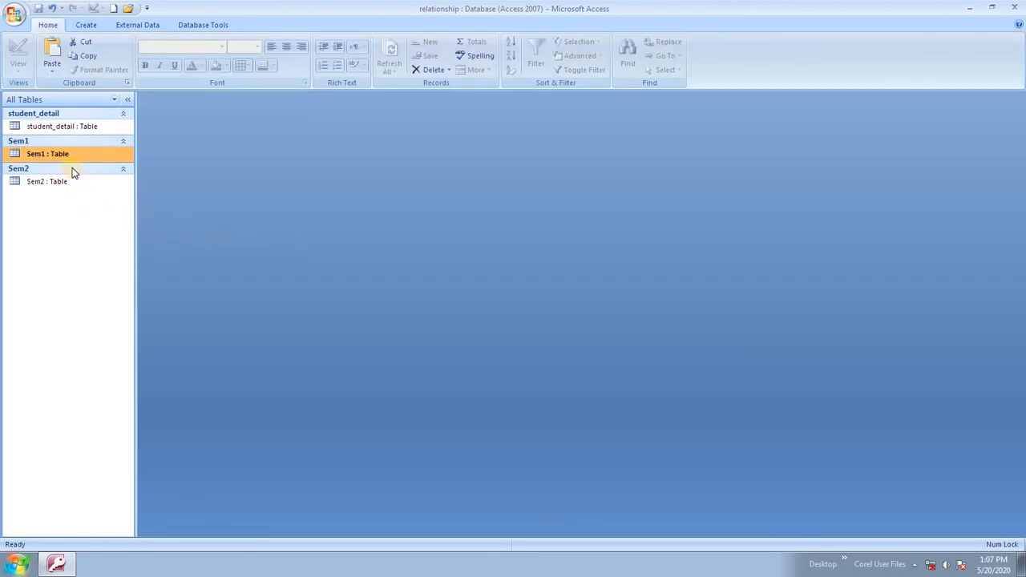
Open the student_detail datasheet and expand Ram's and Vir's related Sem1 records.
left_click(65, 127)
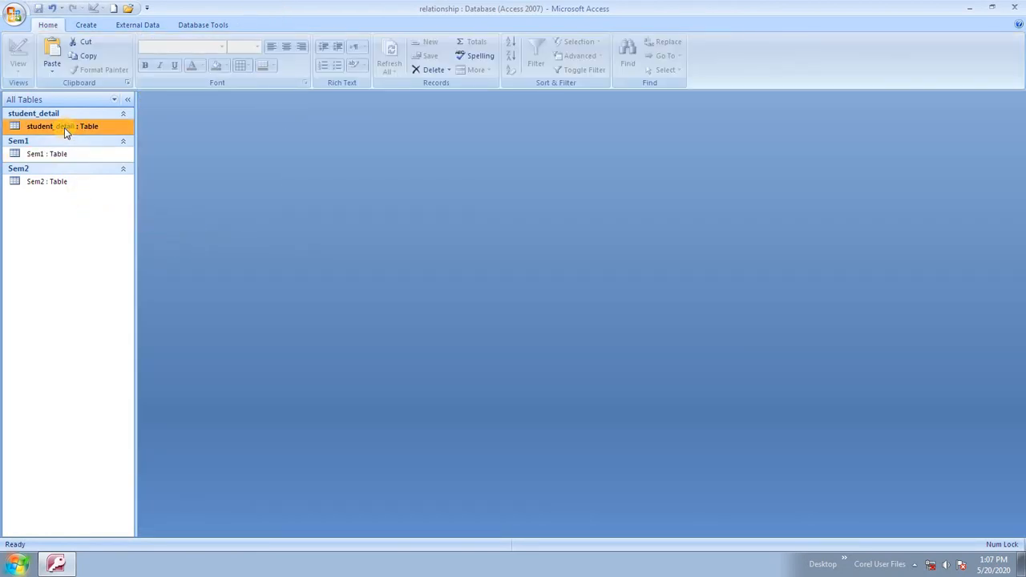
double_click(61, 126)
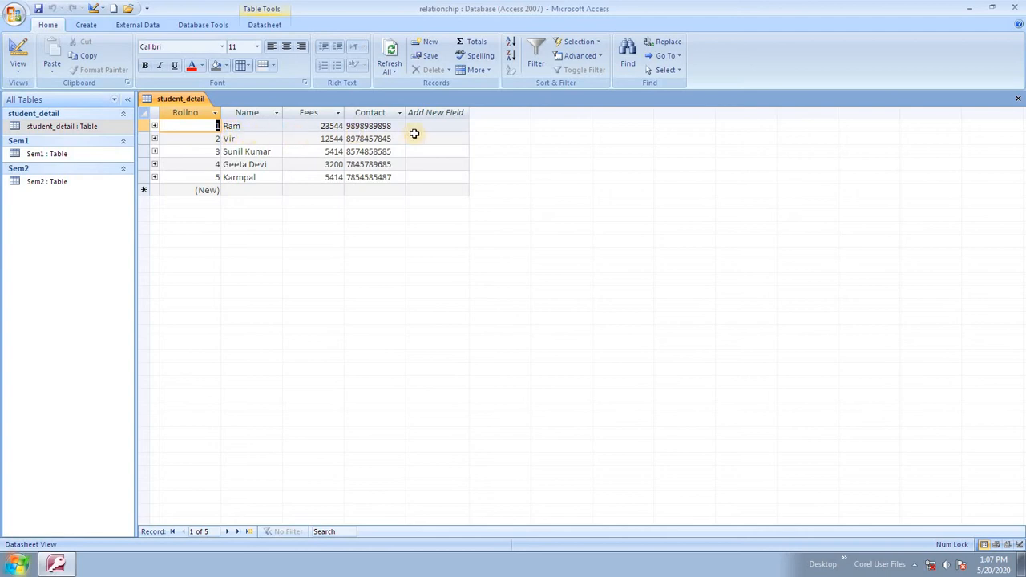
left_click(154, 126)
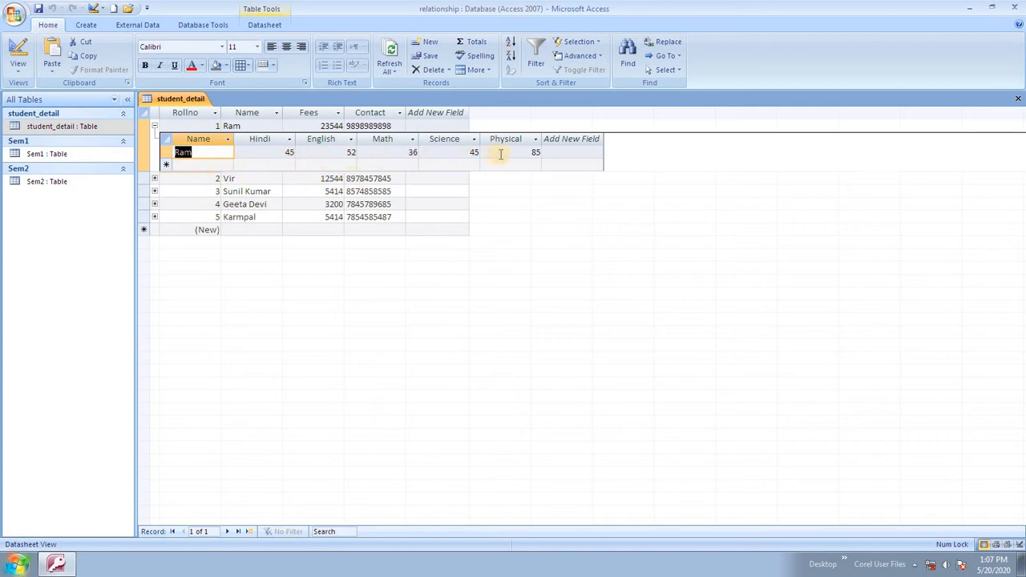
left_click(155, 178)
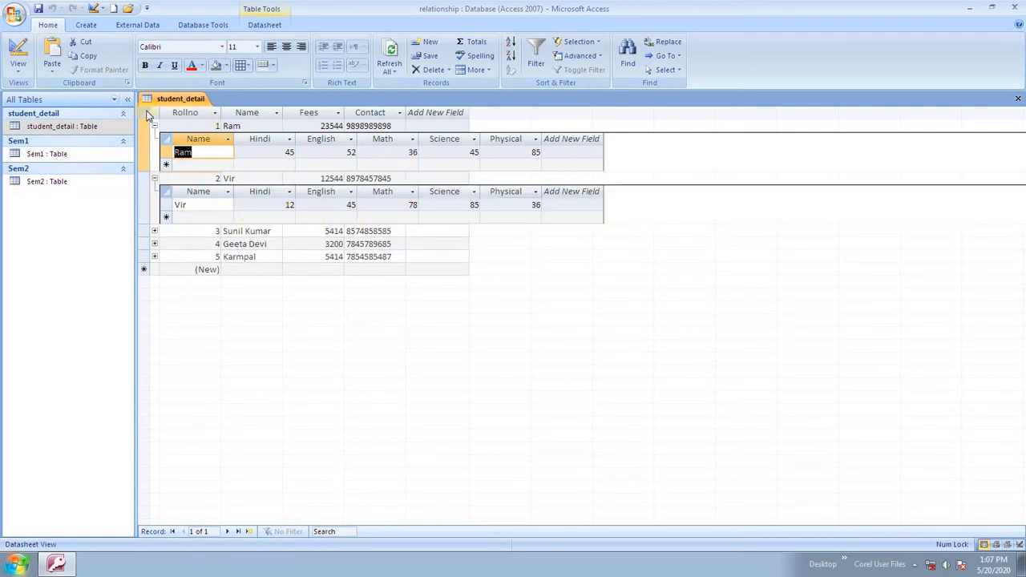
Open the Sem1 and Sem2 tables, bringing Sem2 to the front.
double_click(42, 153)
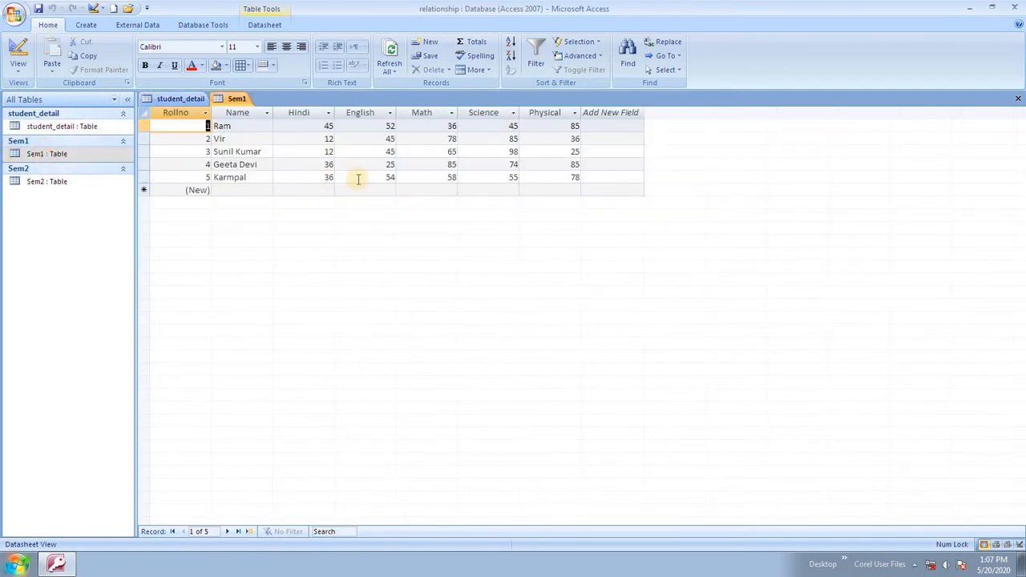
left_click(73, 183)
double_click(72, 183)
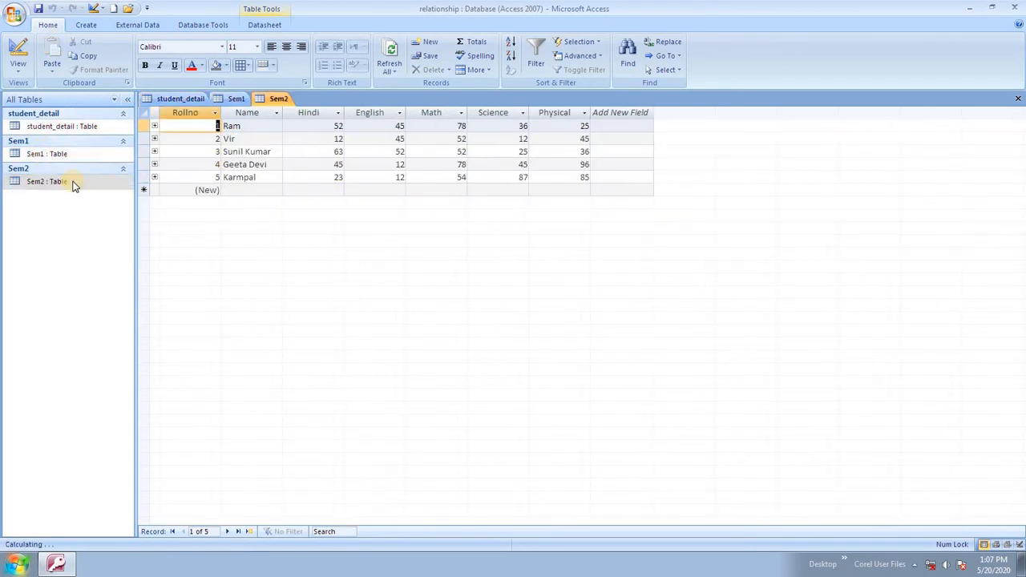
double_click(71, 160)
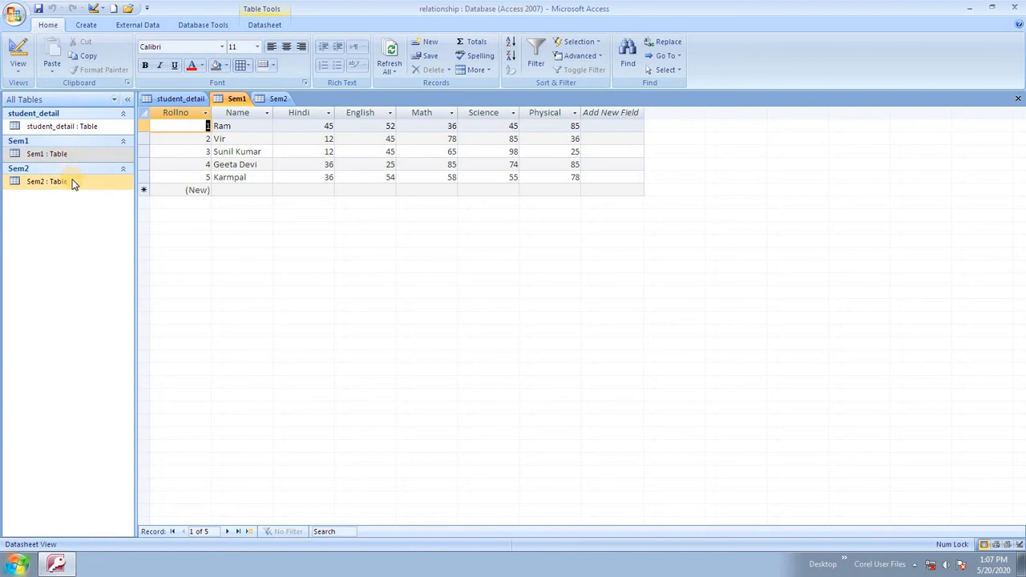
double_click(73, 182)
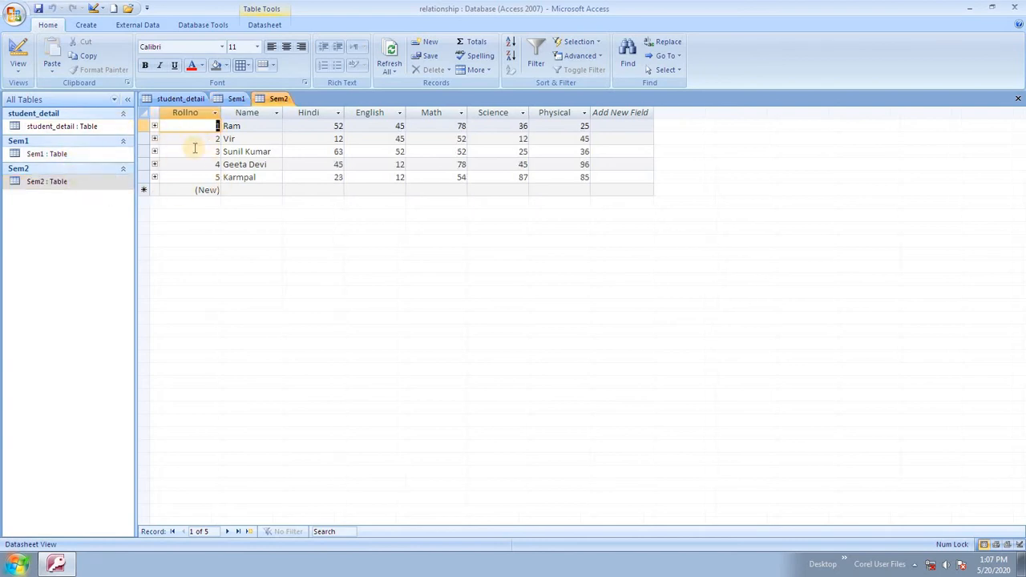
left_click(155, 127)
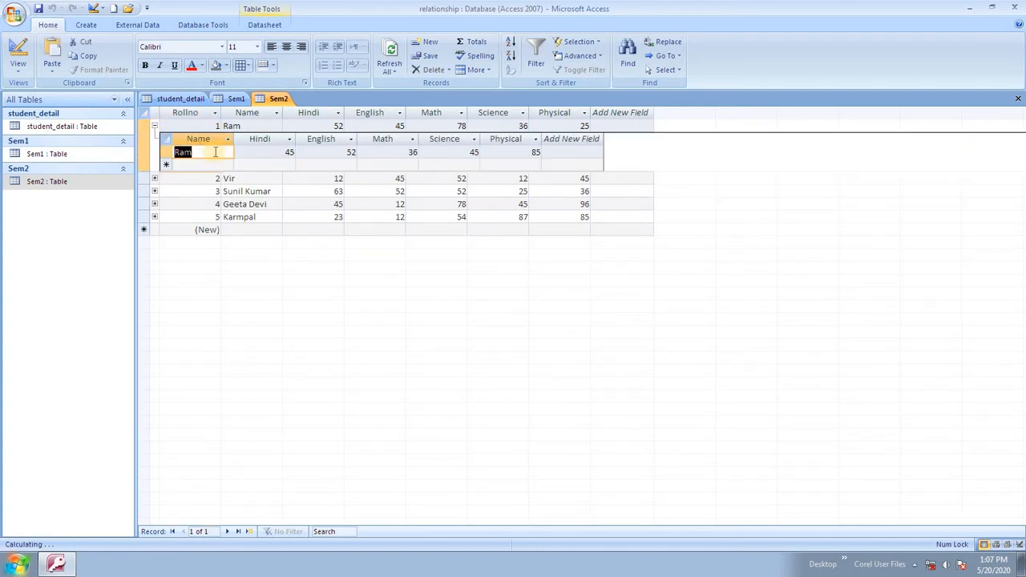
left_click(155, 192)
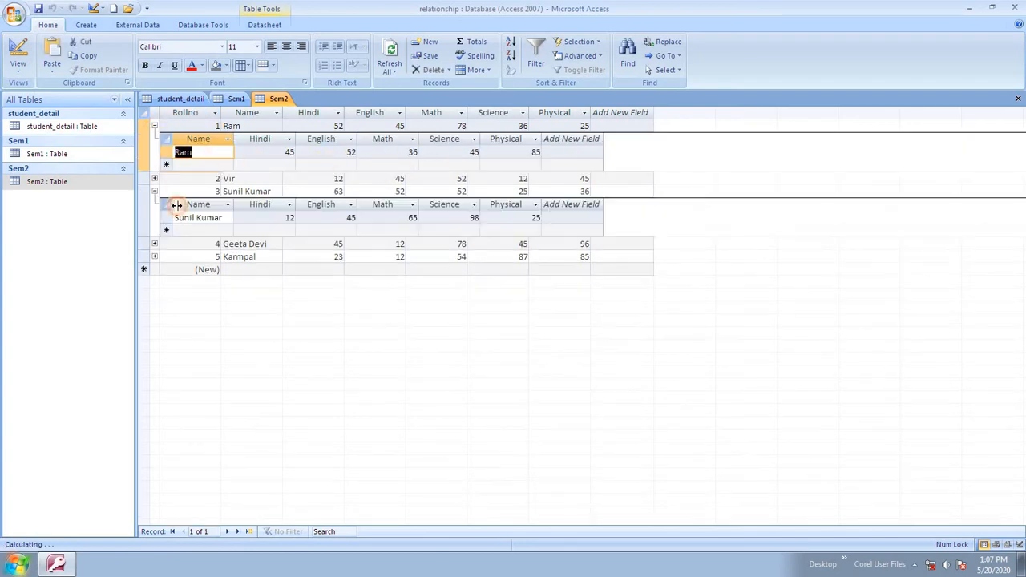
left_click(155, 258)
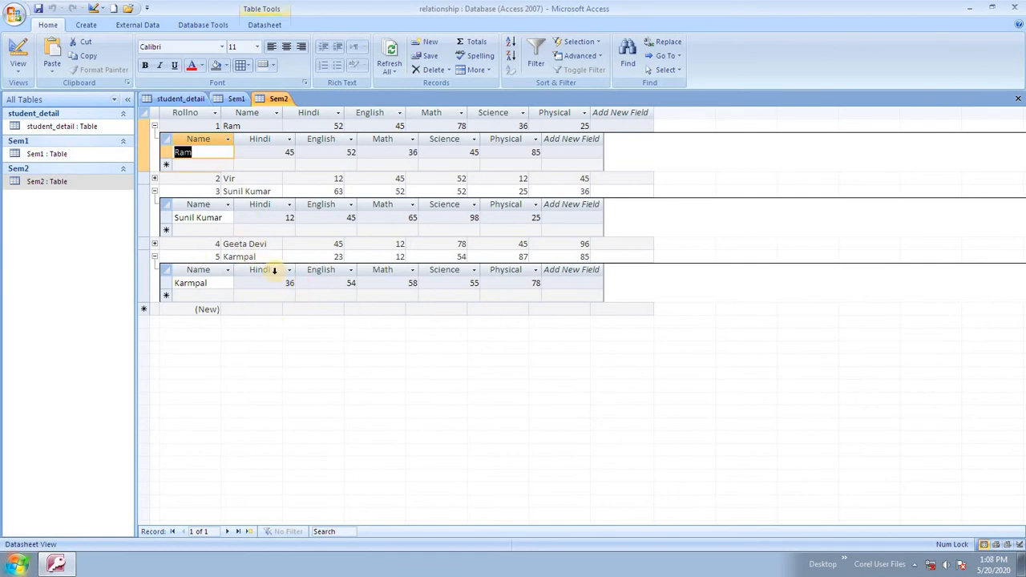
left_click(155, 257)
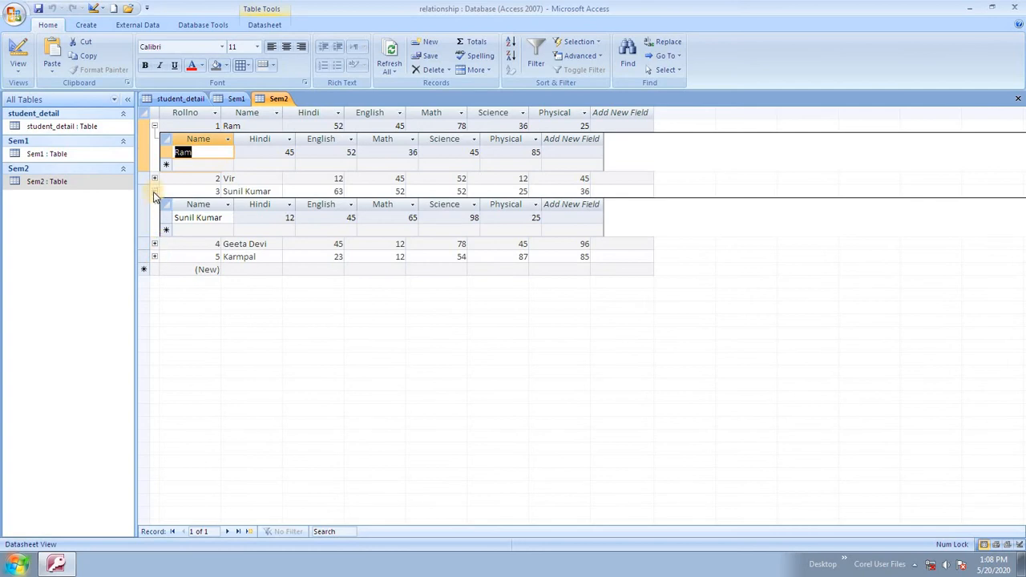
left_click(155, 192)
left_click(154, 126)
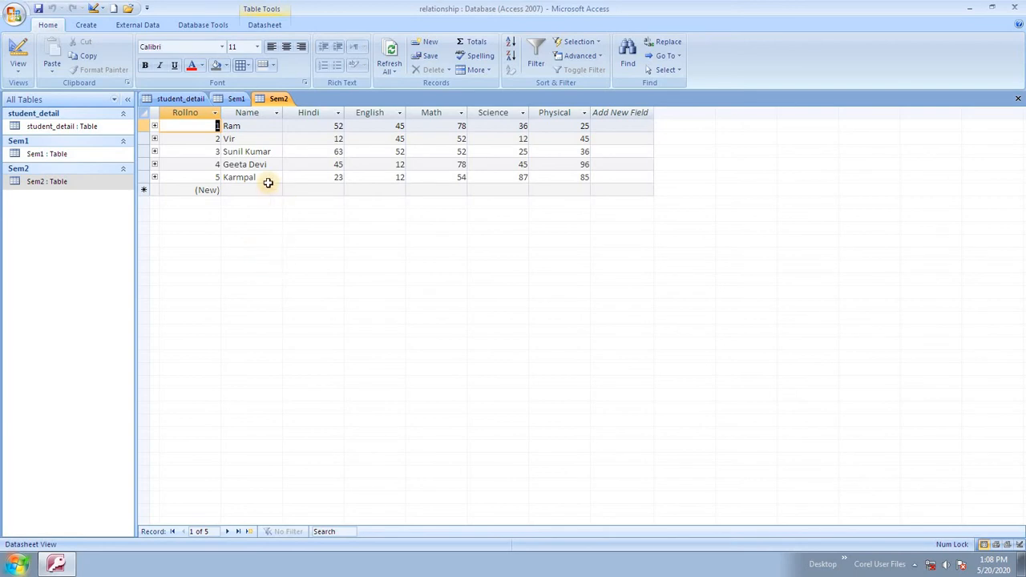
Close all open tables and reopen only Sem1.
left_click(46, 159)
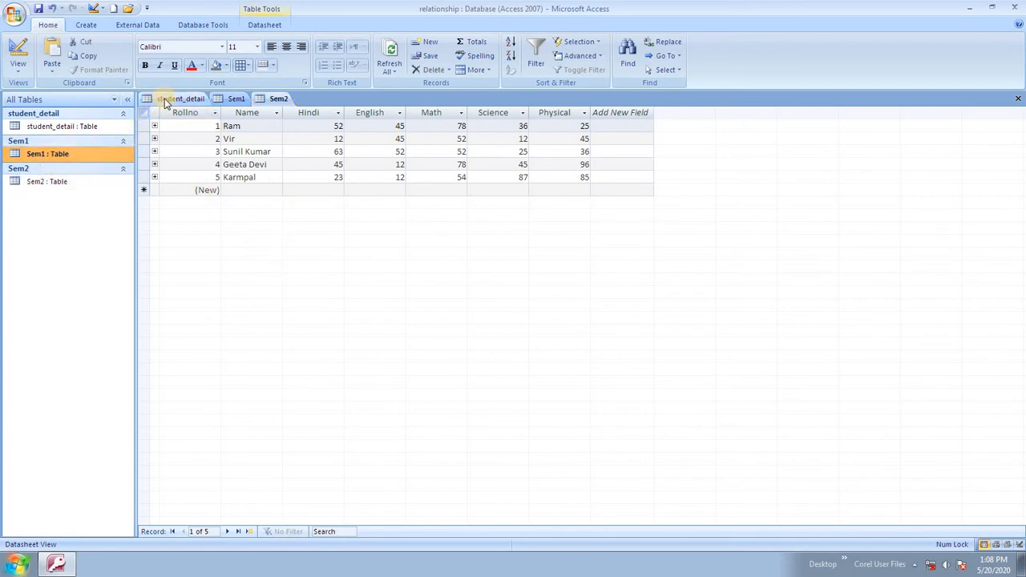
right_click(167, 98)
left_click(211, 133)
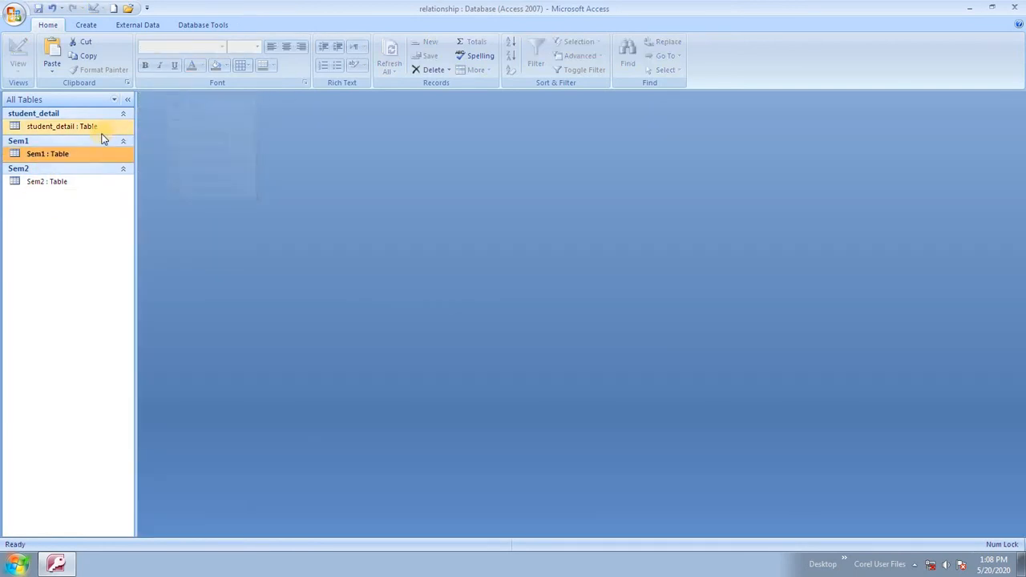
double_click(68, 157)
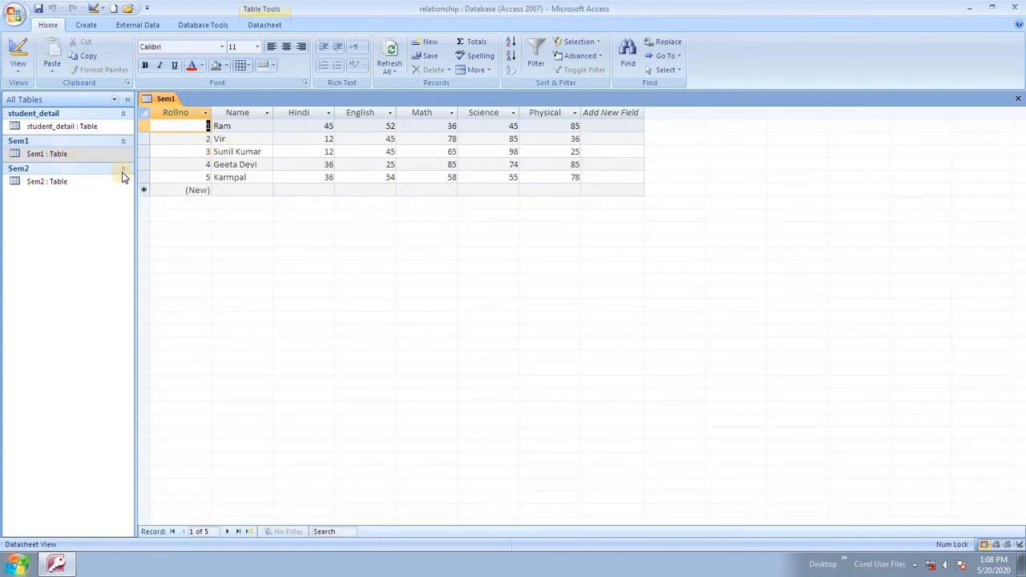
Close the Sem1 table and change how the Navigation Pane arranges the tables.
right_click(152, 103)
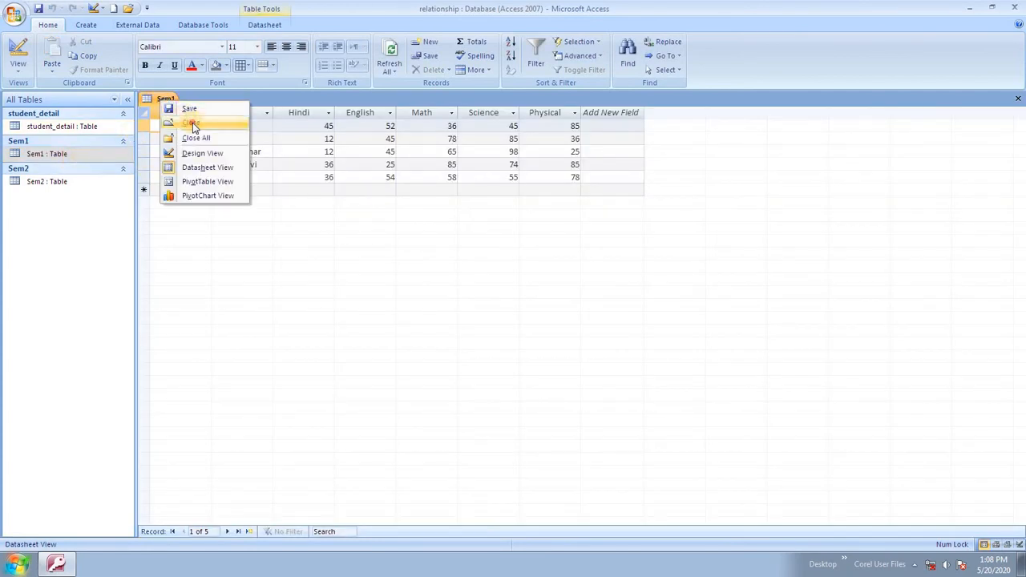
left_click(184, 123)
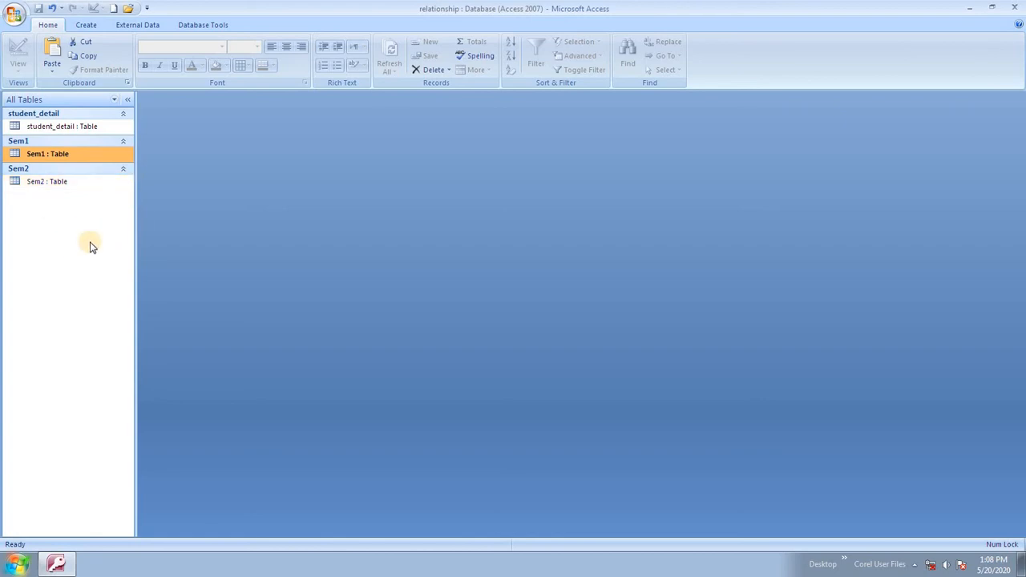
right_click(63, 224)
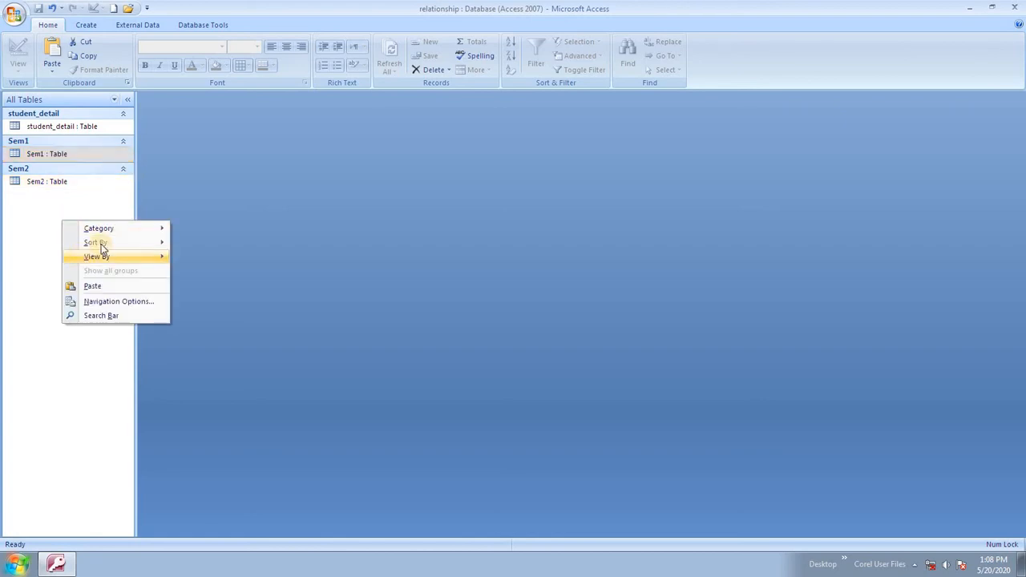
left_click(236, 224)
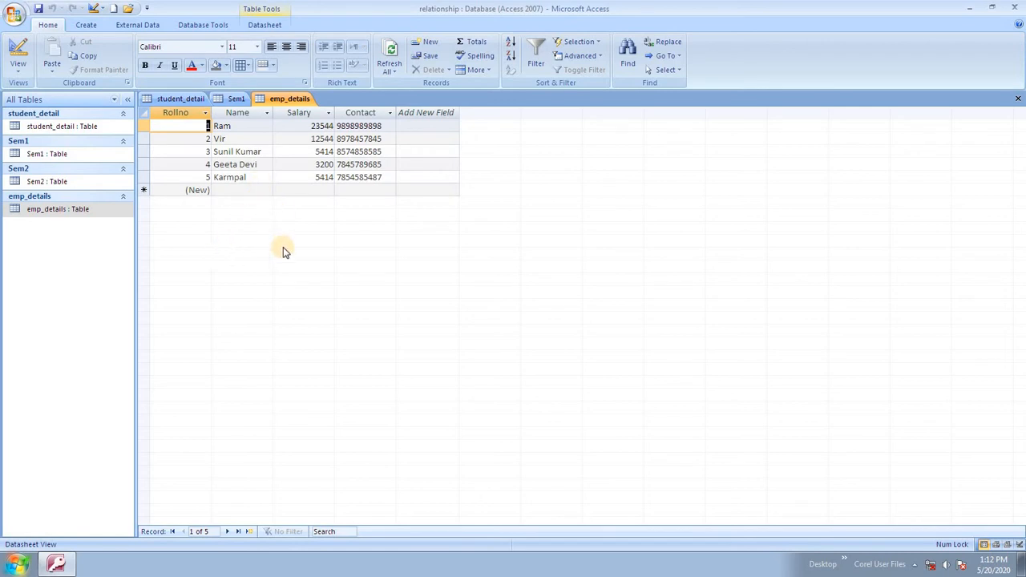
Switch the emp_details table to Design View.
left_click(77, 209)
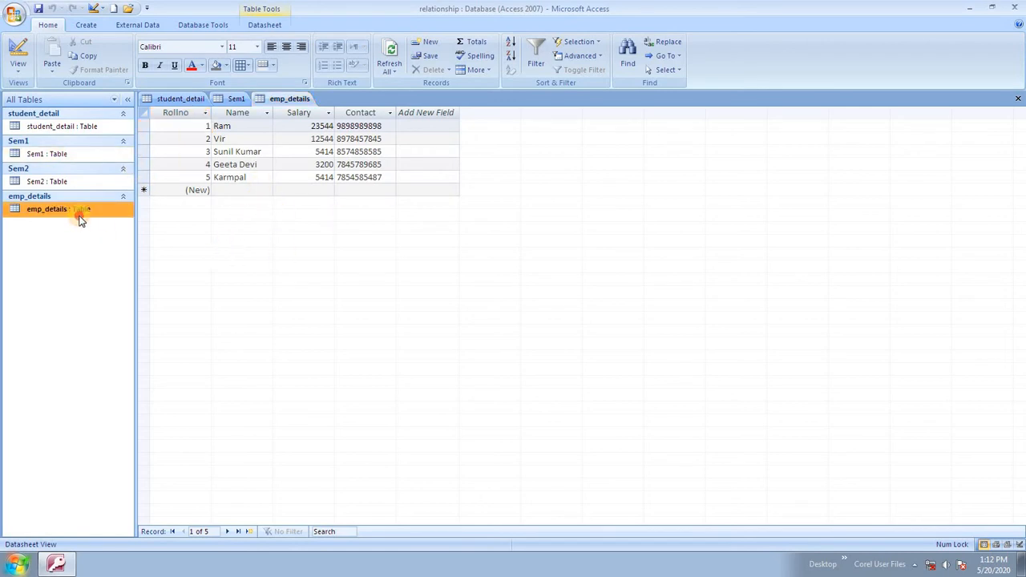
left_click(225, 176)
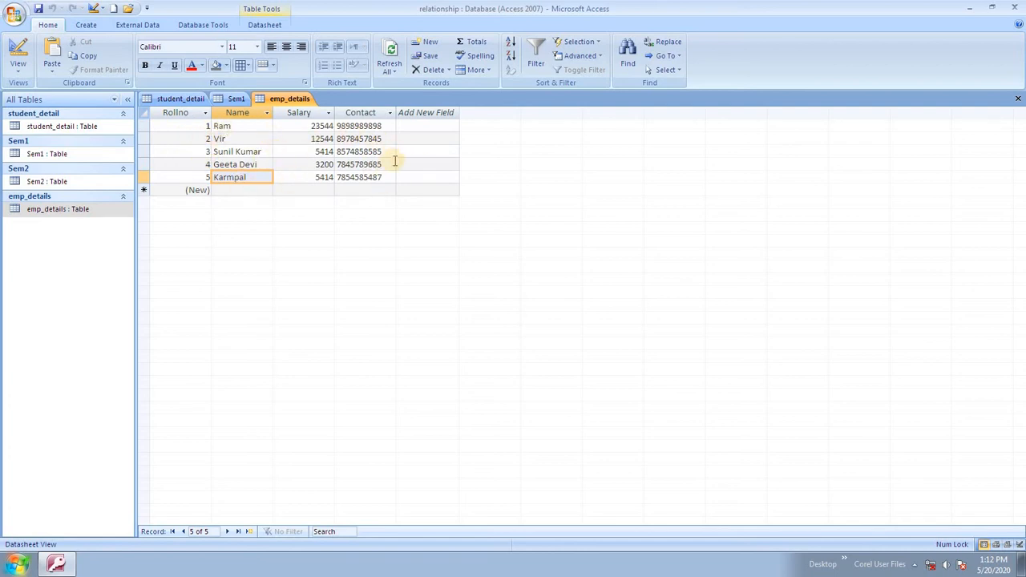
left_click(85, 210)
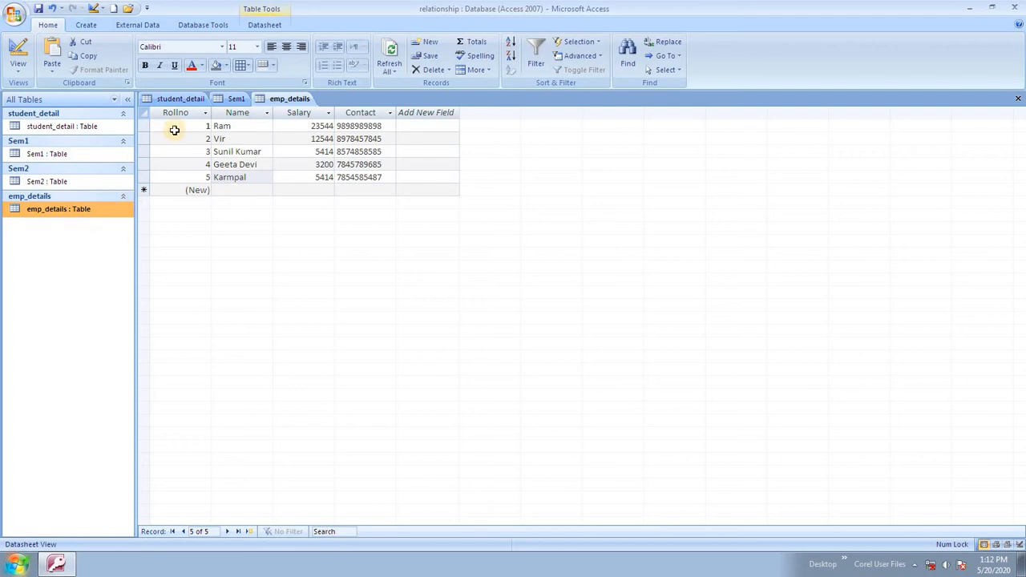
left_click(19, 72)
left_click(59, 174)
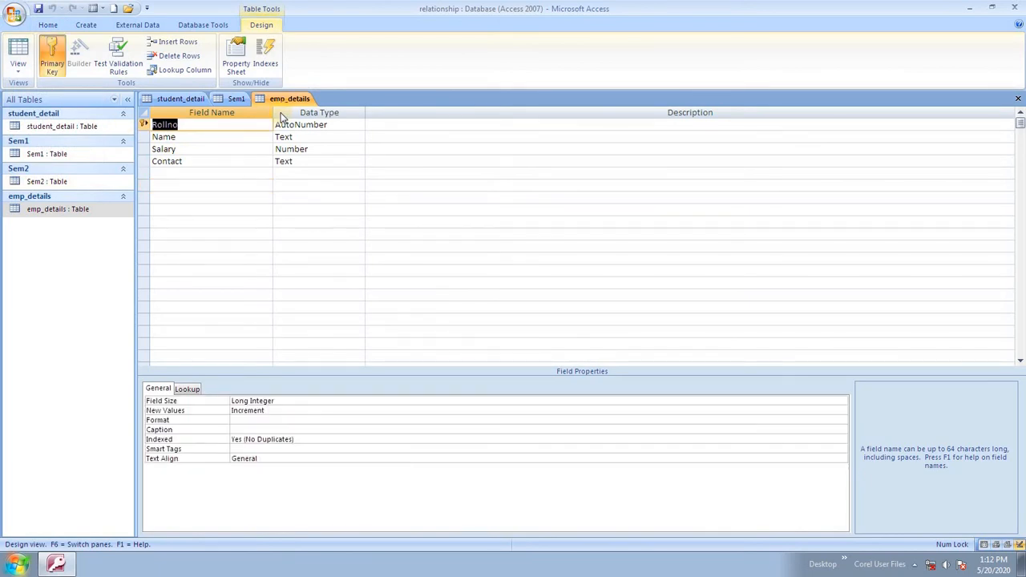
Rename the Rollno key field to EmpID, keeping its AutoNumber data type.
type("EmpID")
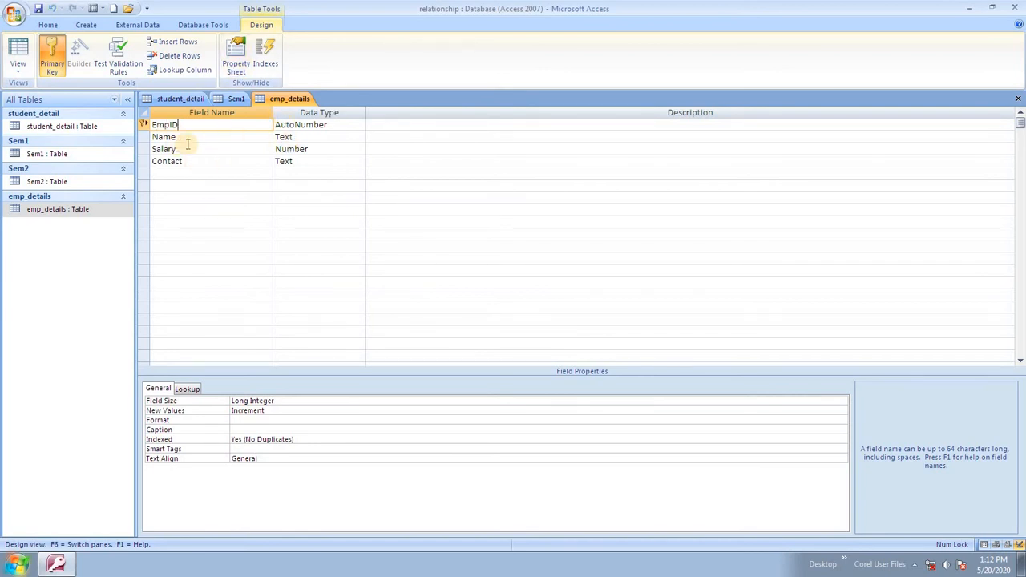
left_click(328, 126)
left_click(358, 125)
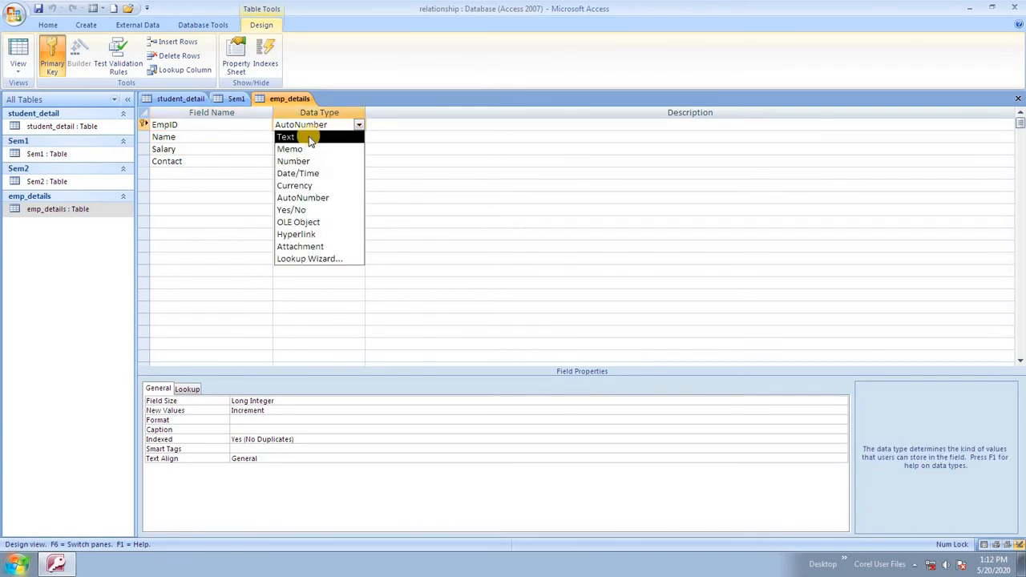
left_click(207, 146)
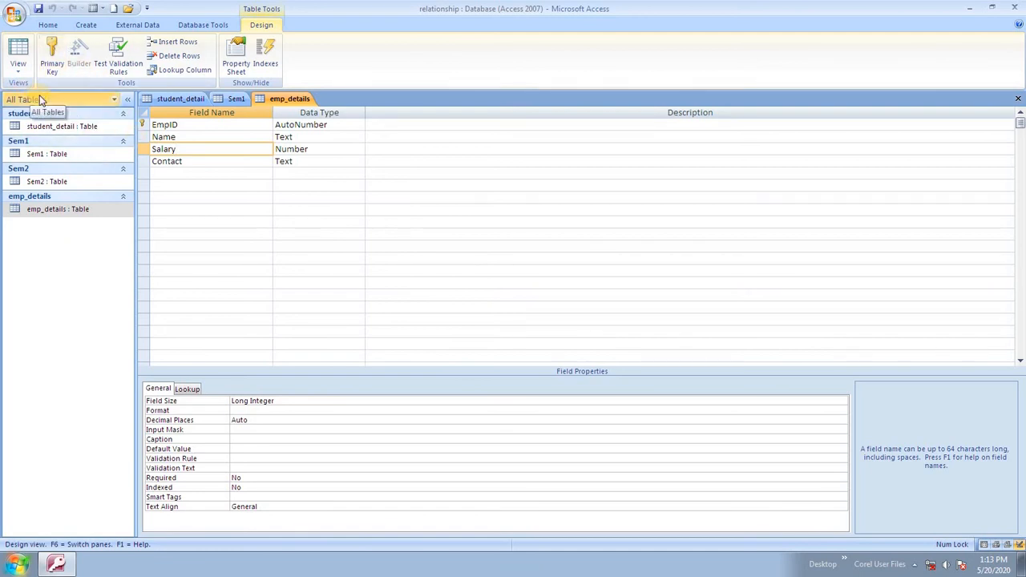
left_click(53, 27)
left_click(85, 25)
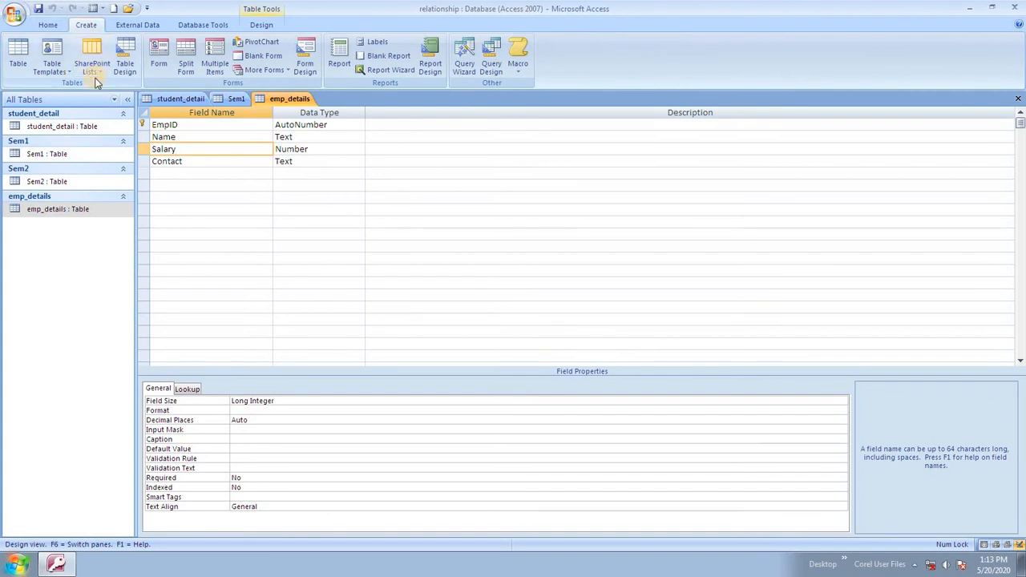
Create a new blank table and save it as 'department'.
left_click(18, 52)
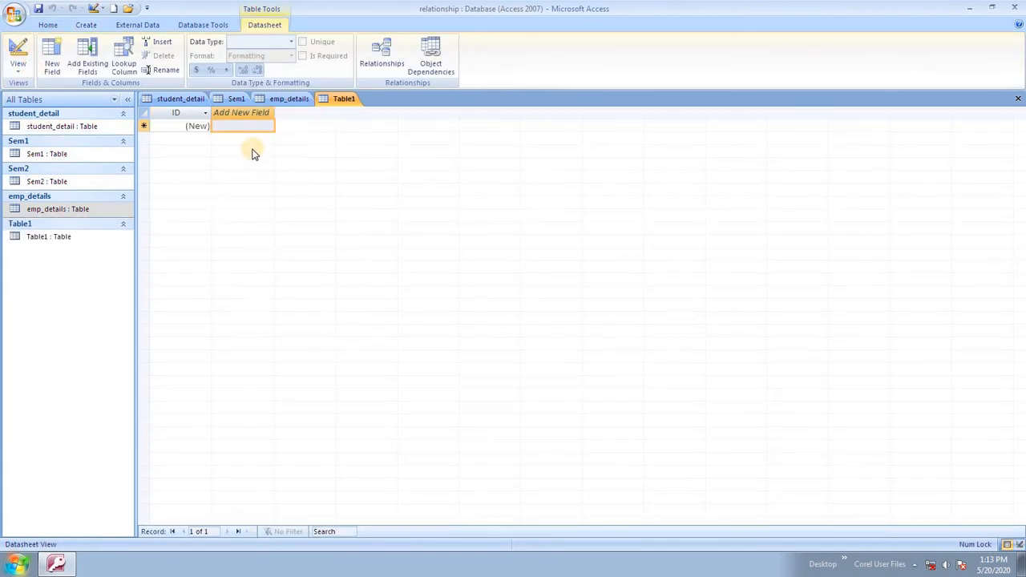
key("ctrl+s")
type("d")
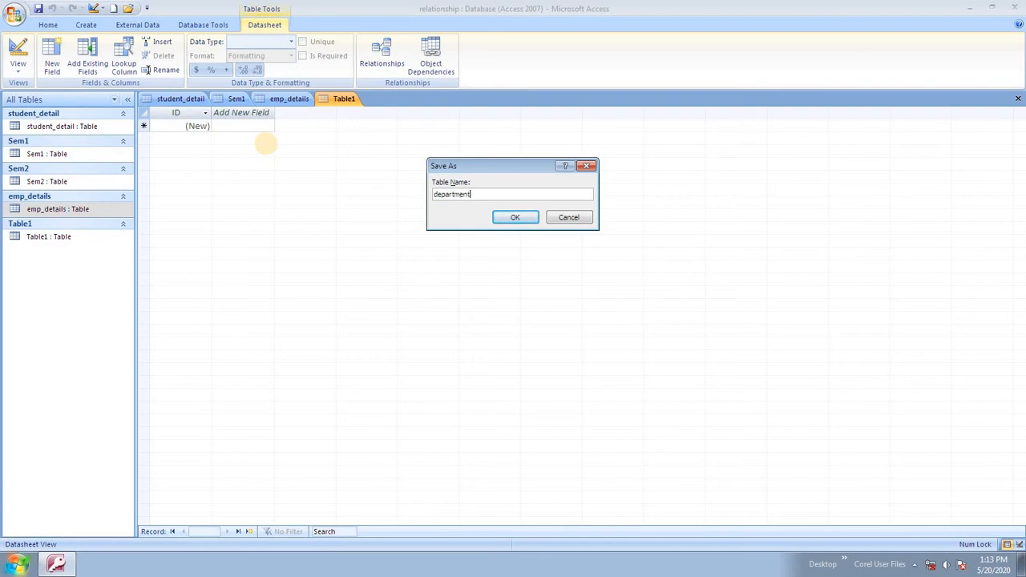
type("epartment")
left_click(515, 217)
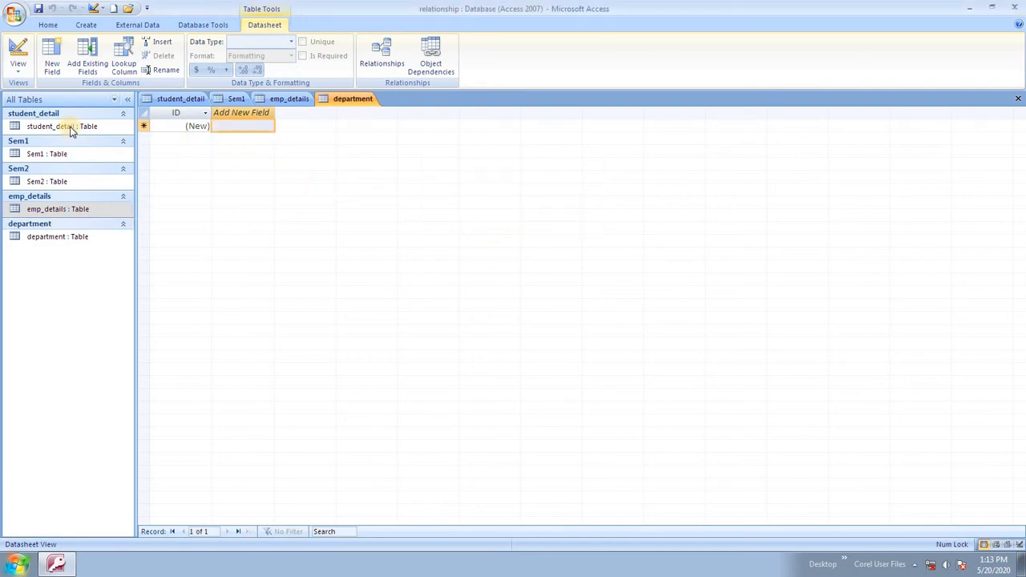
In department's Design View, remove the ID primary key and make Department a Text field.
left_click(17, 69)
left_click(110, 183)
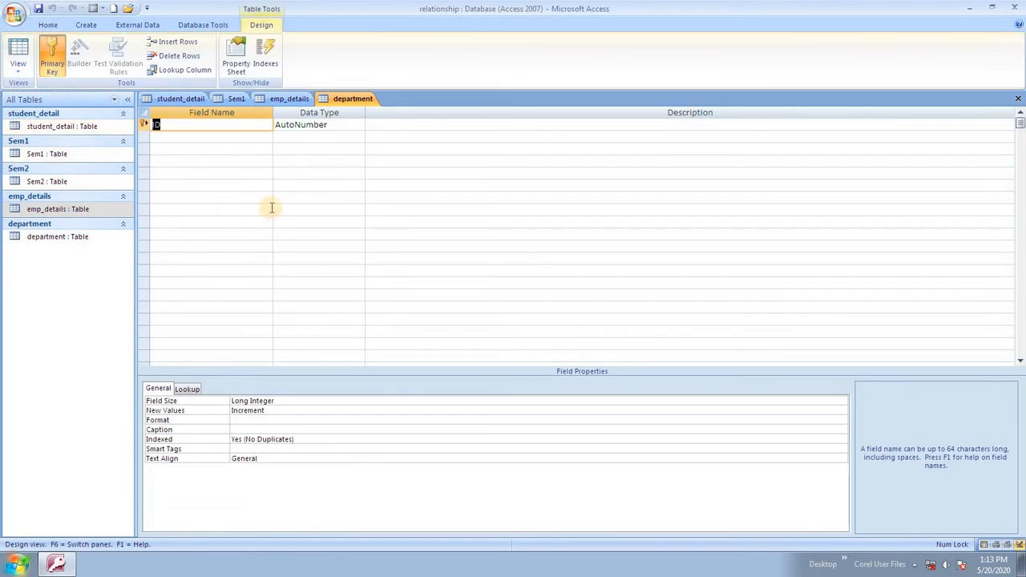
left_click(52, 56)
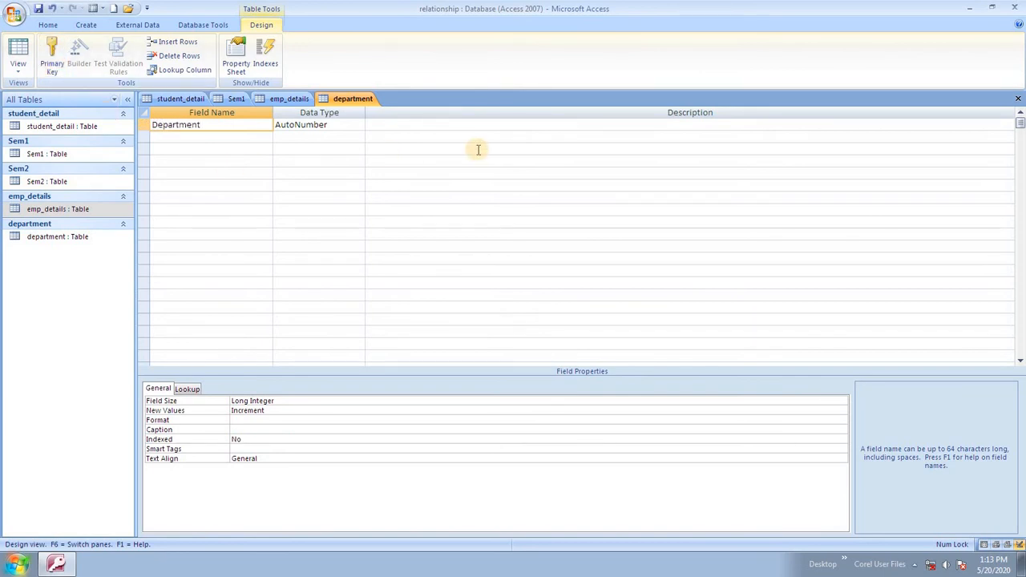
key("Tab")
type("t")
key("Tab")
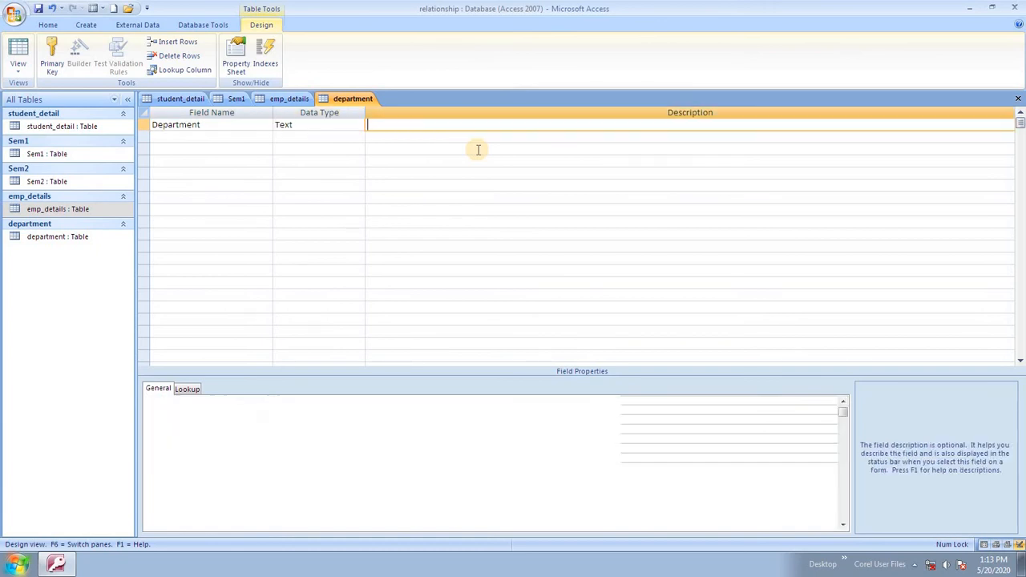
key("Tab")
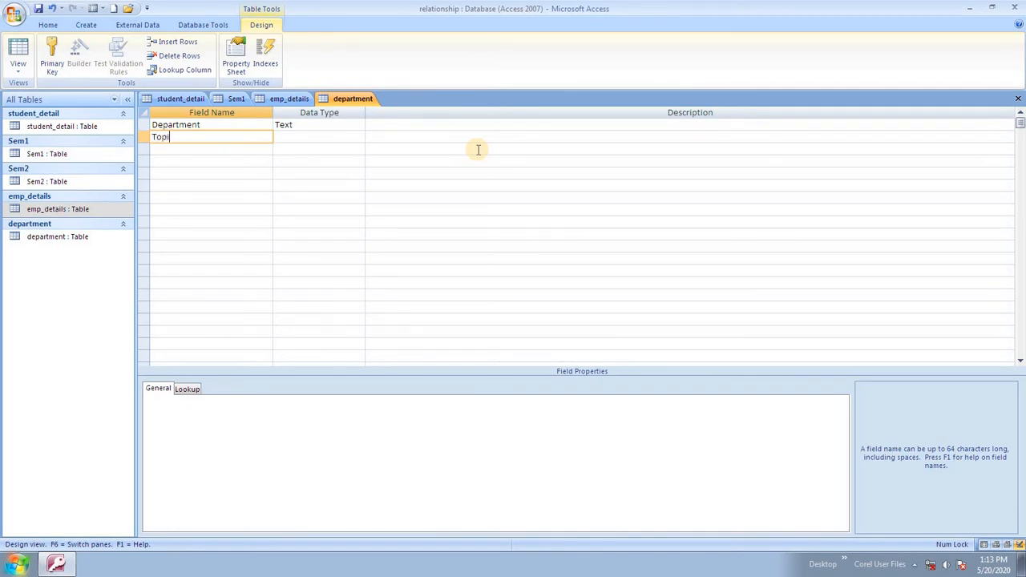
Add a Topic Text field and an AutoNumber EmpID field, then view emp_details' design.
key("Tab")
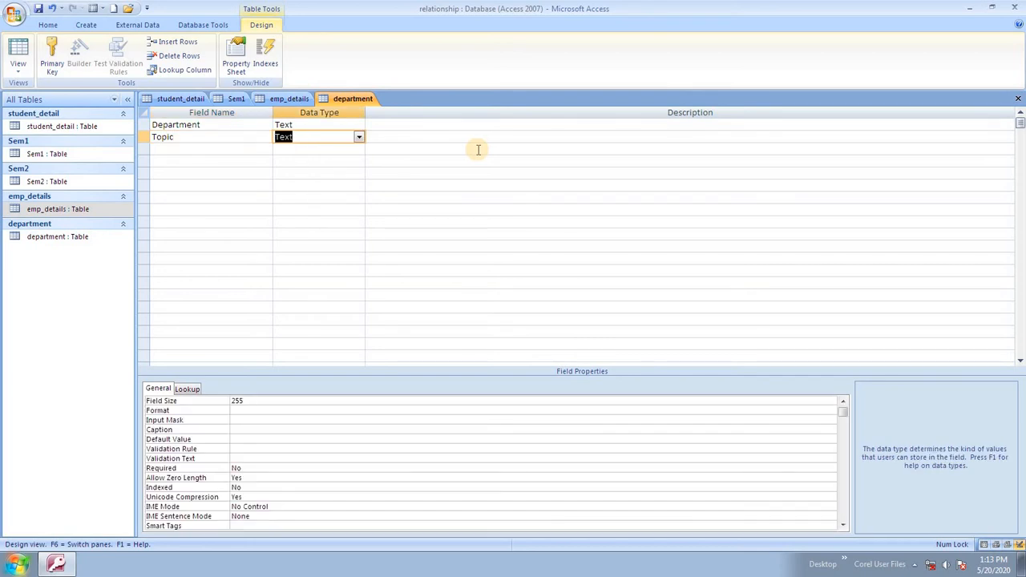
key("Tab")
key("Tab")
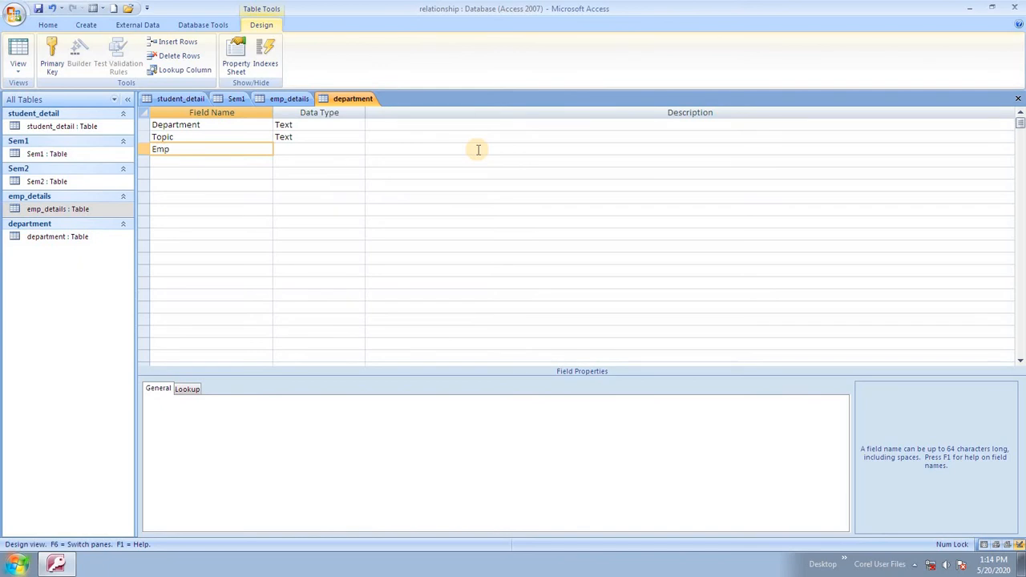
key("Tab")
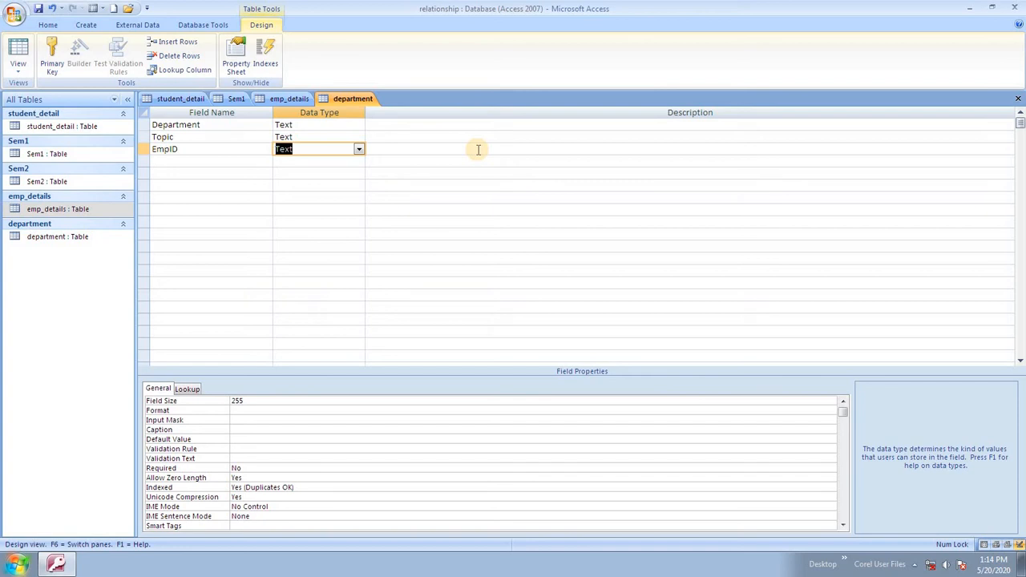
type("autoNumber")
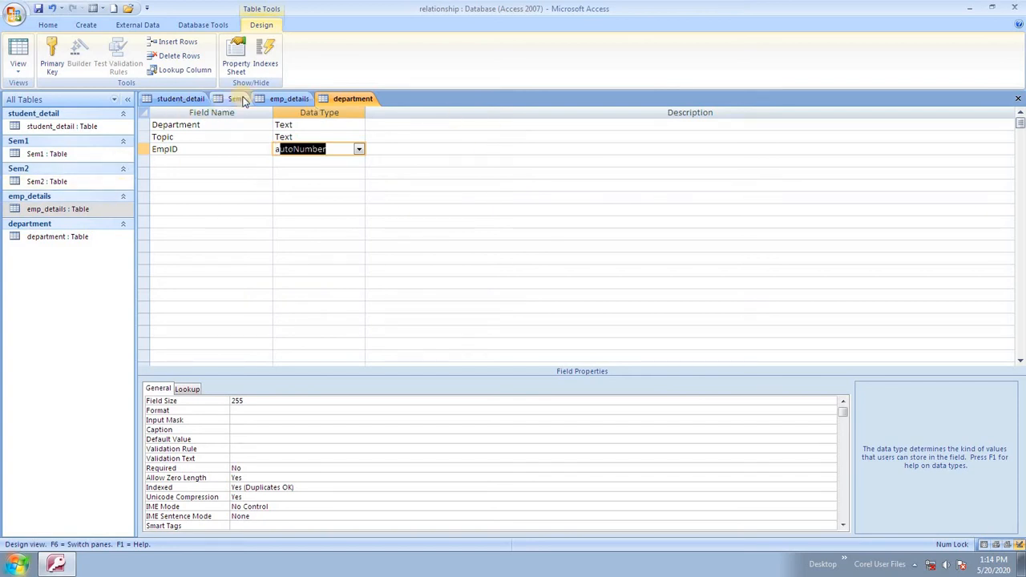
left_click(280, 99)
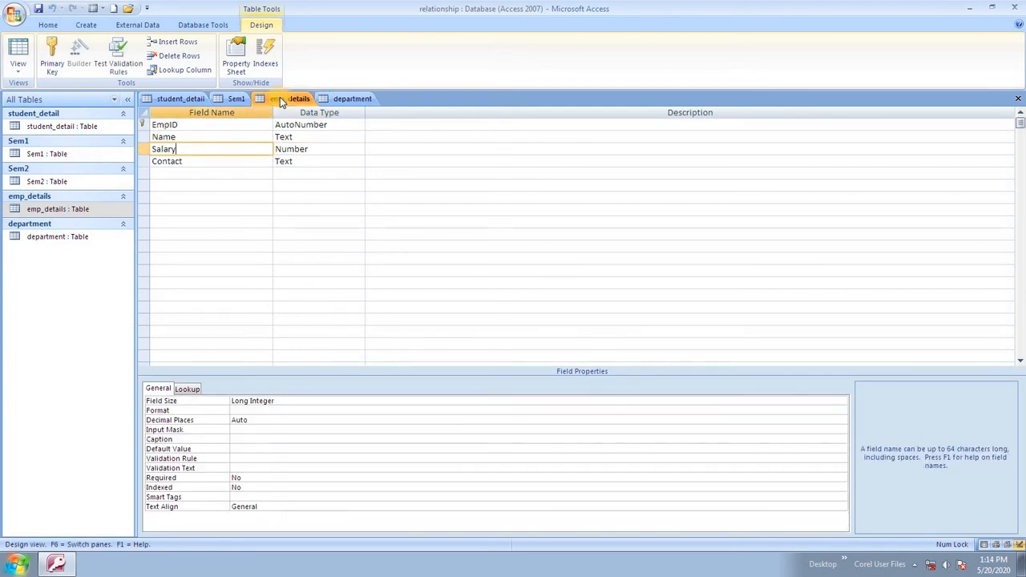
Make EmpID the primary key of the department table.
left_click(344, 98)
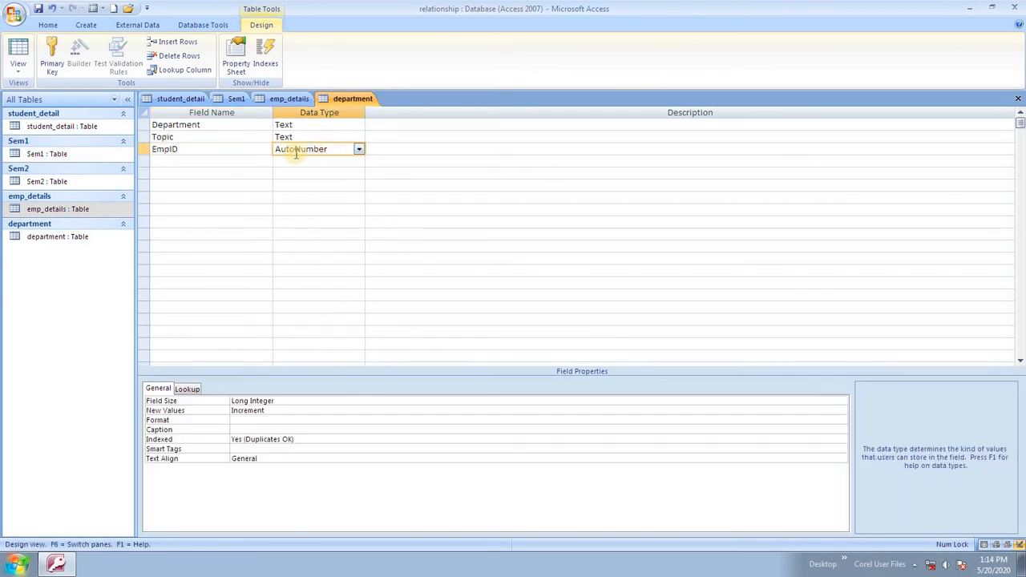
left_click(146, 149)
left_click(68, 56)
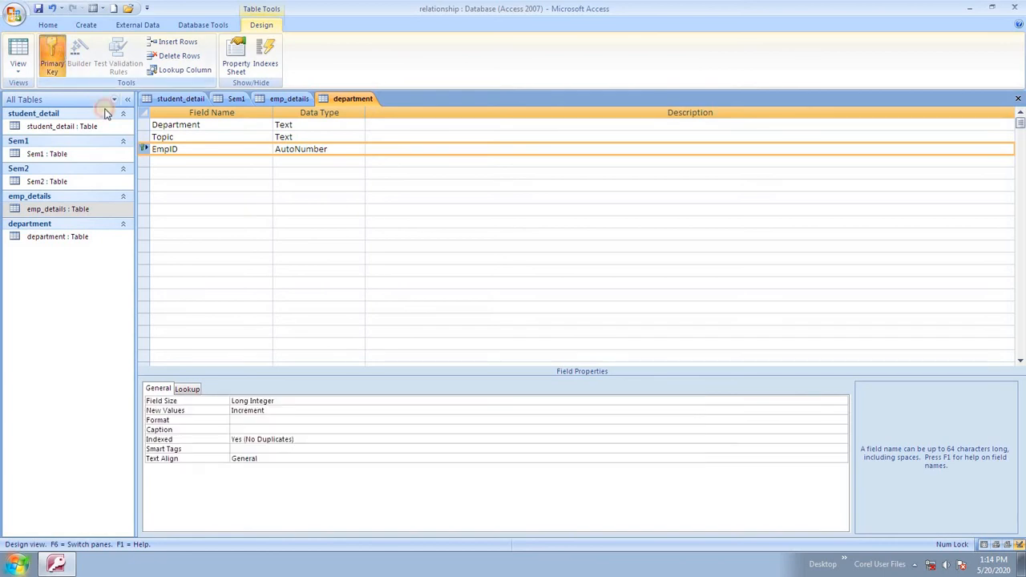
left_click(179, 162)
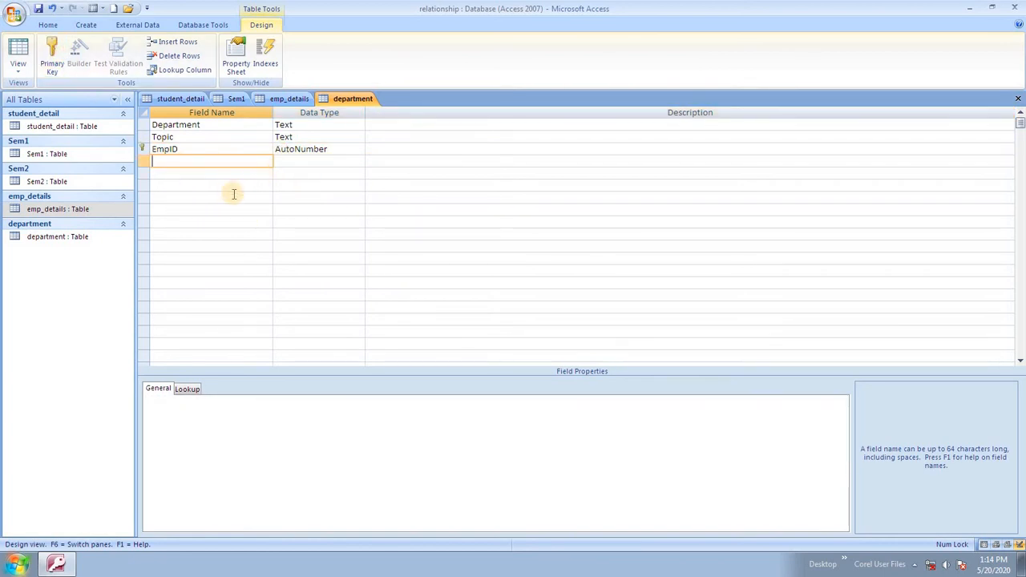
Rename the EmpID field to Eid and try saving the department design.
left_click(183, 148)
left_click(281, 99)
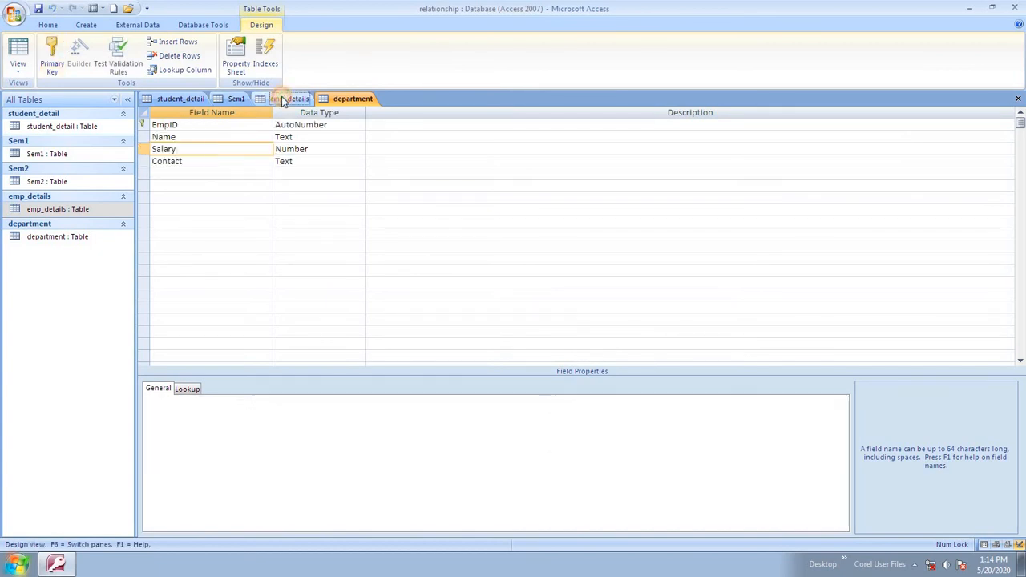
left_click(345, 99)
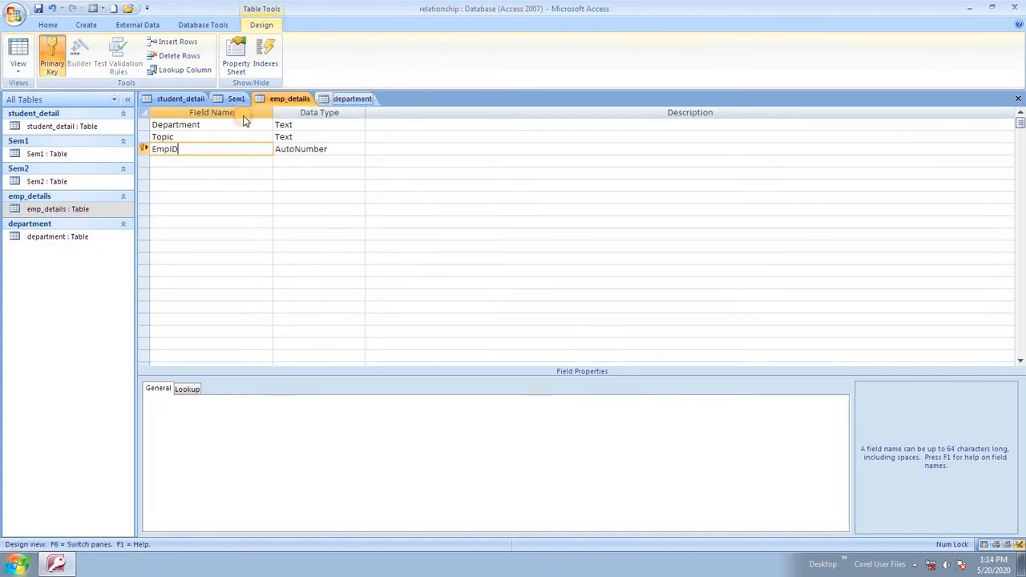
double_click(166, 149)
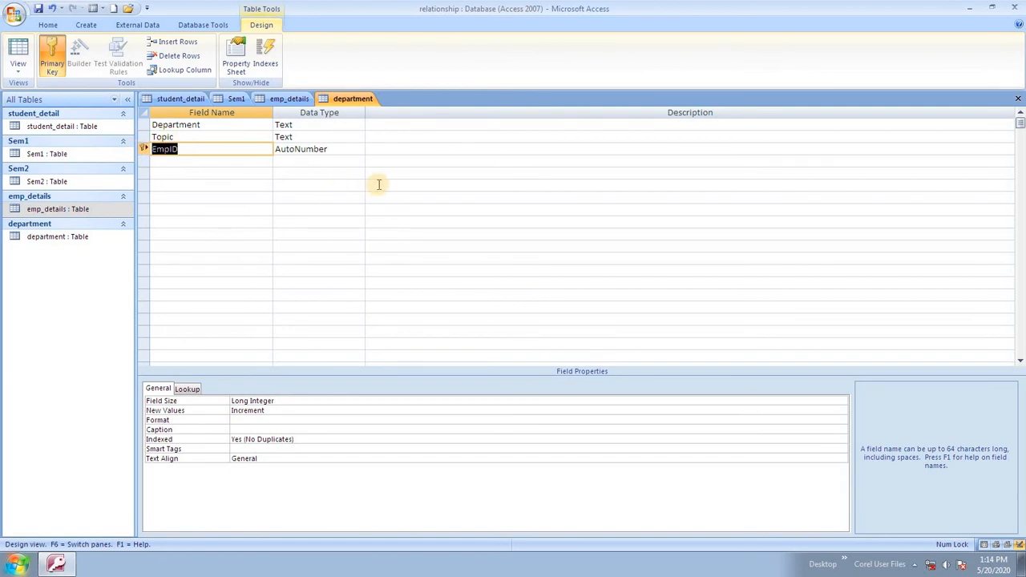
key("BackSpace")
key("ctrl+s")
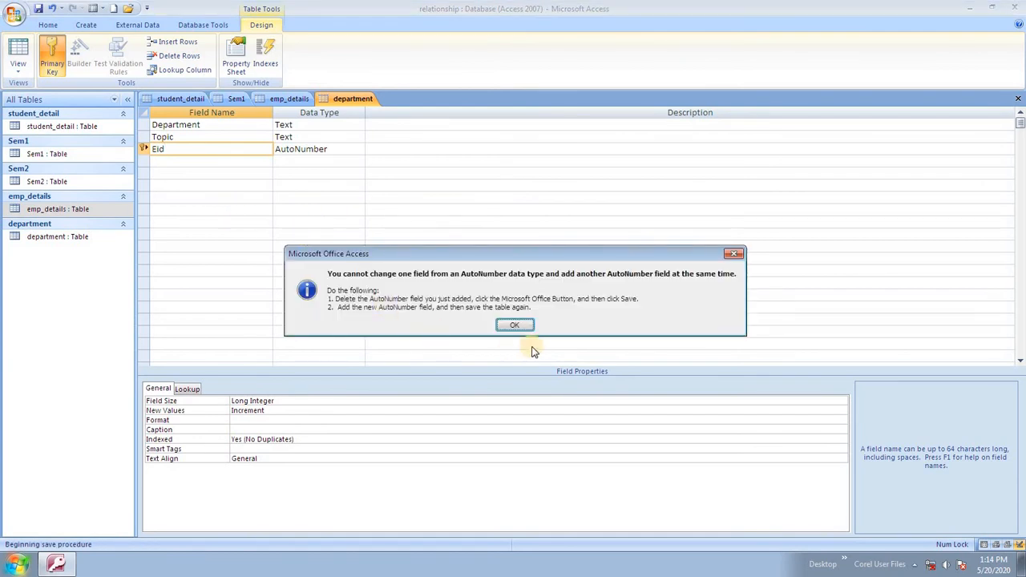
Dismiss the AutoNumber error and add a Time field with Text data type.
left_click(514, 325)
left_click(220, 163)
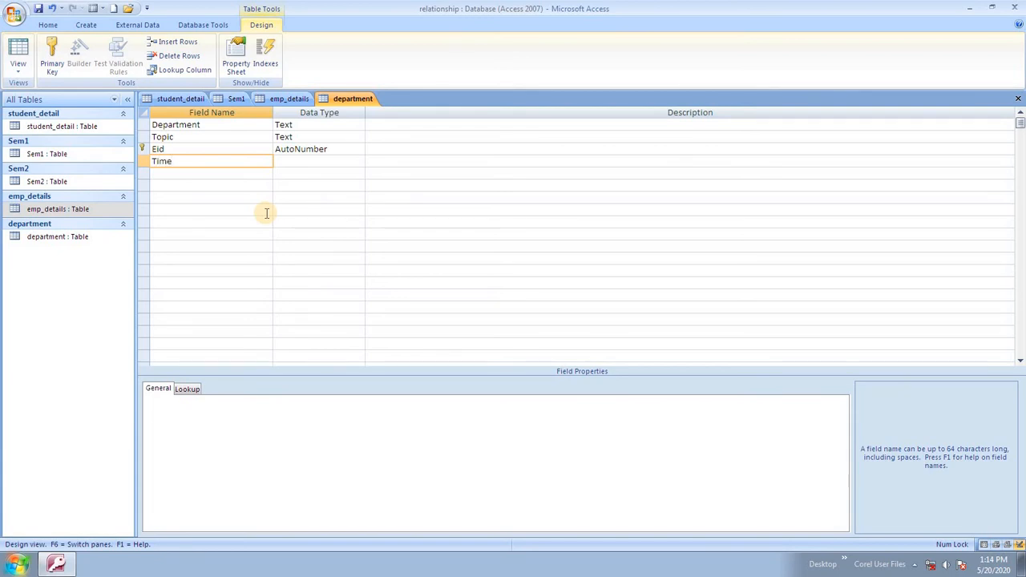
key("Tab")
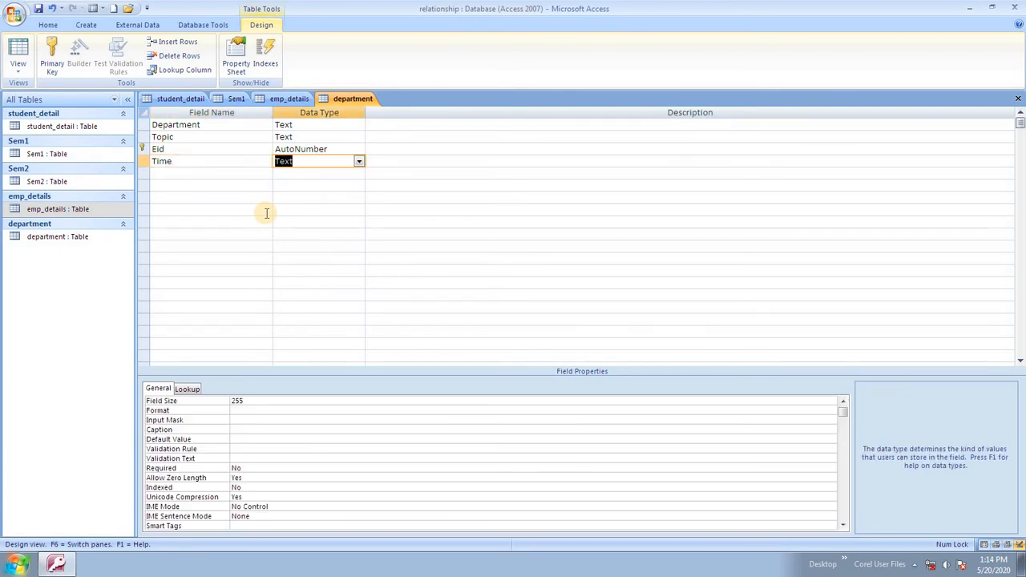
Retry saving the department design repeatedly, dismissing each AutoNumber error with OK.
key("ctrl+s")
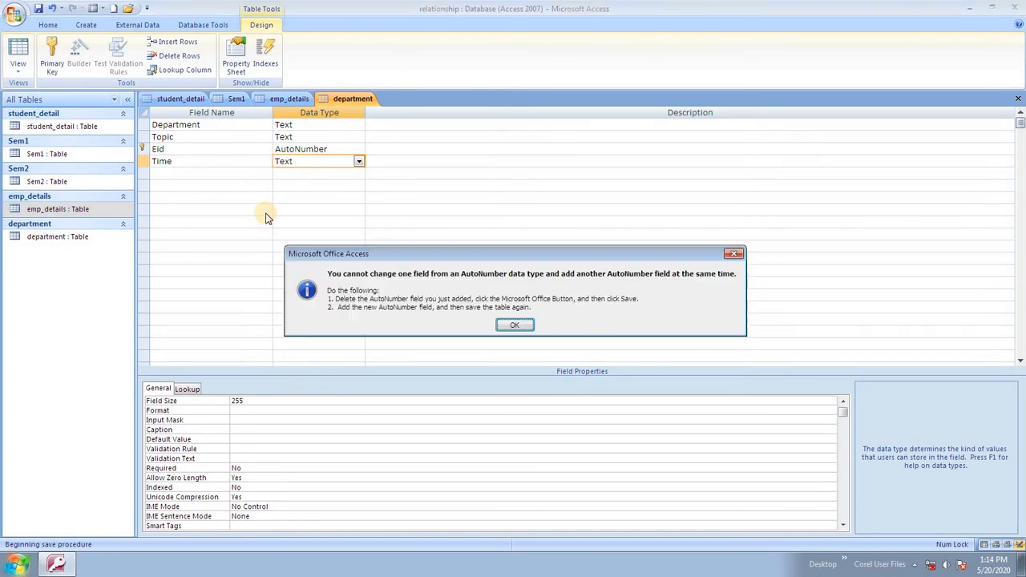
left_click(514, 325)
key("ctrl+s")
left_click(507, 324)
left_click(230, 174)
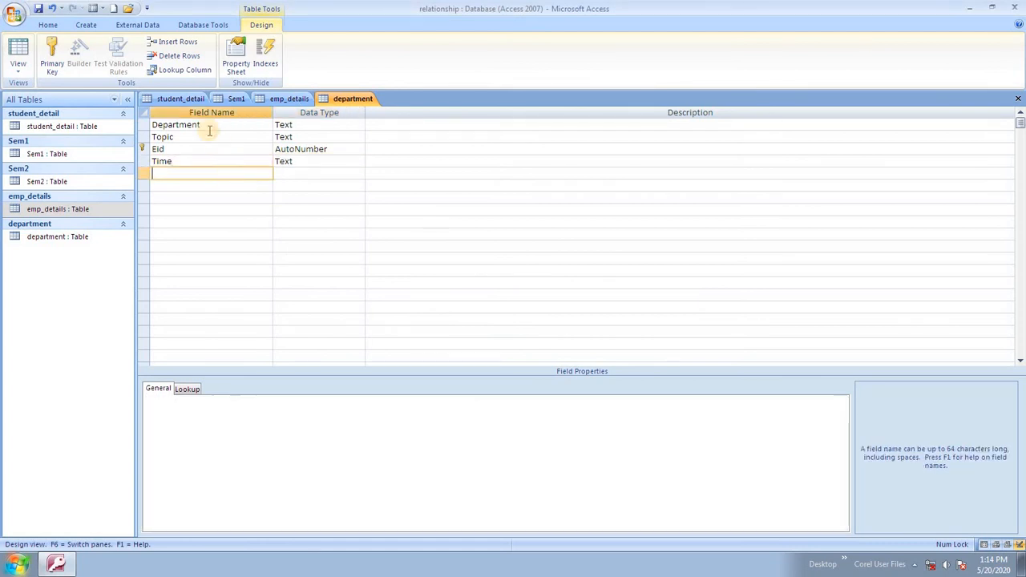
key("ctrl+s")
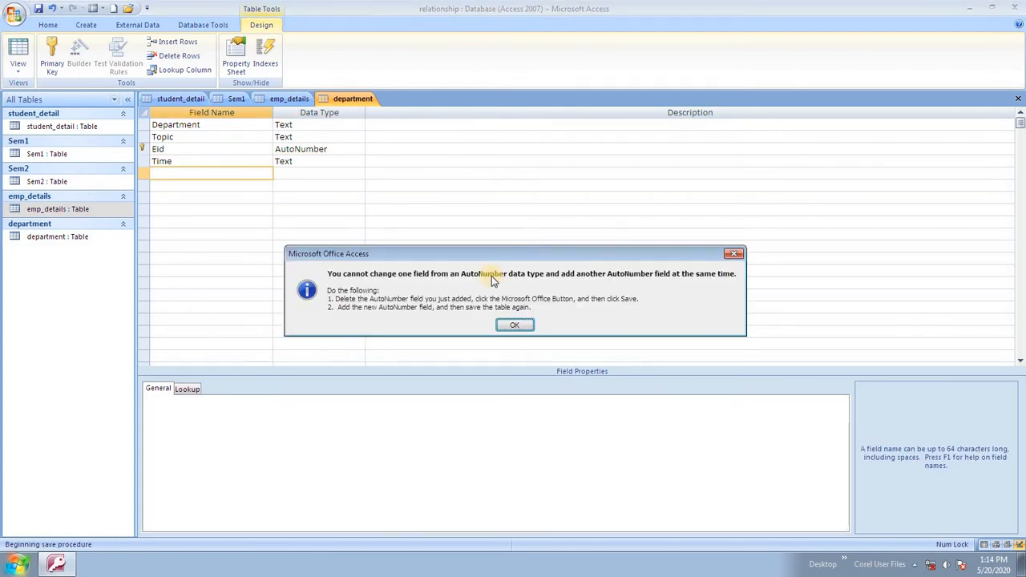
left_click(516, 325)
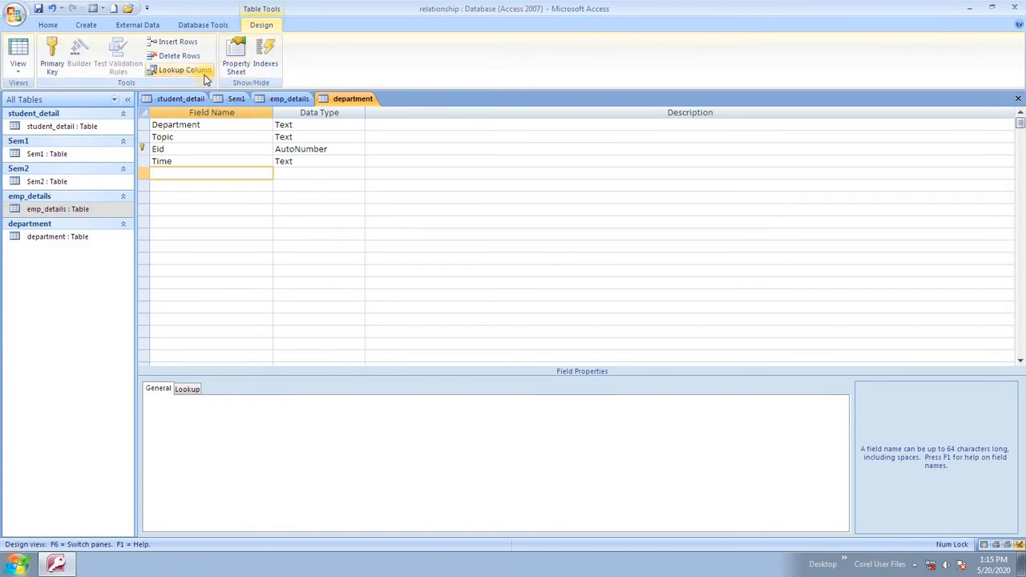
left_click(437, 211)
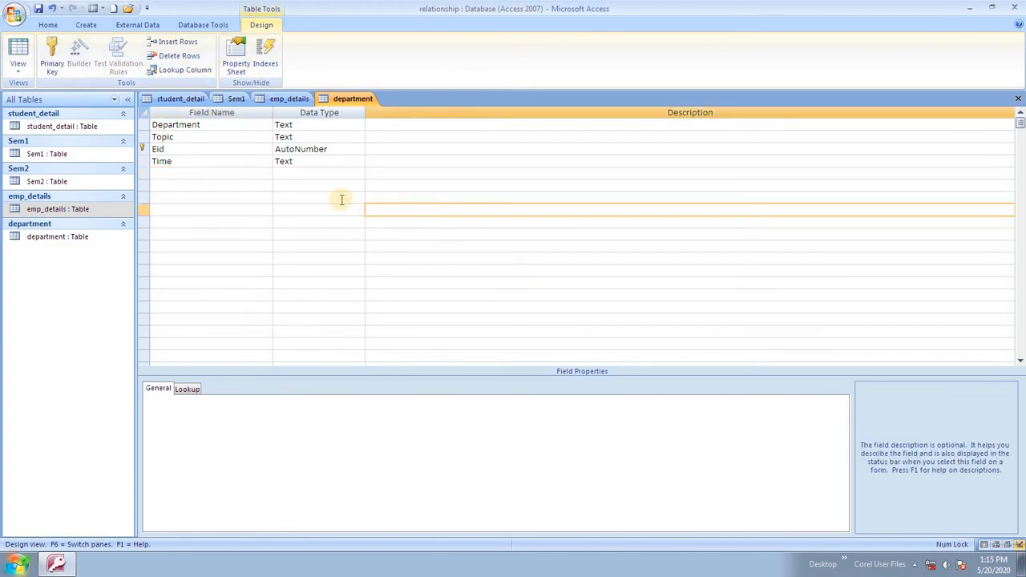
key("ctrl+s")
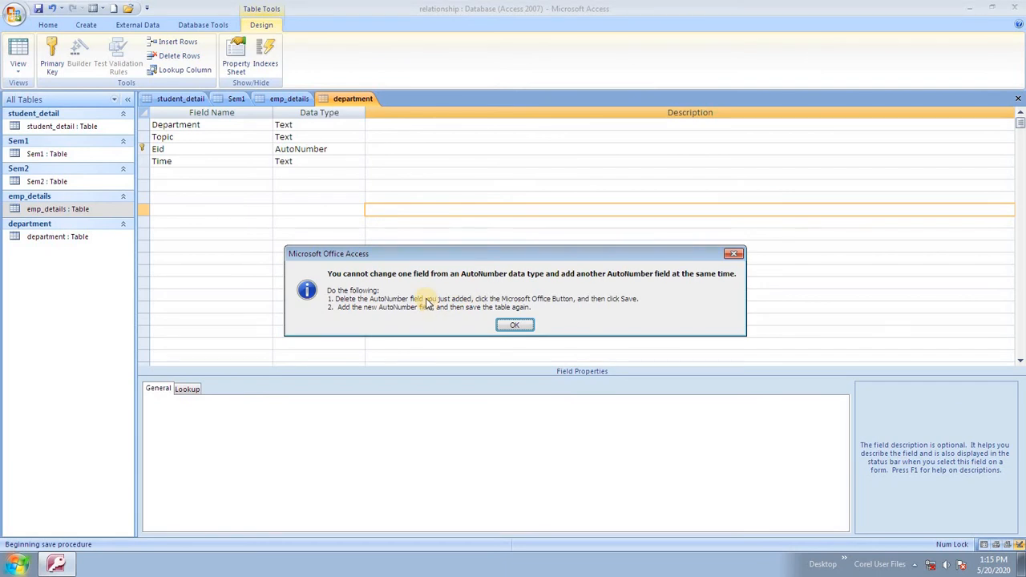
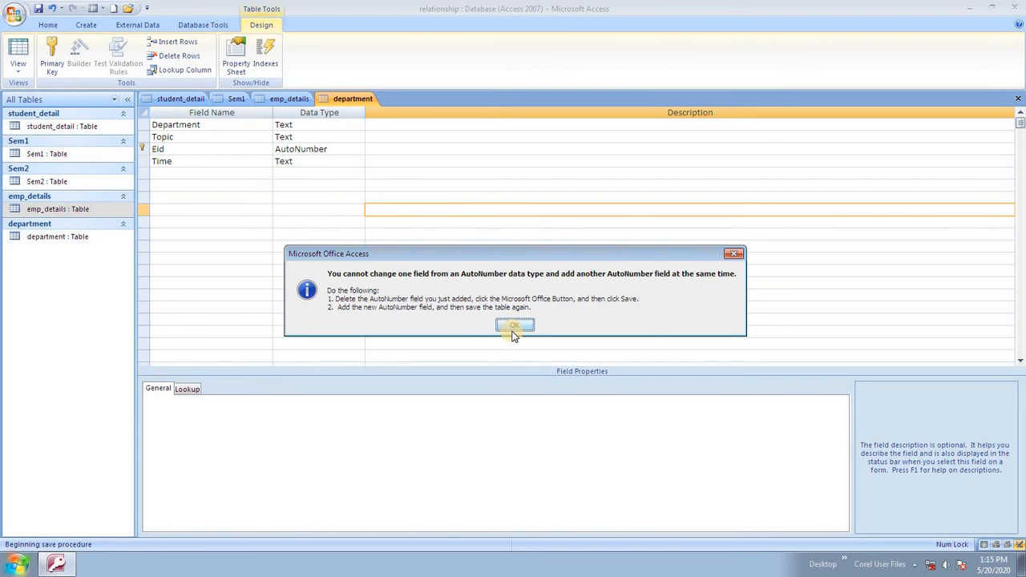
Dismiss the AutoNumber error and change the Eid field's data type from AutoNumber to Number.
left_click(516, 328)
left_click(514, 326)
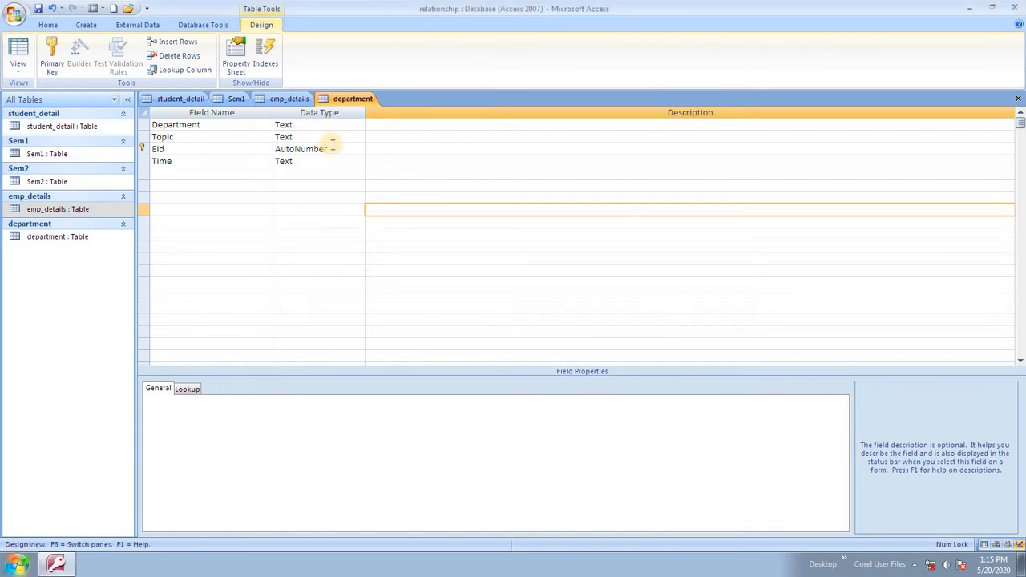
left_click(331, 149)
left_click_drag(328, 150, 273, 149)
left_click(359, 150)
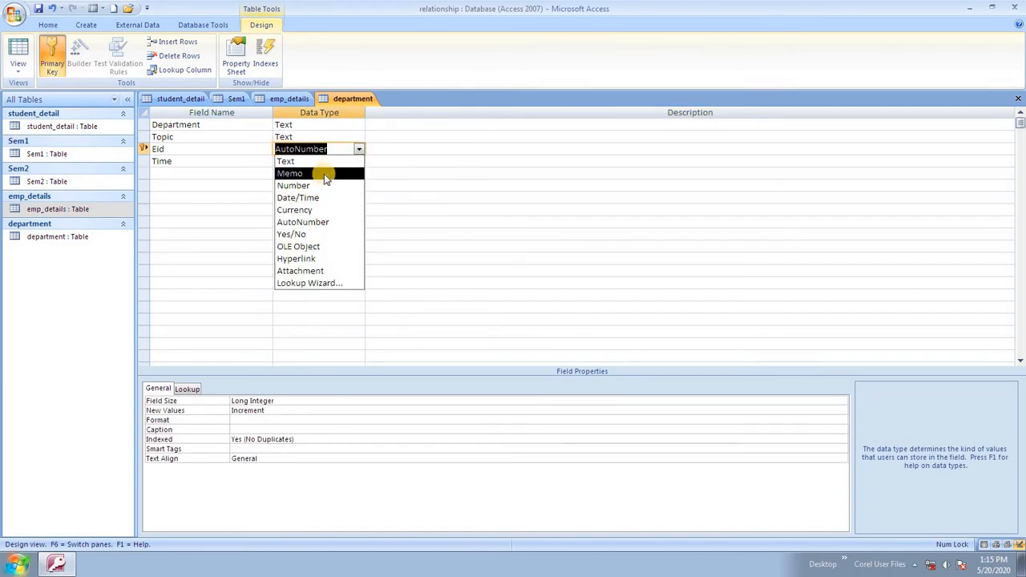
left_click(325, 185)
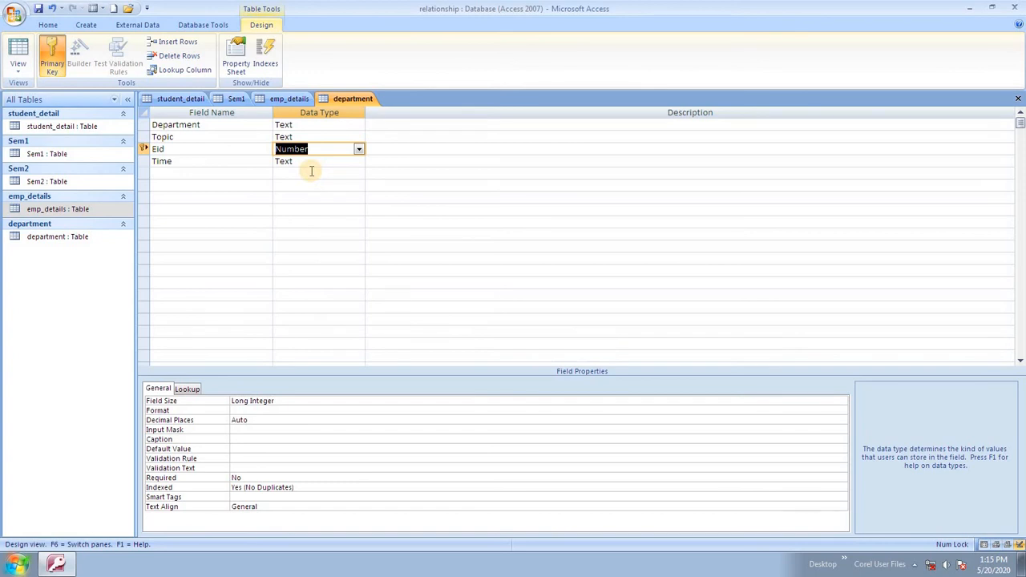
left_click(214, 222)
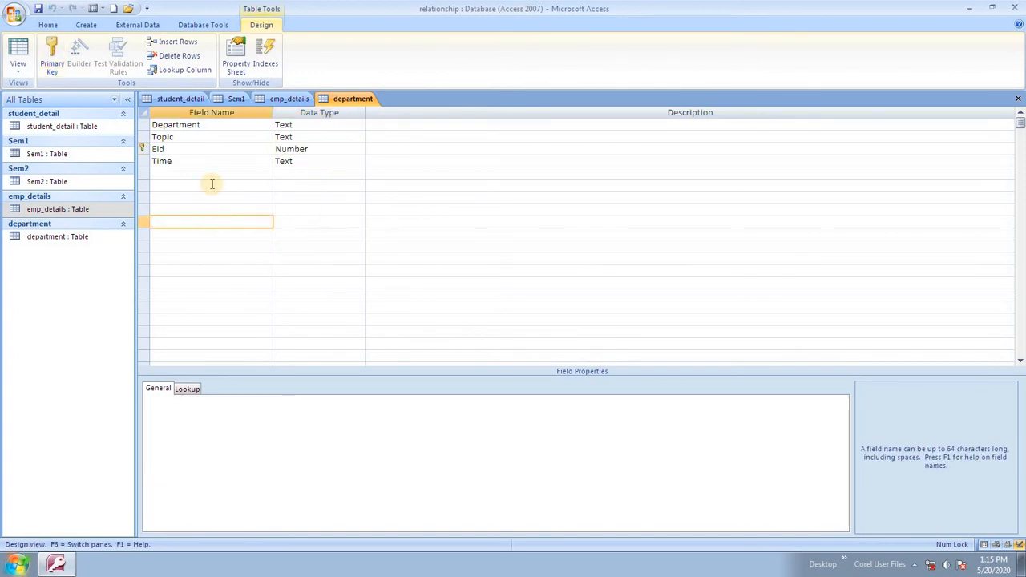
Switch both department and emp_details to Datasheet View, ending on the empty department datasheet.
left_click(17, 69)
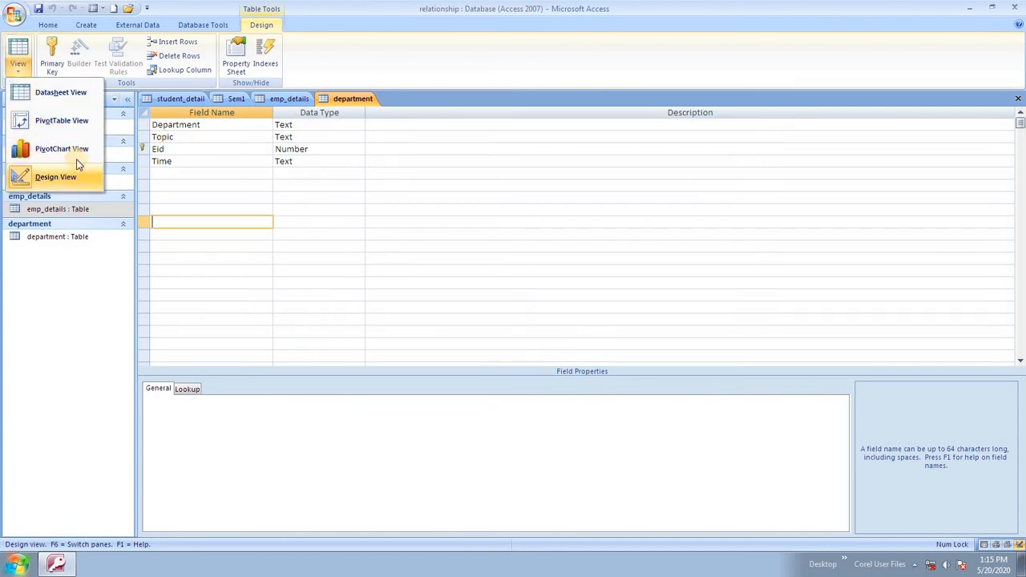
left_click(69, 93)
left_click(292, 100)
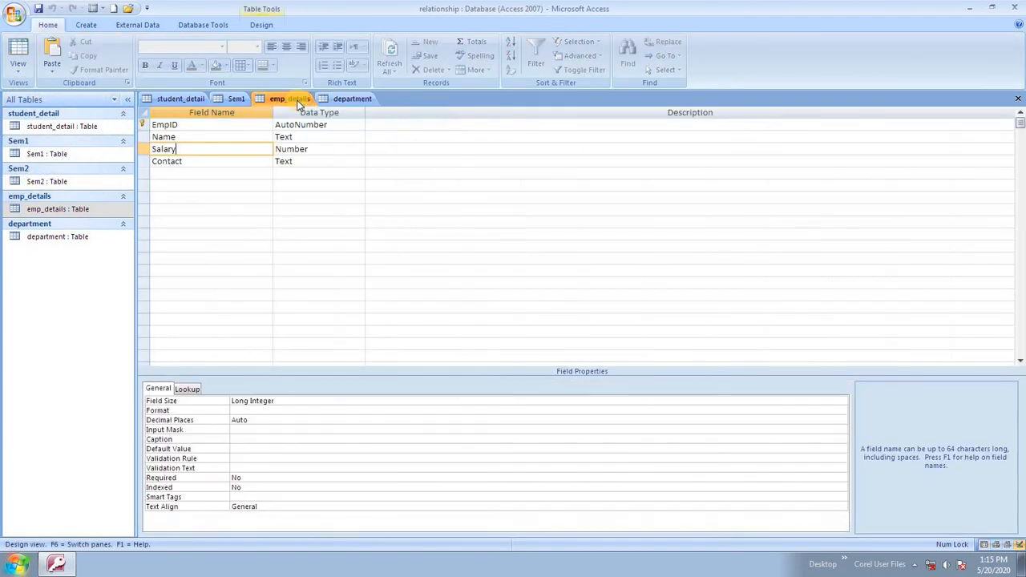
right_click(293, 100)
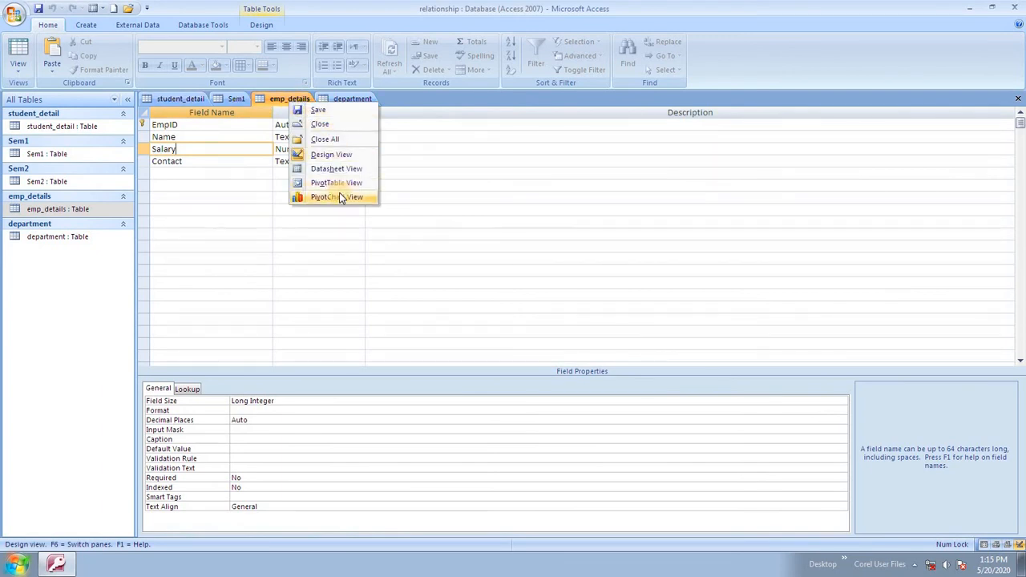
left_click(337, 169)
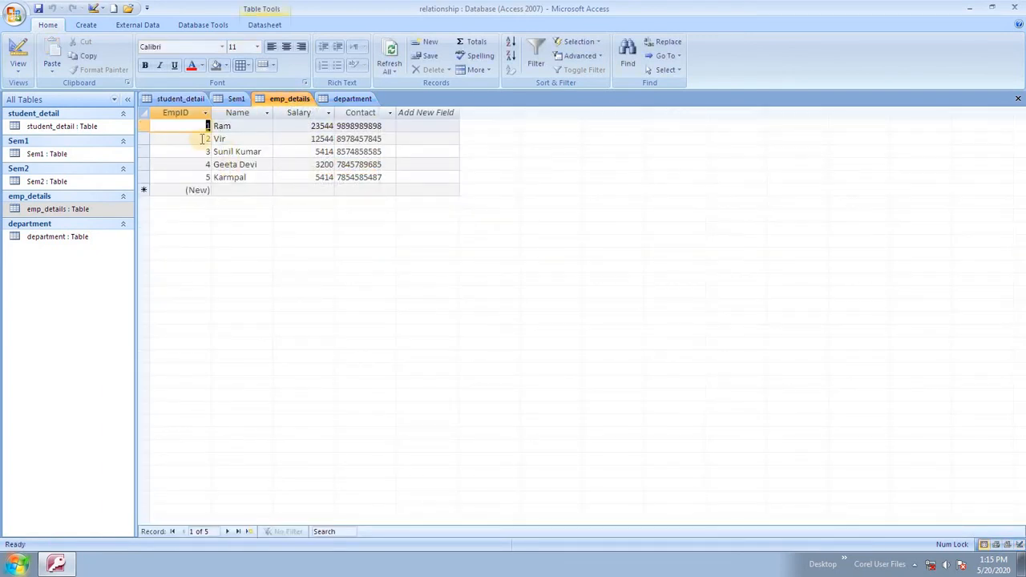
left_click(343, 99)
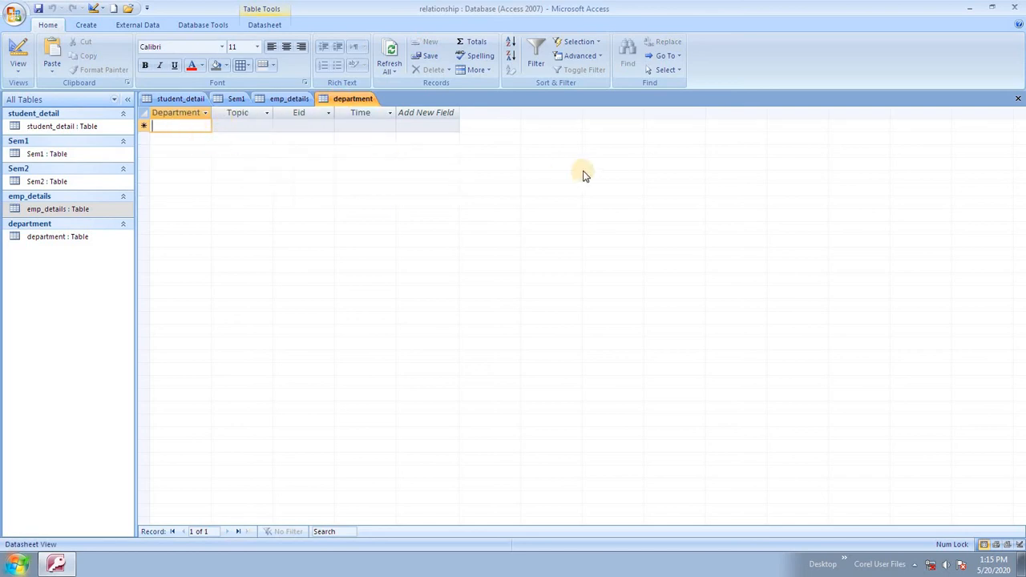
Enter the first department record: Teaching, Computer, Eid 1, Time 6.
type("Teaching")
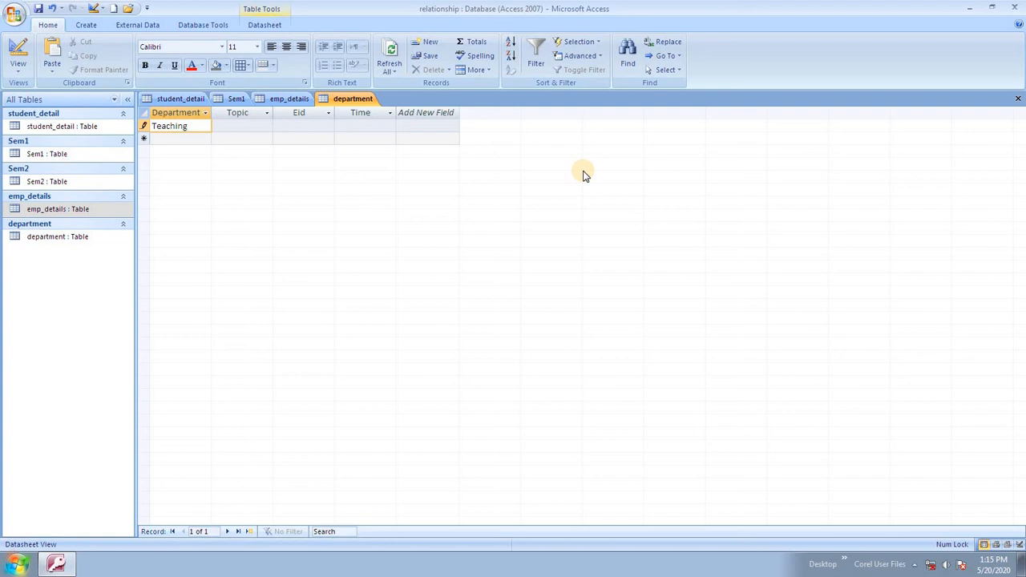
key("Tab")
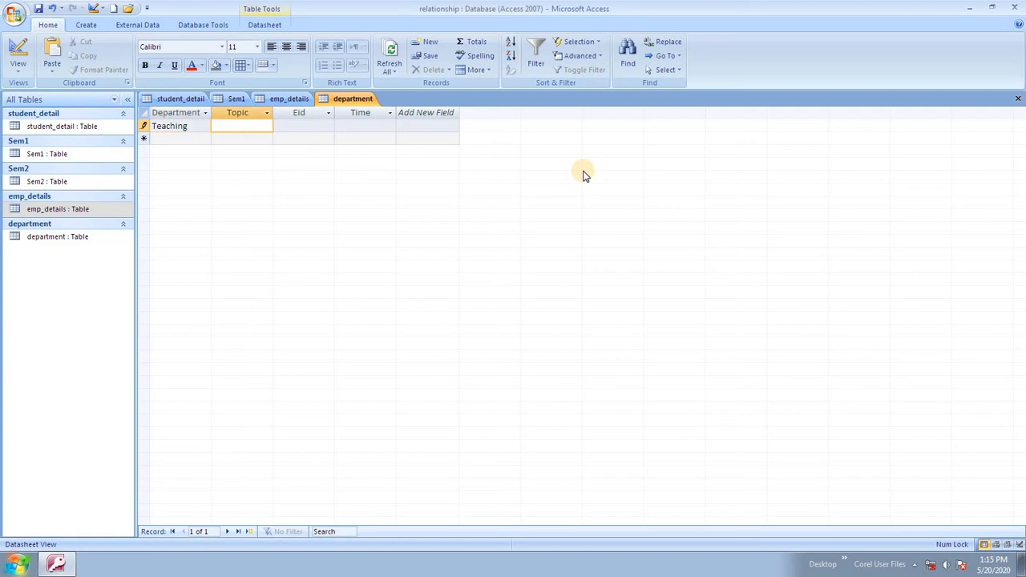
type("Computer")
key("Tab")
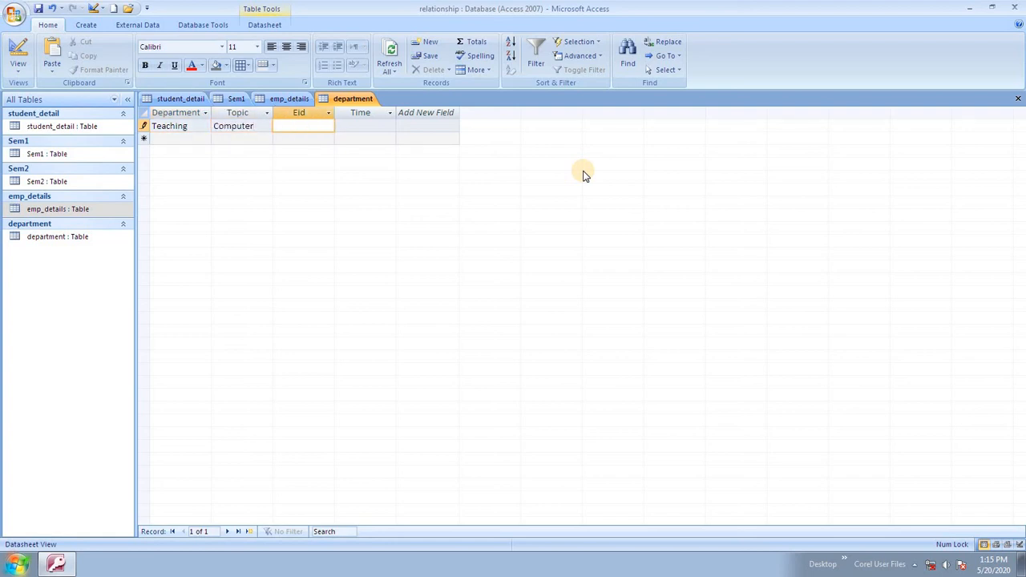
type("1")
key("Tab")
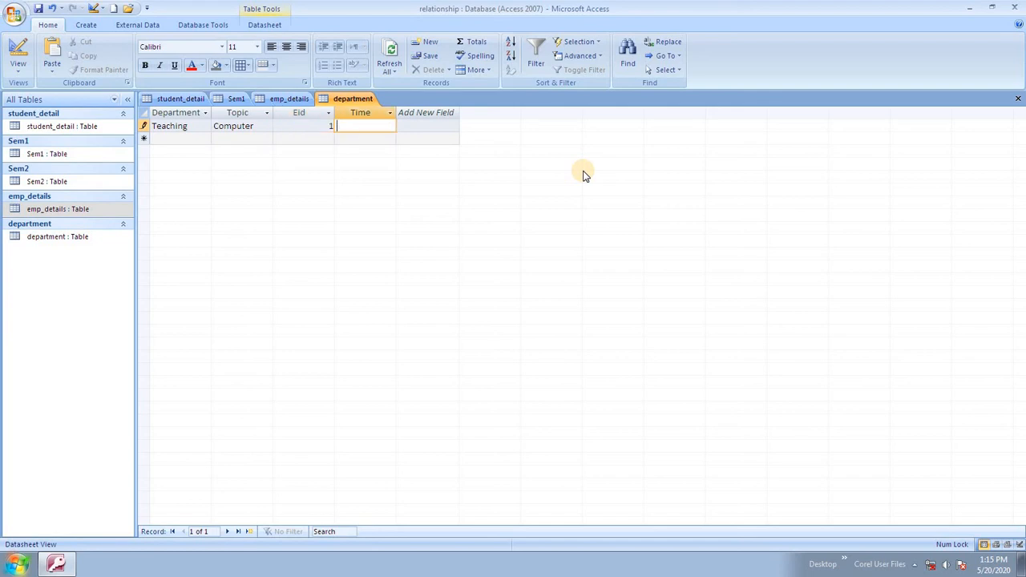
type("6")
key("Tab")
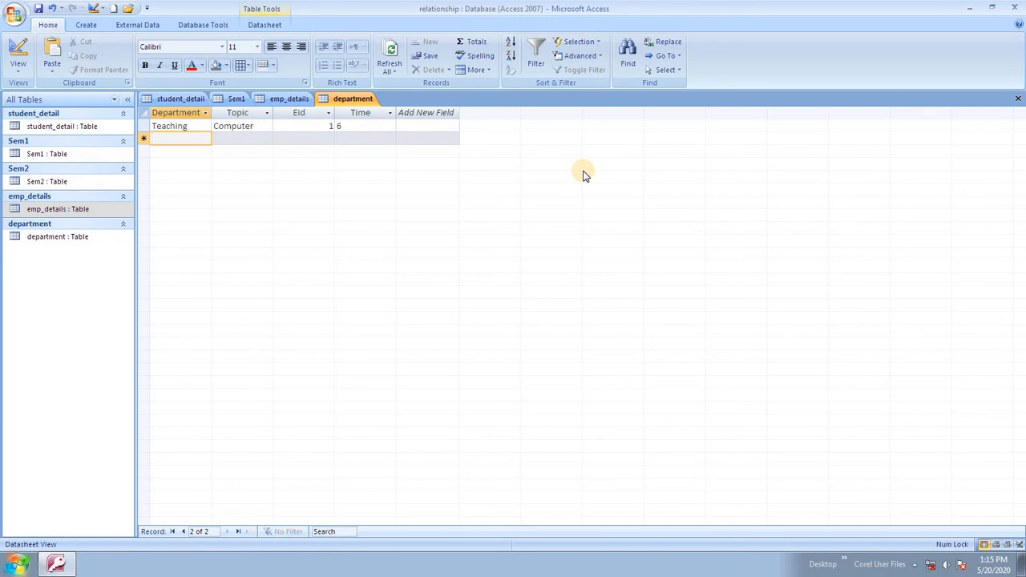
Enter the second record: Manager, Account, Eid 2, Time 8.
type("Manager")
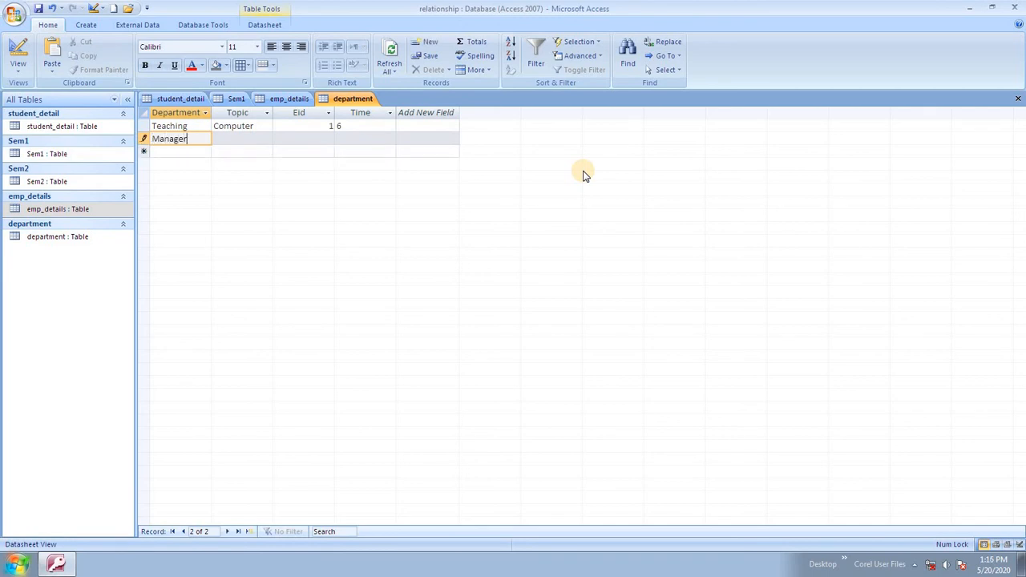
key("Tab")
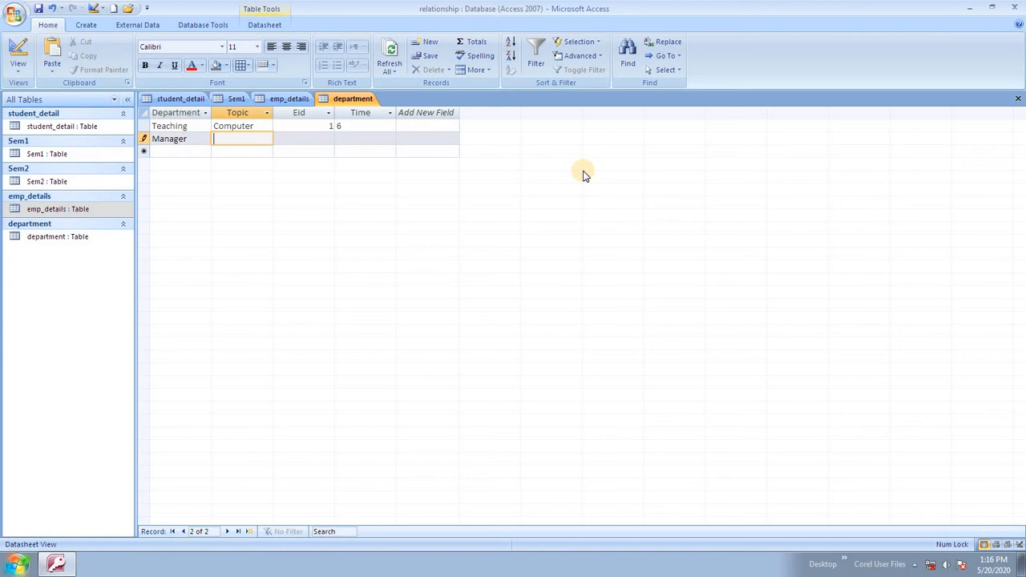
type("Account")
key("Tab")
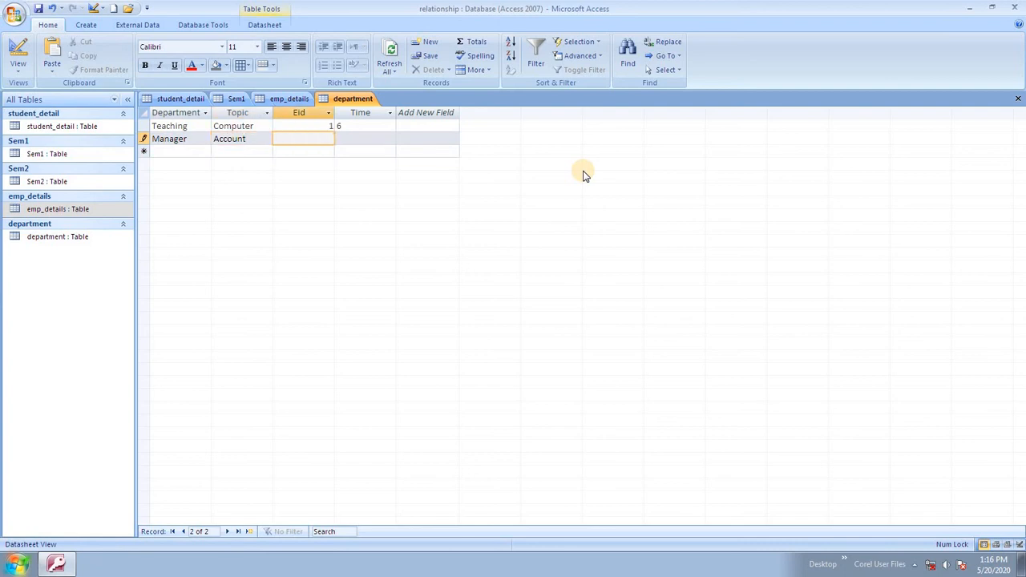
key("Tab")
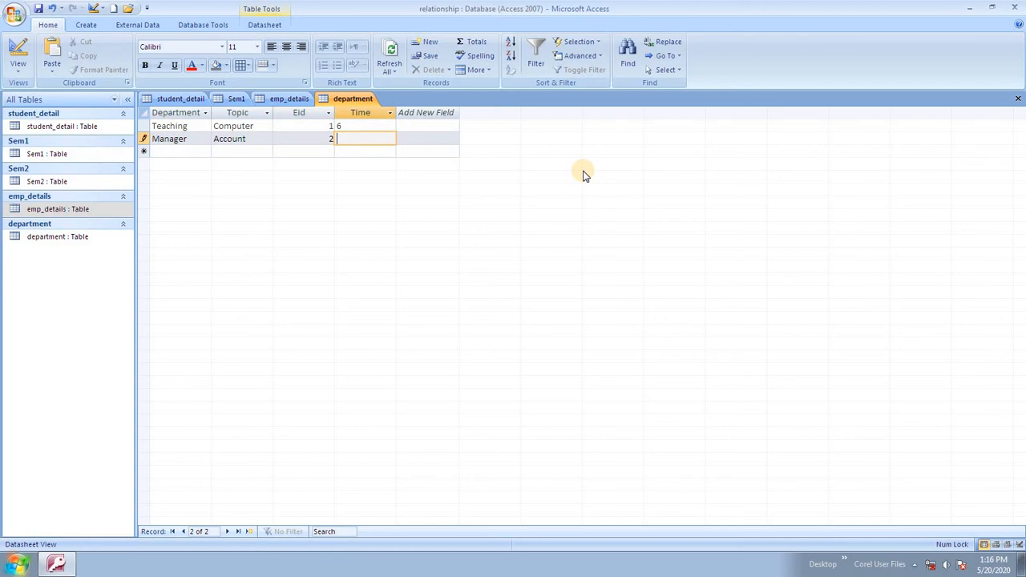
type("8")
key("Tab")
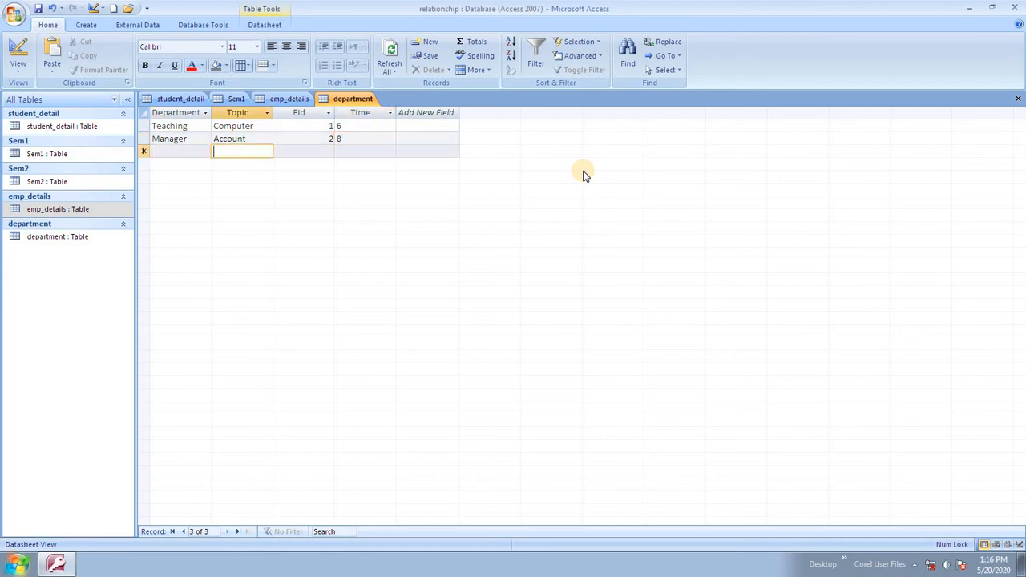
Enter the third record: Accontant, Account, Eid 3, Time 10.
key("shift+Tab")
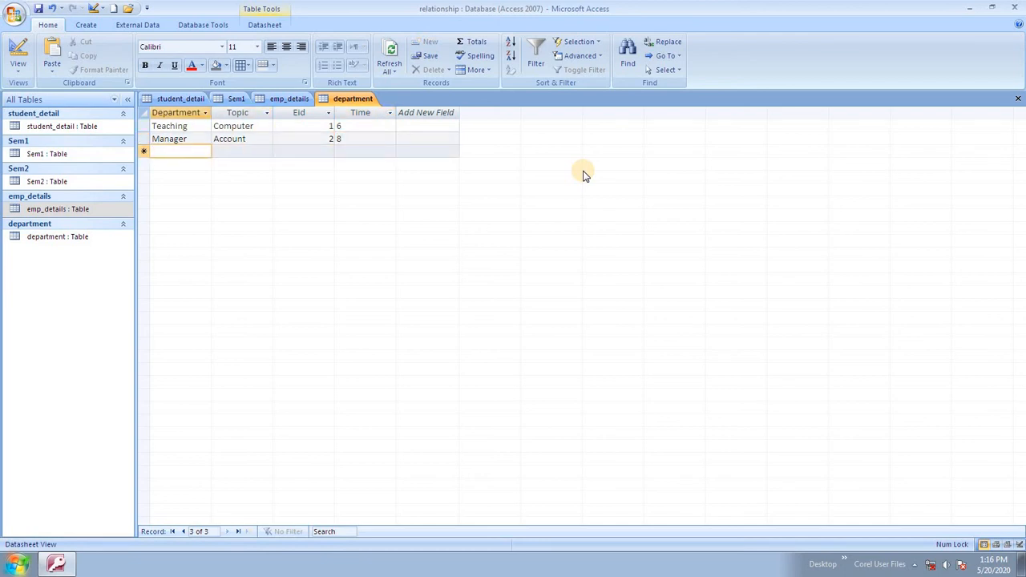
type("Accont")
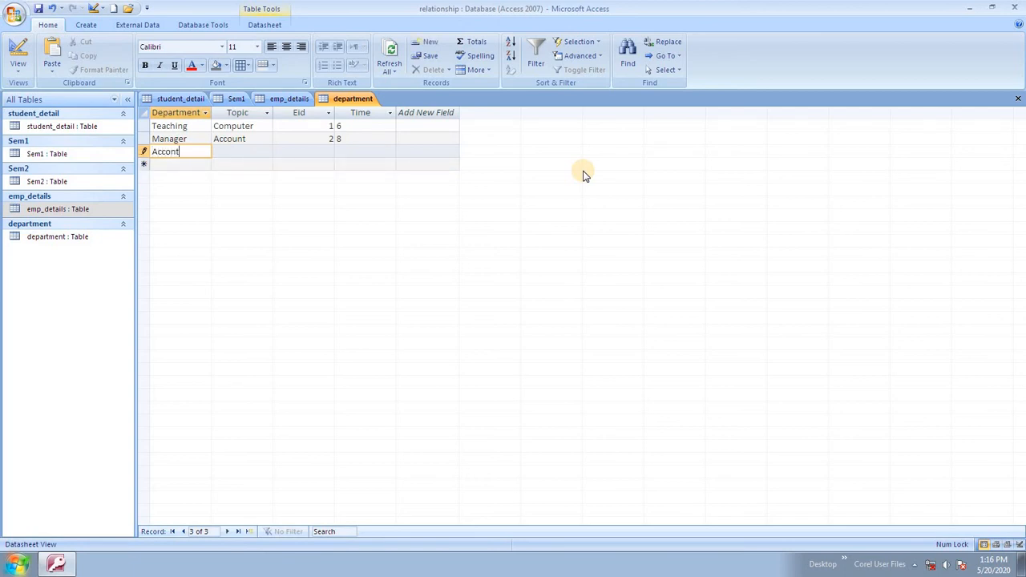
type("ant")
key("Tab")
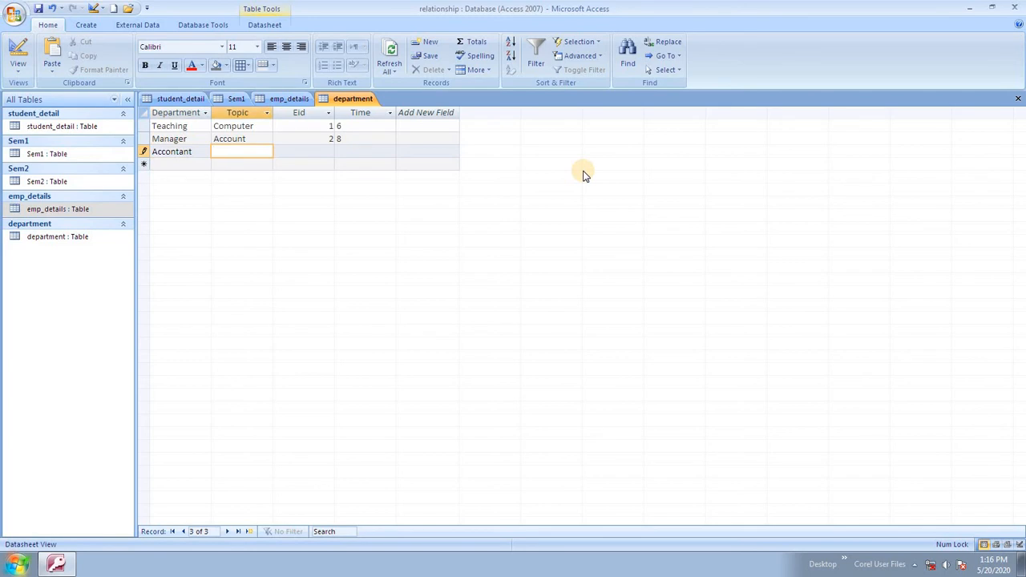
type("Aco")
type("count")
key("Tab")
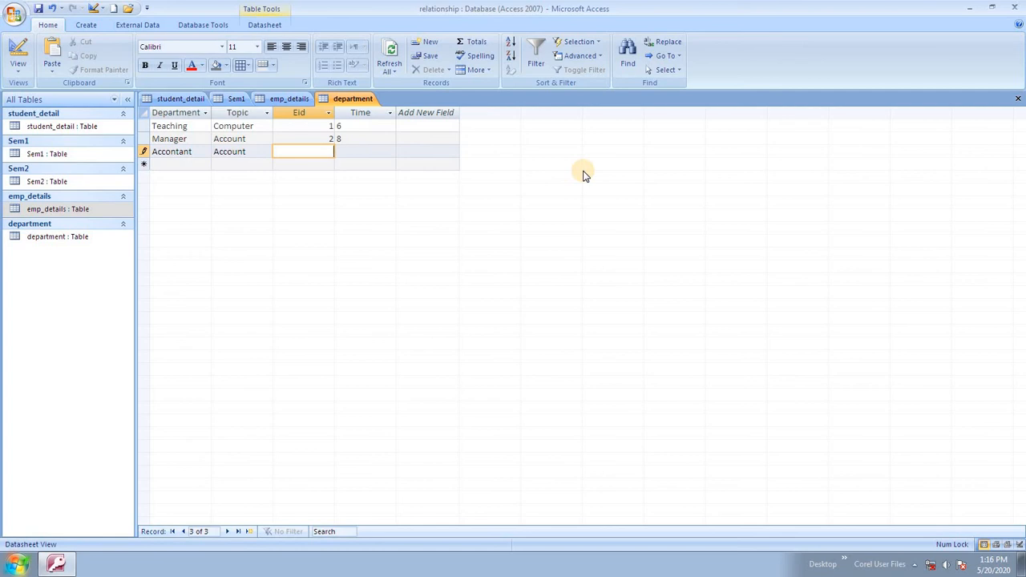
key("Tab")
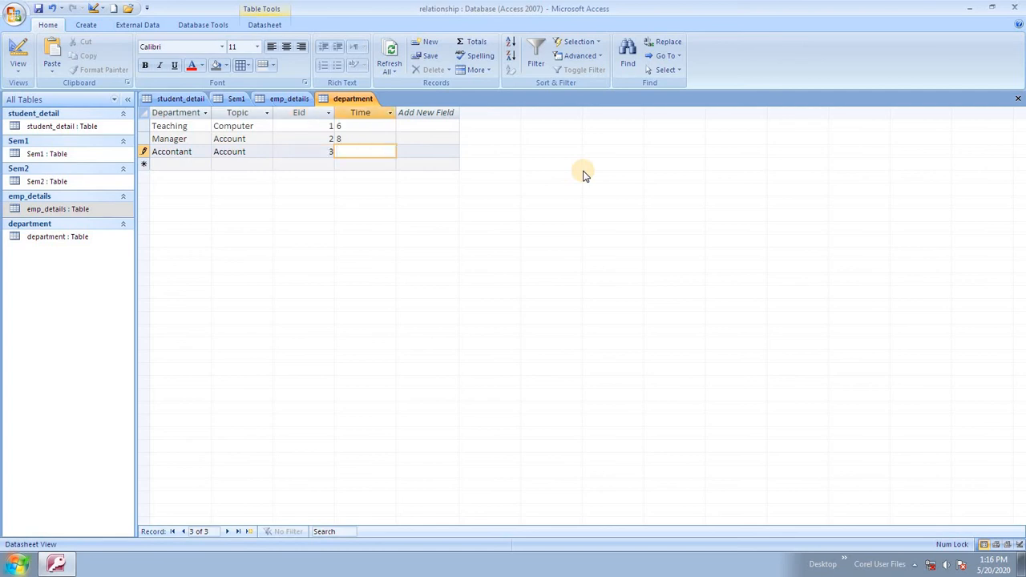
type("10")
key("Tab")
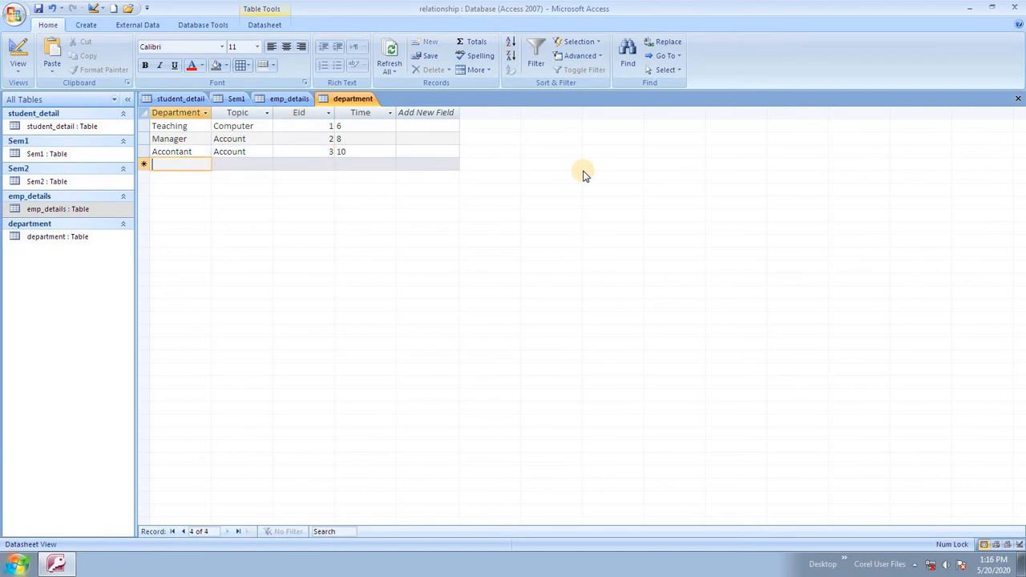
Enter the Peon record with Topic Peon, Eid 4 and Time 12.
type("P")
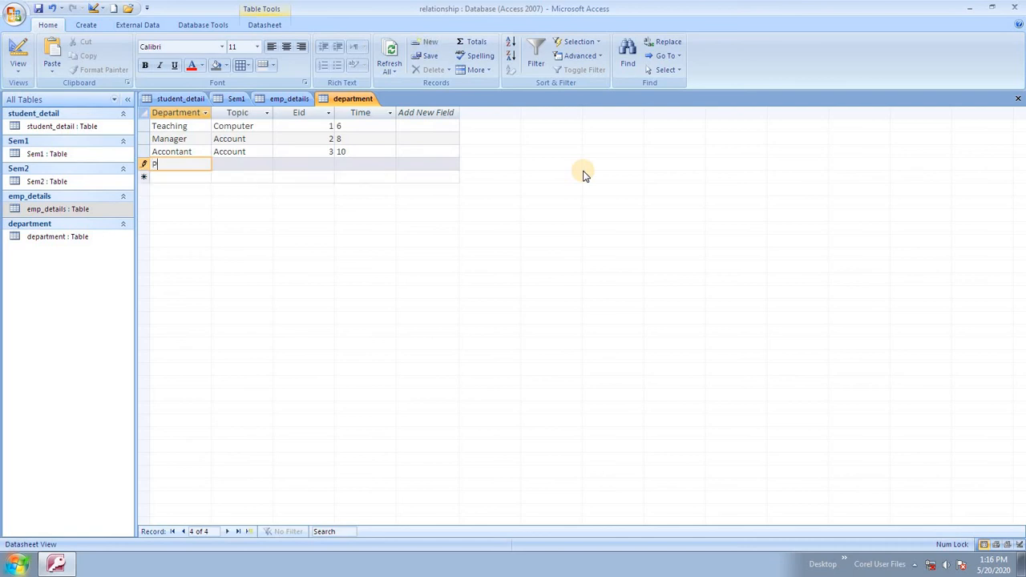
type("eon")
key("Tab")
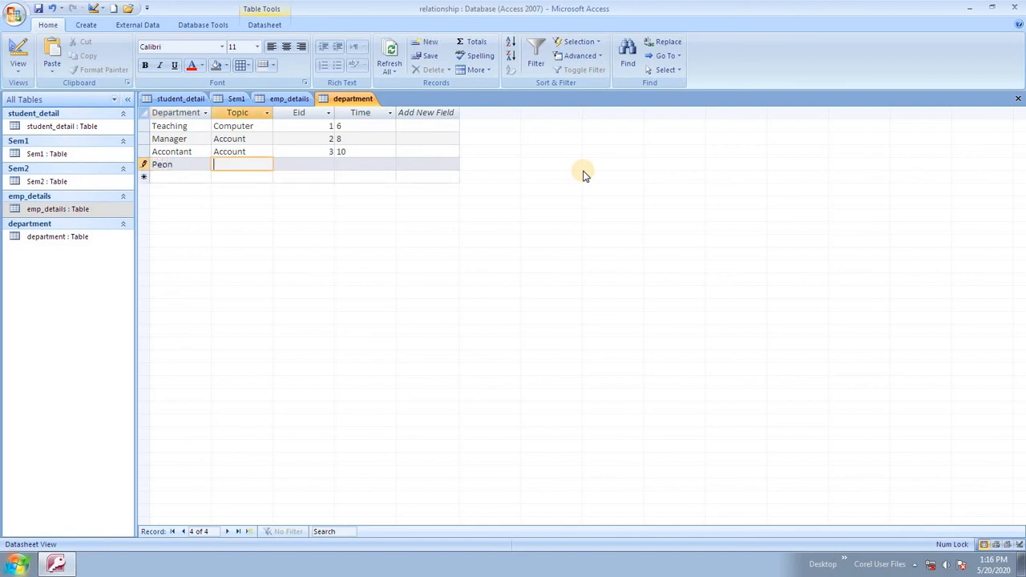
type("Peon")
key("Tab")
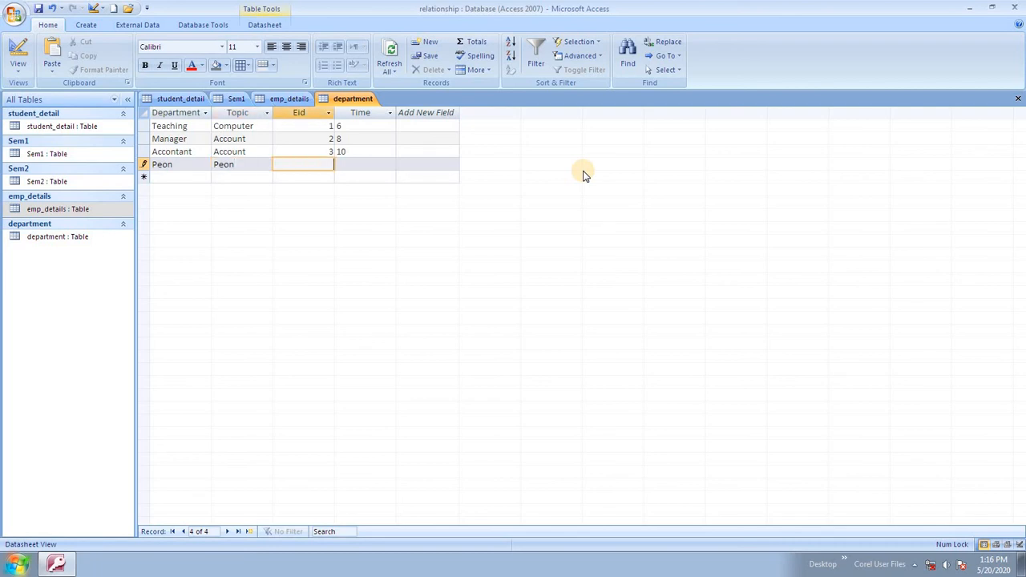
key("Tab")
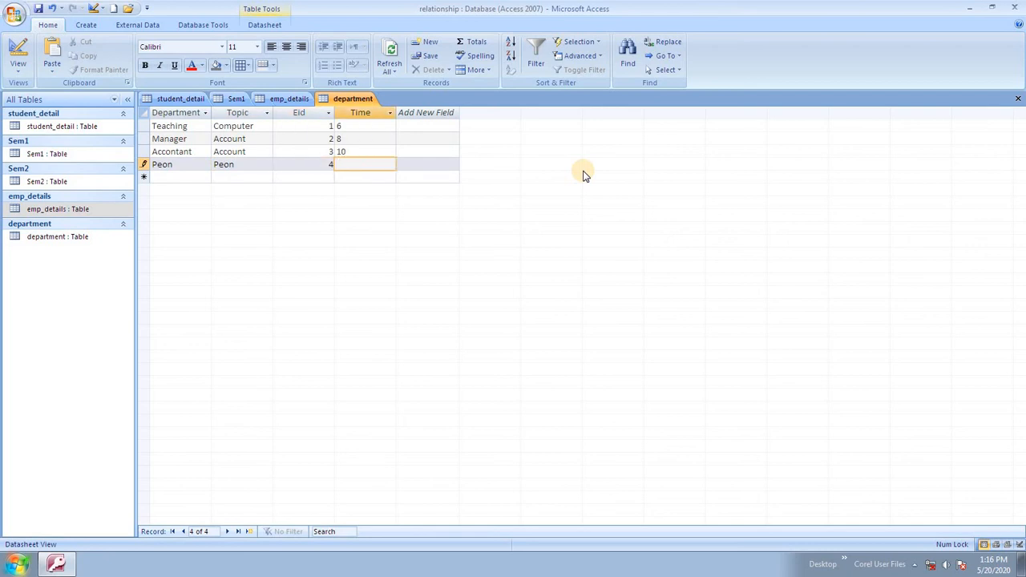
type("12")
key("Tab")
key("Tab")
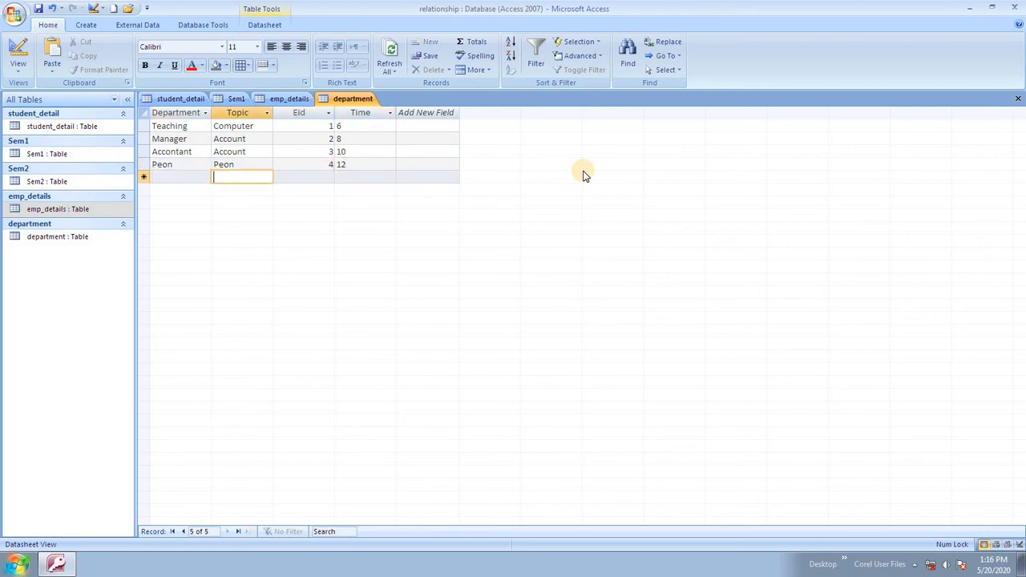
Enter and save the PTI record with Topic Game, Eid 5 and Time 6.
key("shift+Tab")
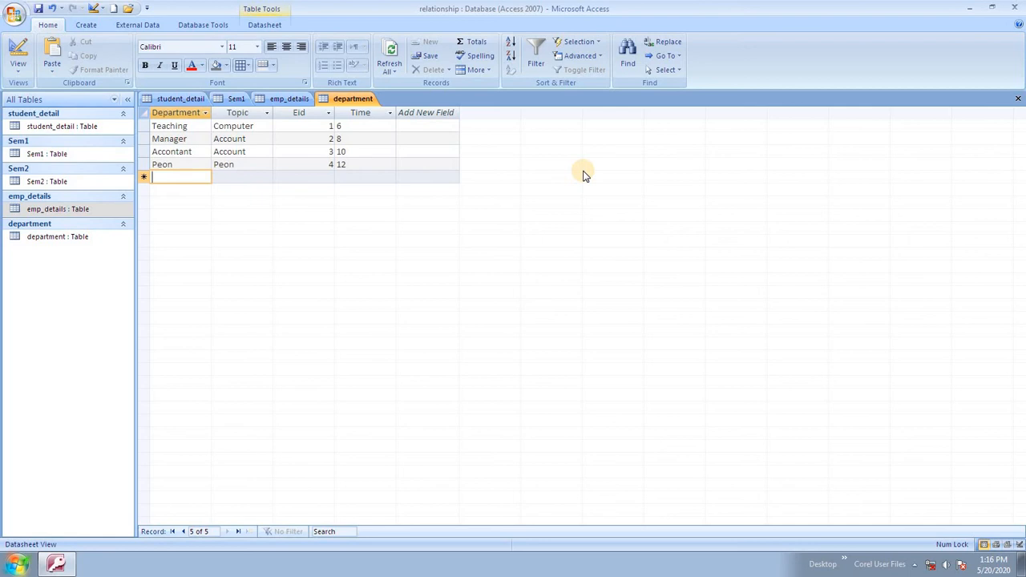
type("PTI")
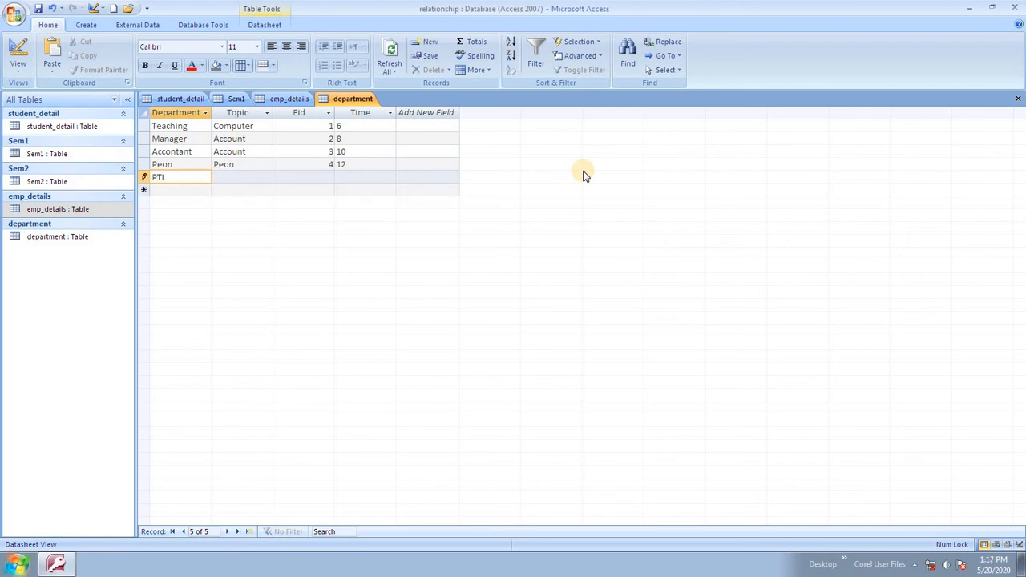
key("Tab")
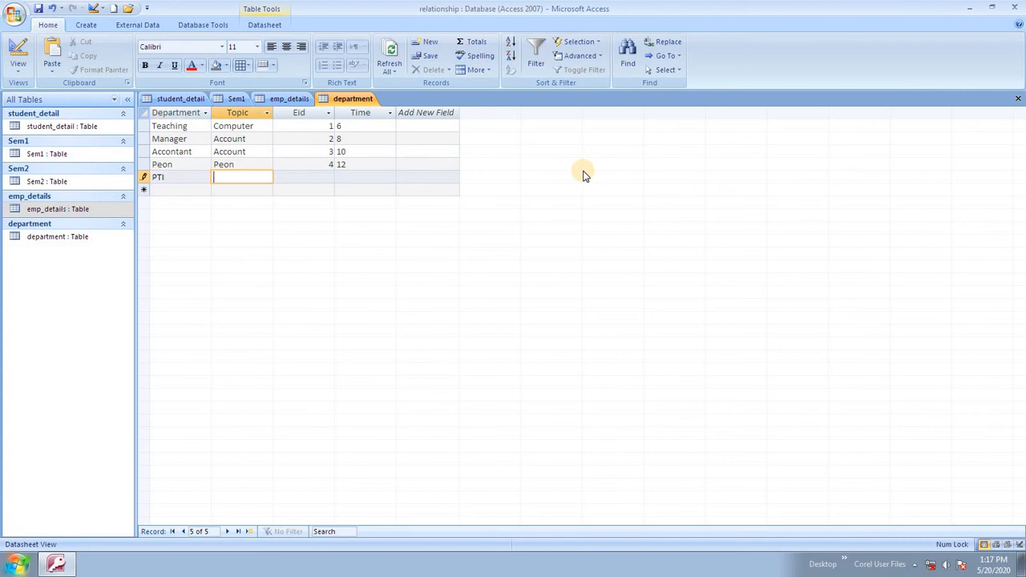
type("Game")
key("Tab")
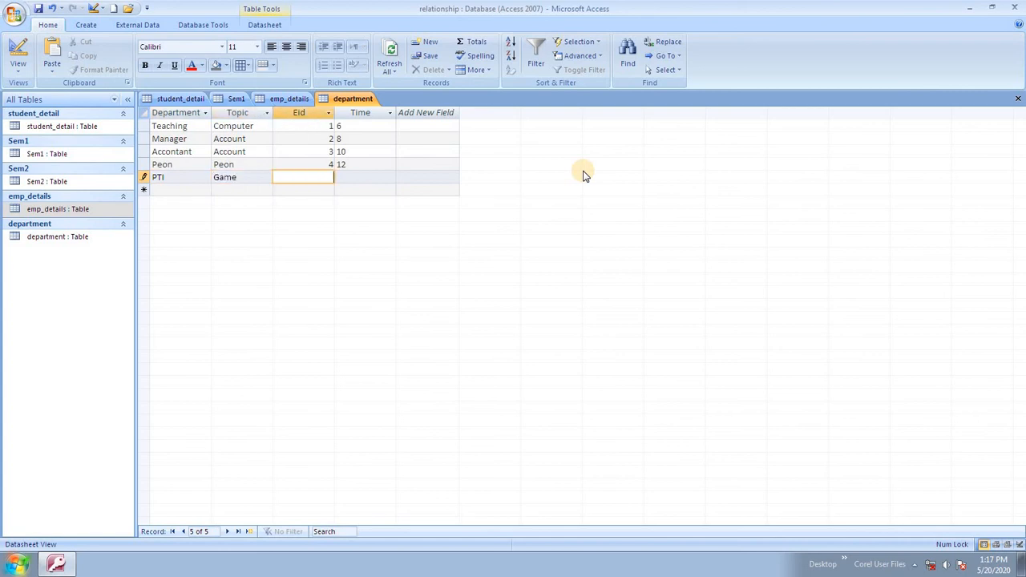
key("Tab")
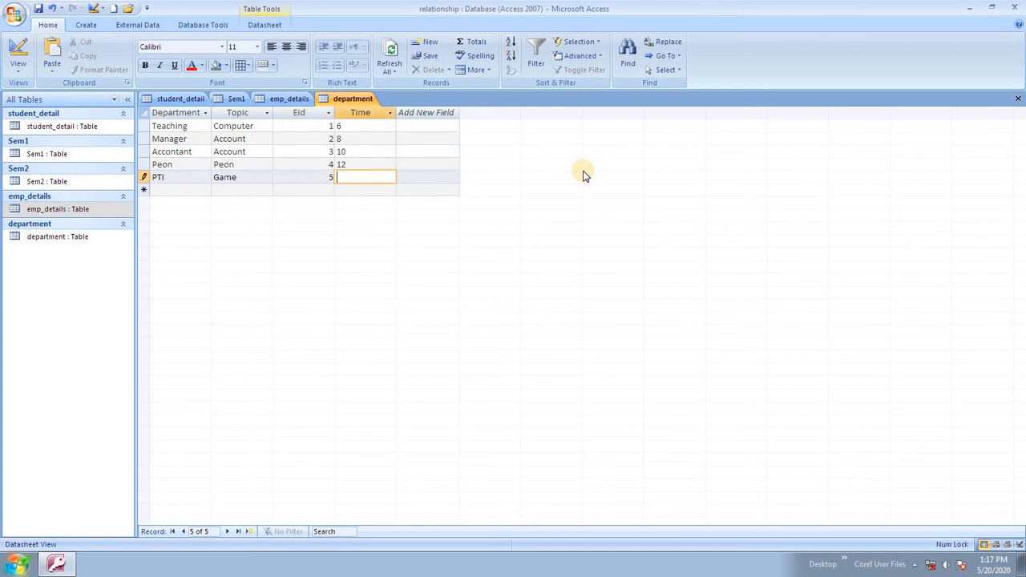
type("6")
key("shift+Return")
Switch between the emp_details and department datasheets and bring up the table tab options.
left_click(282, 99)
left_click(327, 99)
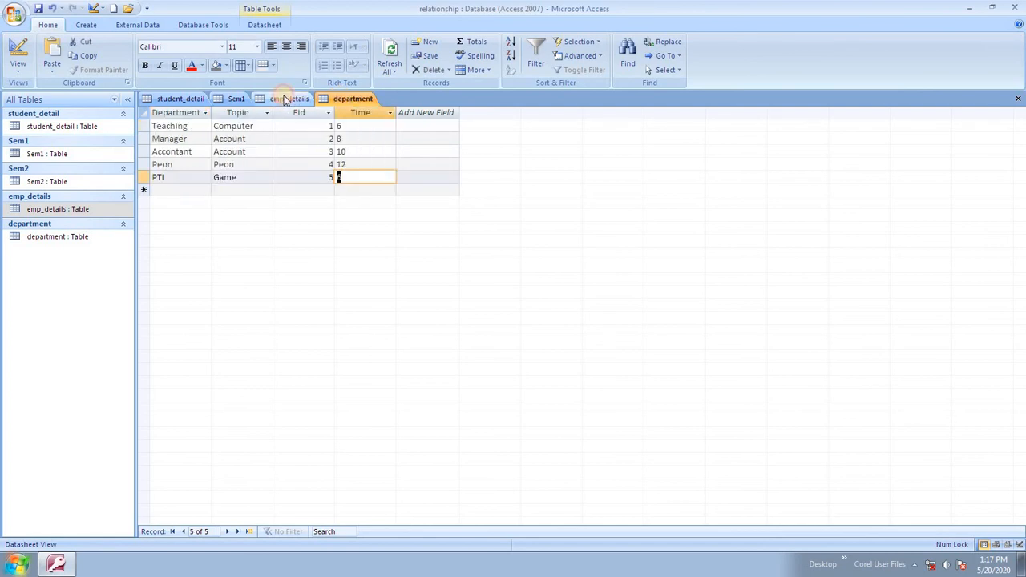
left_click(285, 99)
left_click(321, 98)
right_click(290, 99)
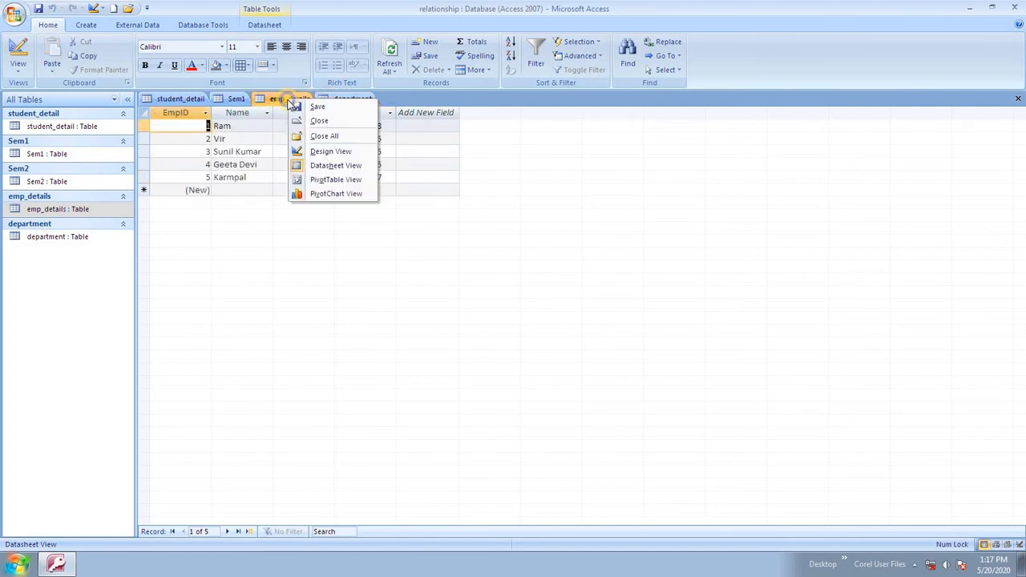
Close all open tables and open Relationships from Database Tools.
left_click(335, 138)
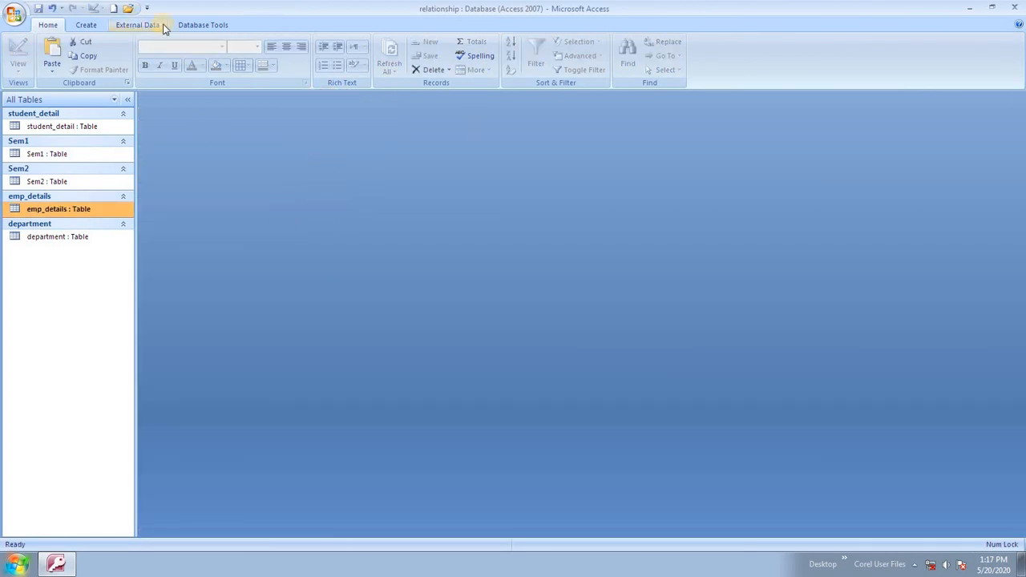
left_click(200, 27)
left_click(201, 61)
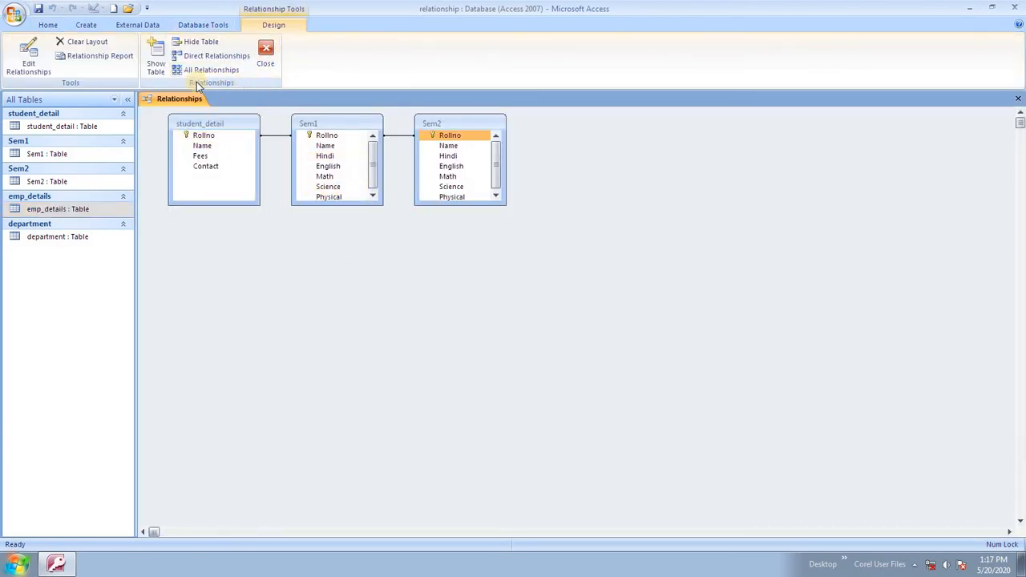
Clear the relationships layout, then show all tables and relationships again.
left_click(99, 43)
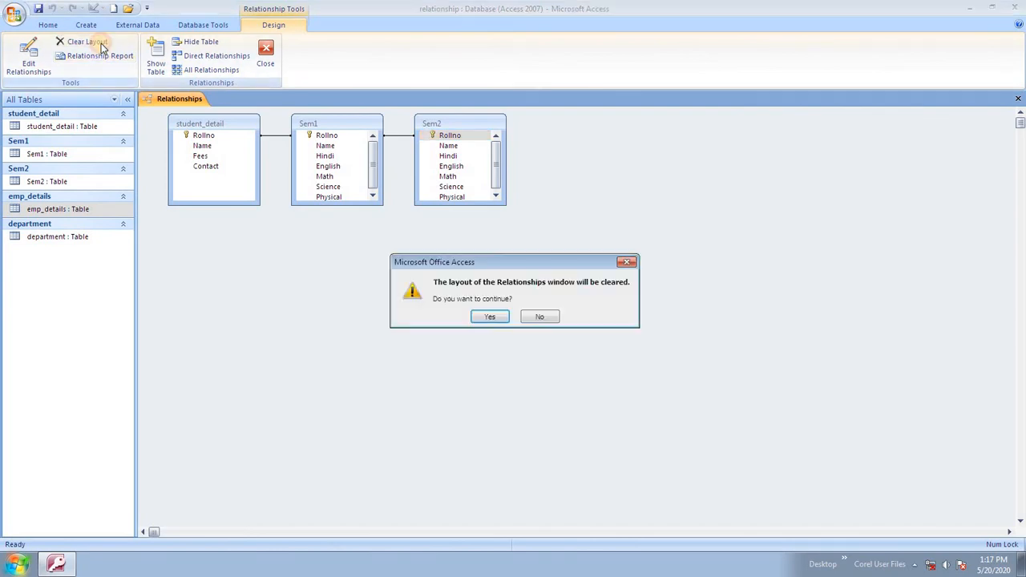
left_click(489, 317)
right_click(327, 203)
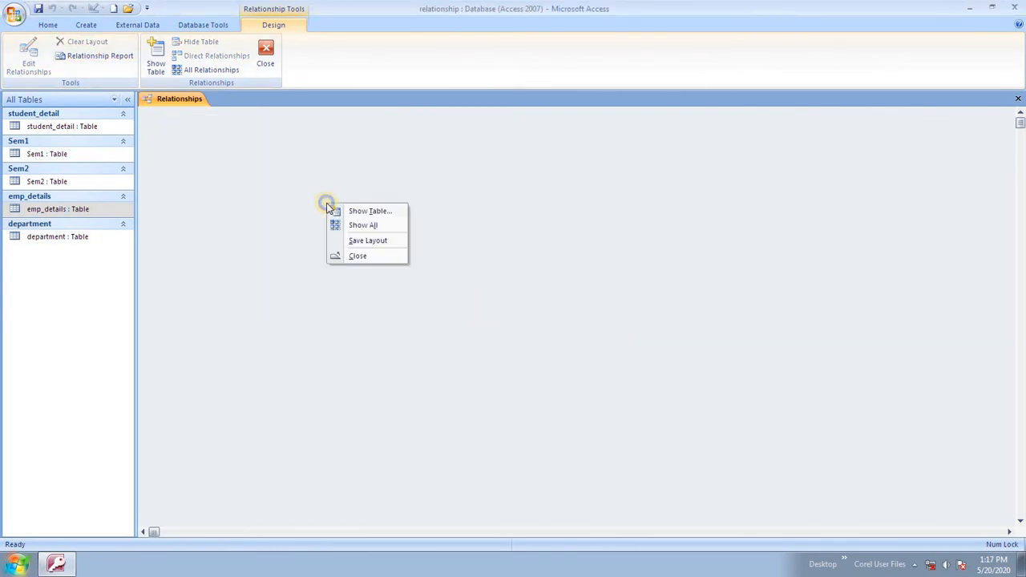
left_click(365, 225)
Delete the two relationship lines between Sem1, Sem2 and student_detail, confirming each.
left_click(277, 137)
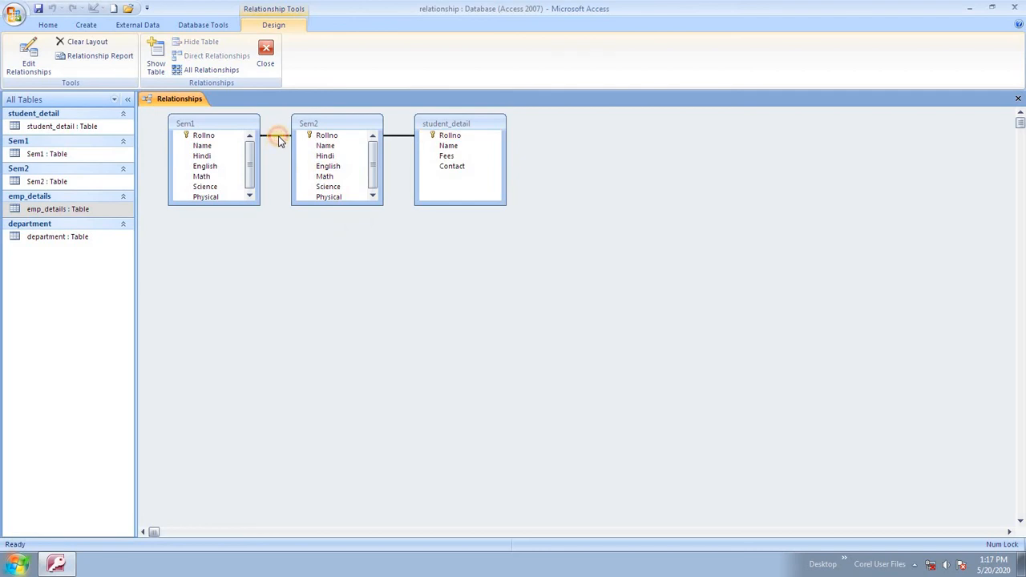
key("Delete")
left_click(491, 315)
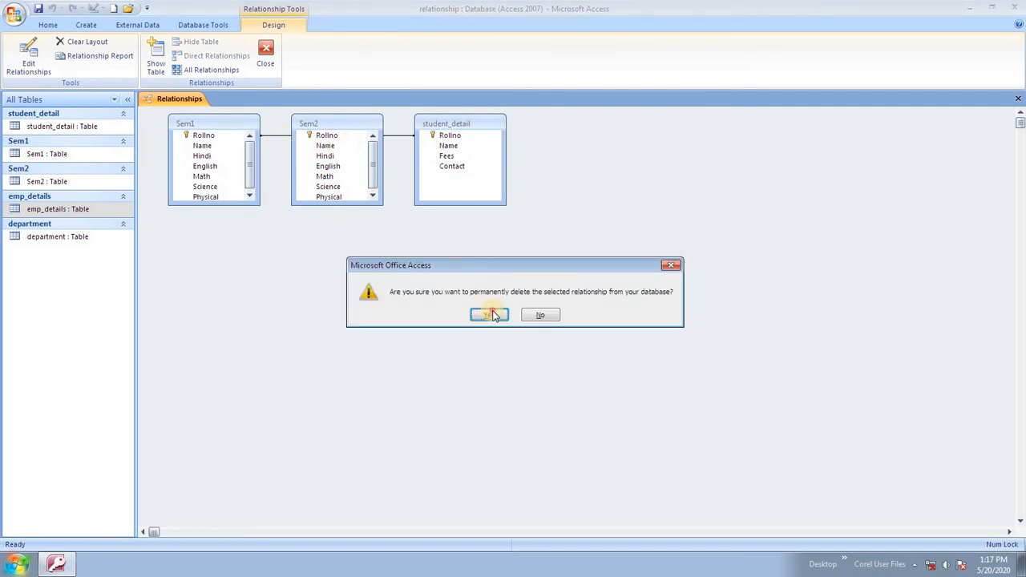
left_click(280, 136)
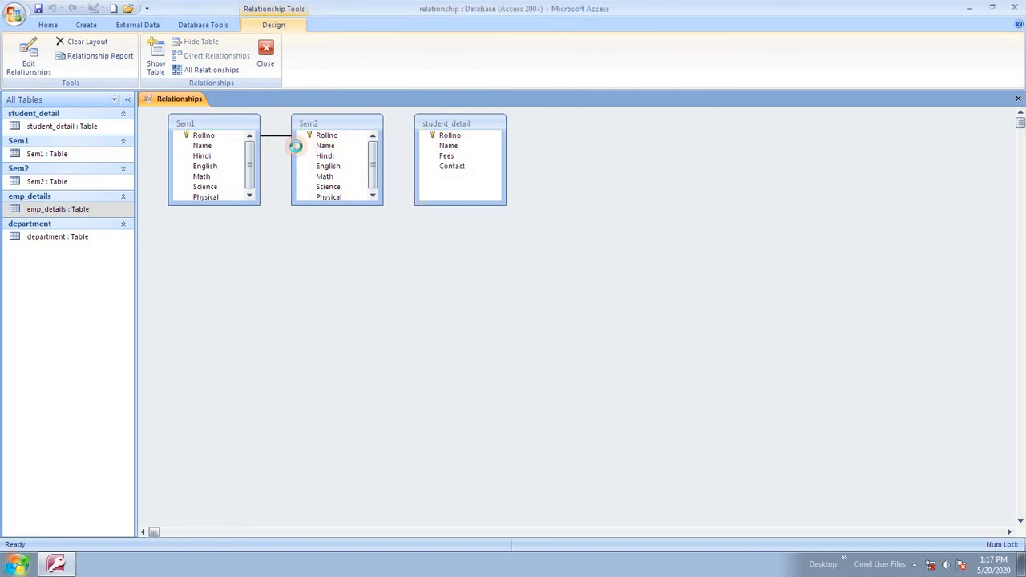
key("Delete")
left_click(489, 316)
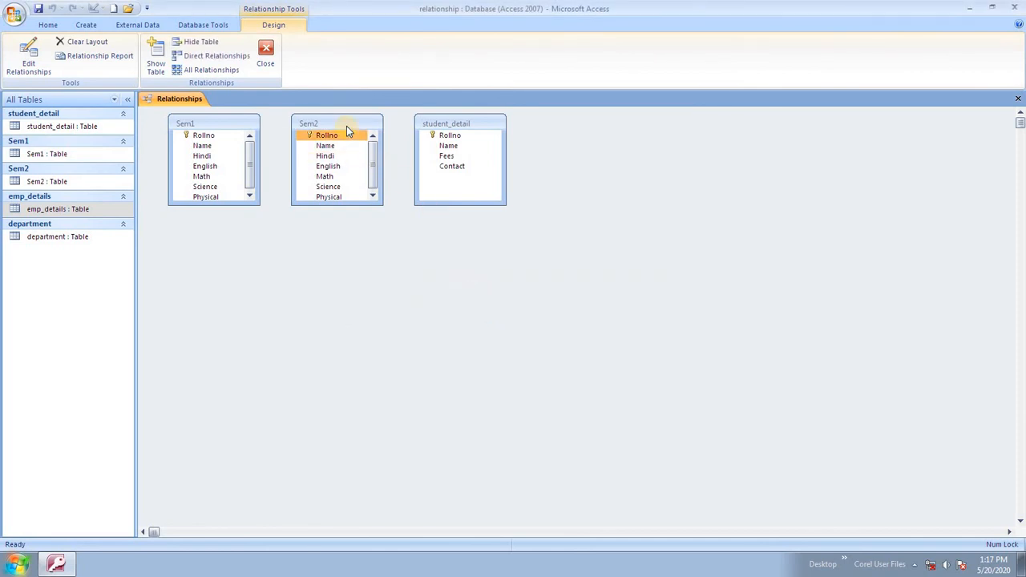
Show all tables on the layout again and bring up the layout's options.
left_click(246, 124)
right_click(325, 290)
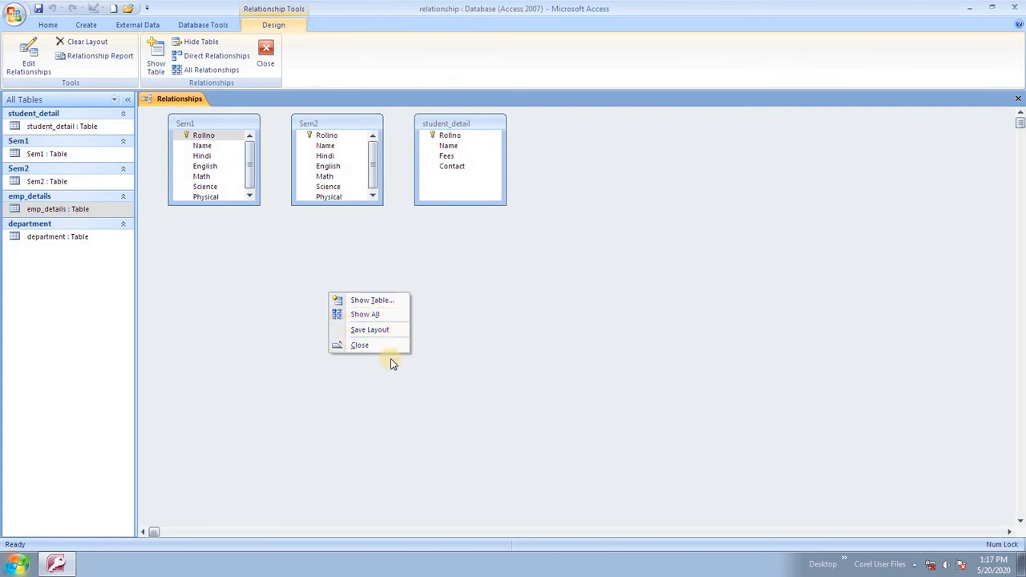
left_click(566, 316)
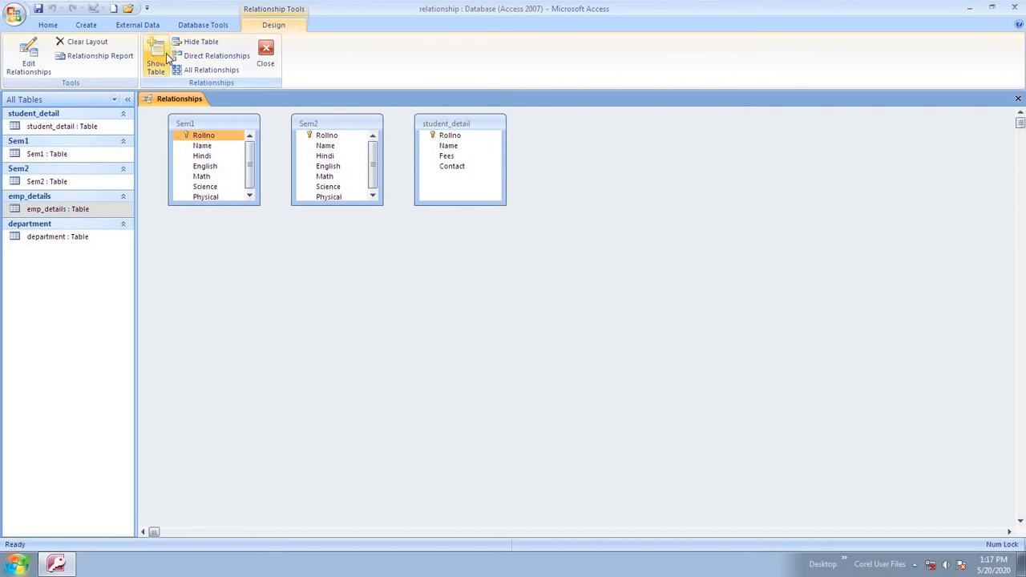
right_click(264, 274)
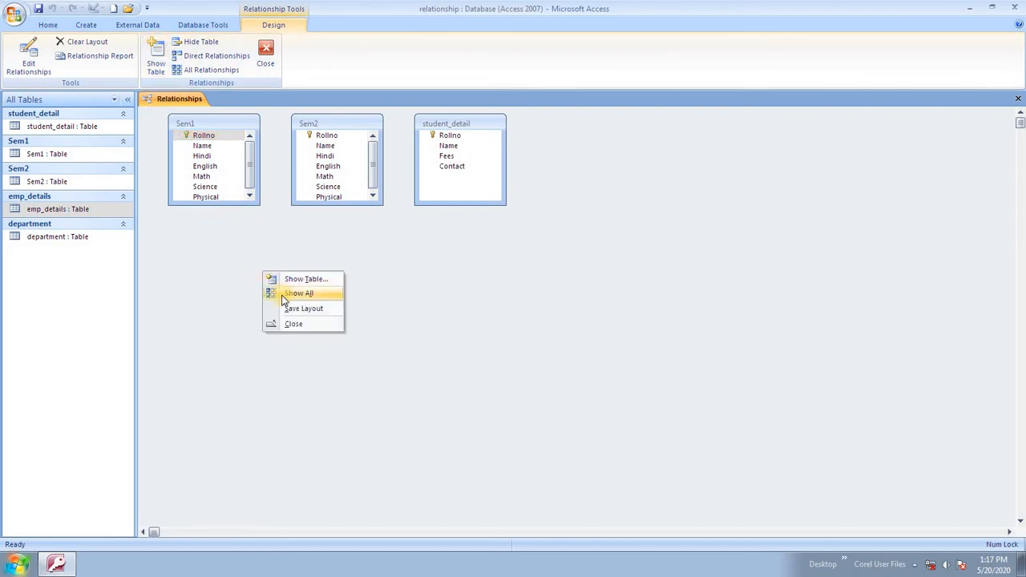
left_click(334, 293)
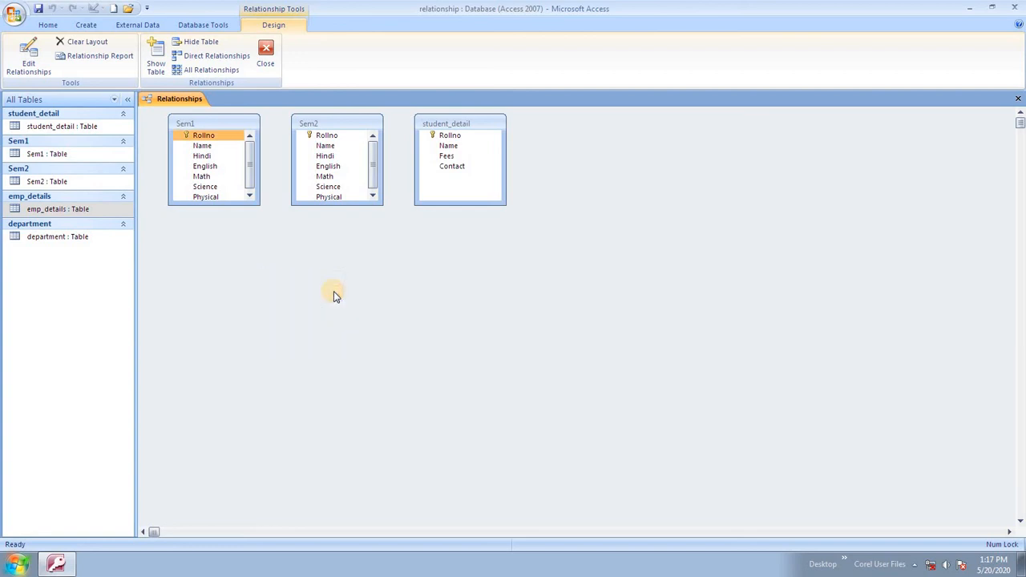
right_click(338, 242)
Add student_detail twice, department and emp_details to the layout from Show Table.
left_click(366, 249)
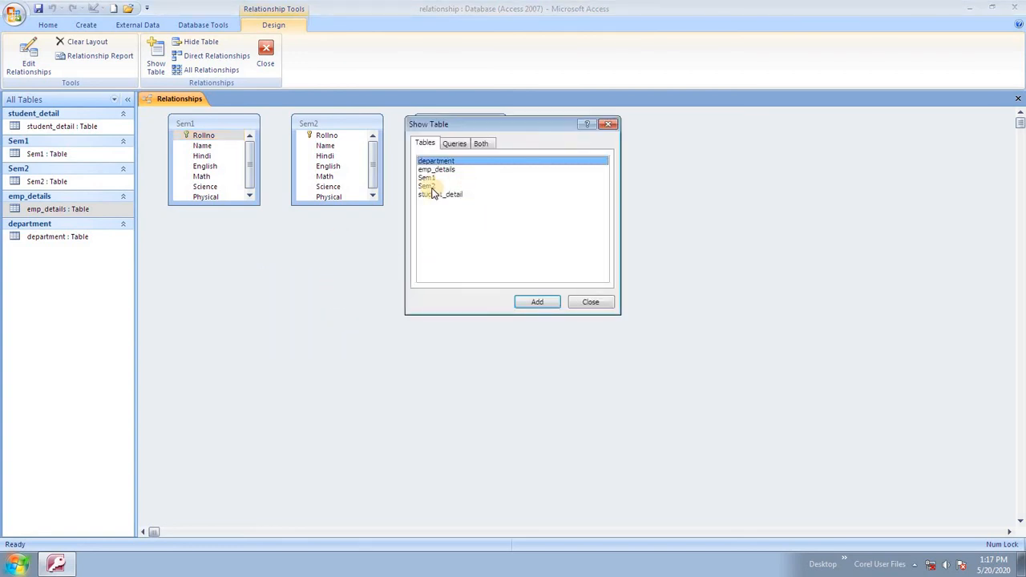
left_click(450, 194)
left_click(534, 304)
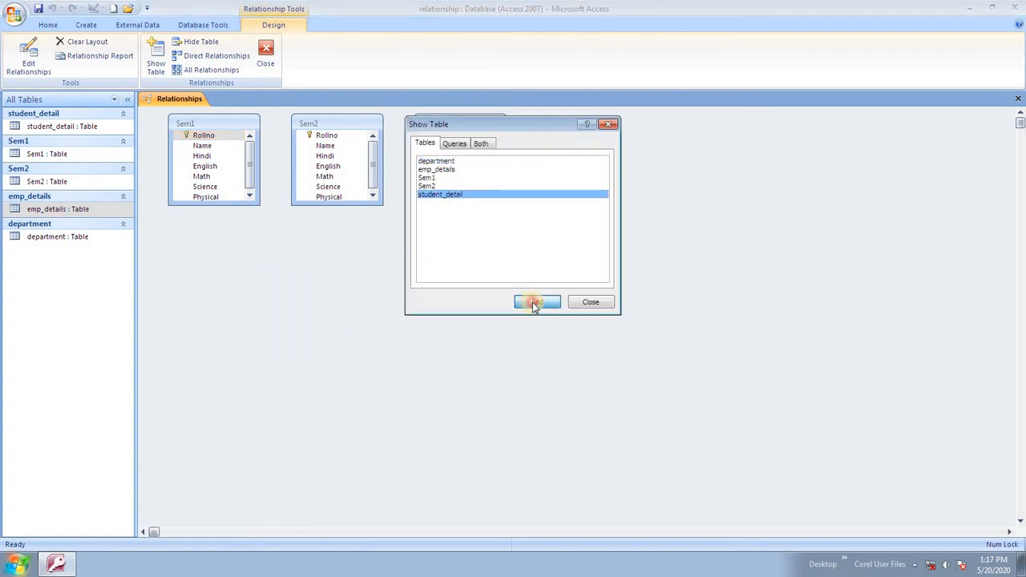
left_click(533, 303)
left_click_drag(523, 123, 565, 210)
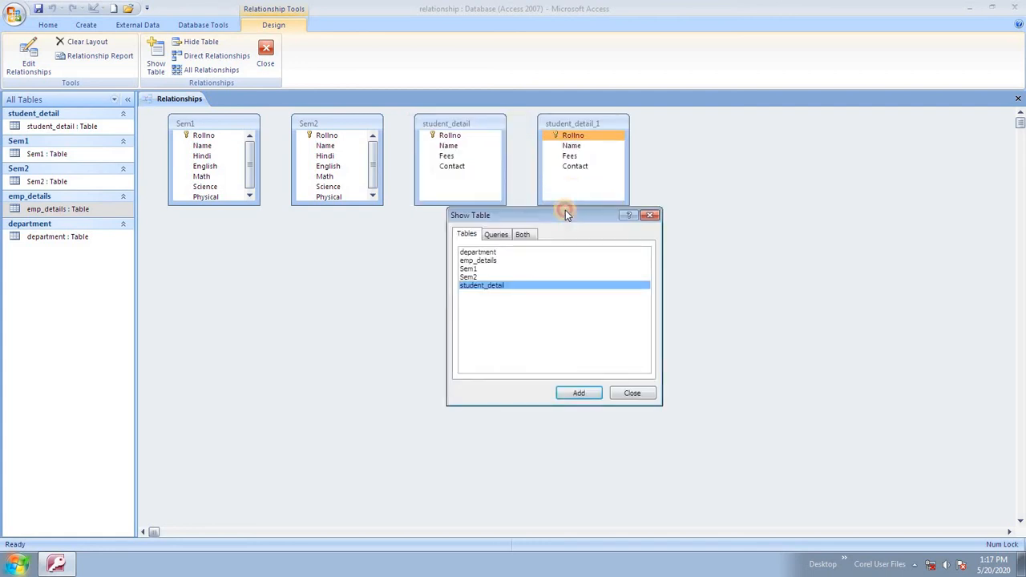
left_click(485, 252)
left_click(573, 390)
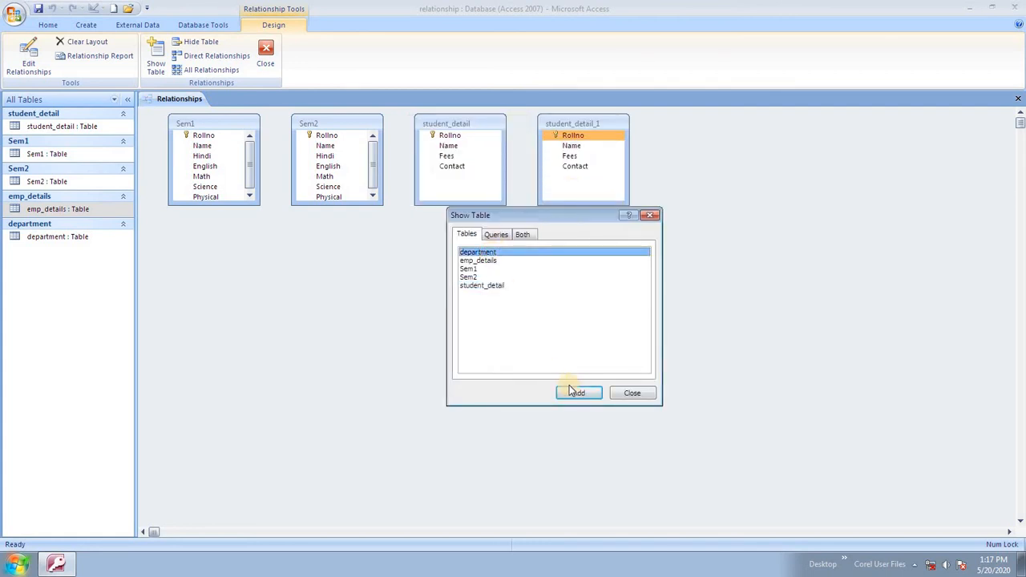
left_click(499, 262)
left_click(575, 394)
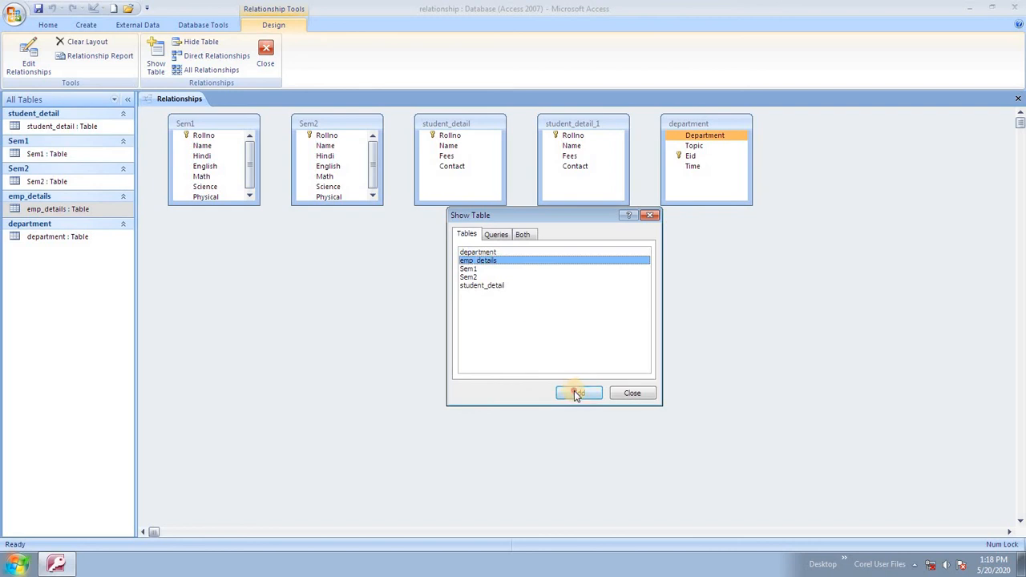
left_click(639, 391)
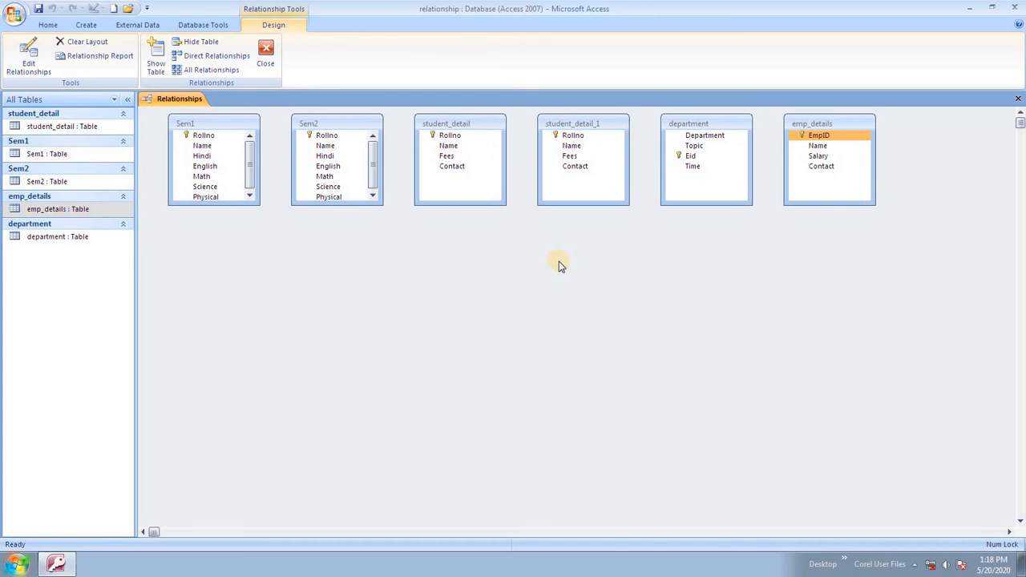
Arrange emp_details beside department and drag EmpID onto department's Eid.
right_click(449, 167)
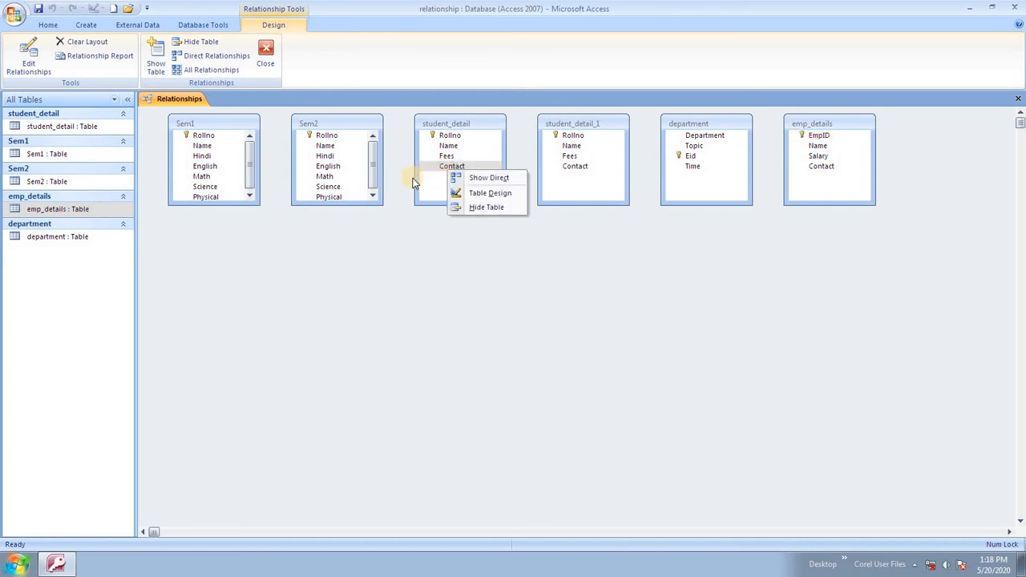
left_click(415, 178)
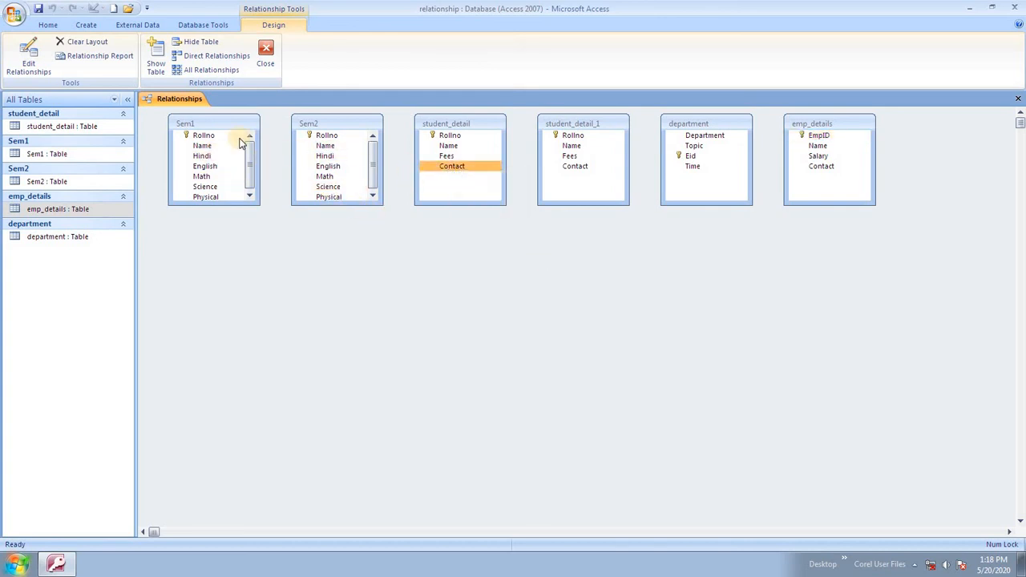
left_click(690, 155)
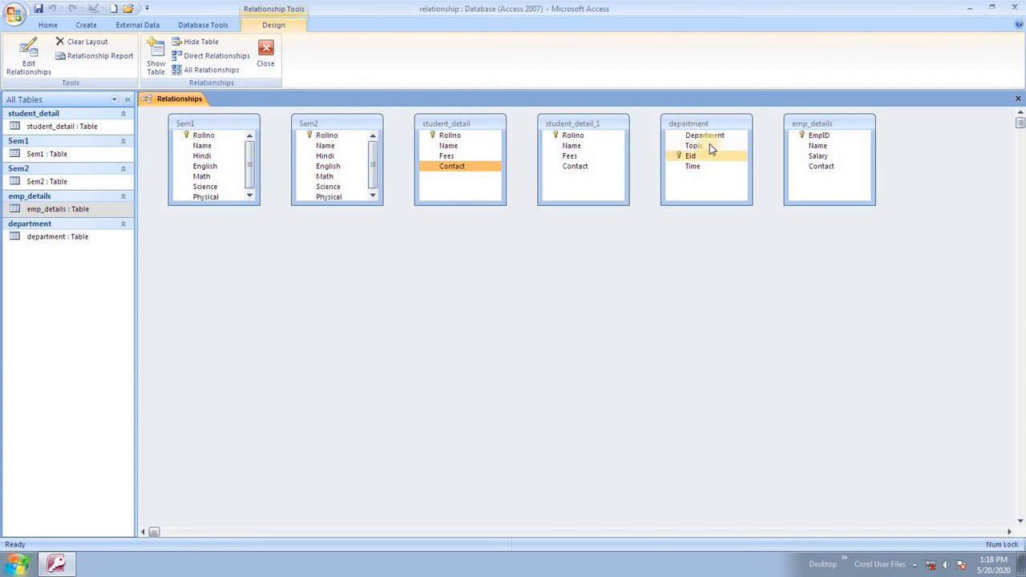
left_click(709, 135)
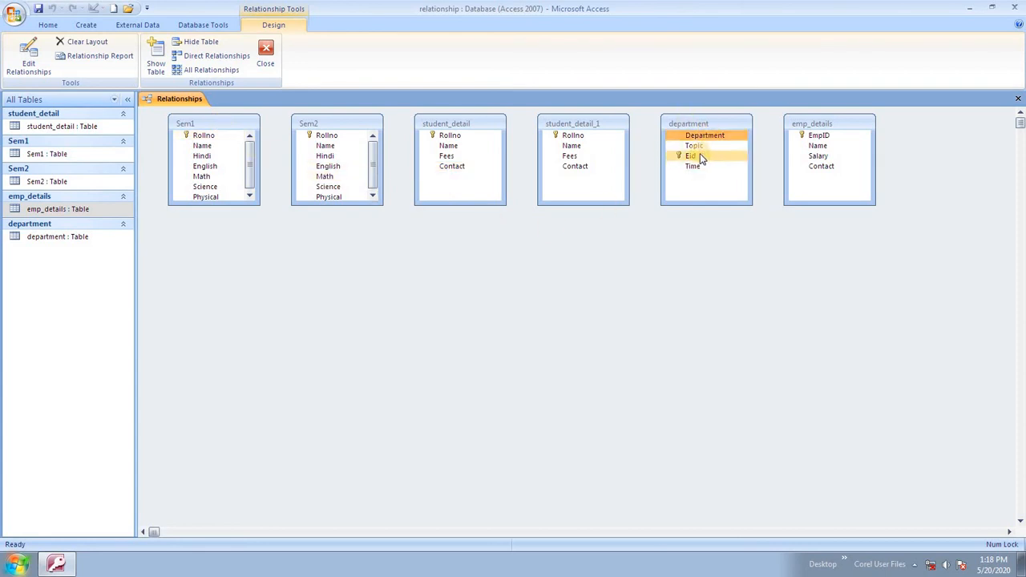
left_click_drag(758, 132, 904, 235)
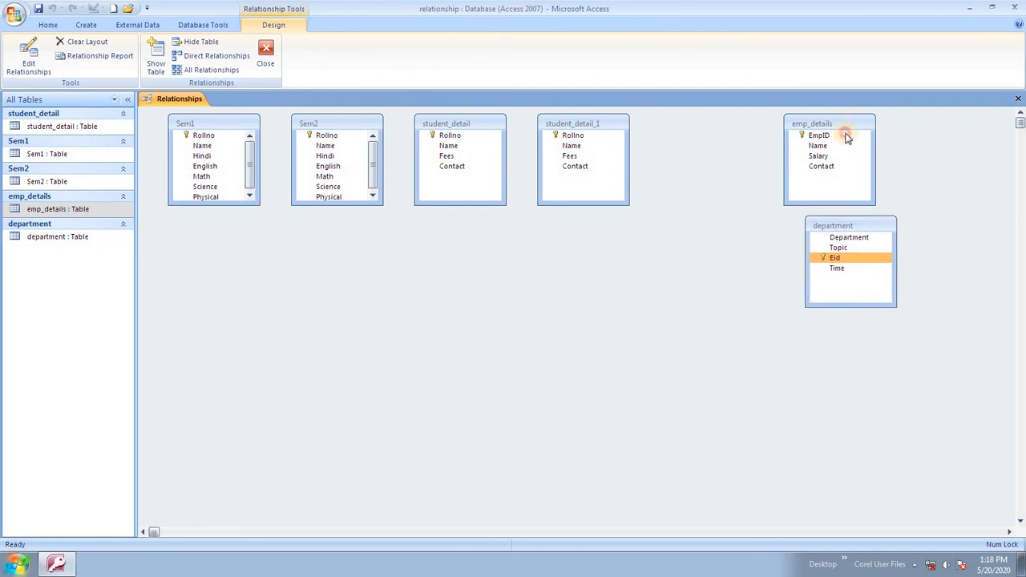
left_click_drag(847, 133, 724, 136)
left_click_drag(851, 226, 809, 129)
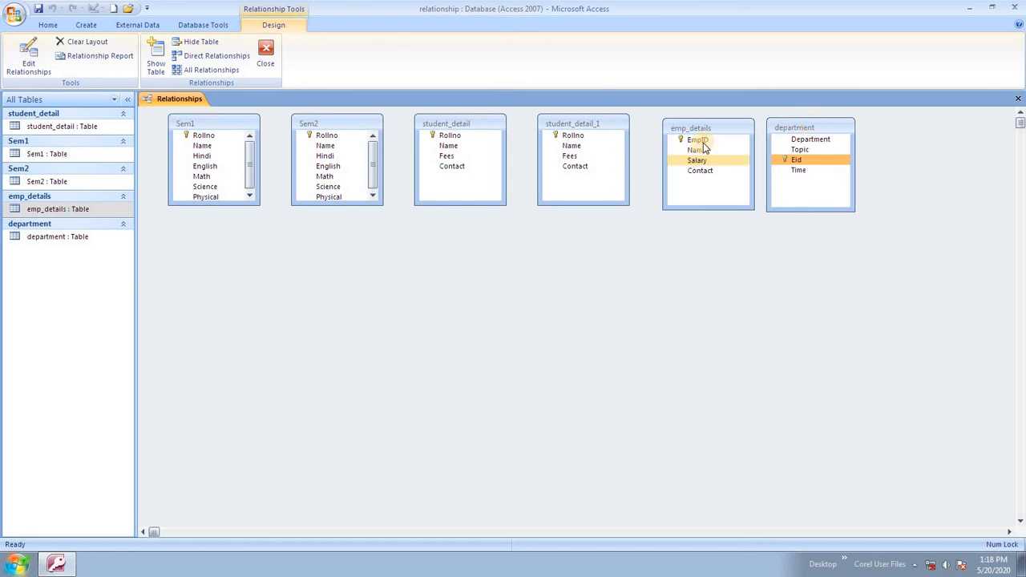
left_click_drag(704, 142, 799, 170)
left_click_drag(724, 144, 796, 166)
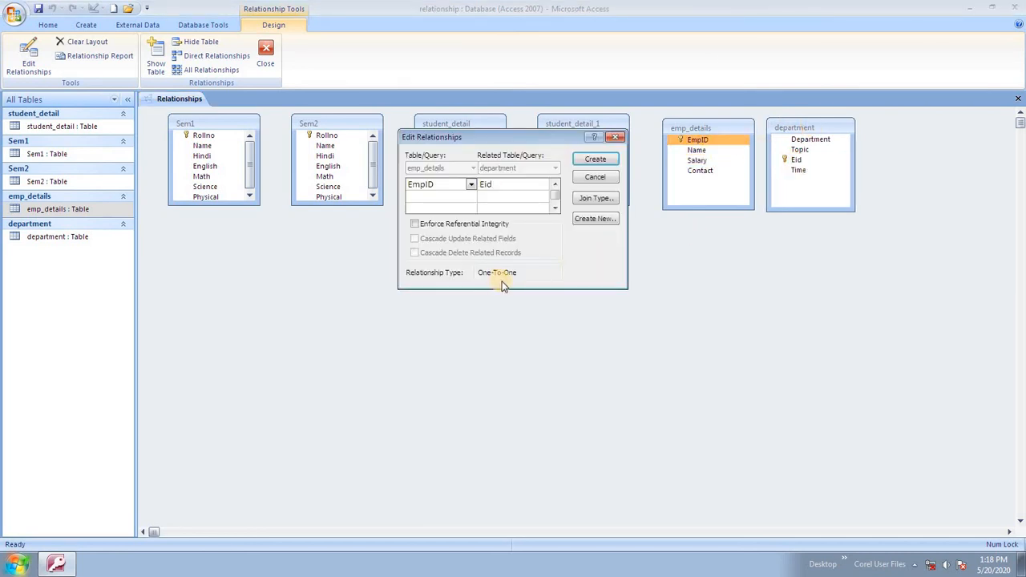
Create the EmpID–Eid one-to-one link with Enforce Referential Integrity and Cascade Update Related Fields.
left_click(470, 185)
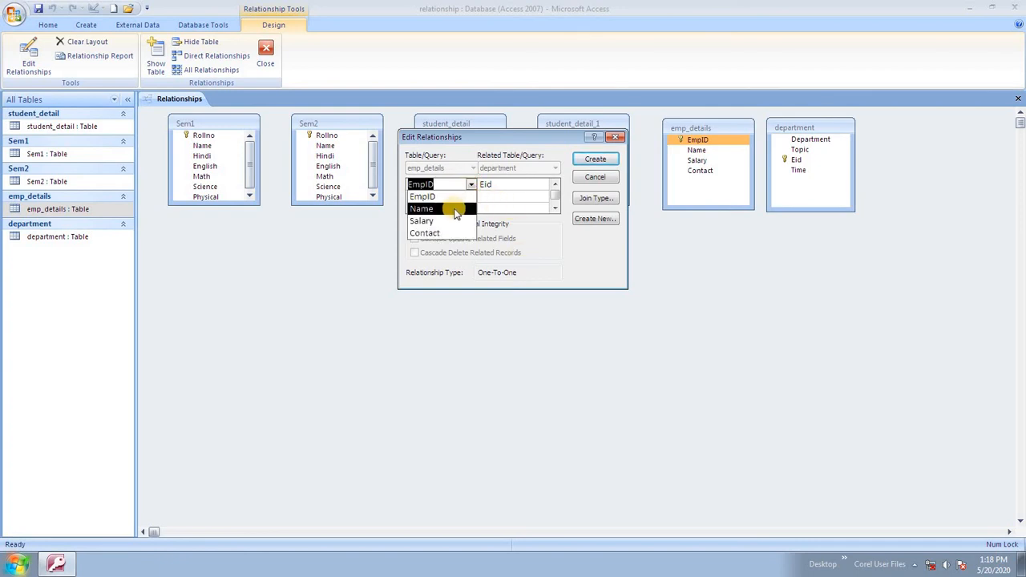
left_click(453, 196)
left_click(539, 186)
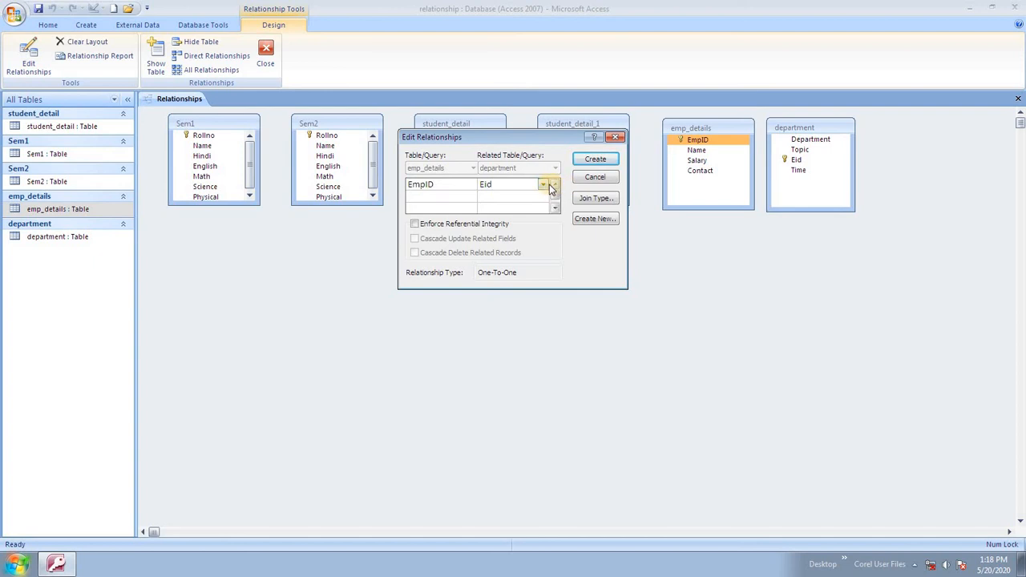
left_click(551, 190)
left_click(522, 197)
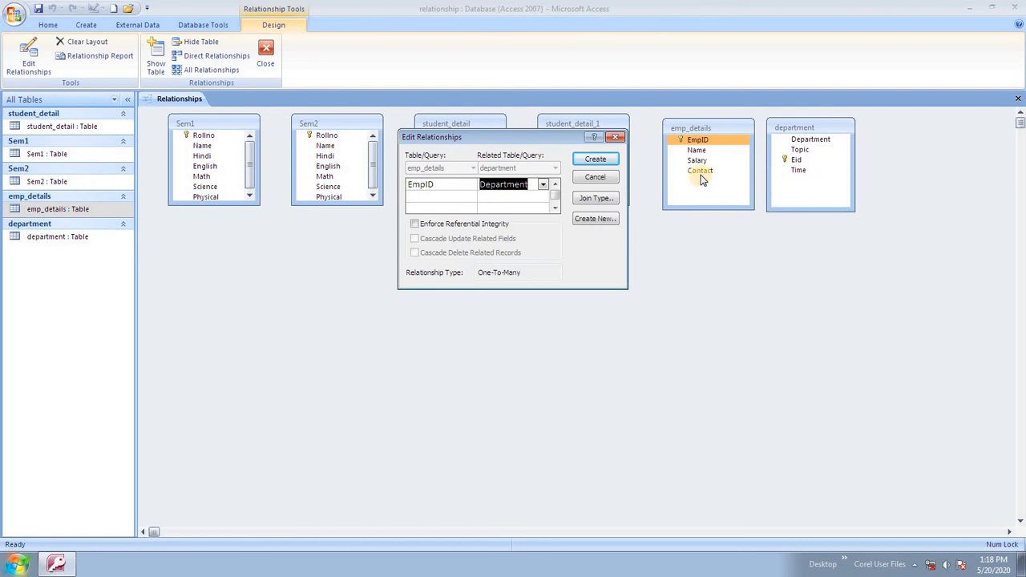
left_click(543, 185)
left_click(517, 206)
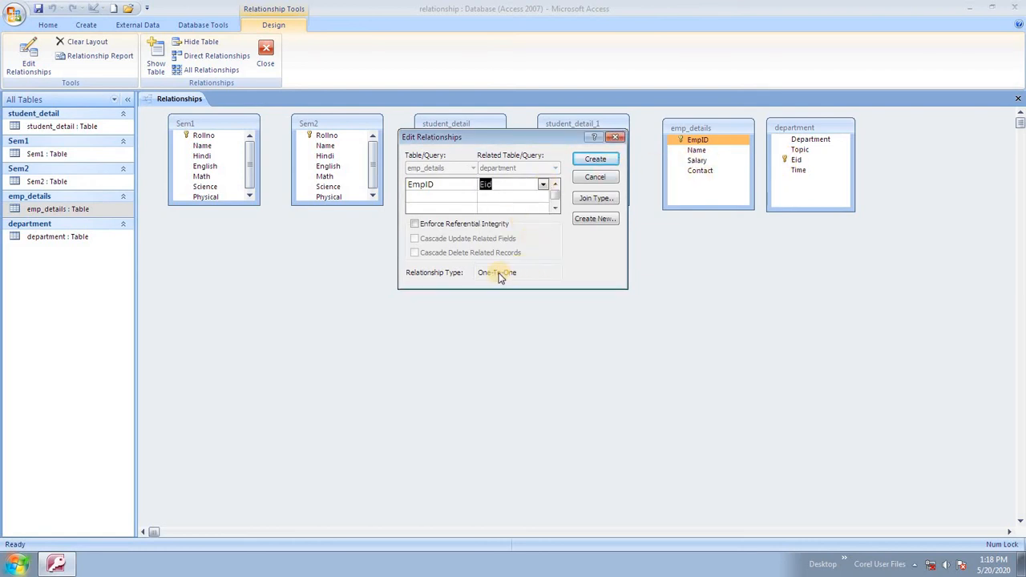
left_click(486, 227)
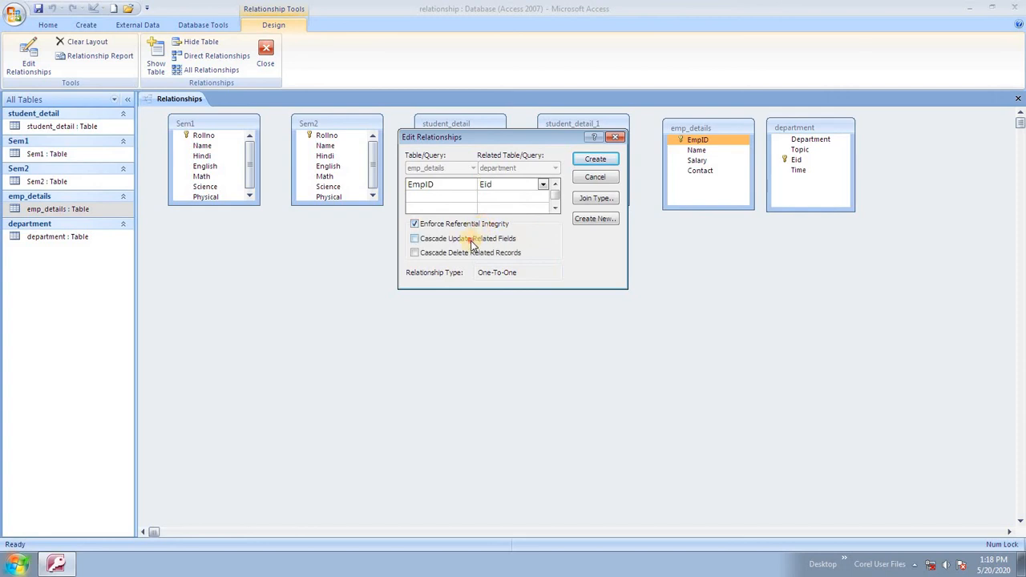
left_click(473, 241)
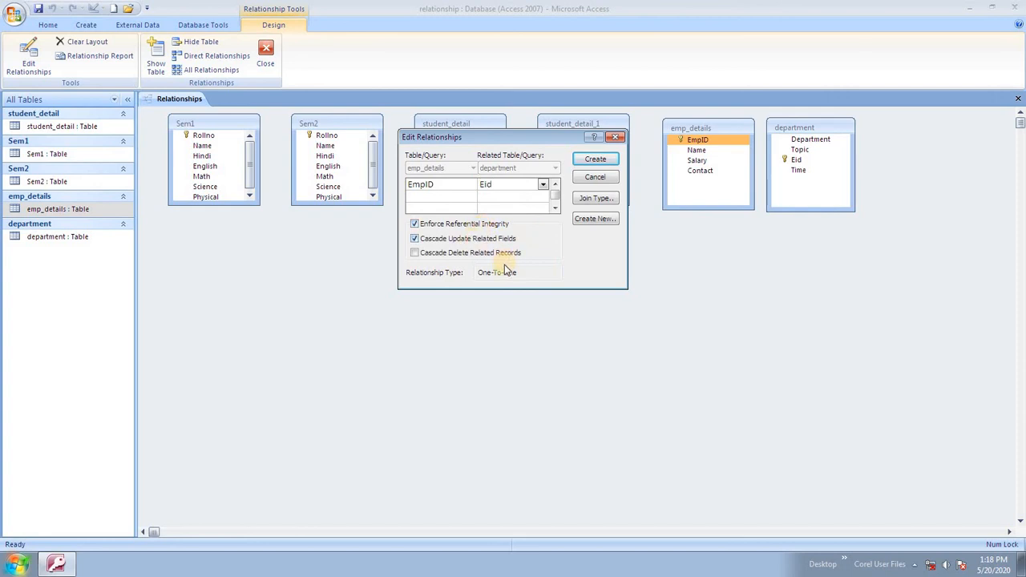
left_click(595, 160)
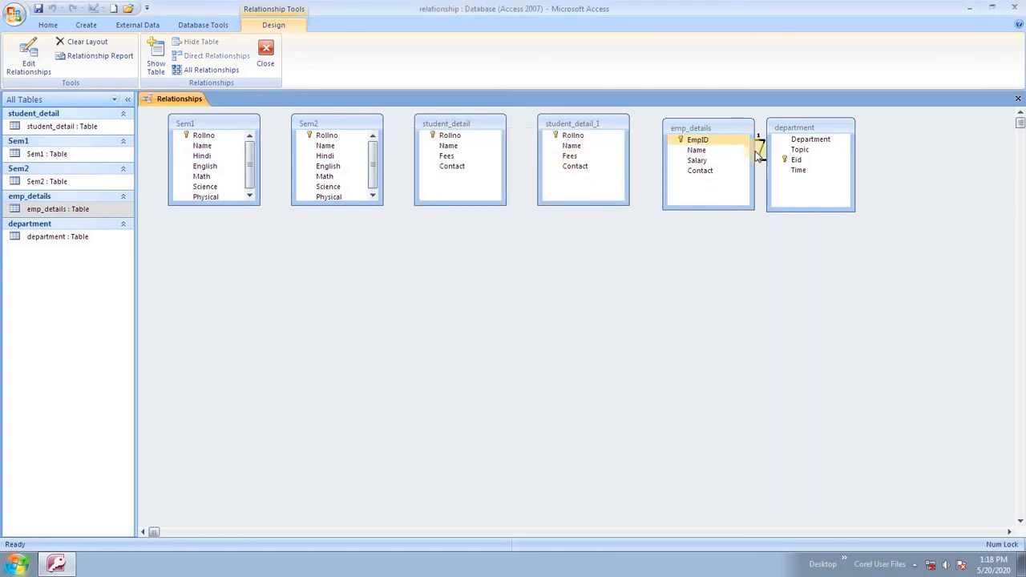
left_click(176, 134)
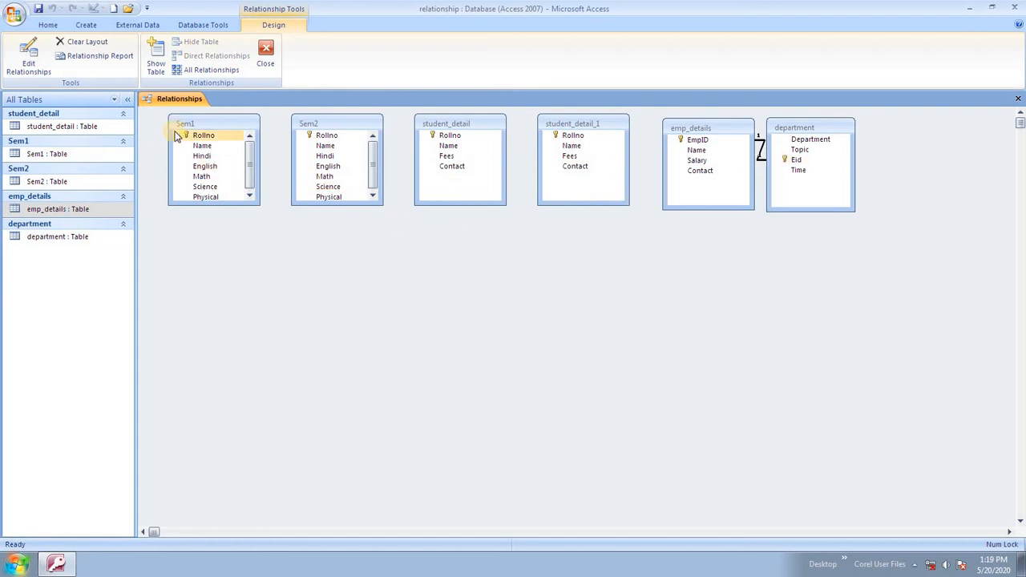
left_click(411, 182)
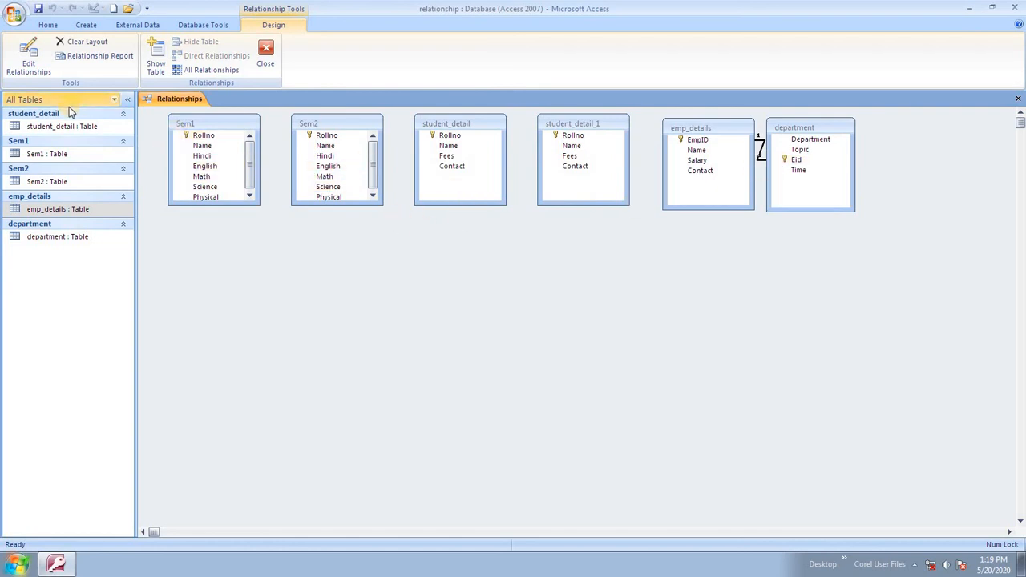
Open emp_details, expand rows 2, 4 and 5 to see linked department records, then close it.
left_click(266, 57)
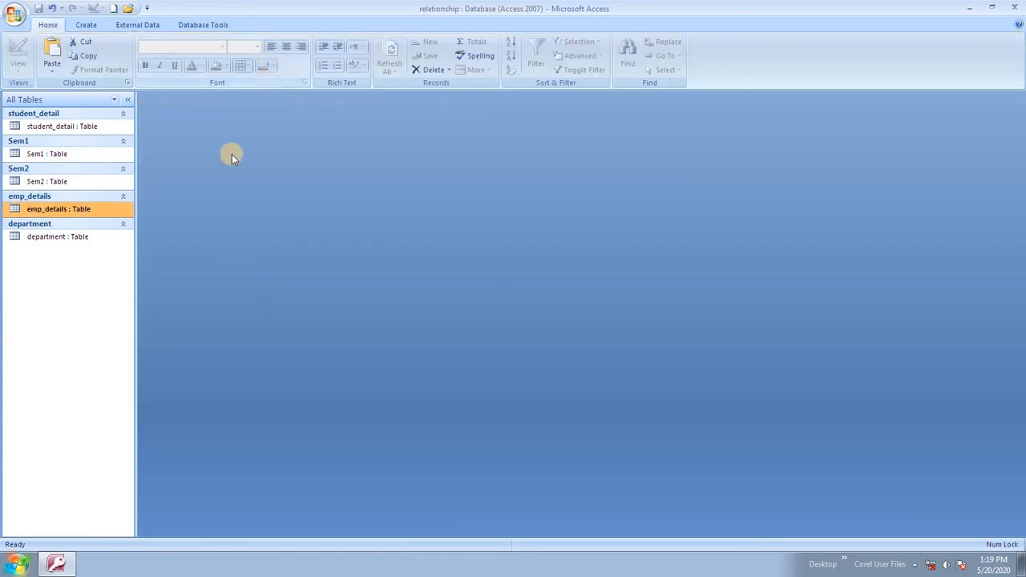
double_click(91, 210)
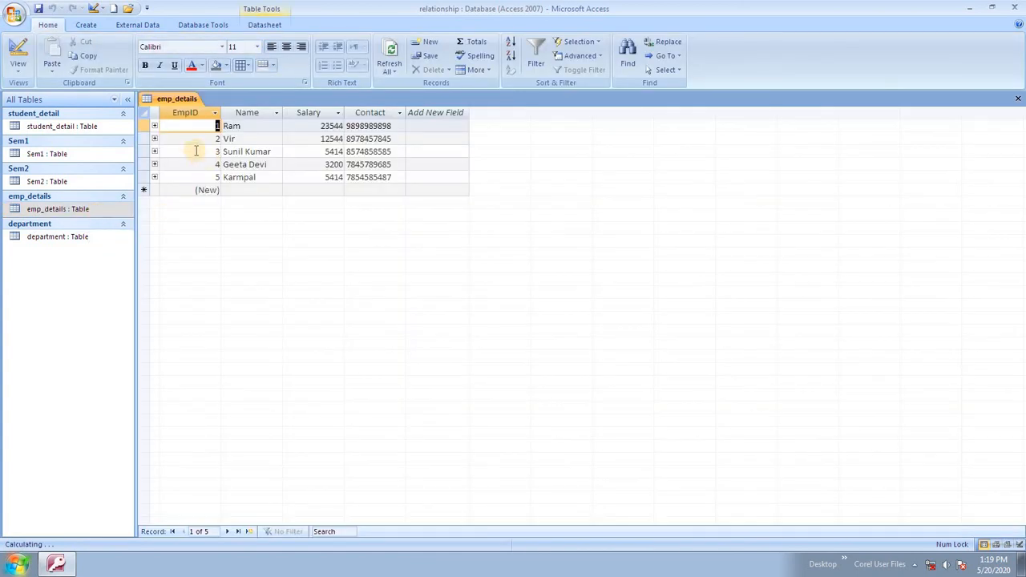
left_click(155, 139)
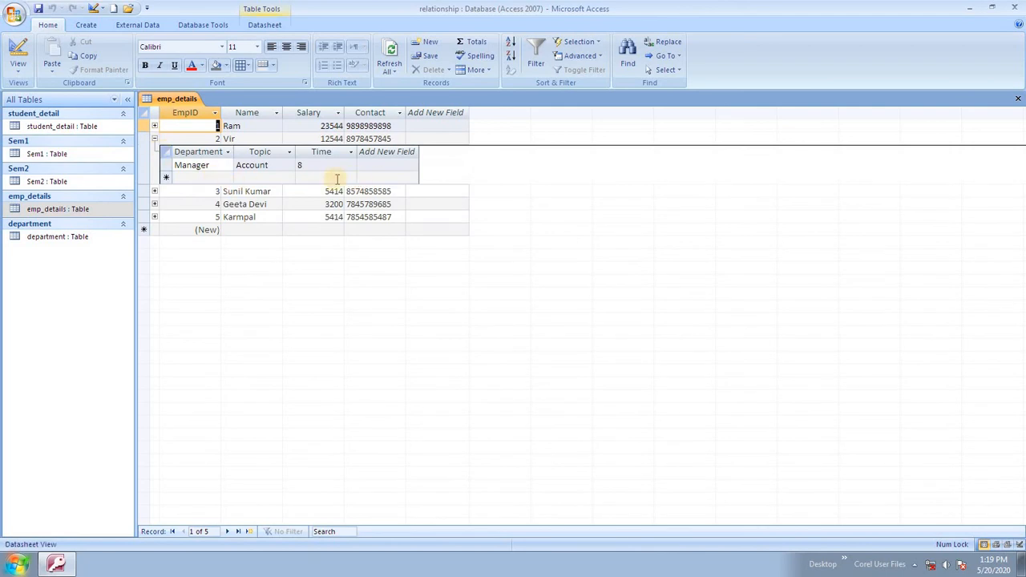
left_click(155, 204)
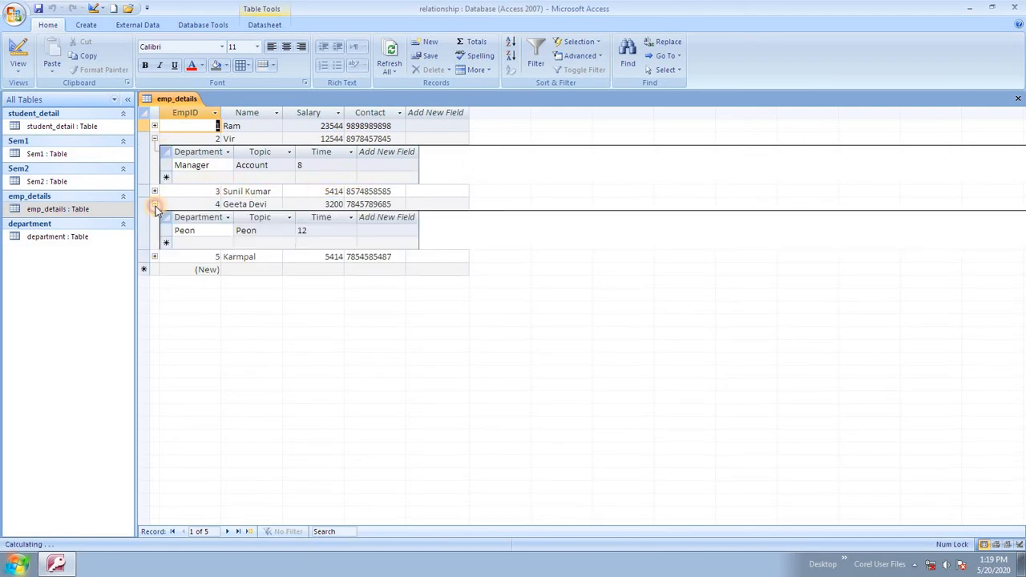
left_click(155, 258)
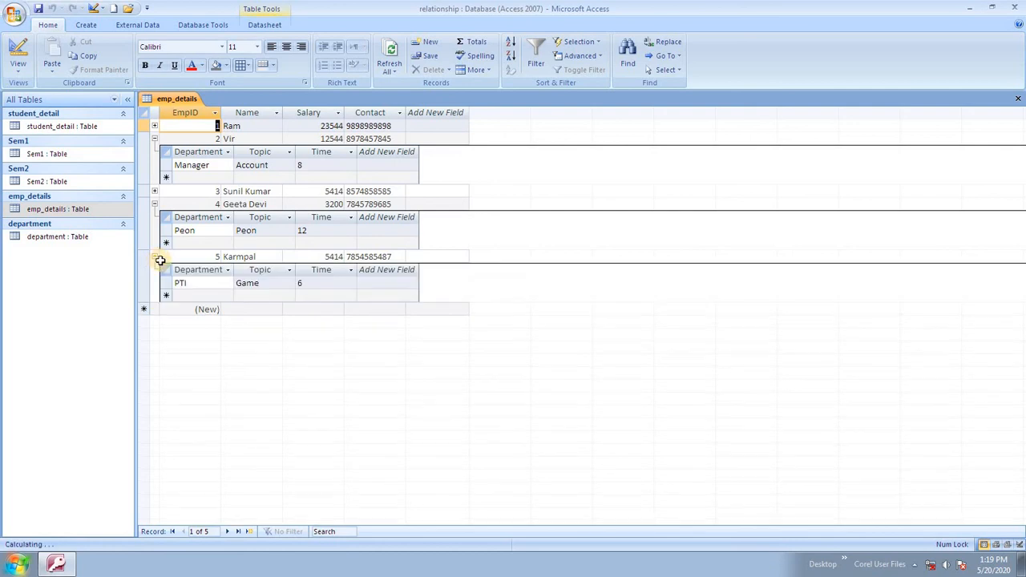
right_click(170, 100)
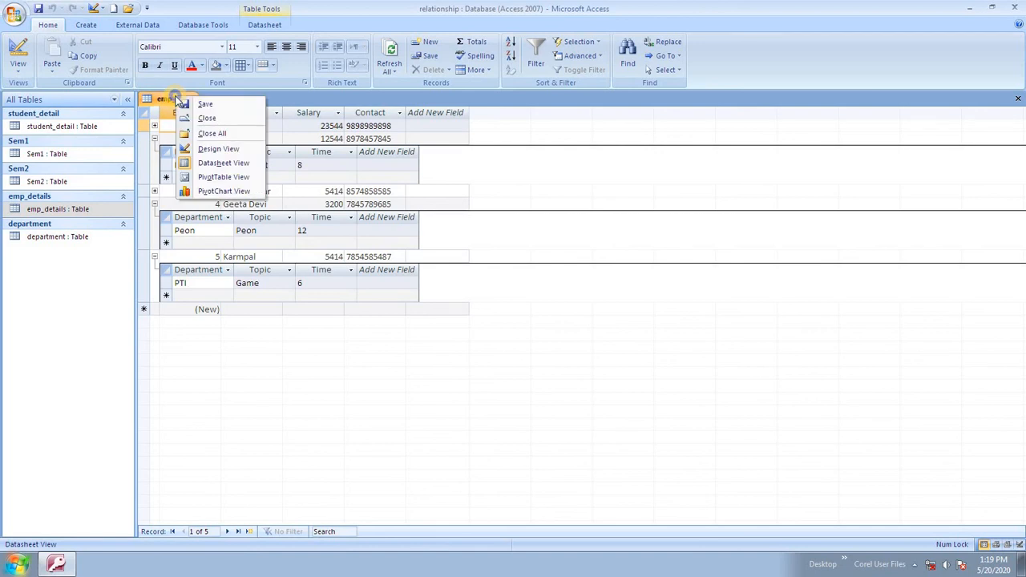
left_click(216, 116)
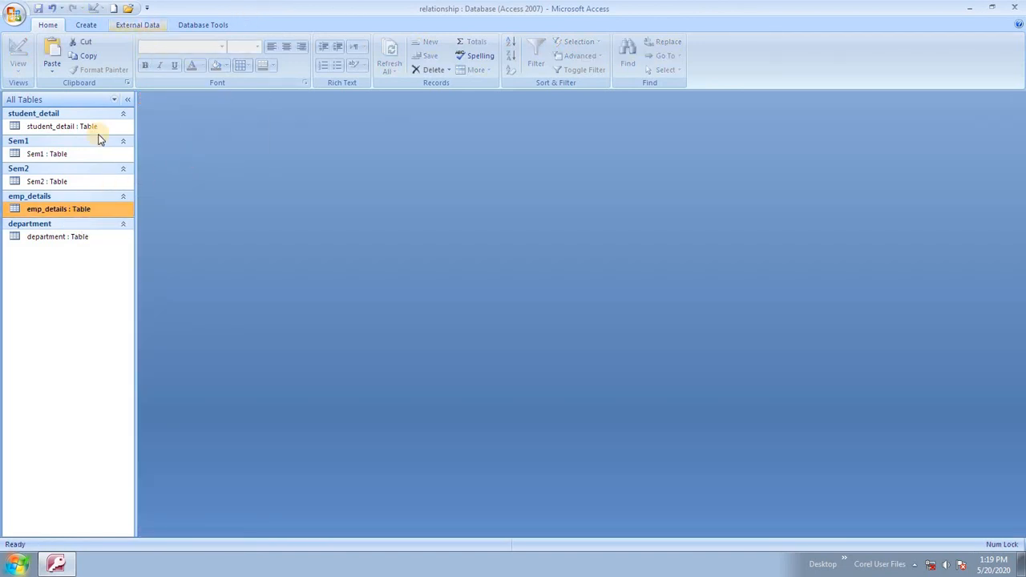
Open the department table and switch it to Design view.
left_click(68, 237)
double_click(69, 237)
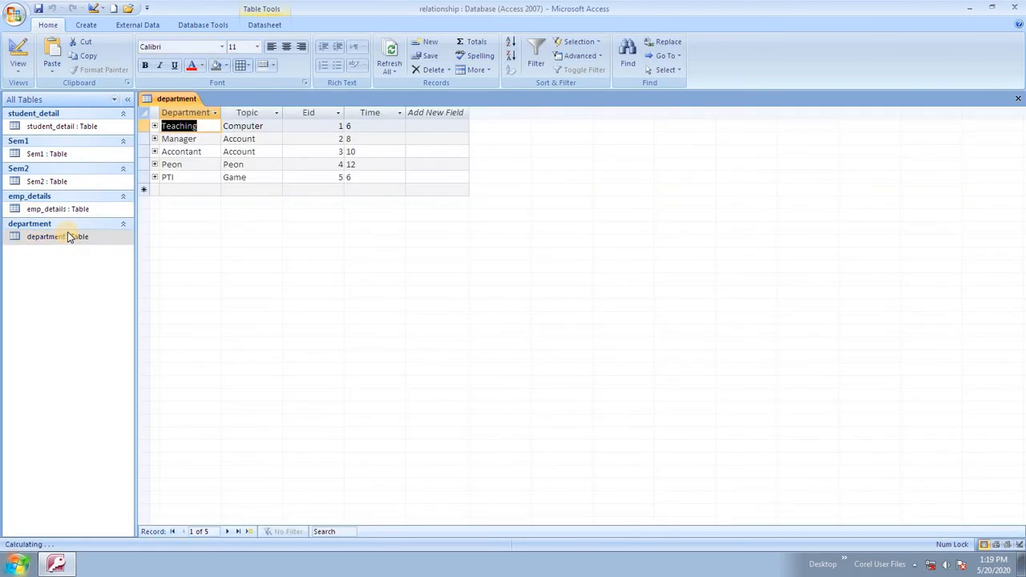
right_click(16, 68)
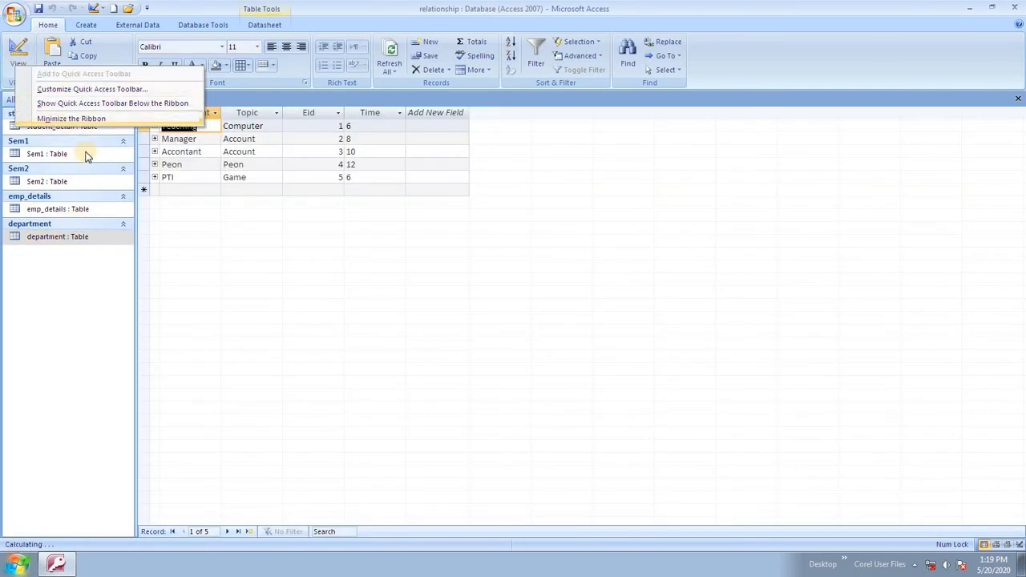
key("Escape")
left_click(19, 70)
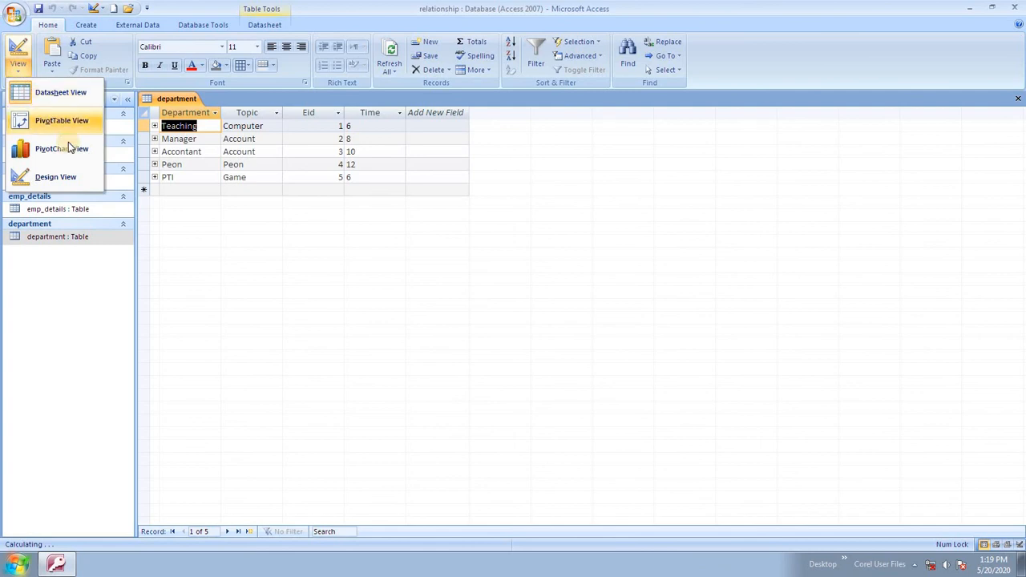
left_click(56, 176)
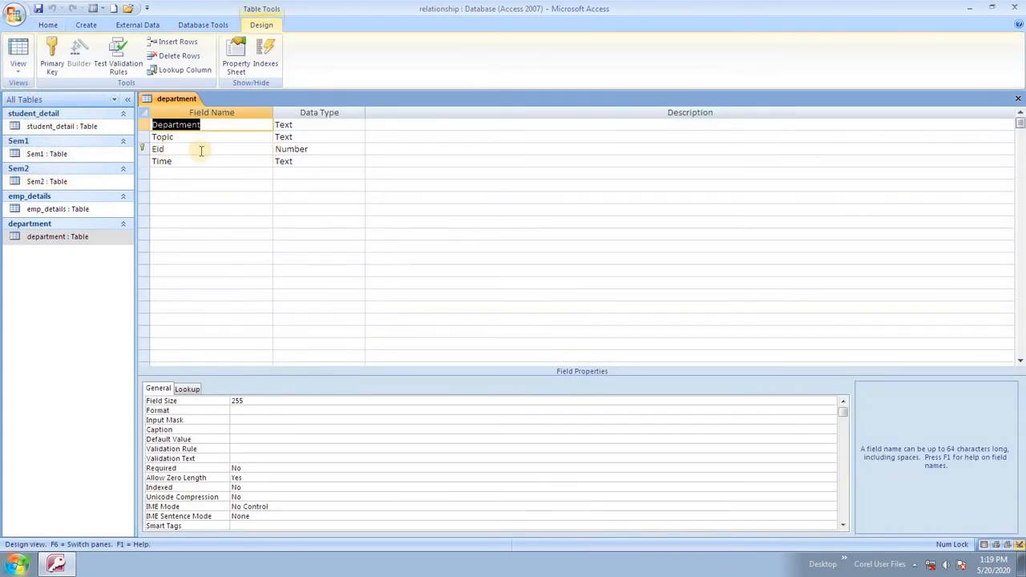
Remove the primary key from Eid, rename the field to srno, and close the table.
left_click(202, 150)
left_click(50, 58)
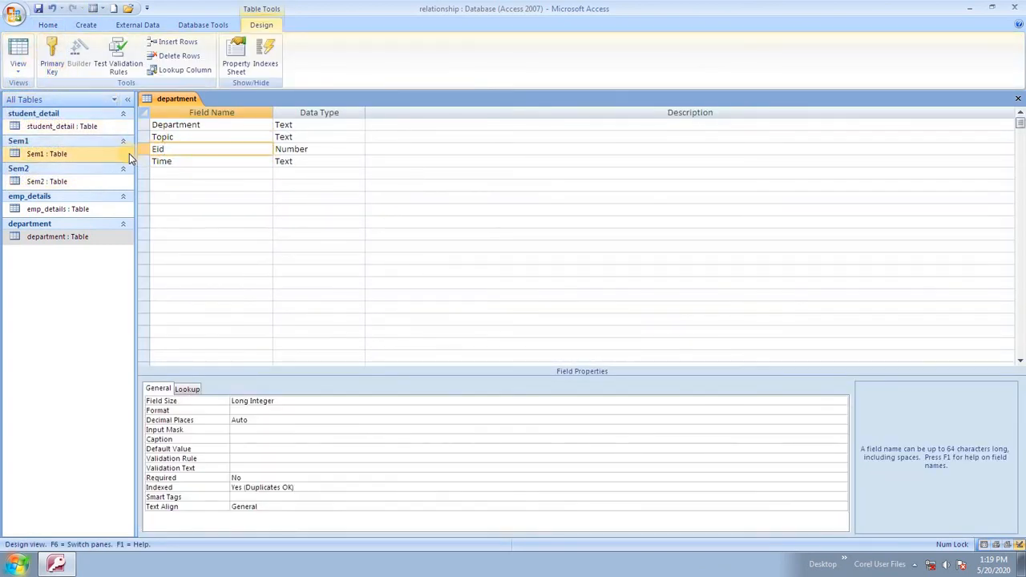
double_click(184, 148)
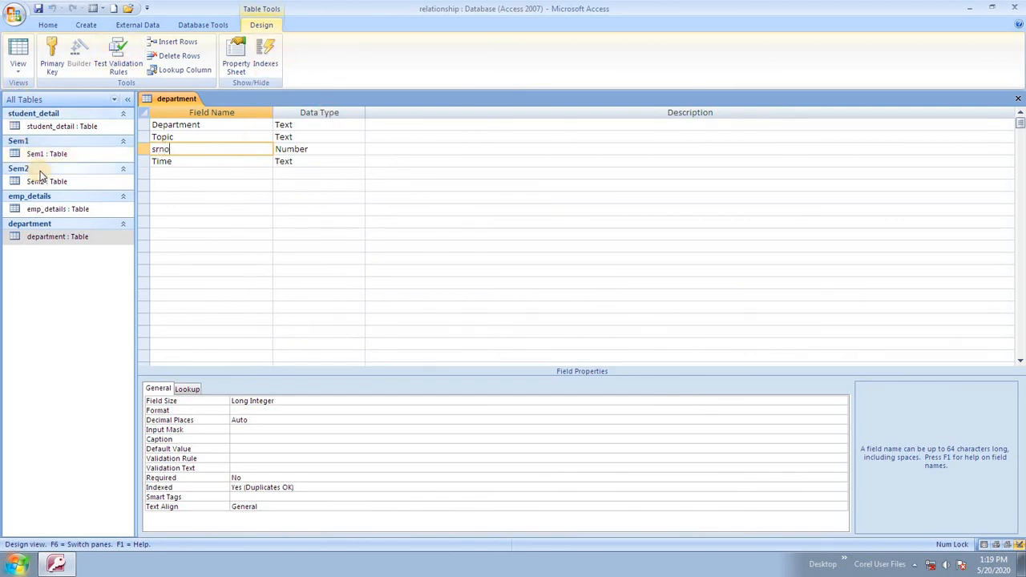
right_click(178, 107)
left_click(222, 130)
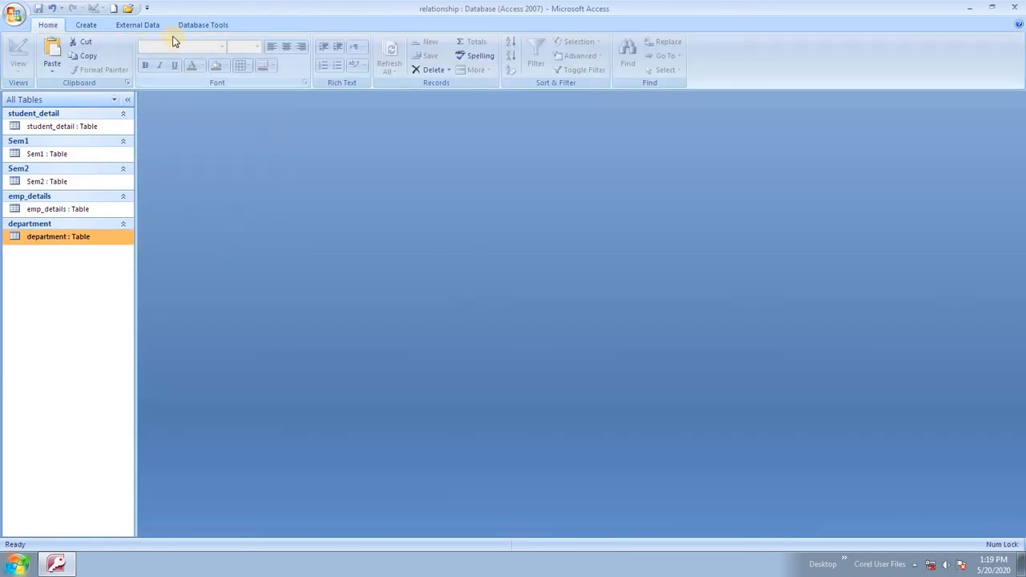
Open Relationships and remove emp_details, department, Sem2, Sem1 and the other tables from the layout.
left_click(202, 25)
left_click(189, 50)
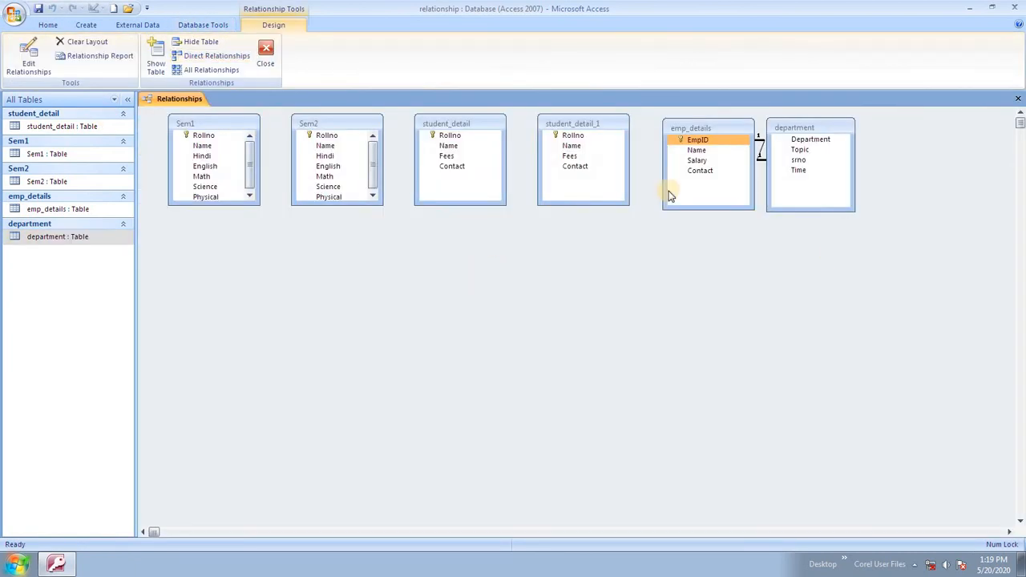
key("Delete")
left_click(783, 139)
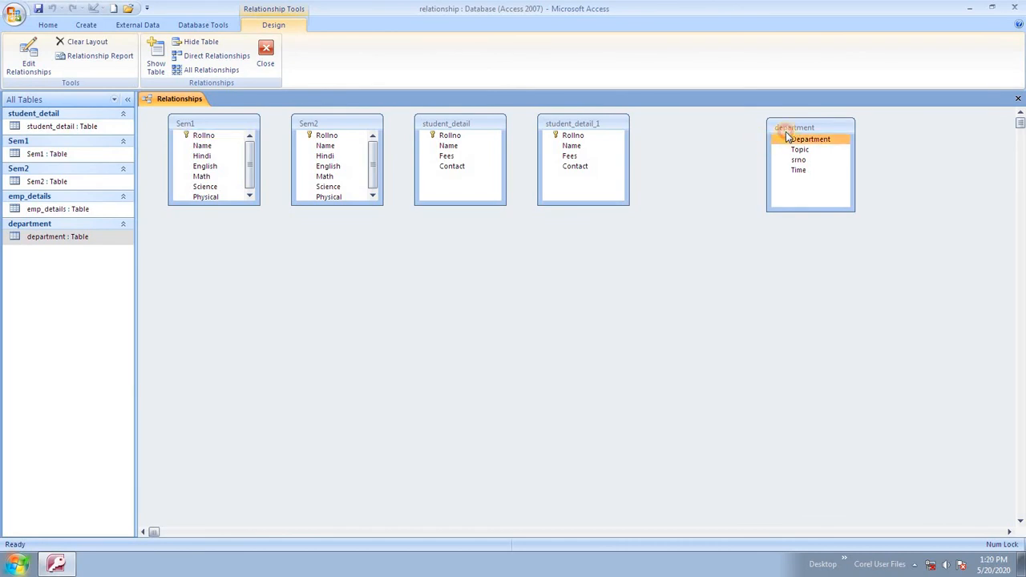
key("Delete")
left_click(582, 146)
key("Delete")
left_click(446, 145)
key("Delete")
left_click(329, 148)
key("Delete")
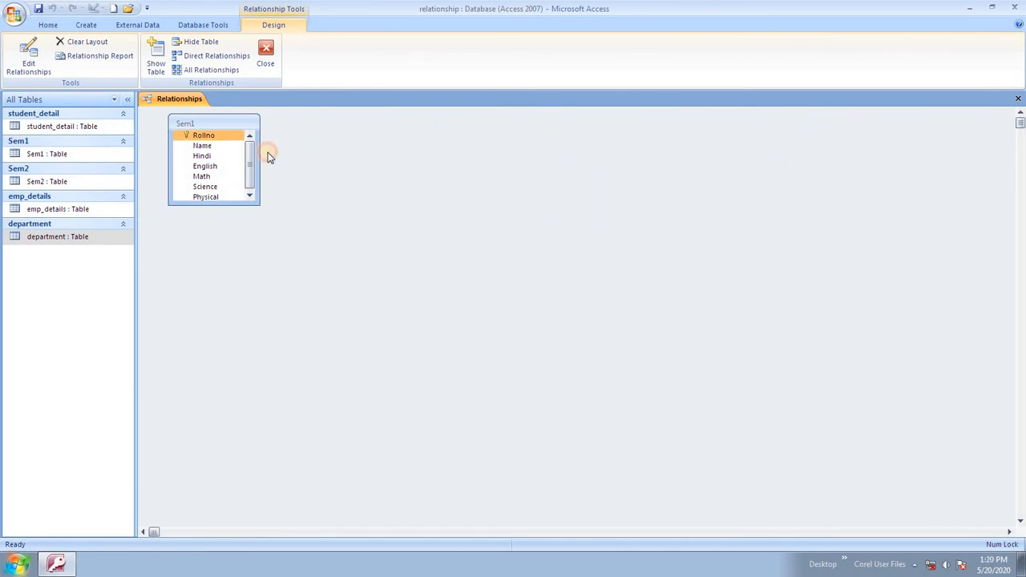
left_click(250, 160)
key("Delete")
Show all related tables and delete the emp_details–department relationship line.
right_click(245, 166)
left_click(306, 189)
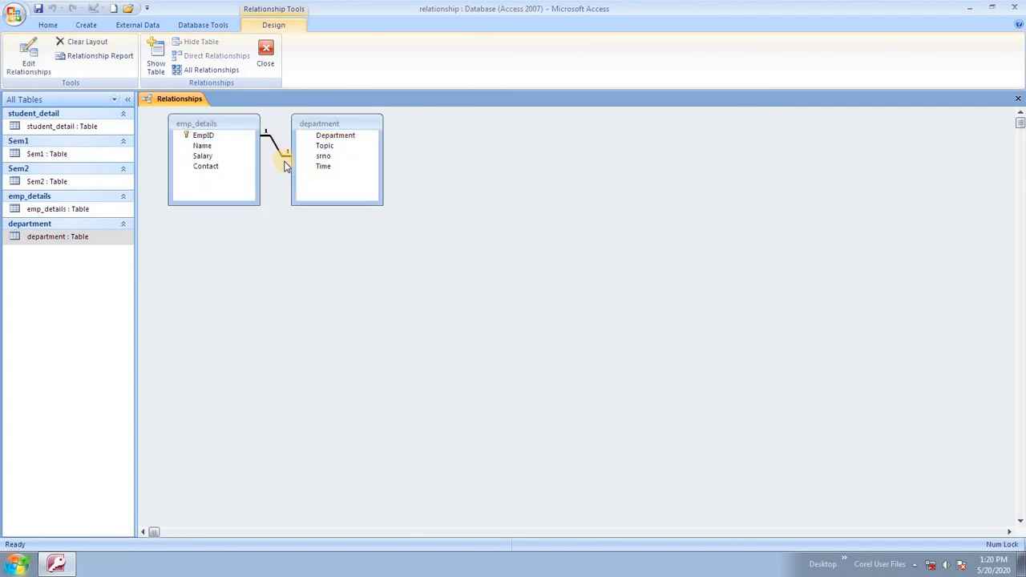
left_click(285, 166)
key("Delete")
left_click(487, 314)
left_click(210, 136)
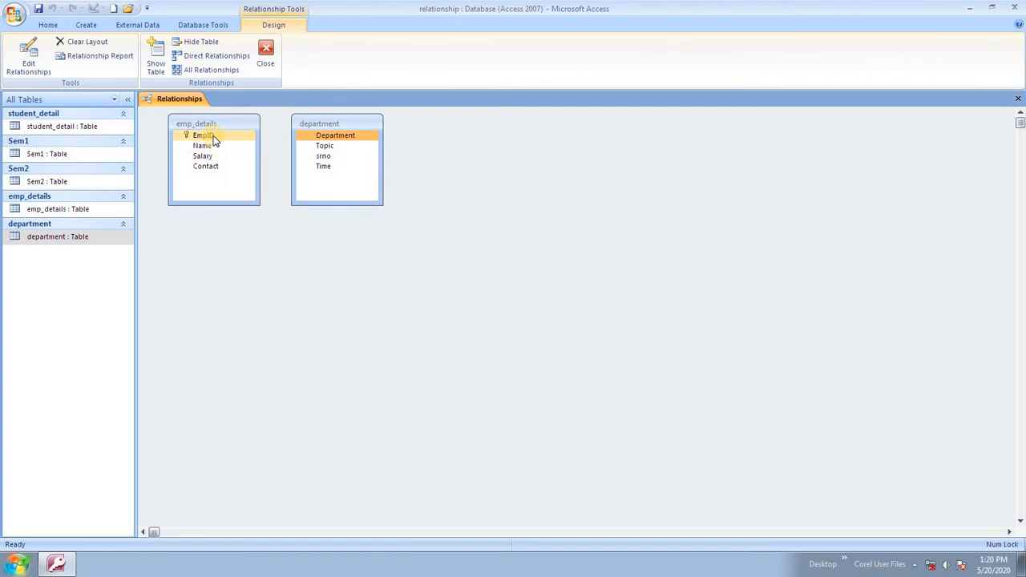
left_click(226, 150)
Remove department and emp_details from the layout, then show all related tables.
key("Delete")
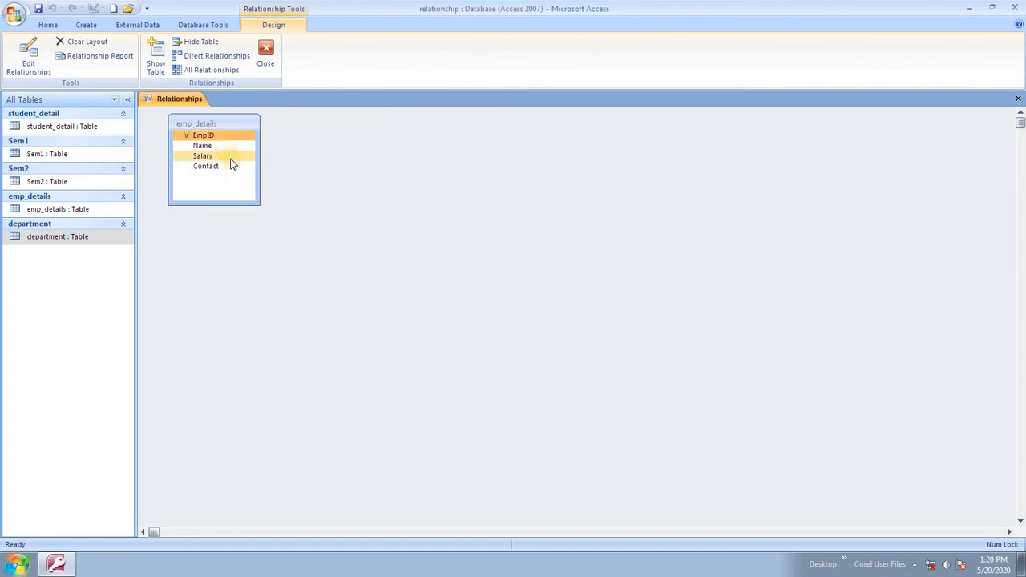
key("Delete")
right_click(268, 185)
left_click(318, 207)
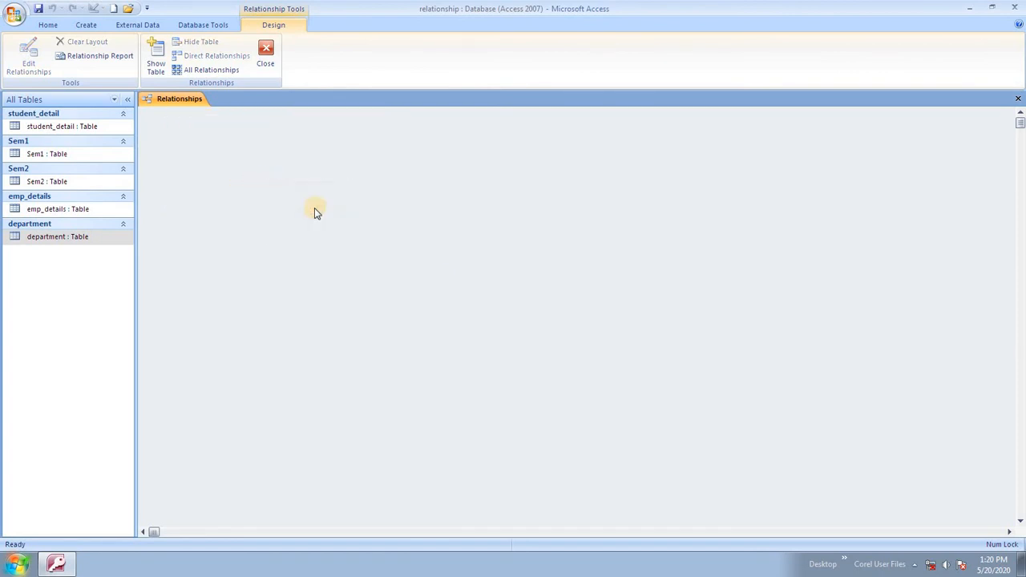
Generate the relationship report Report1, close its preview, and reopen the Relationships layout.
left_click(97, 57)
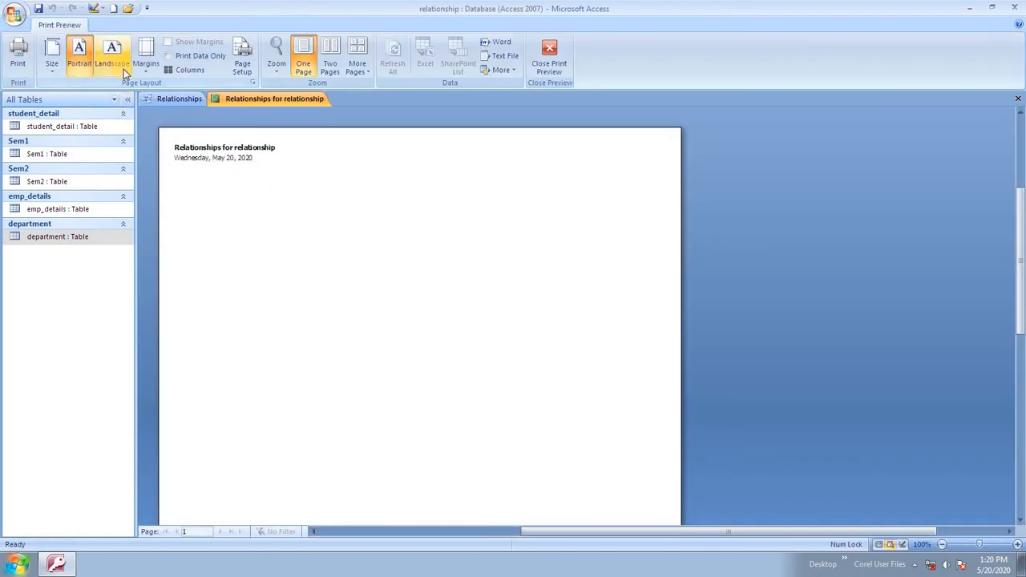
left_click(550, 54)
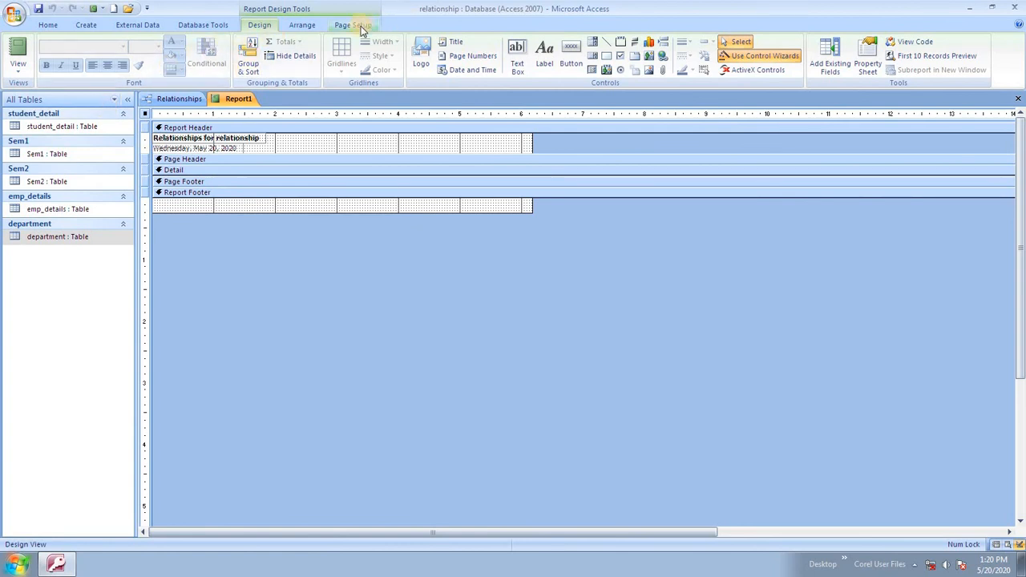
left_click(196, 24)
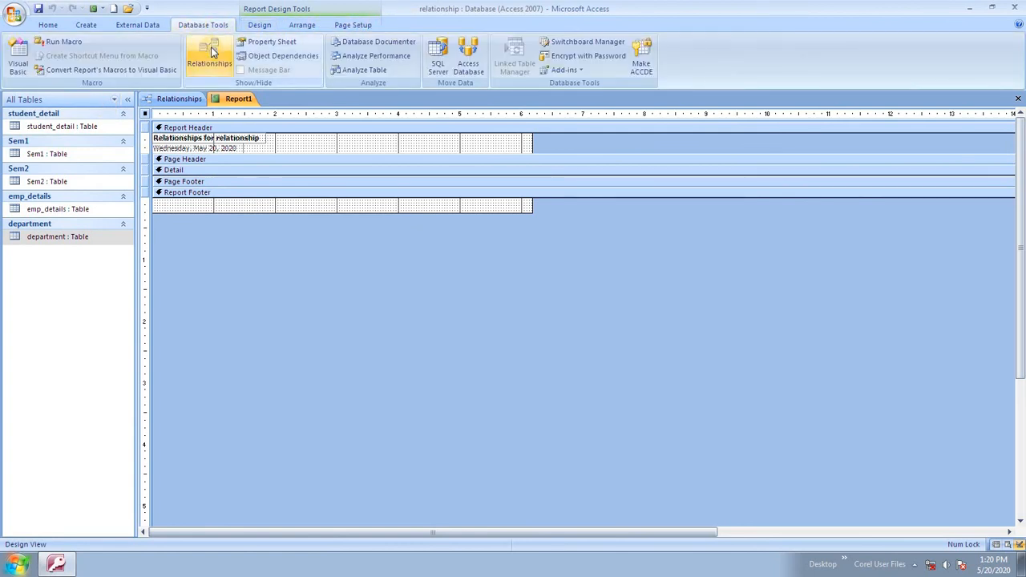
left_click(211, 54)
right_click(247, 193)
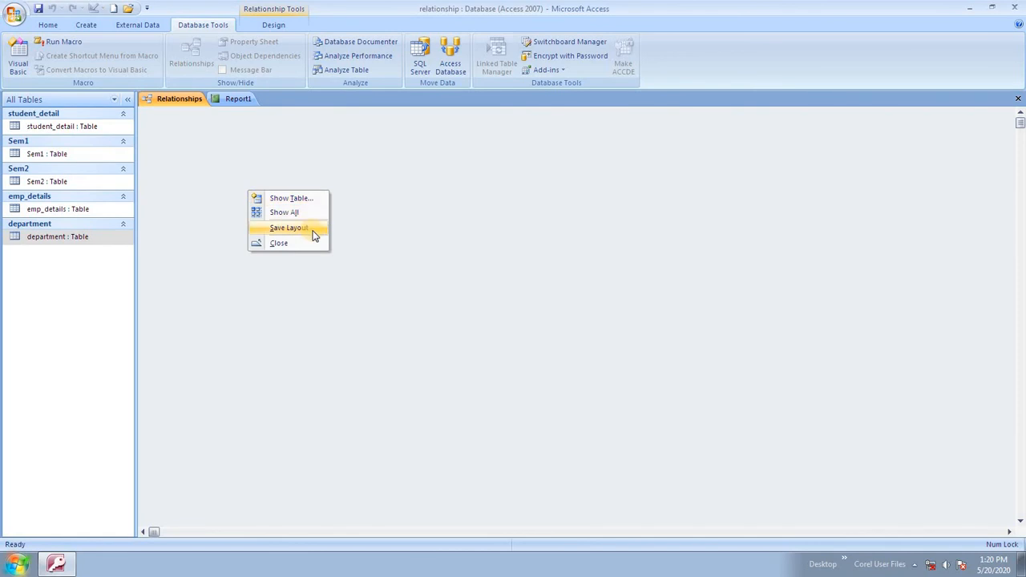
Save the layout and add emp_details and department to it.
left_click(314, 231)
right_click(225, 178)
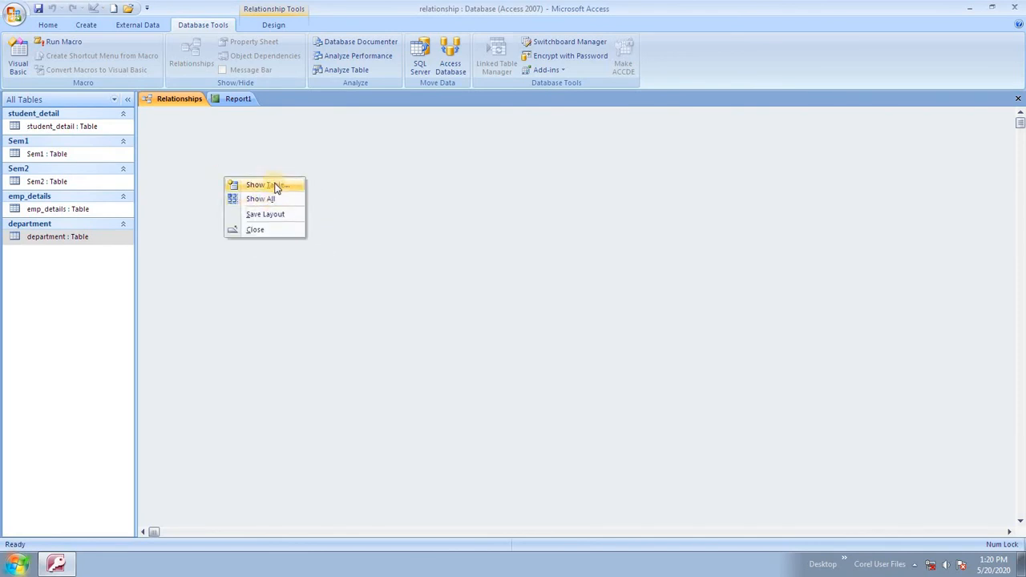
left_click(277, 199)
right_click(258, 148)
left_click(269, 156)
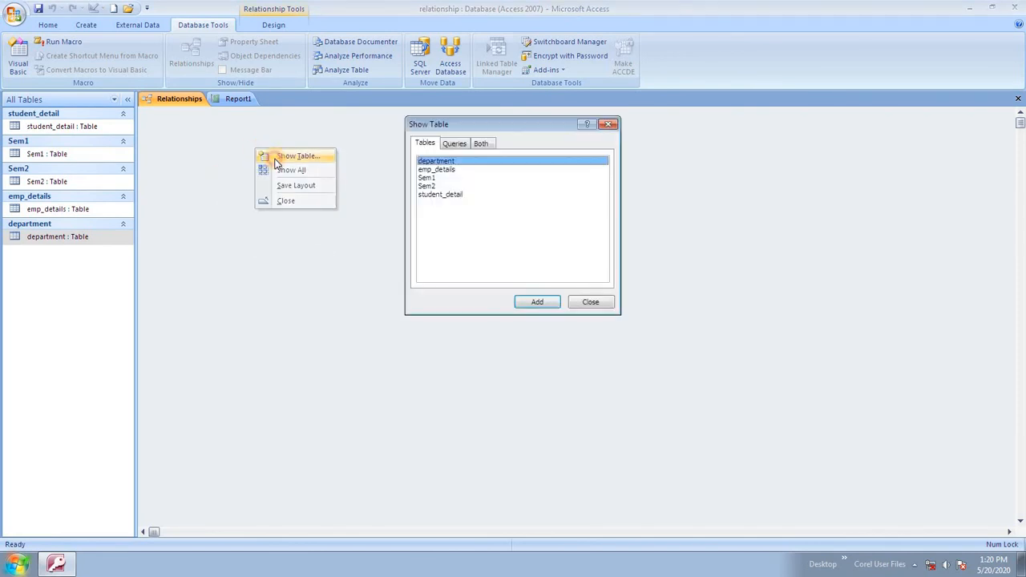
left_click(454, 198)
left_click(444, 170)
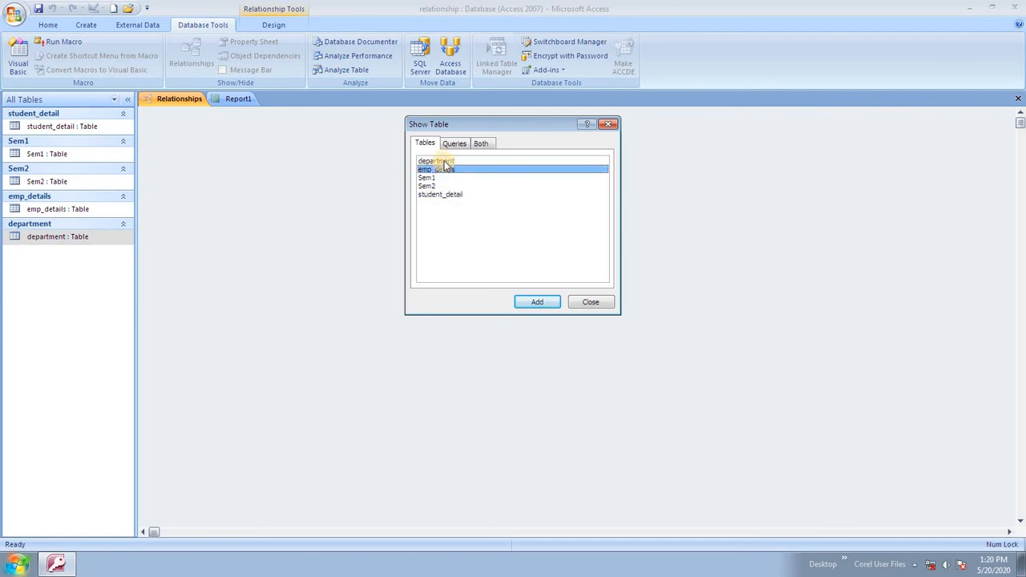
left_click(445, 162, "ctrl")
left_click(541, 305)
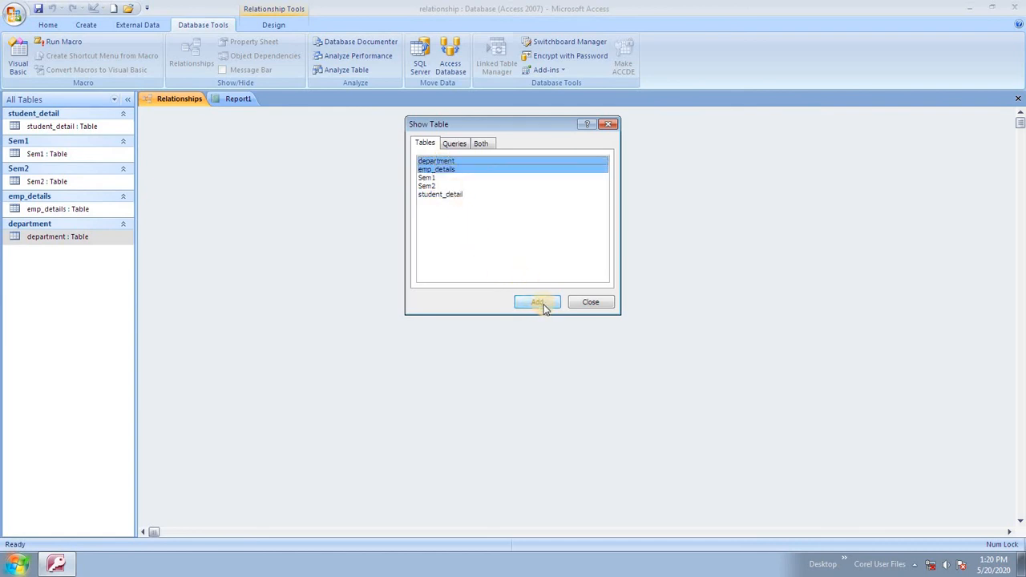
left_click(582, 301)
Link emp_details' EmpID to department's Department field with the default join type.
left_click(206, 137)
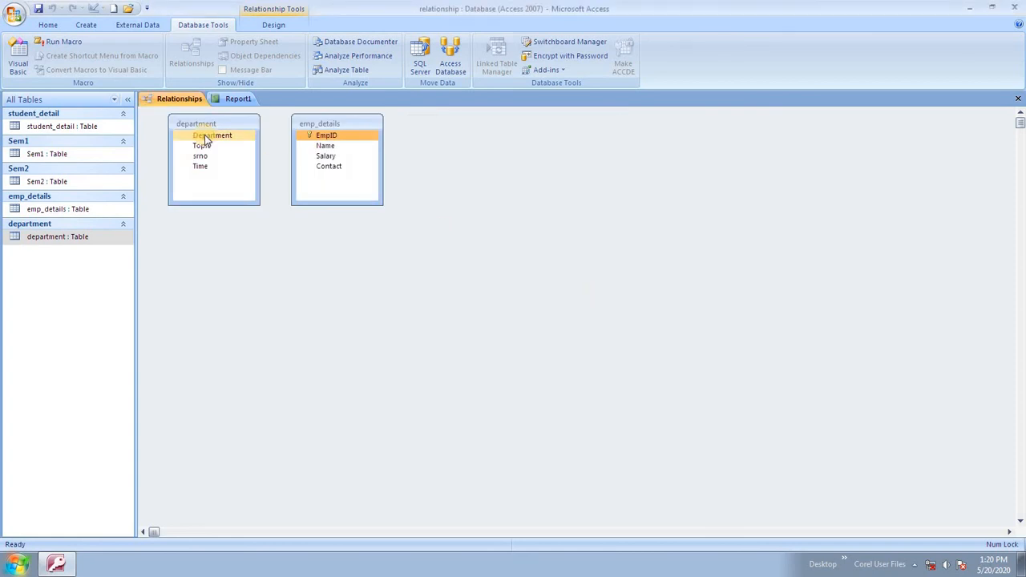
left_click_drag(206, 126, 451, 128)
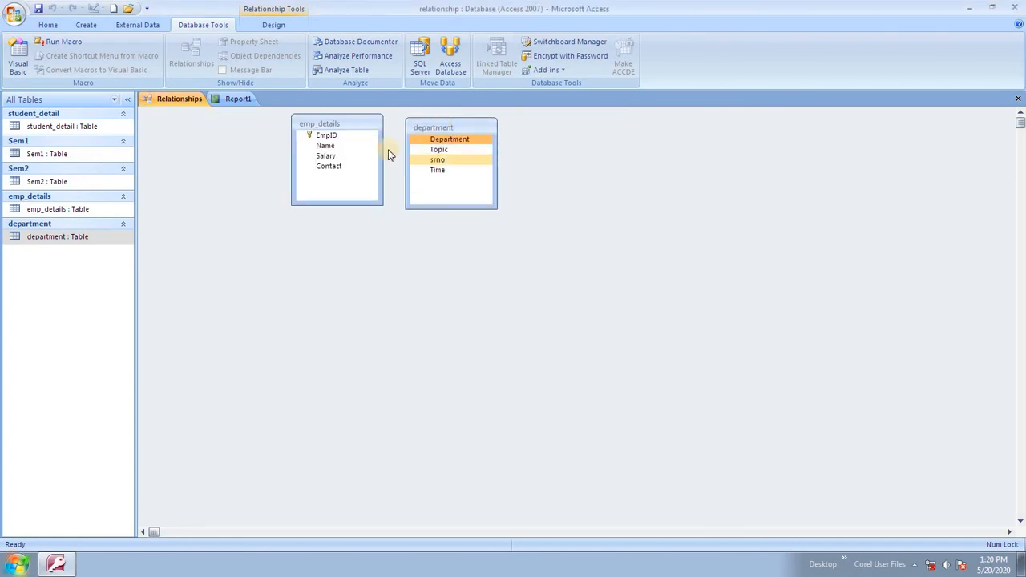
left_click_drag(347, 134, 439, 160)
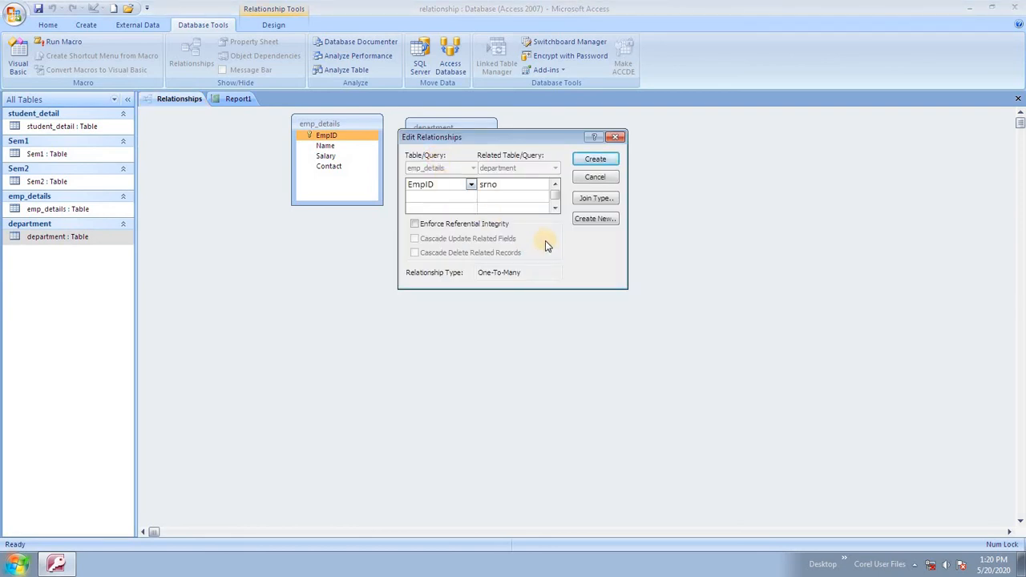
left_click(595, 198)
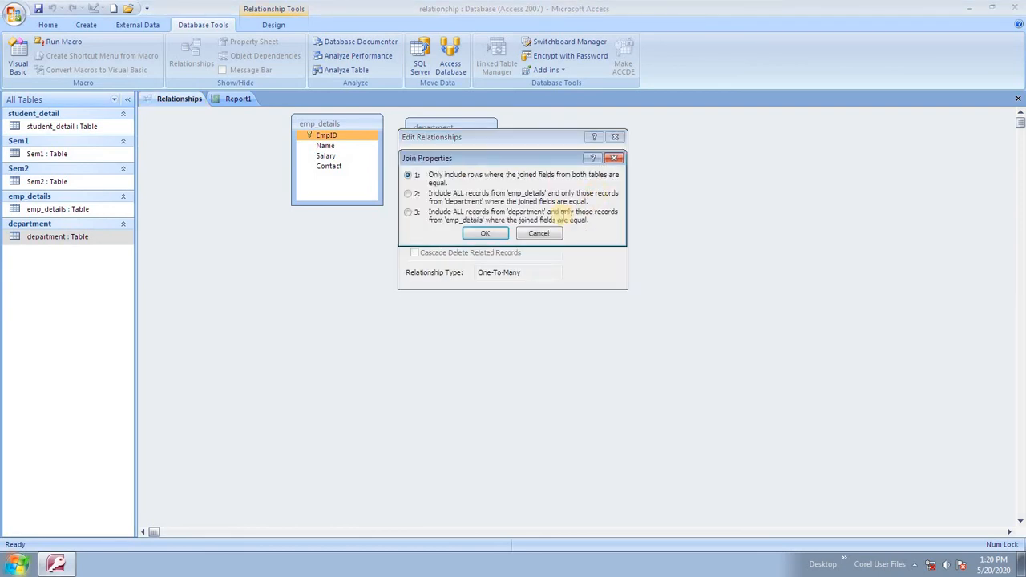
left_click(490, 235)
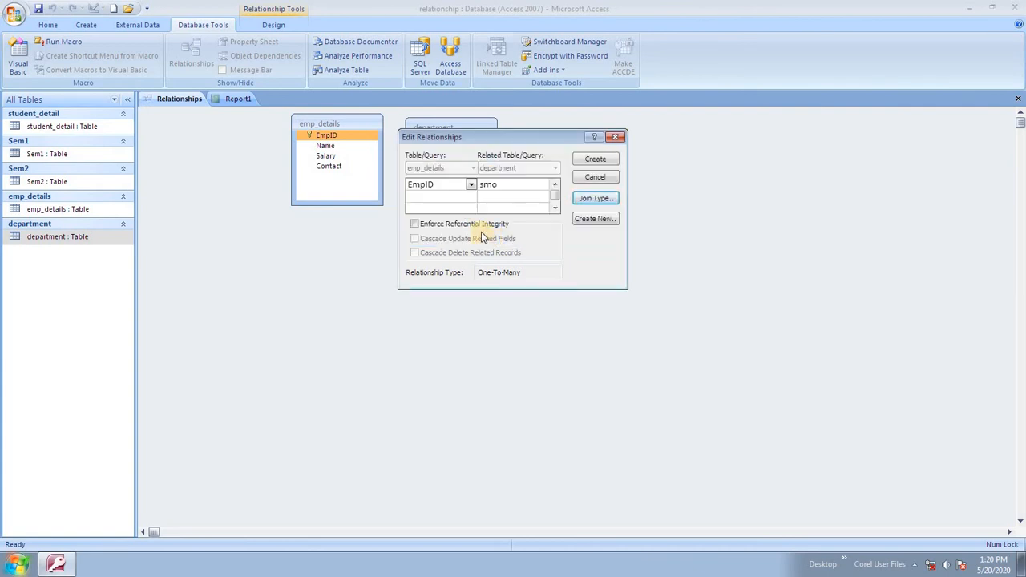
left_click(553, 189)
left_click(550, 184)
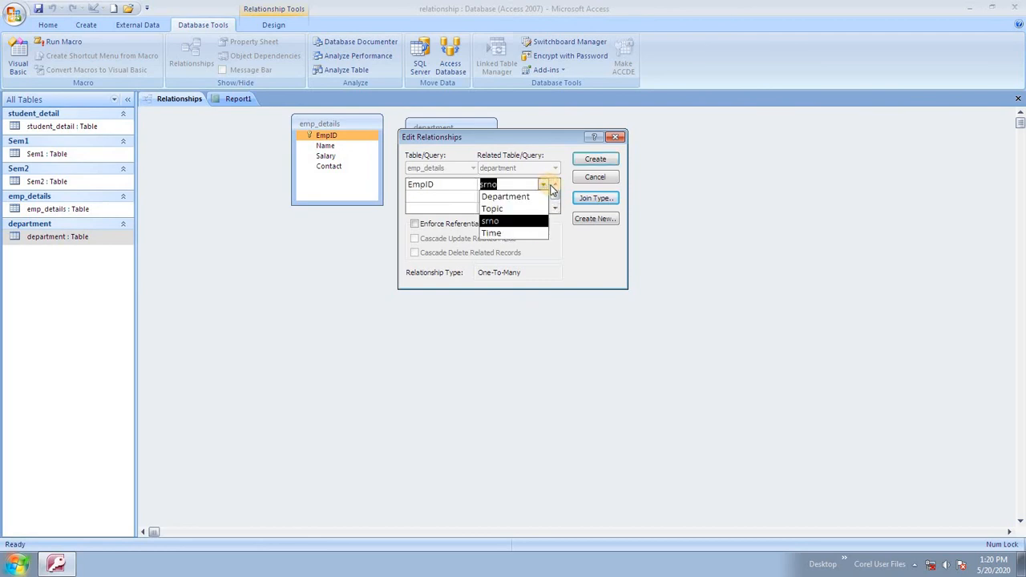
left_click(531, 197)
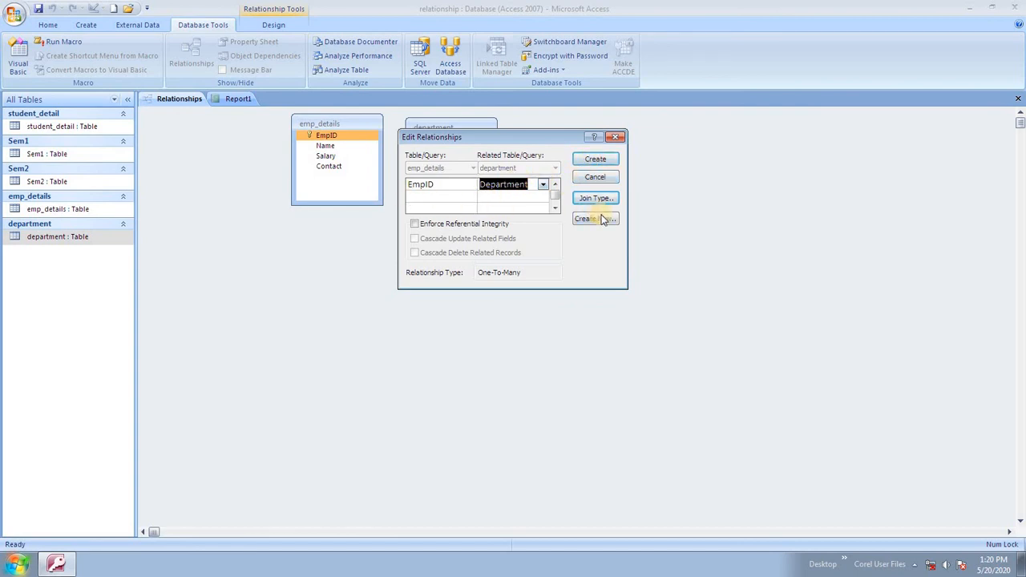
left_click(598, 160)
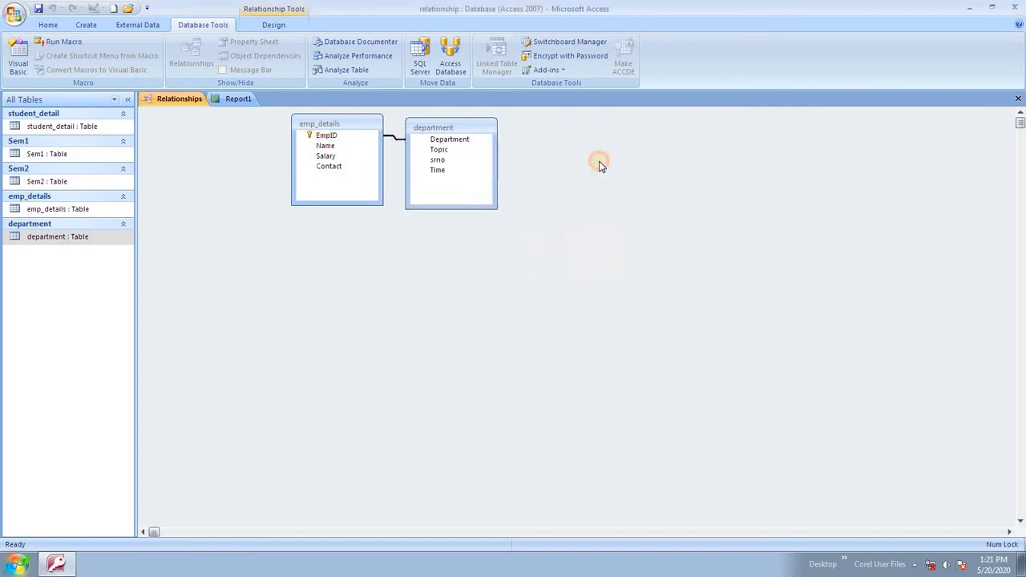
left_click_drag(409, 154, 406, 189)
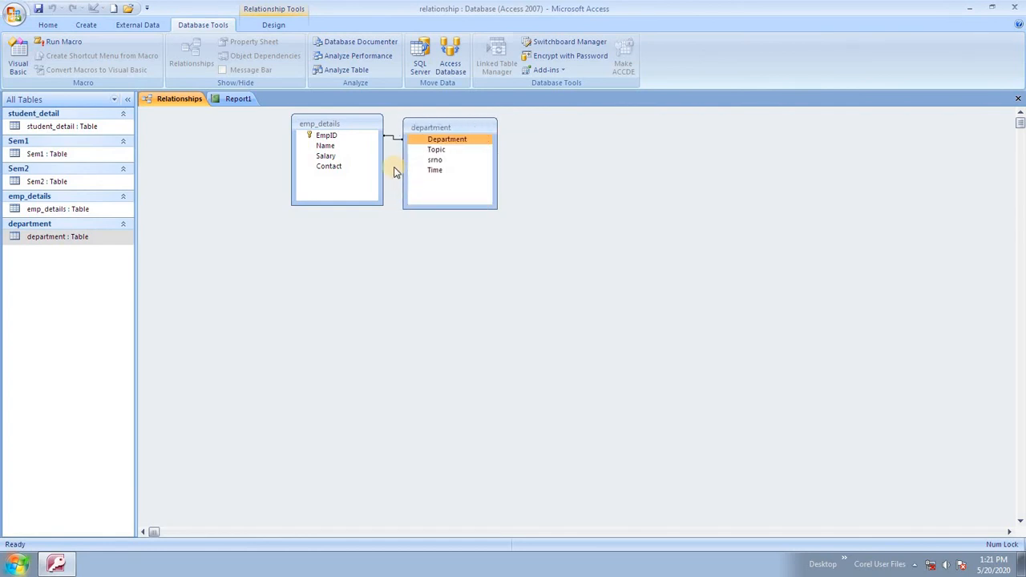
left_click(374, 151)
Close all objects, saving the report as 'Relationships for relationship'.
right_click(234, 100)
left_click(275, 138)
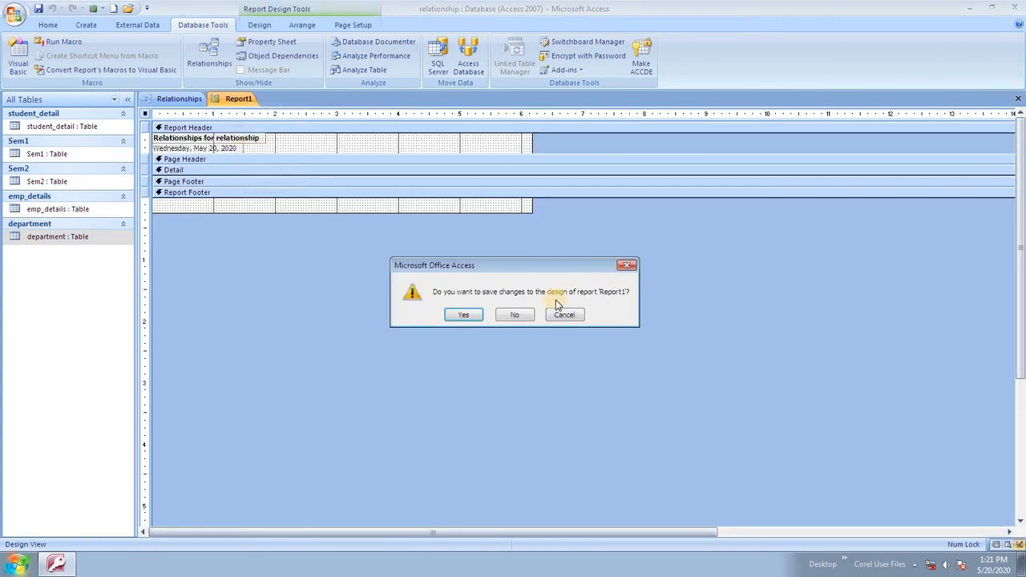
left_click(460, 316)
left_click(516, 218)
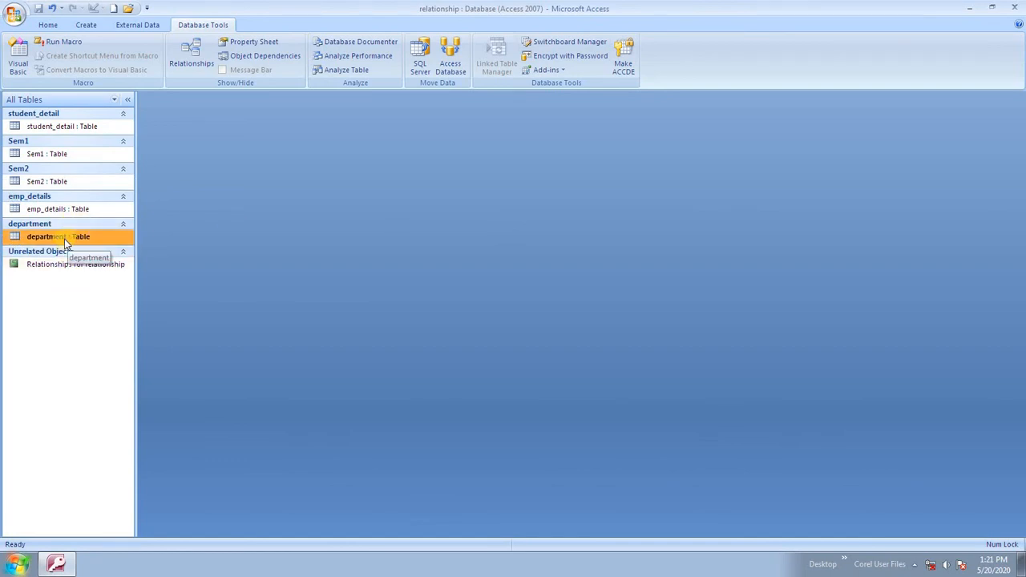
Open the department and emp_details datasheets, dismissing the expression error.
left_click(60, 239)
double_click(60, 239)
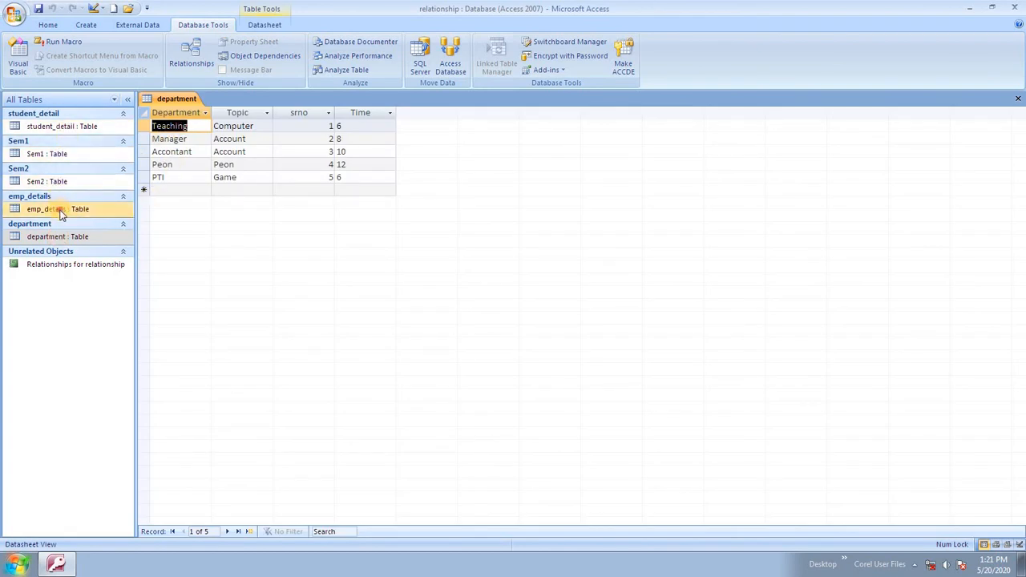
double_click(60, 210)
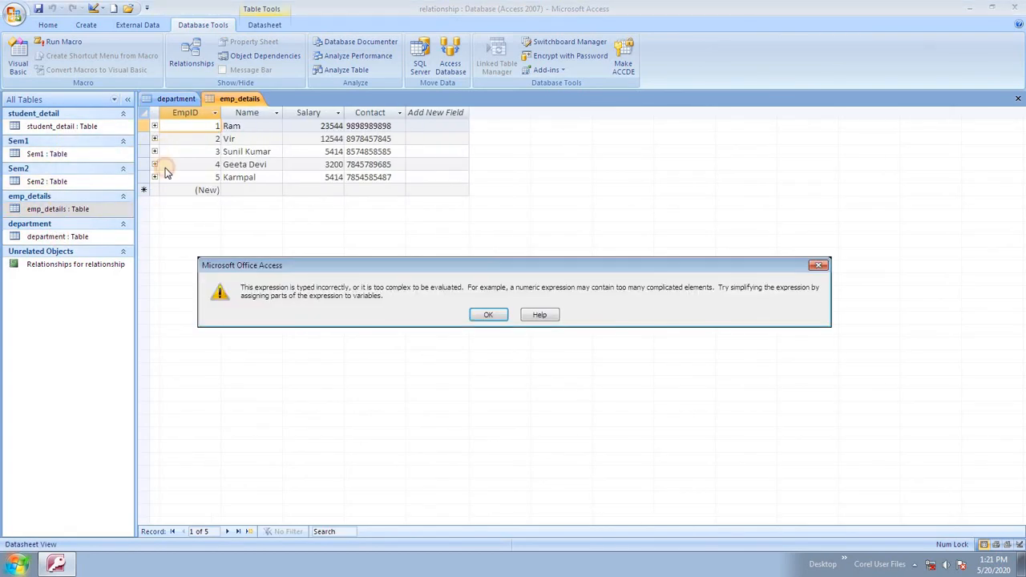
left_click(487, 315)
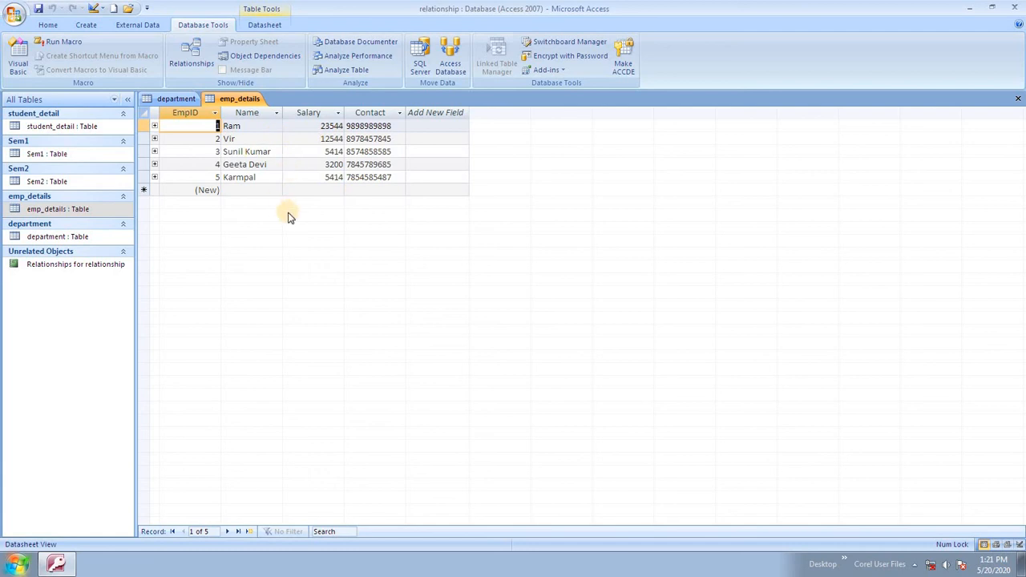
Open the Sem1 and student_detail datasheets, then close all open tables.
double_click(53, 153)
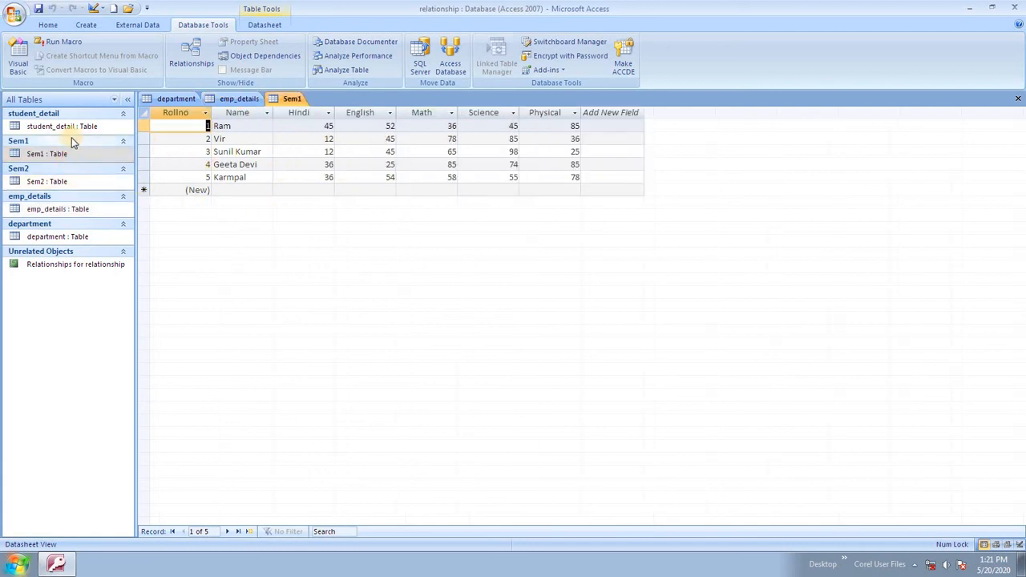
double_click(72, 128)
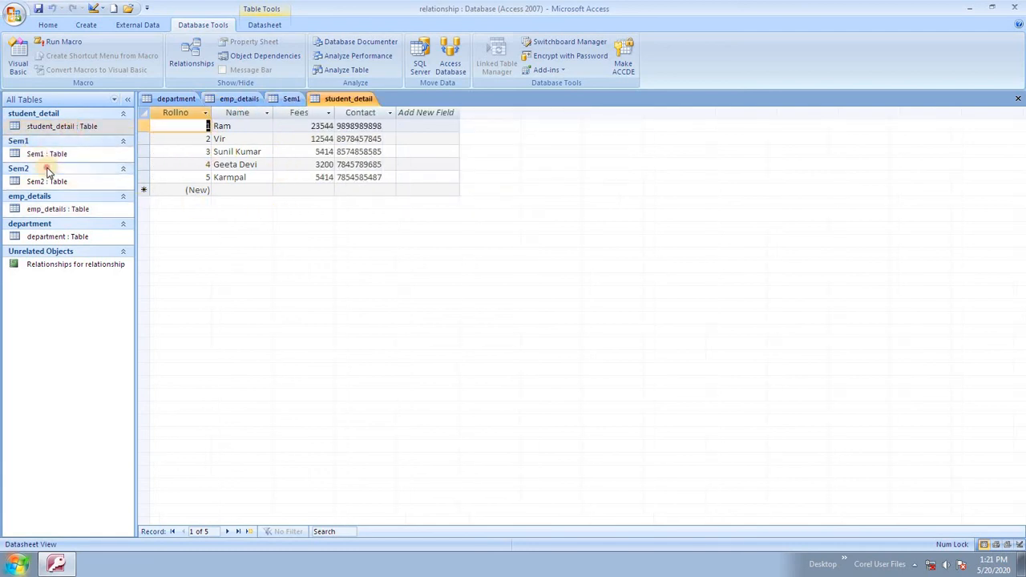
left_click(48, 170)
left_click(49, 166)
left_click(52, 156)
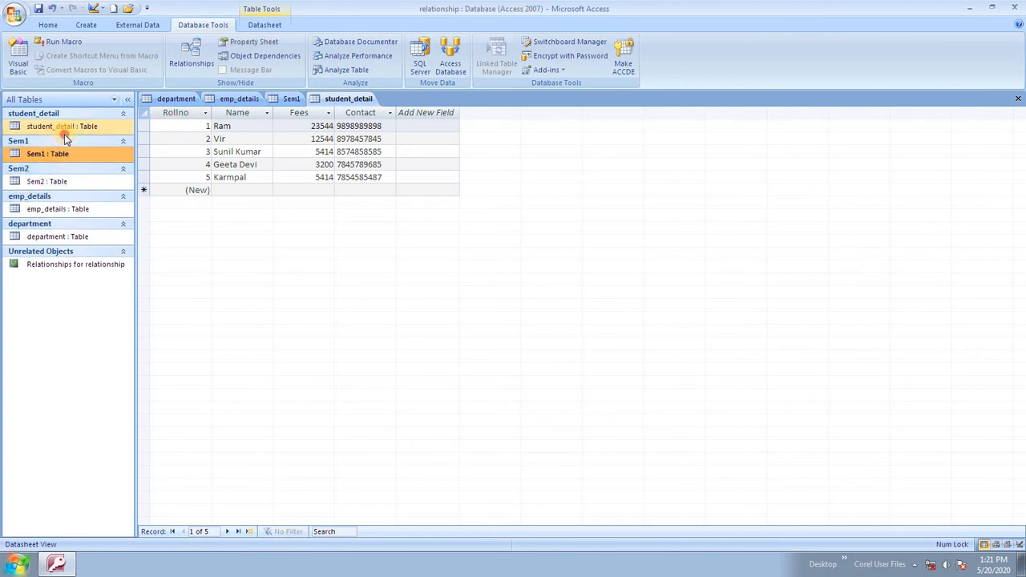
left_click(68, 126)
left_click(67, 153)
left_click(70, 127)
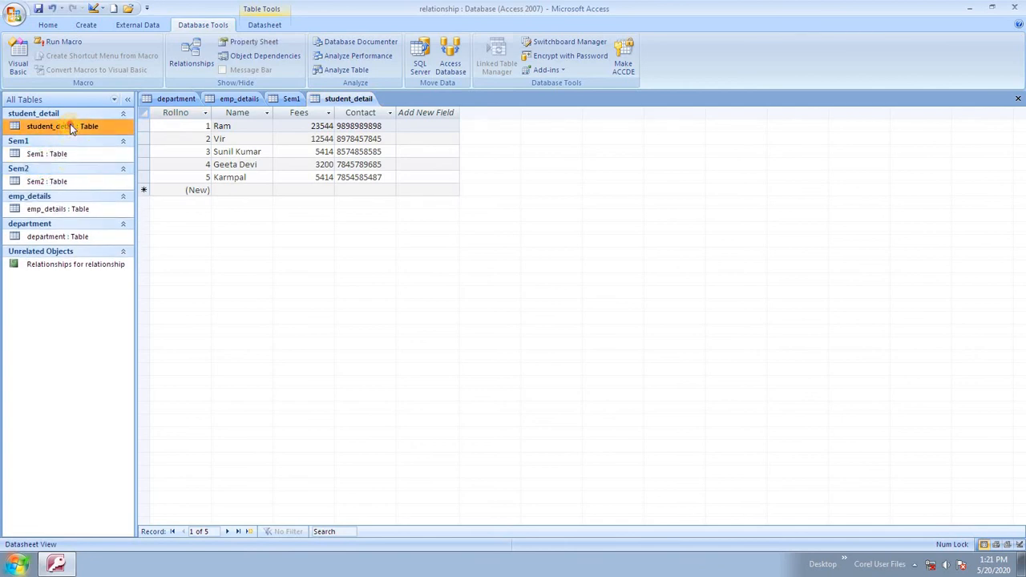
double_click(70, 127)
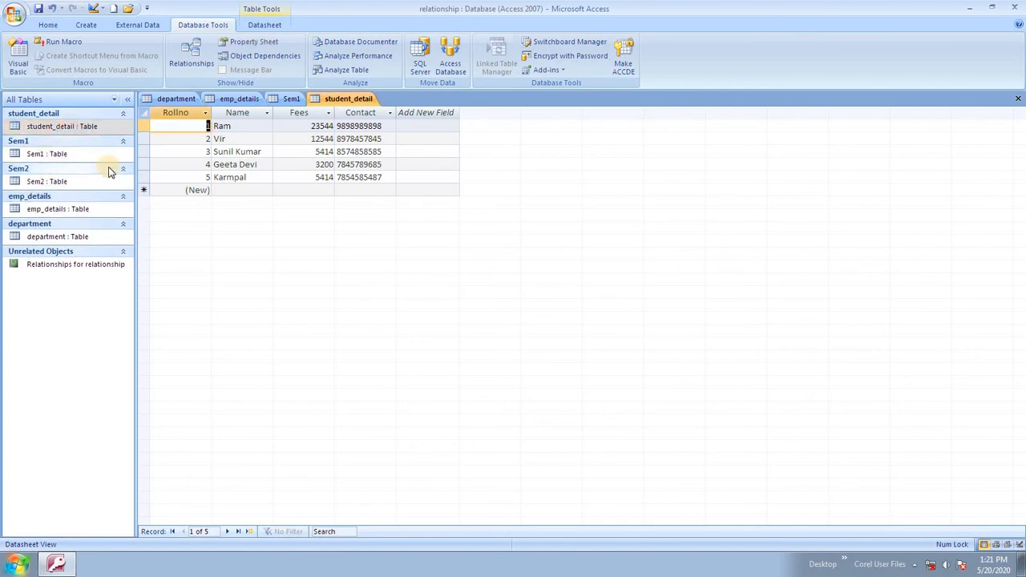
right_click(180, 101)
left_click(218, 139)
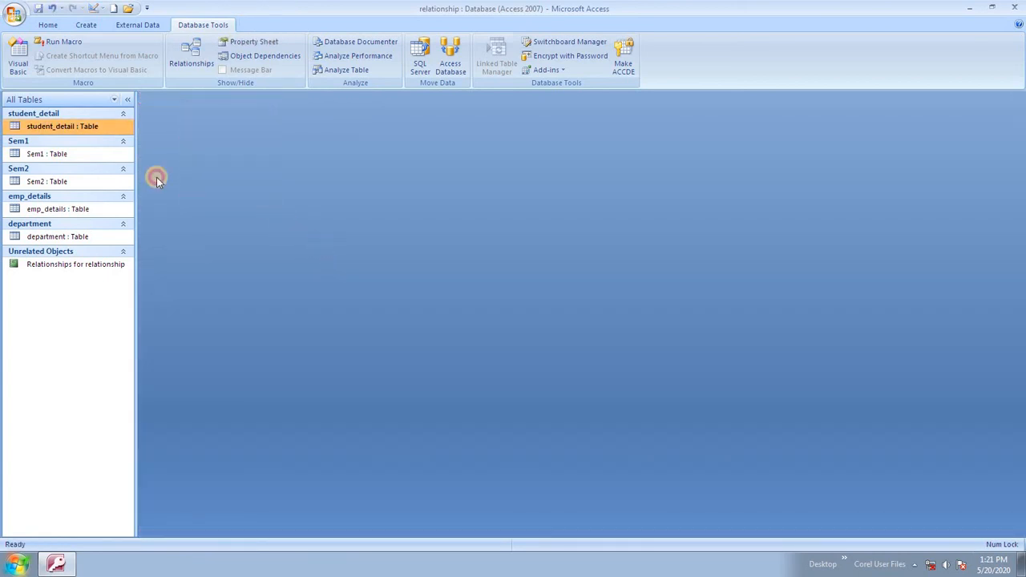
Clear emp_details and department from Relationships and add student_detail and Sem1.
left_click(192, 55)
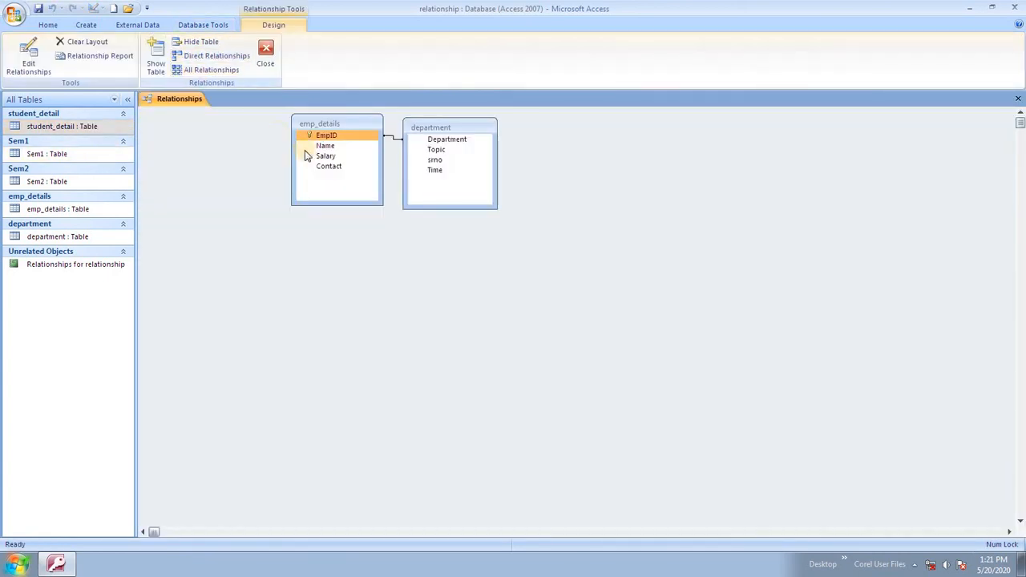
key("Delete")
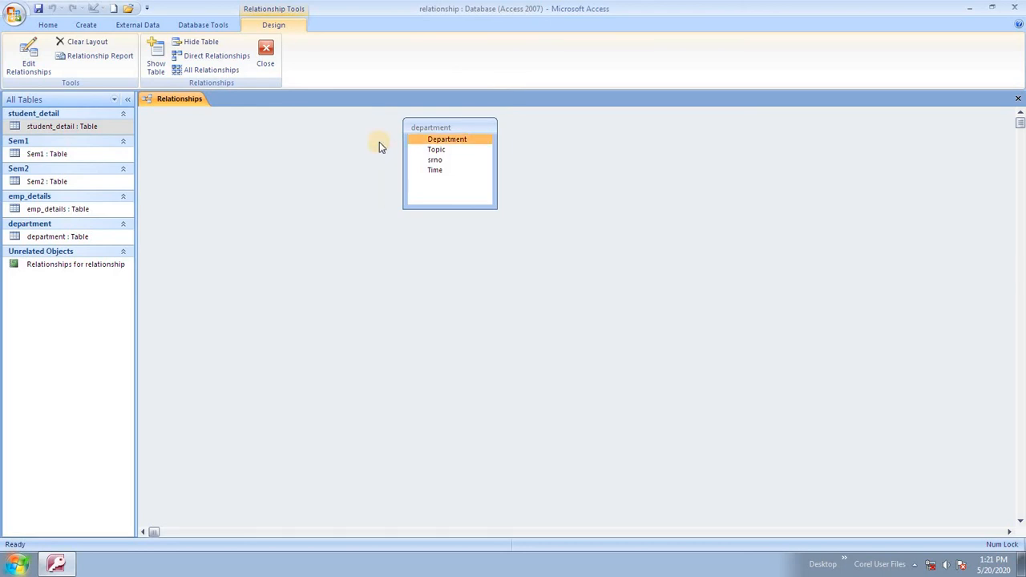
key("Delete")
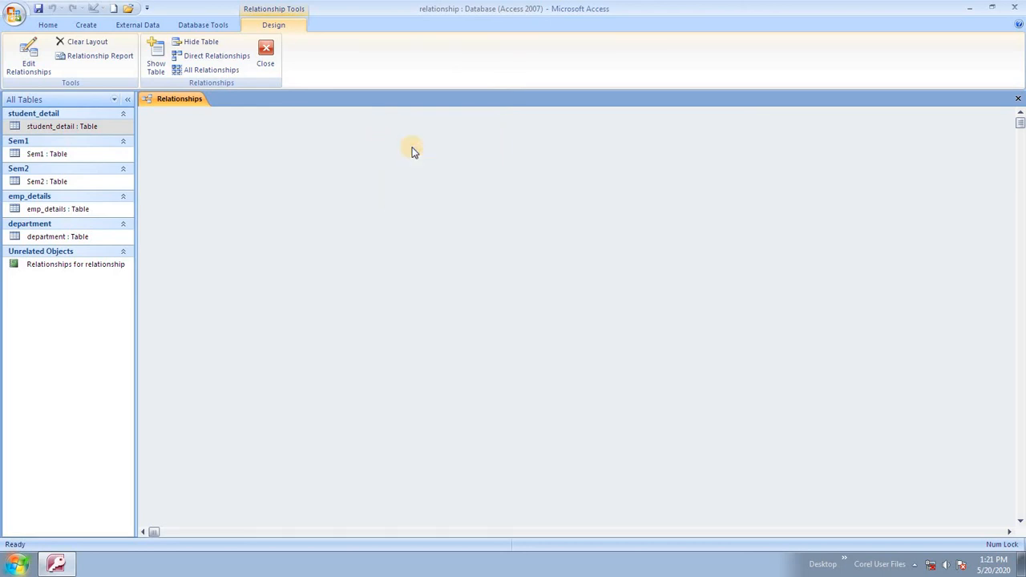
right_click(384, 113)
left_click(437, 121)
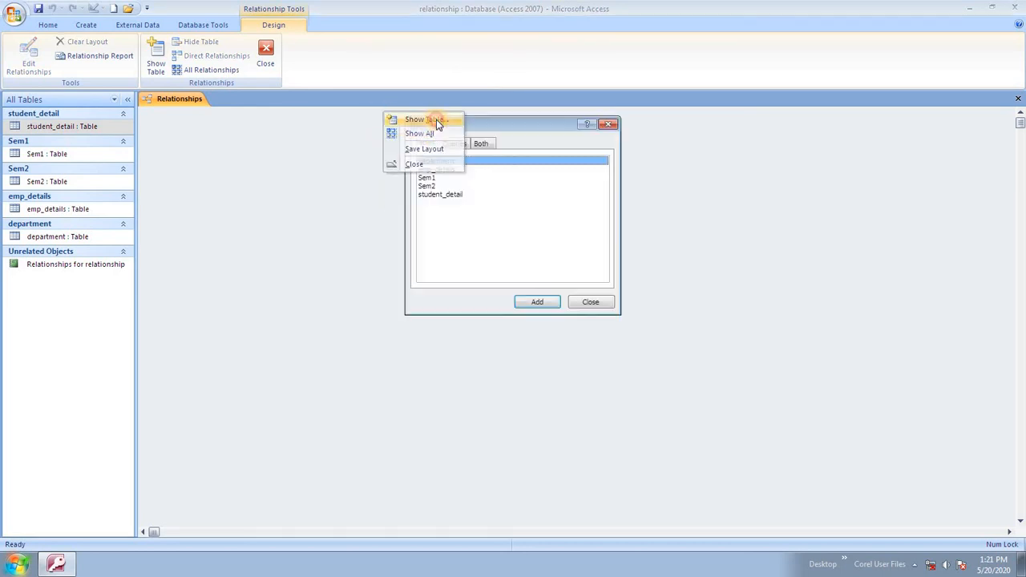
left_click(445, 196)
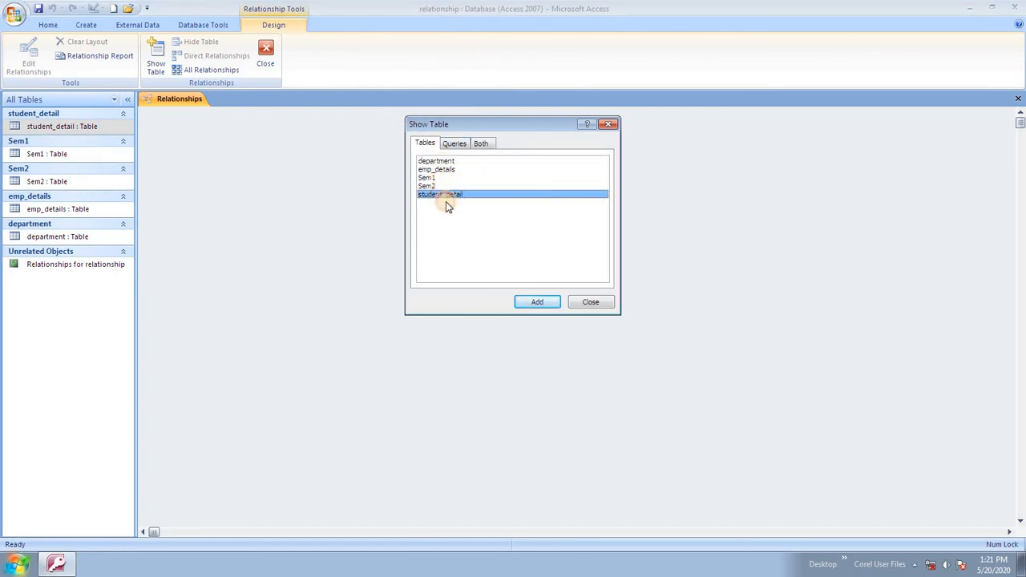
left_click(538, 302)
left_click(429, 177)
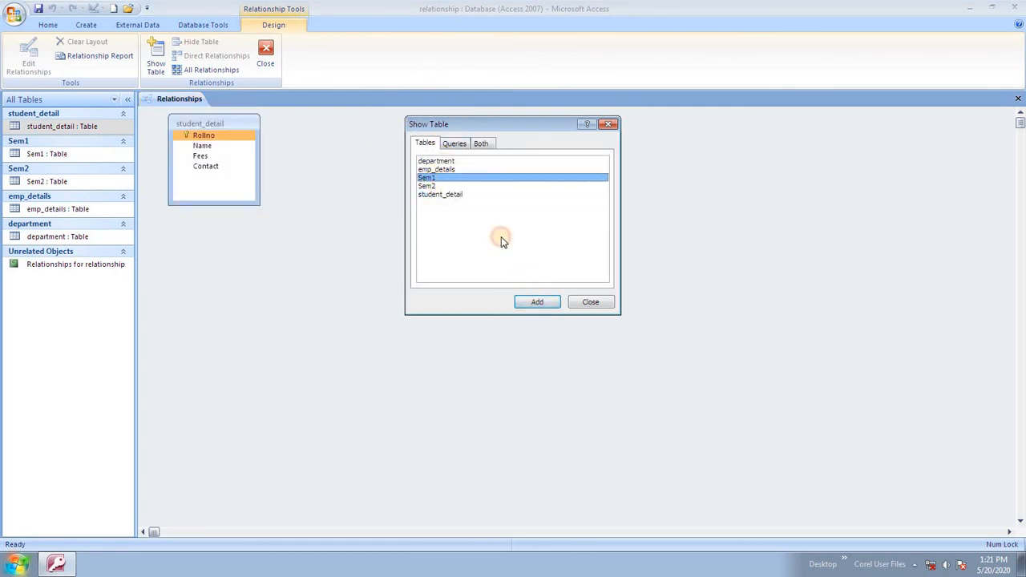
left_click(541, 300)
left_click(592, 301)
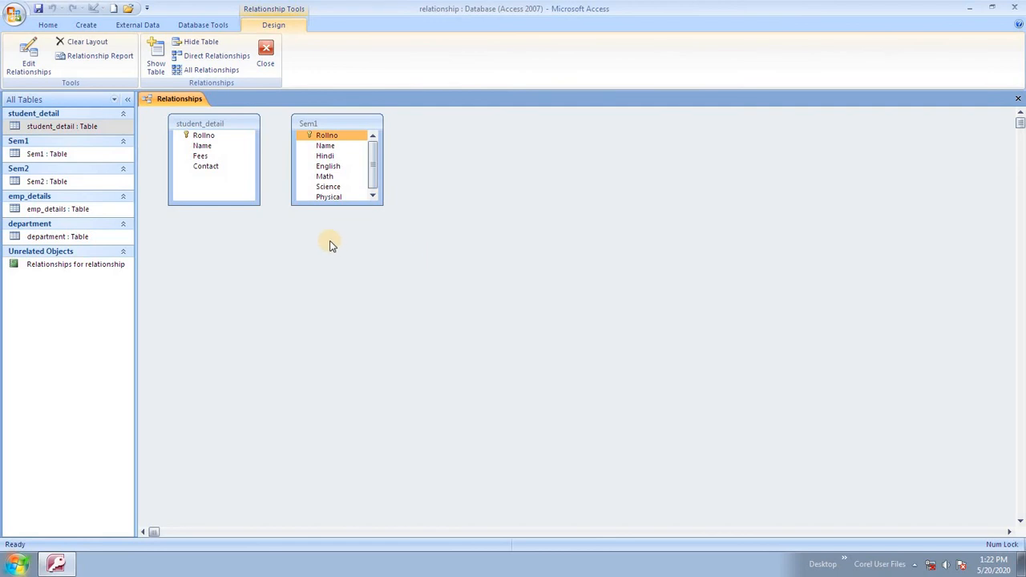
Link student_detail's Name field to Sem1's Name field.
left_click(222, 146)
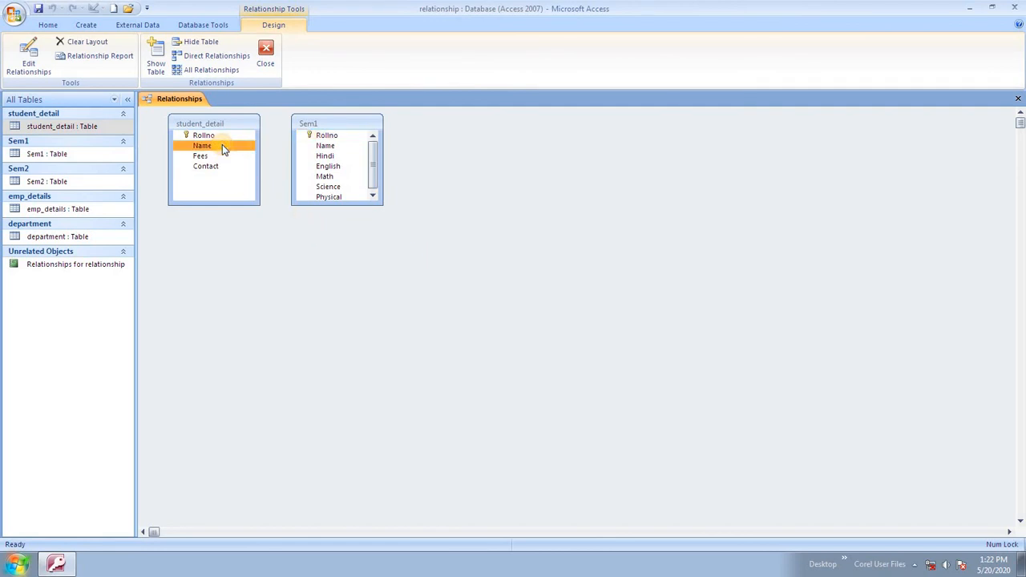
left_click_drag(222, 140, 325, 147)
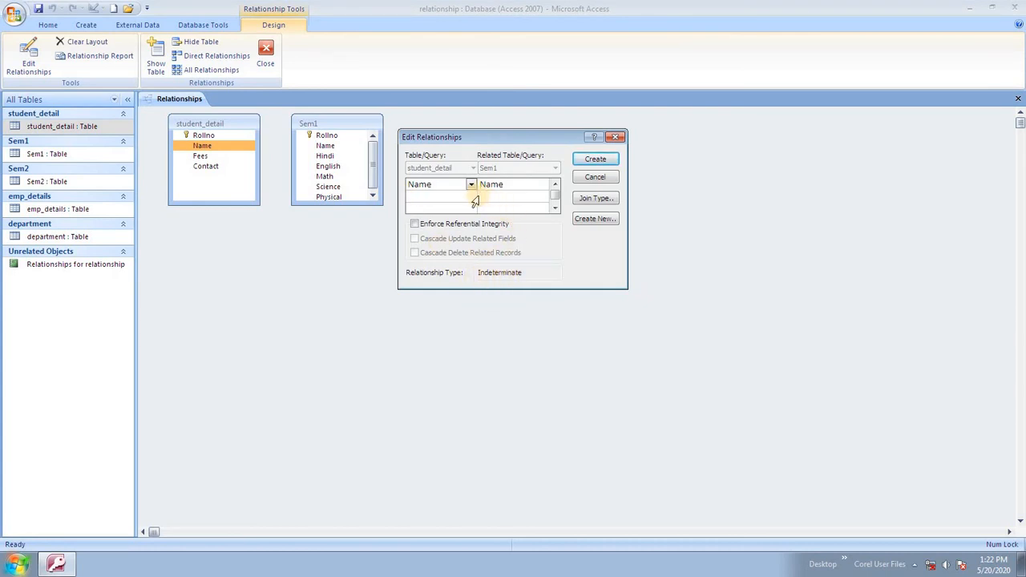
left_click(596, 160)
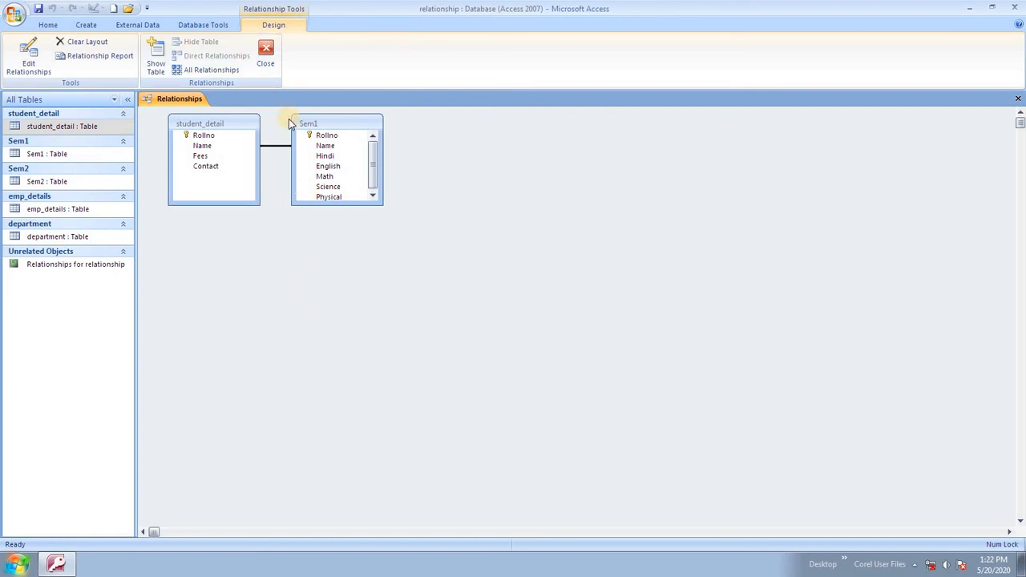
Close Relationships and open the student_detail and Sem1 datasheets.
left_click(265, 53)
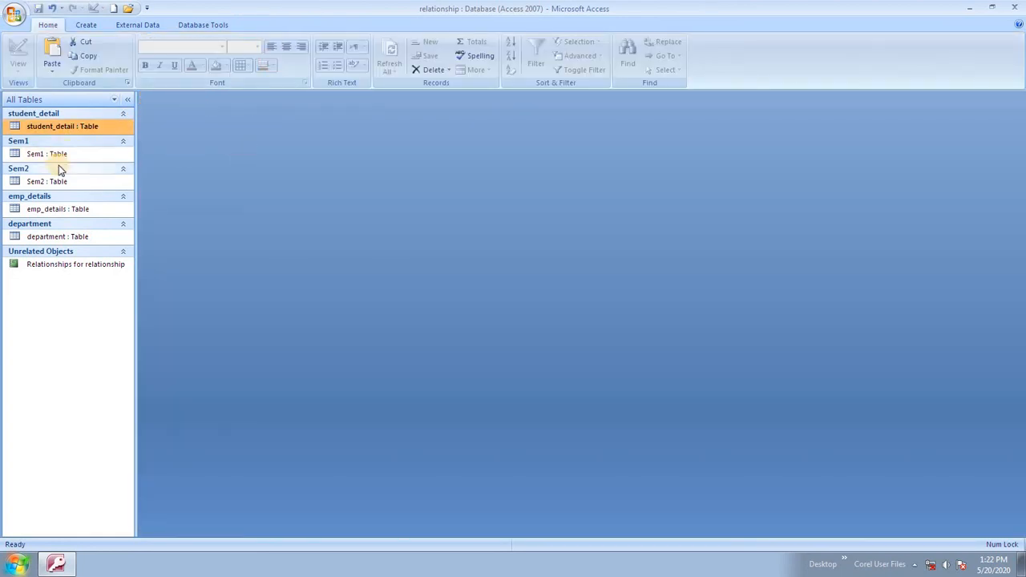
double_click(73, 126)
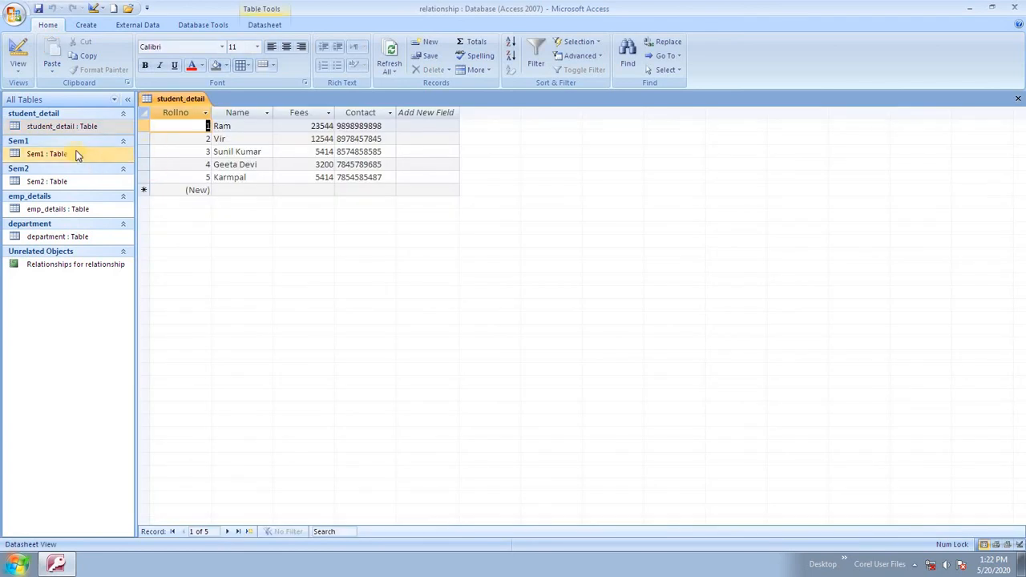
double_click(76, 152)
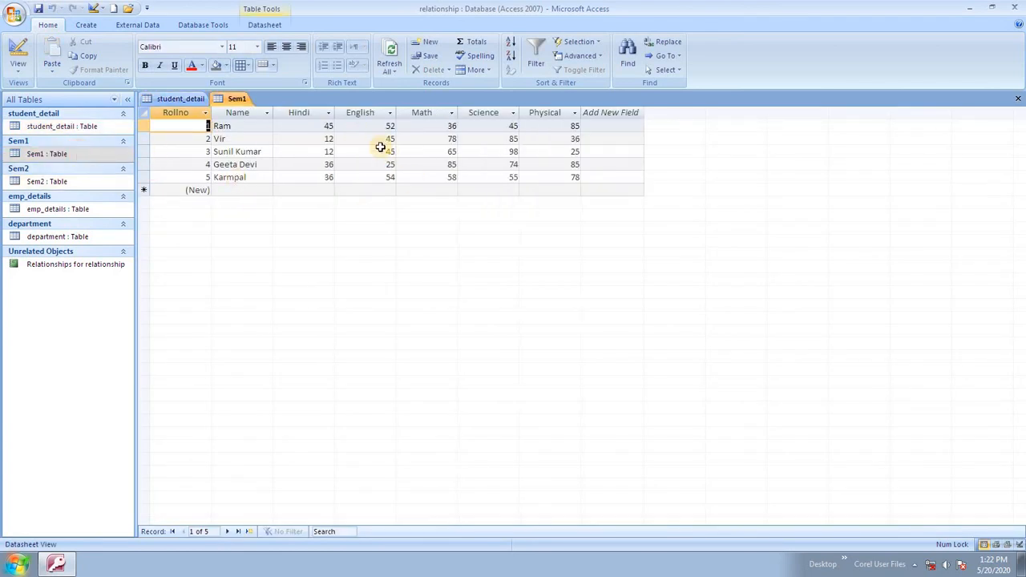